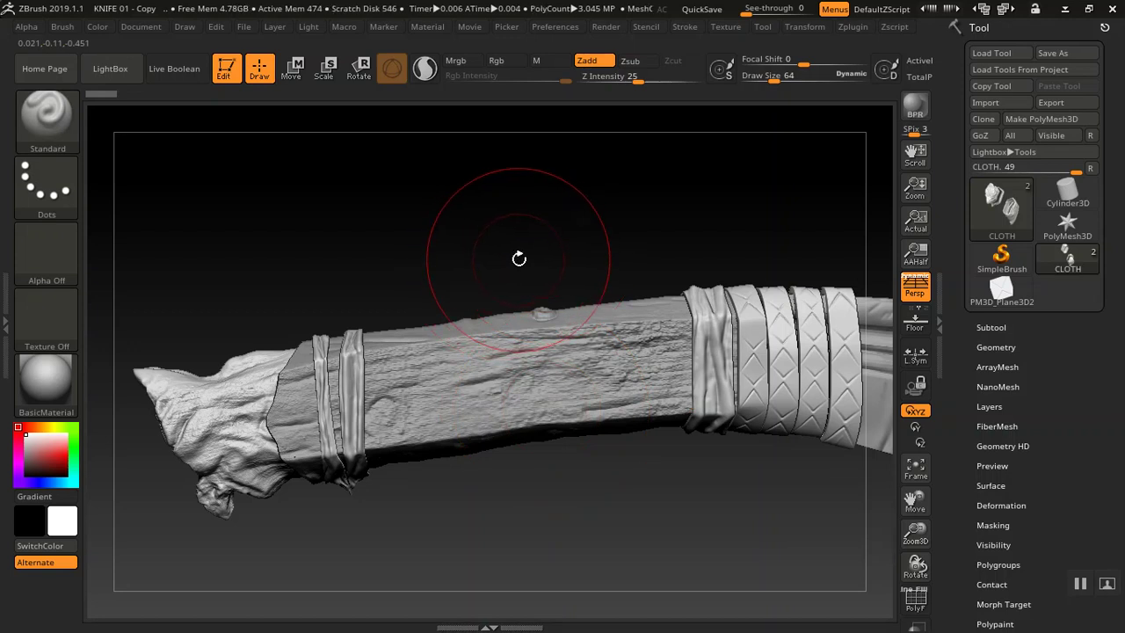
Reduce the brush draw size to 28 and expand the subtool list
key("bracketleft")
key("bracketleft")
key("bracketleft")
key("bracketleft")
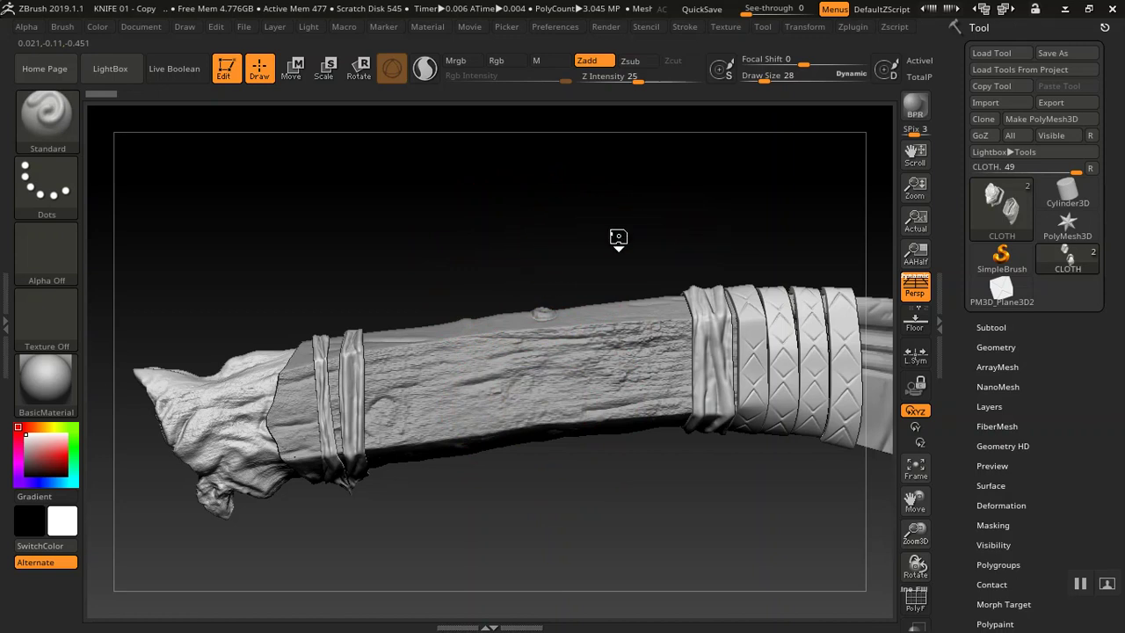
left_click_drag(608, 238, 854, 283)
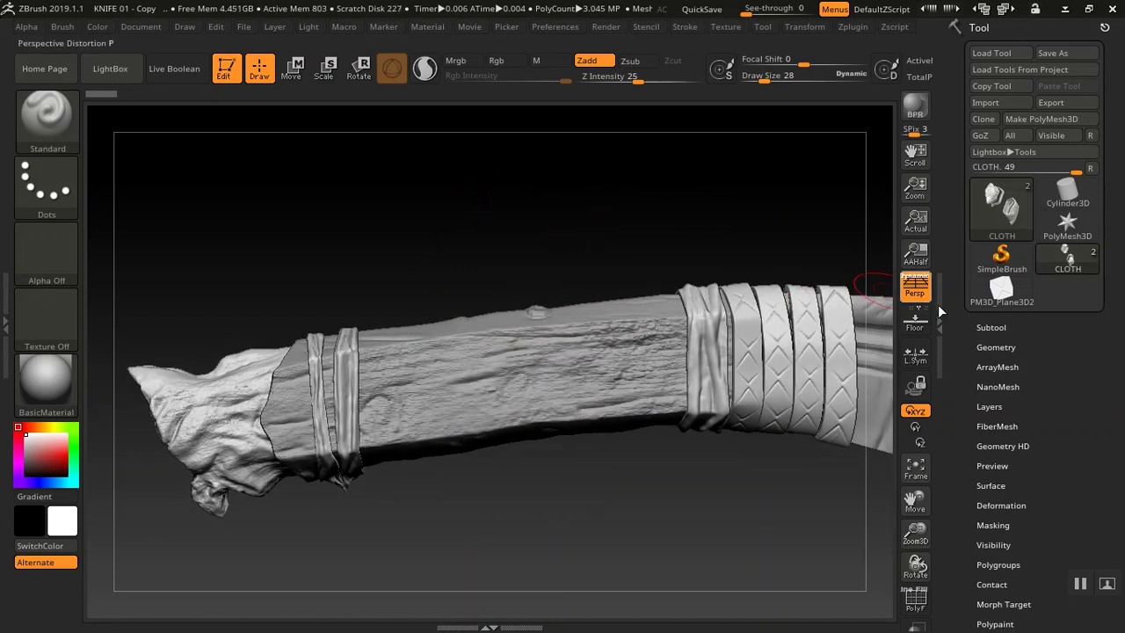
left_click(978, 327)
mouse_move(1004, 393)
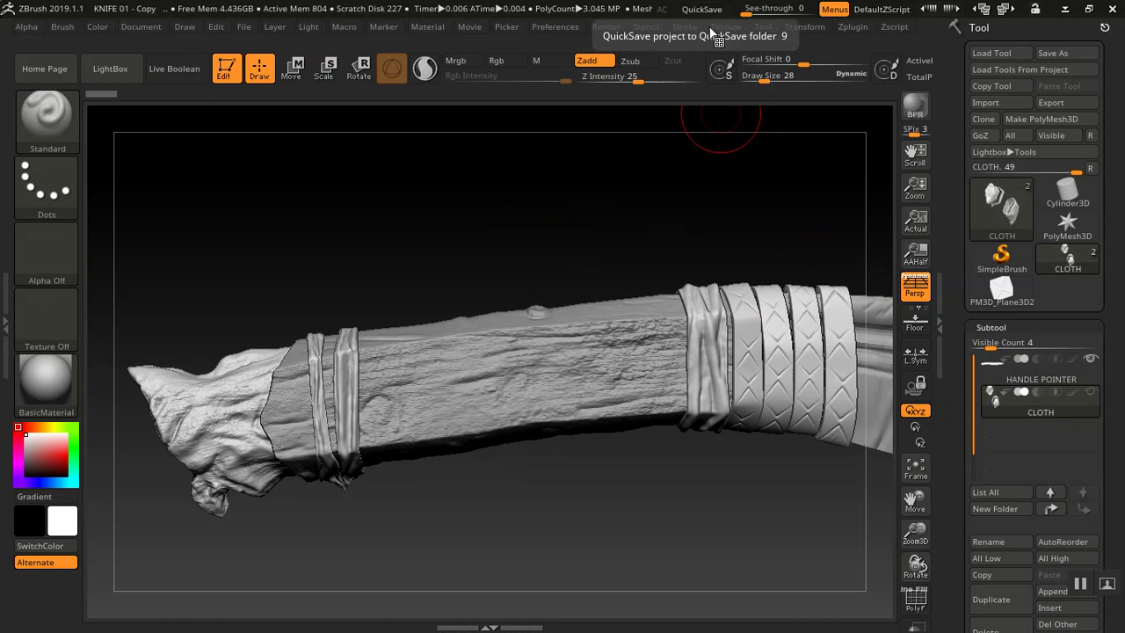
Open the Multi Map Exporter plugin and expand its Normal Map settings
left_click(850, 28)
left_click_drag(857, 250, 854, 216)
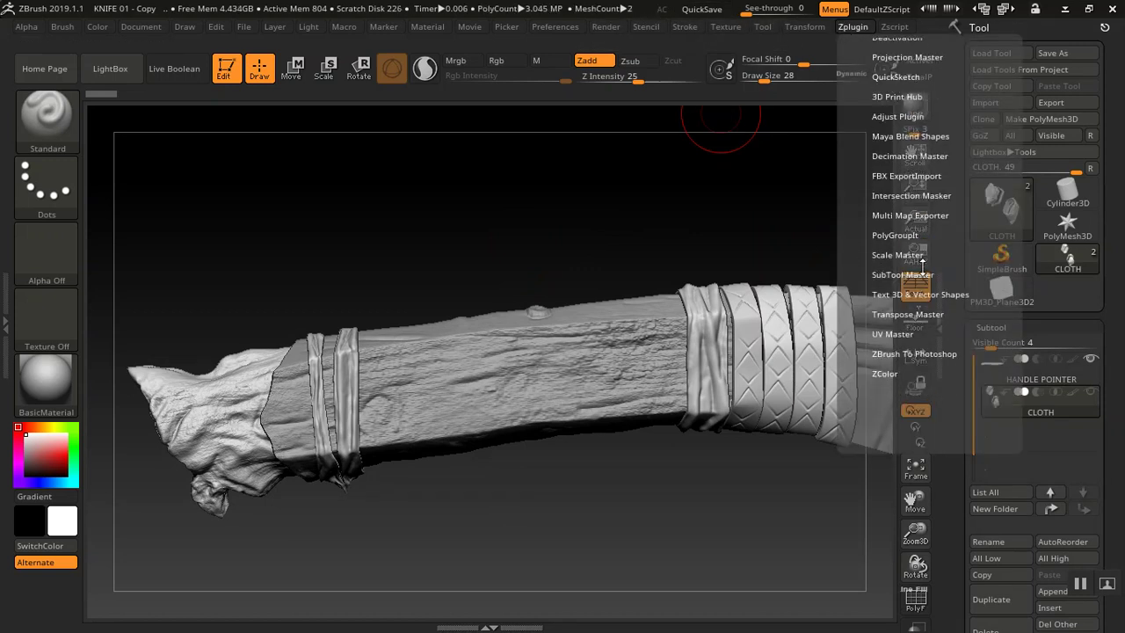
left_click(902, 216)
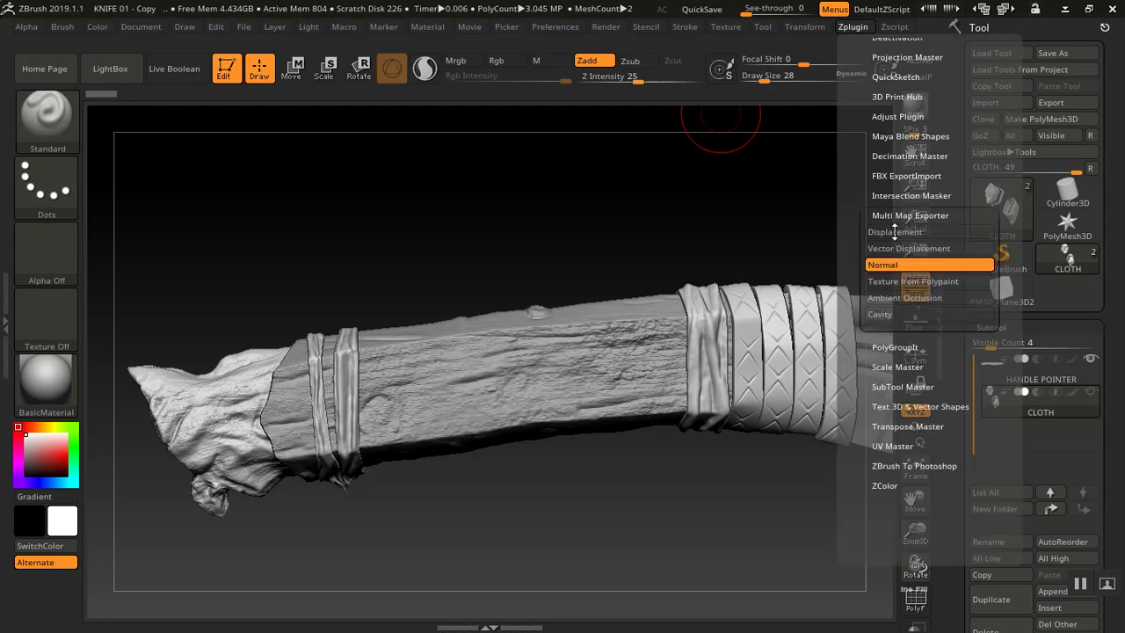
left_click_drag(861, 346, 858, 208)
left_click(883, 305)
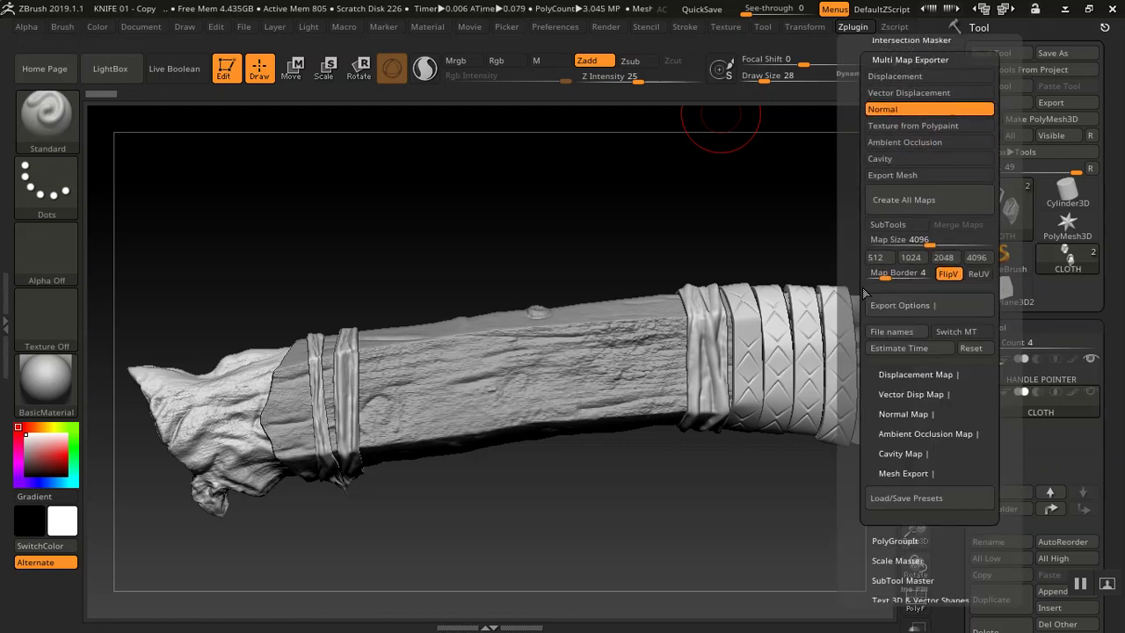
scroll(887, 307, "down", 1)
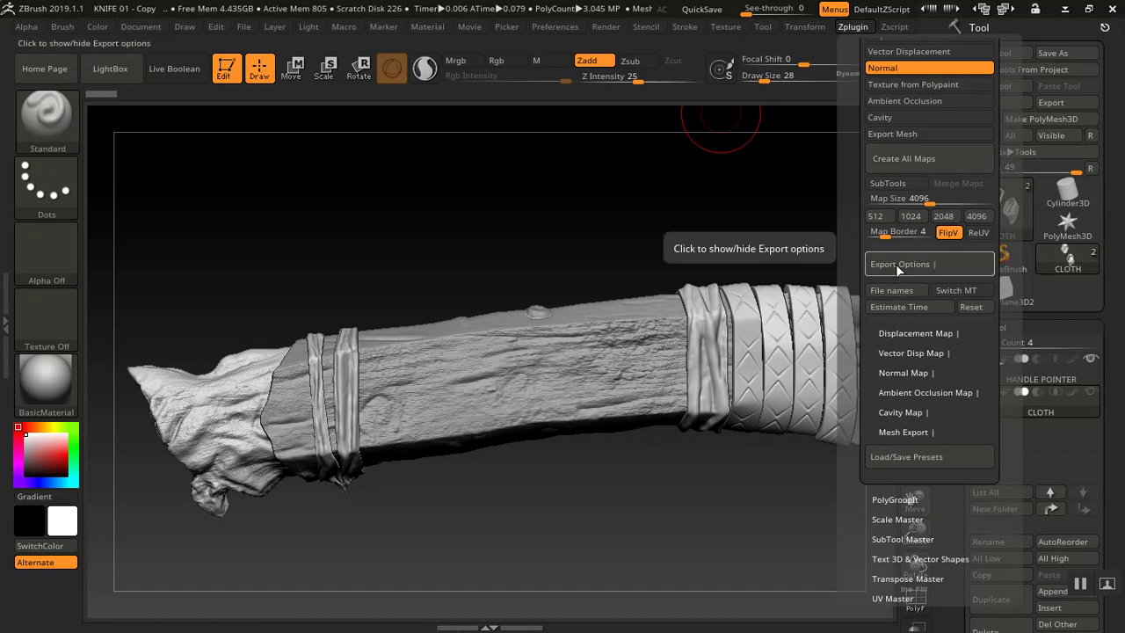
left_click(899, 373)
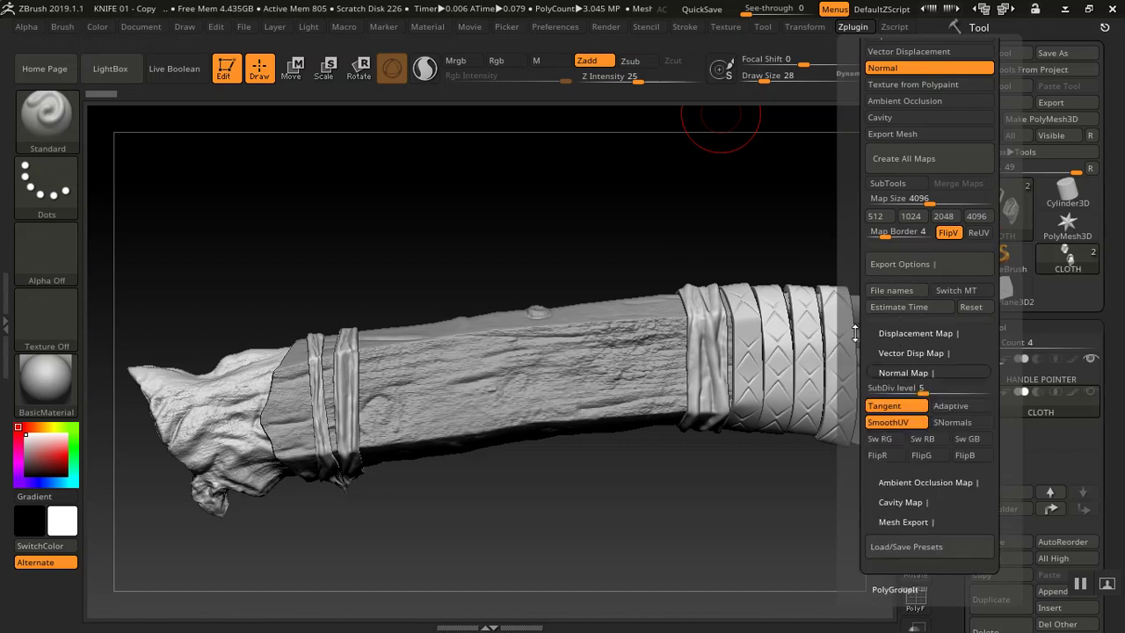
scroll(901, 376, "down", 1)
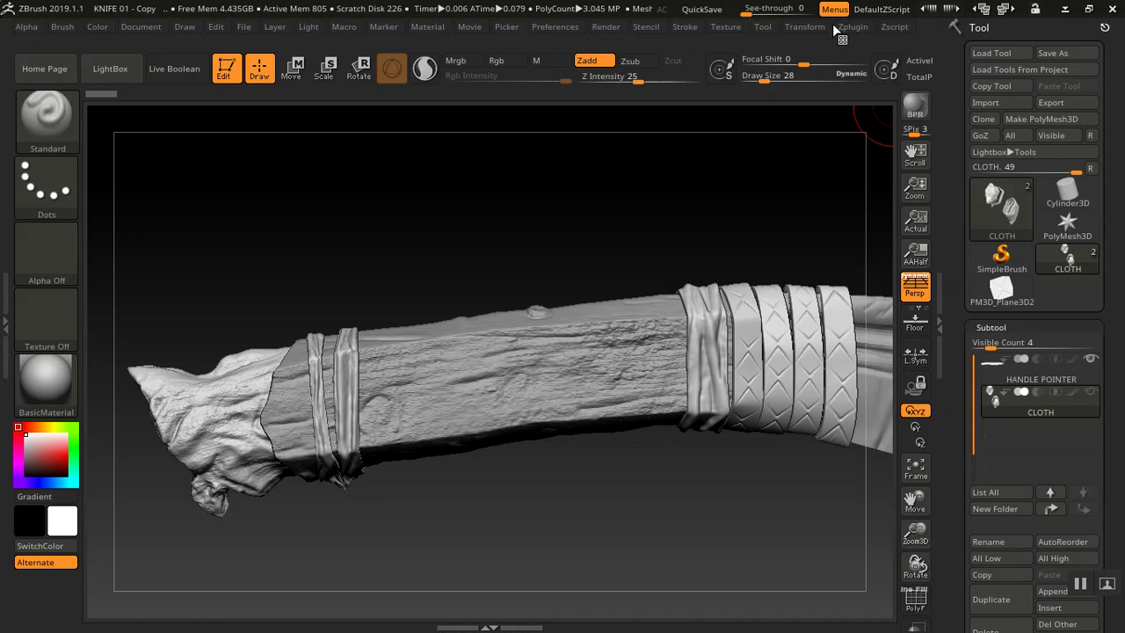
Export the CLOTH normal map at map size 2048 as a TIF into the Documents > TUTORIAL > KNIFE SERIES folder
left_click(859, 28)
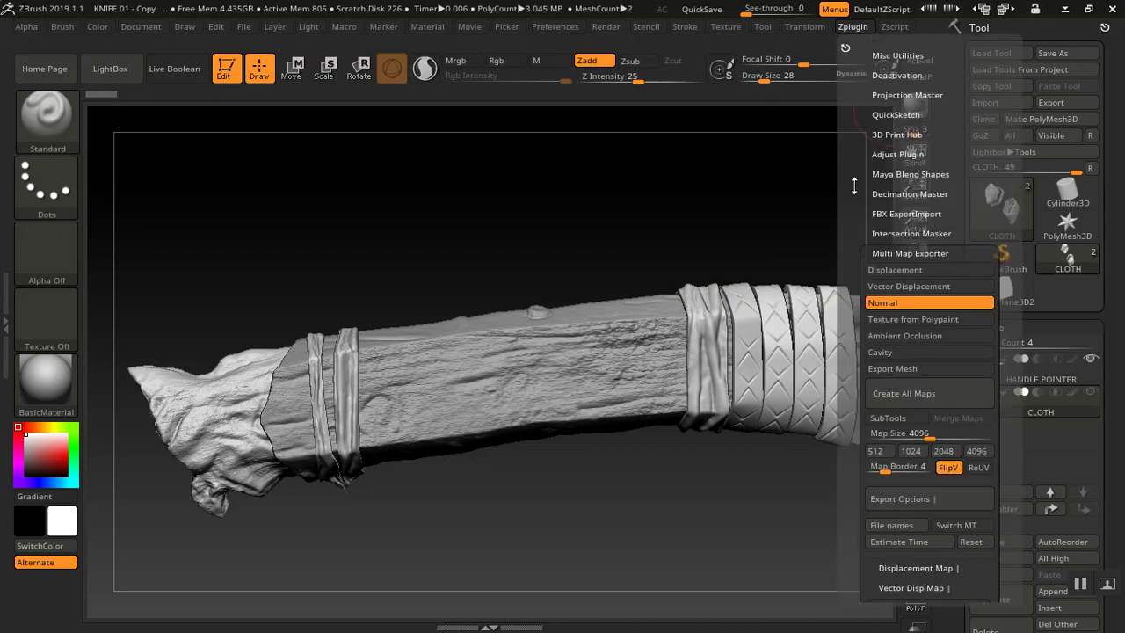
mouse_move(852, 332)
left_mouse_down()
mouse_move(856, 233)
mouse_move(861, 342)
left_mouse_up()
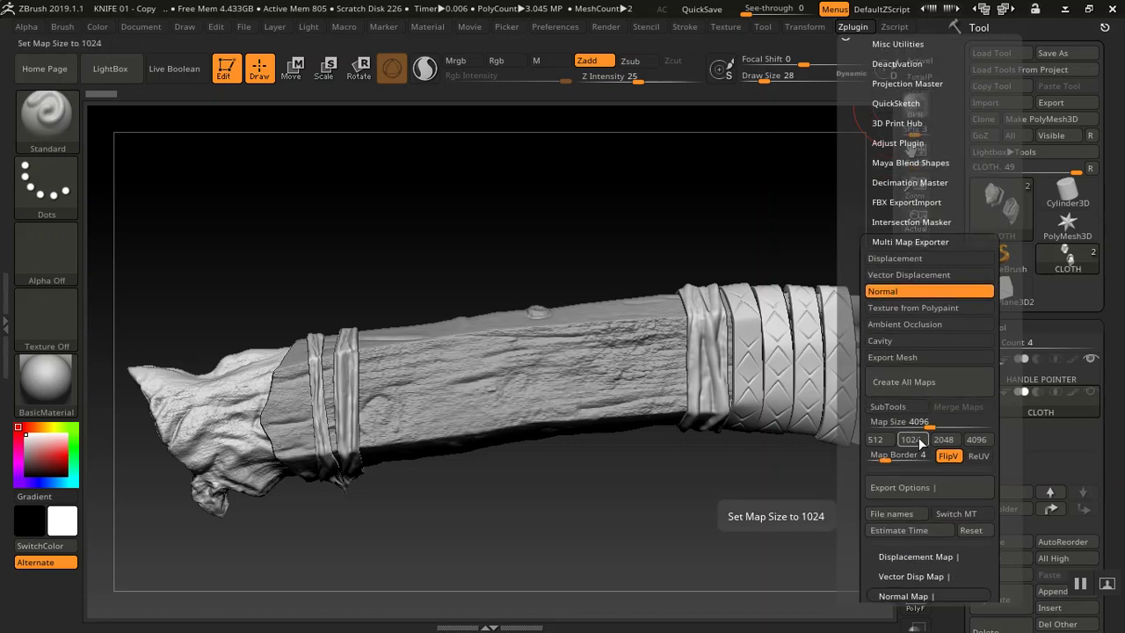
left_click(943, 439)
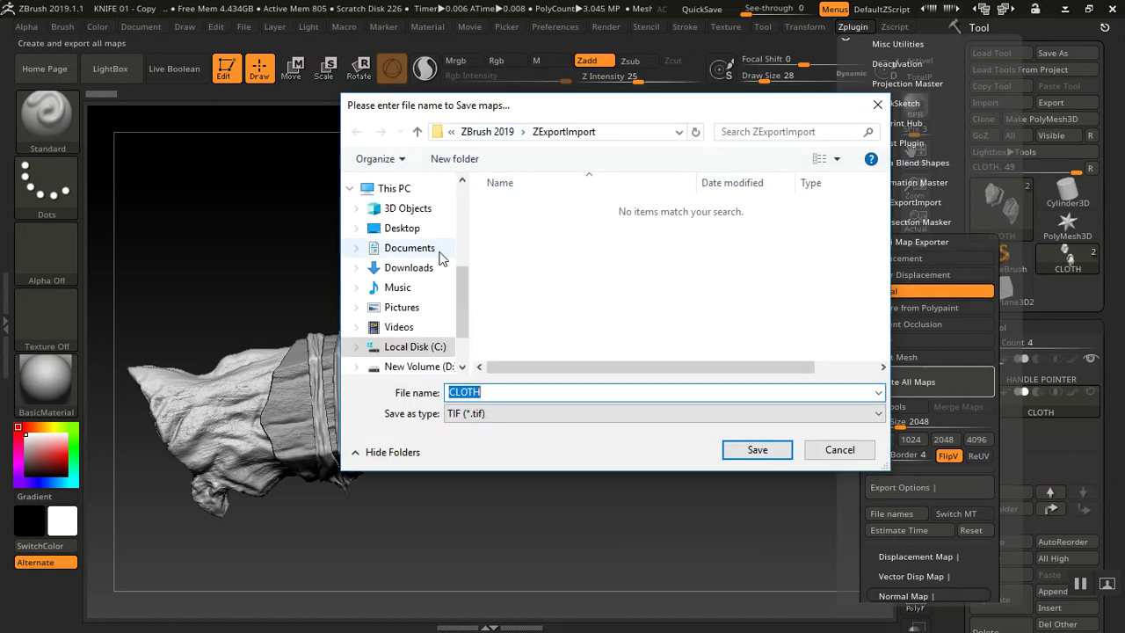
left_click(415, 250)
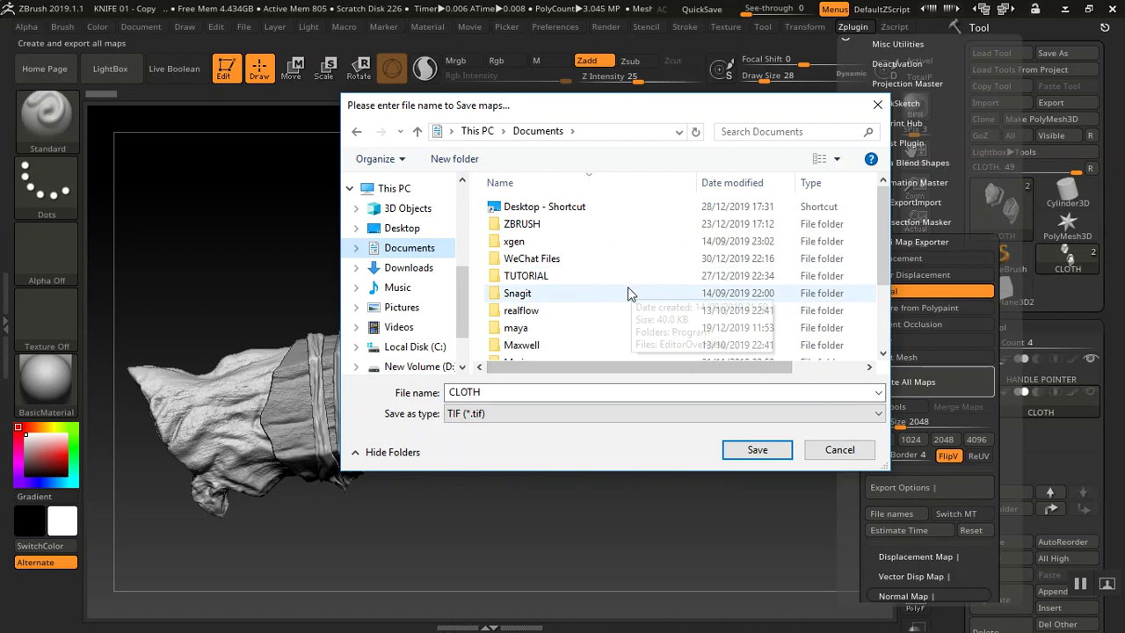
double_click(571, 285)
double_click(556, 253)
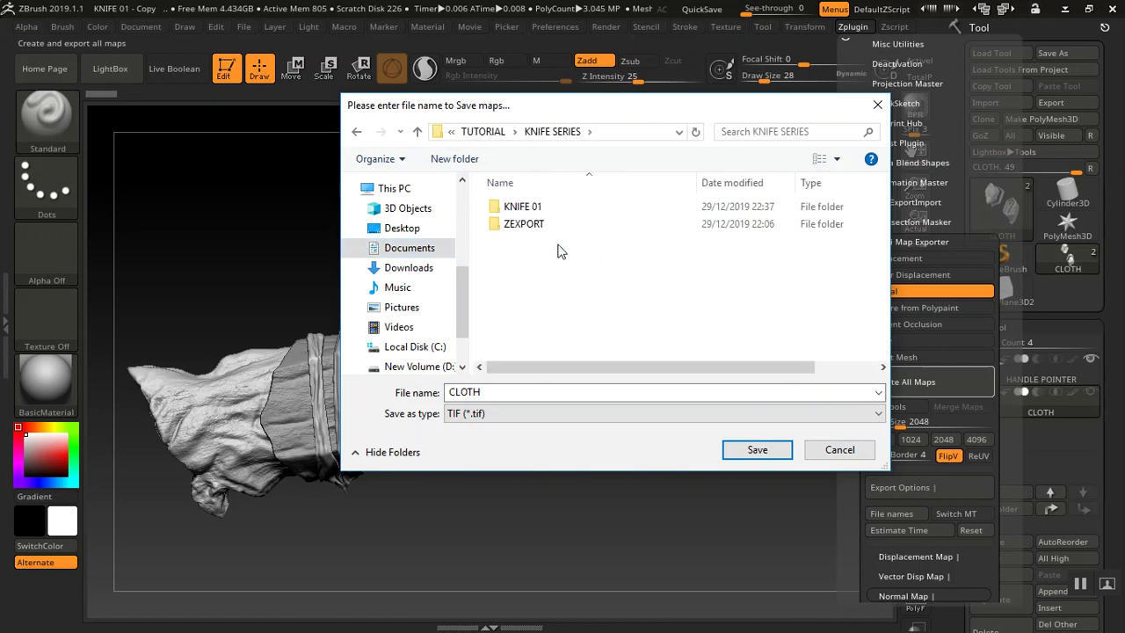
left_click(754, 449)
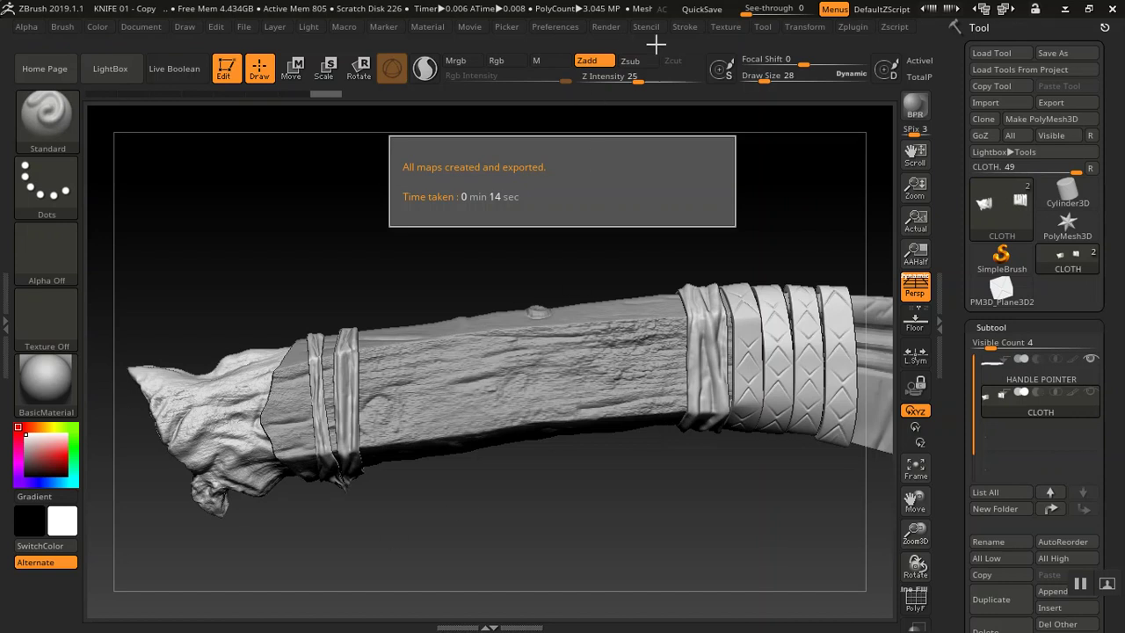
Switch to File Explorer, delete CLOTH-NM_u0_v0 from the KNIFE SERIES folder, and return to ZBrush
key("alt+Tab")
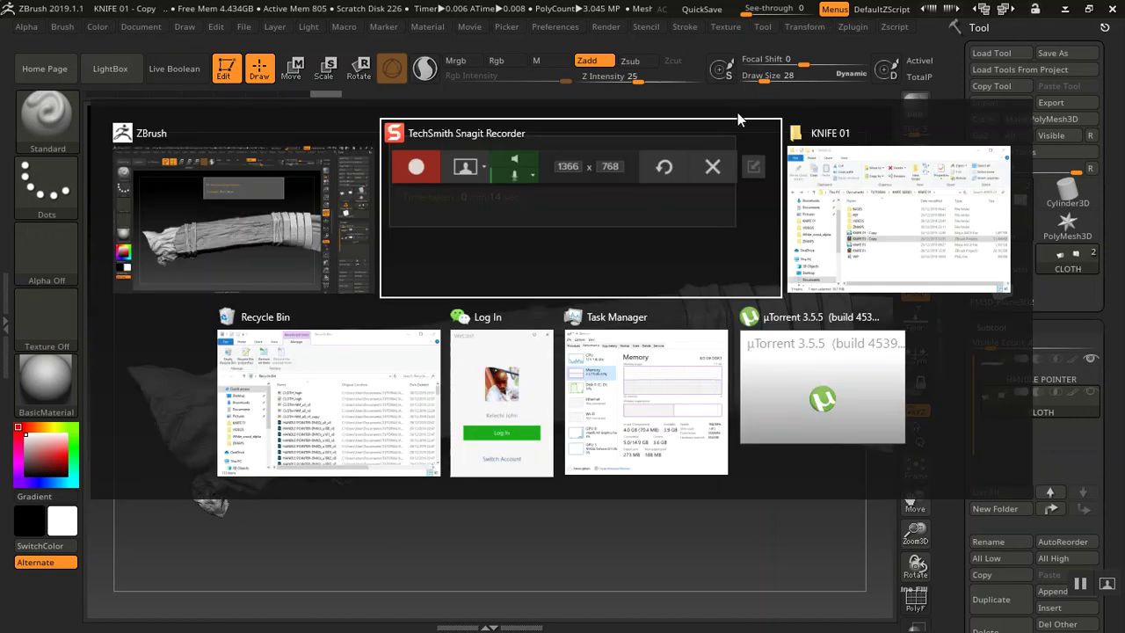
key("alt+Tab")
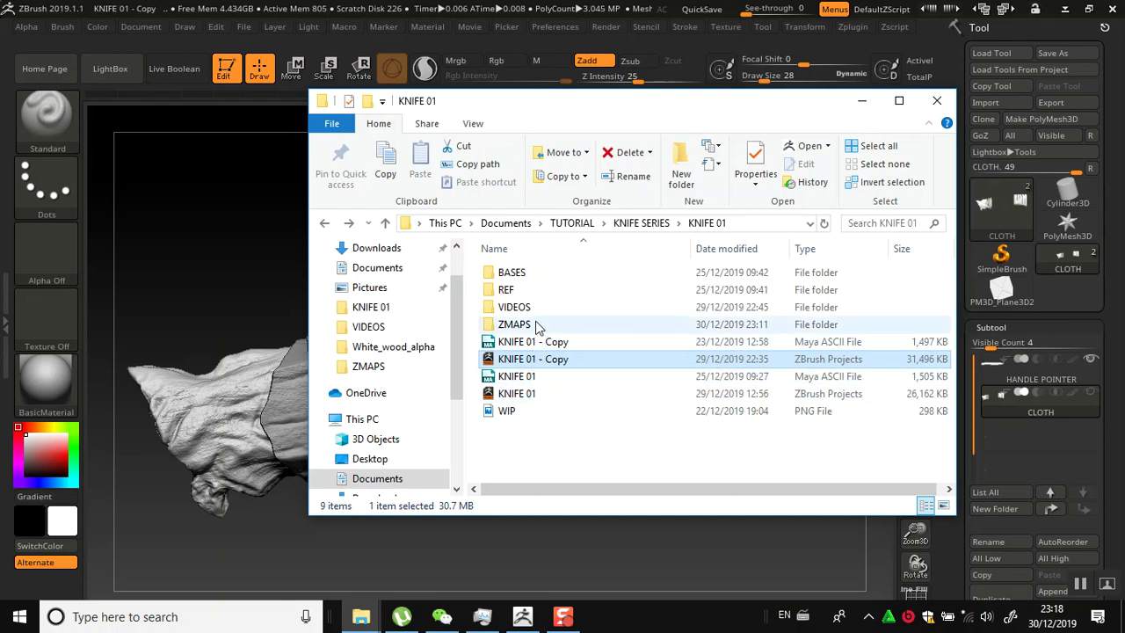
left_click(641, 222)
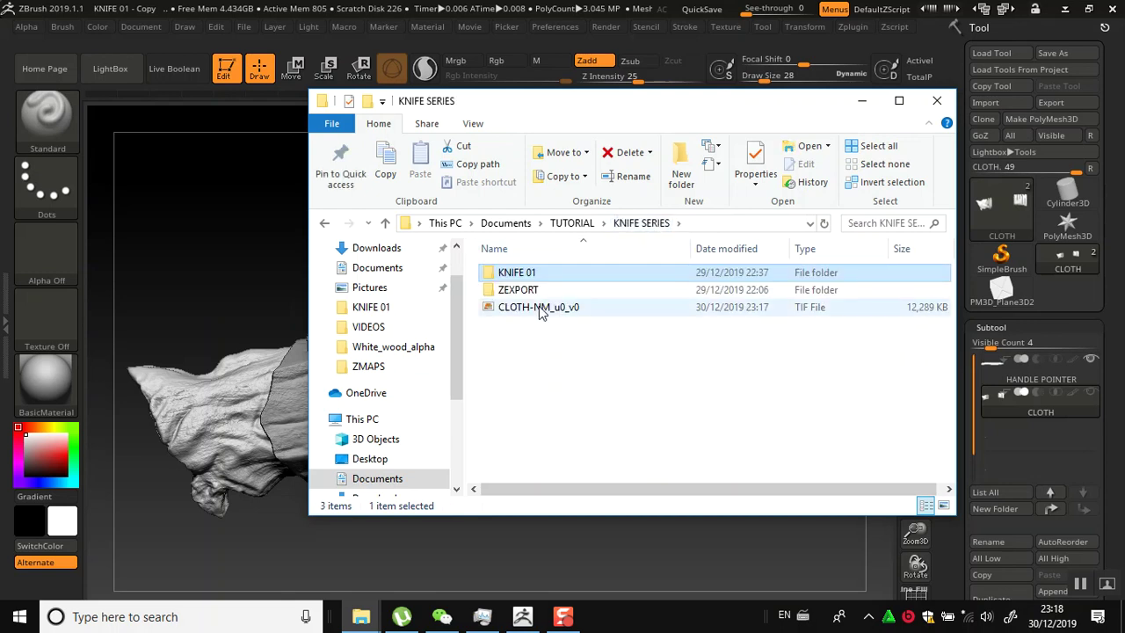
left_click(540, 309)
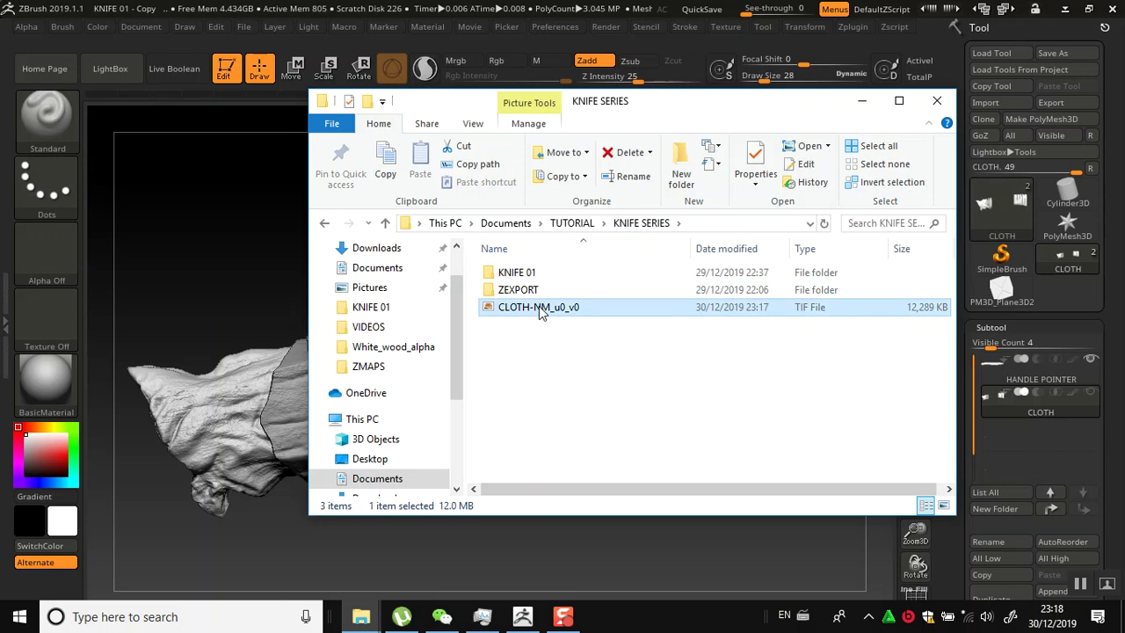
key("Delete")
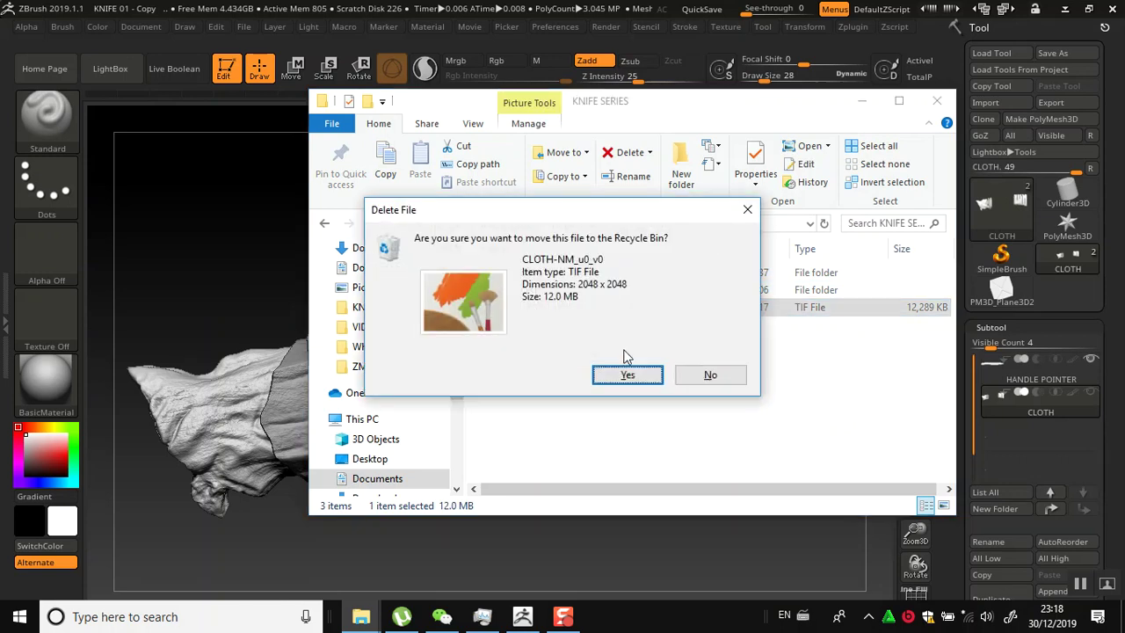
left_click(626, 374)
left_click(862, 100)
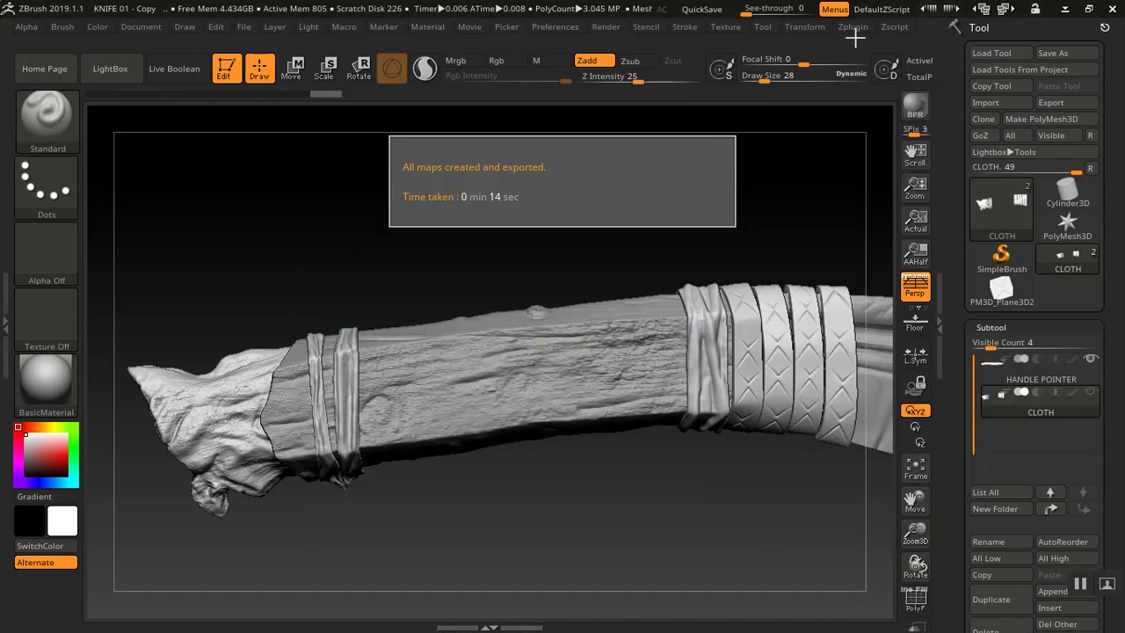
Turn off Tangent for the normal map and export it again as the TIF file CLOTH into KNIFE SERIES
left_click(852, 27)
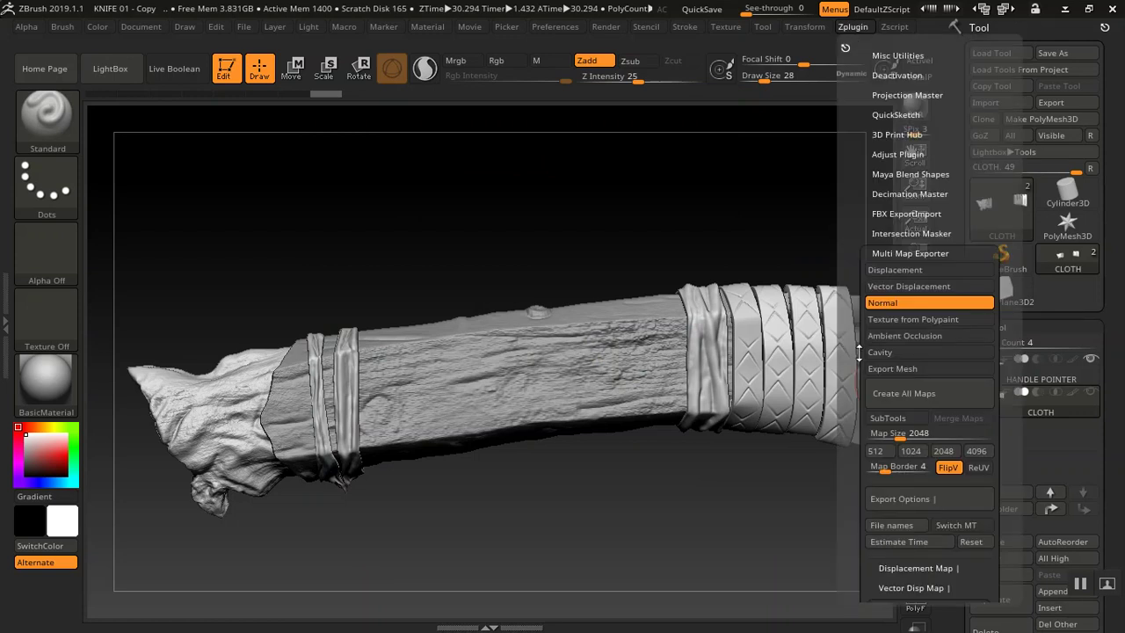
scroll(858, 387, "down", 4)
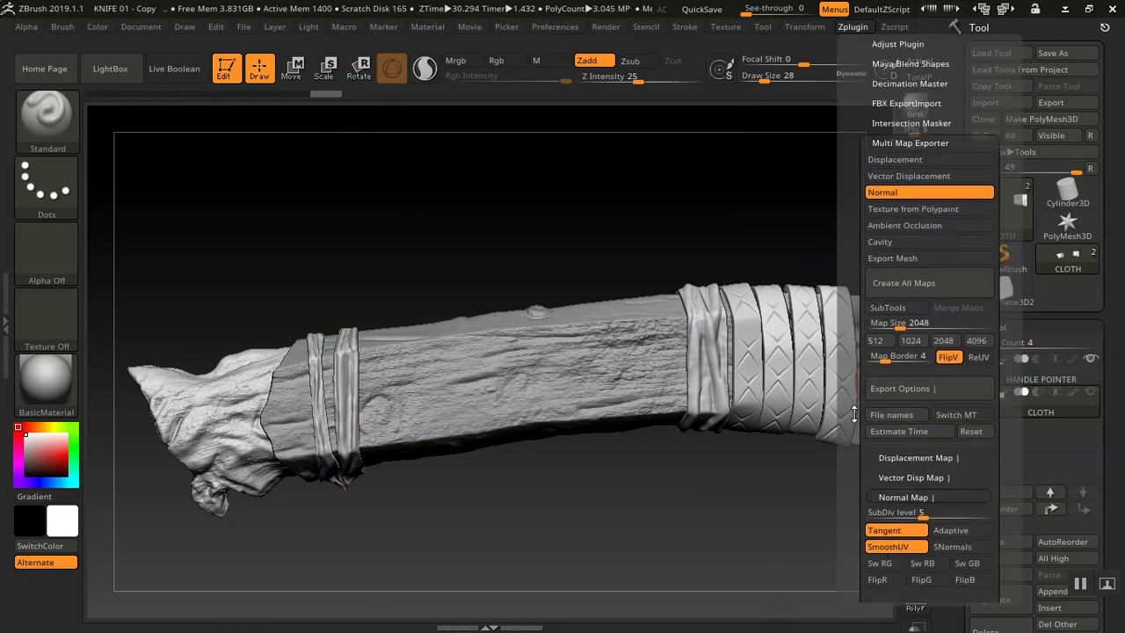
scroll(865, 422, "down", 3)
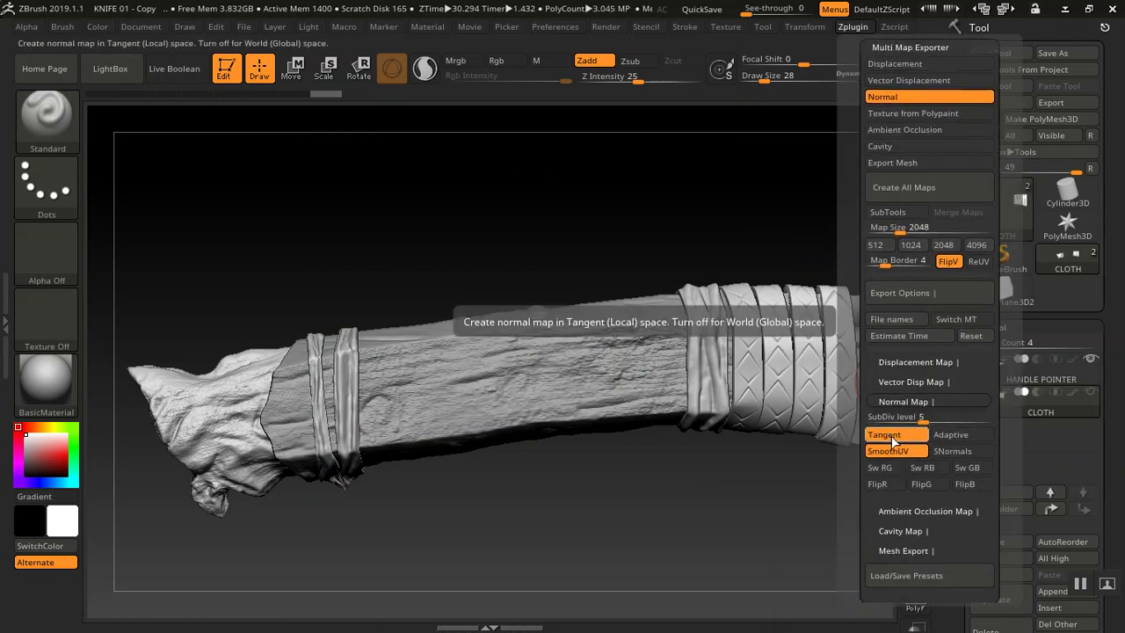
left_click(893, 435)
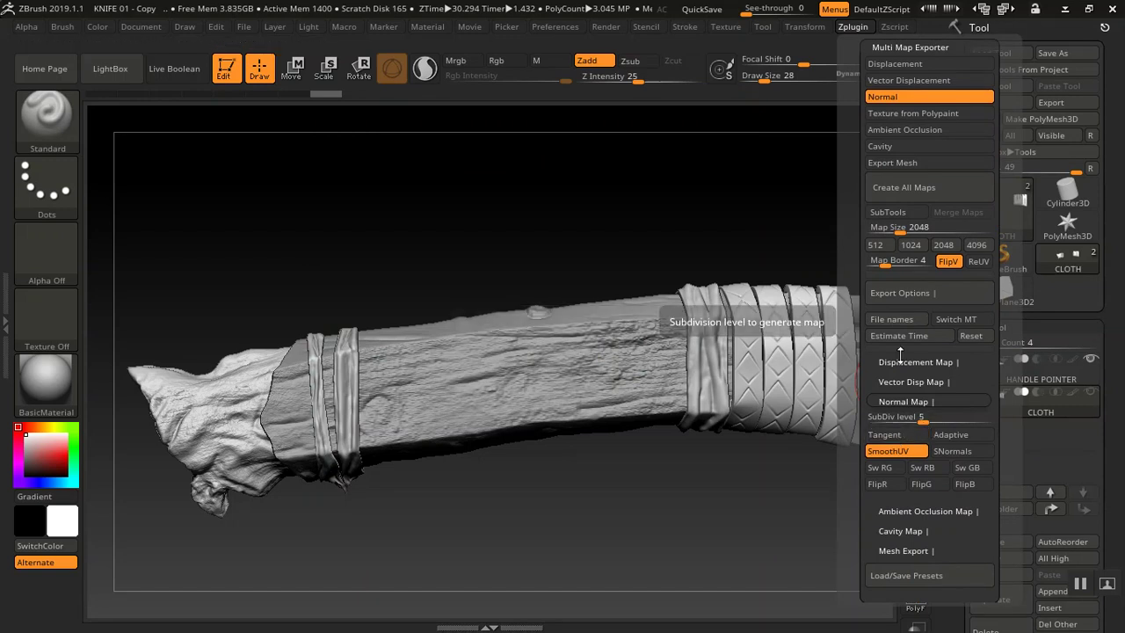
left_click(903, 185)
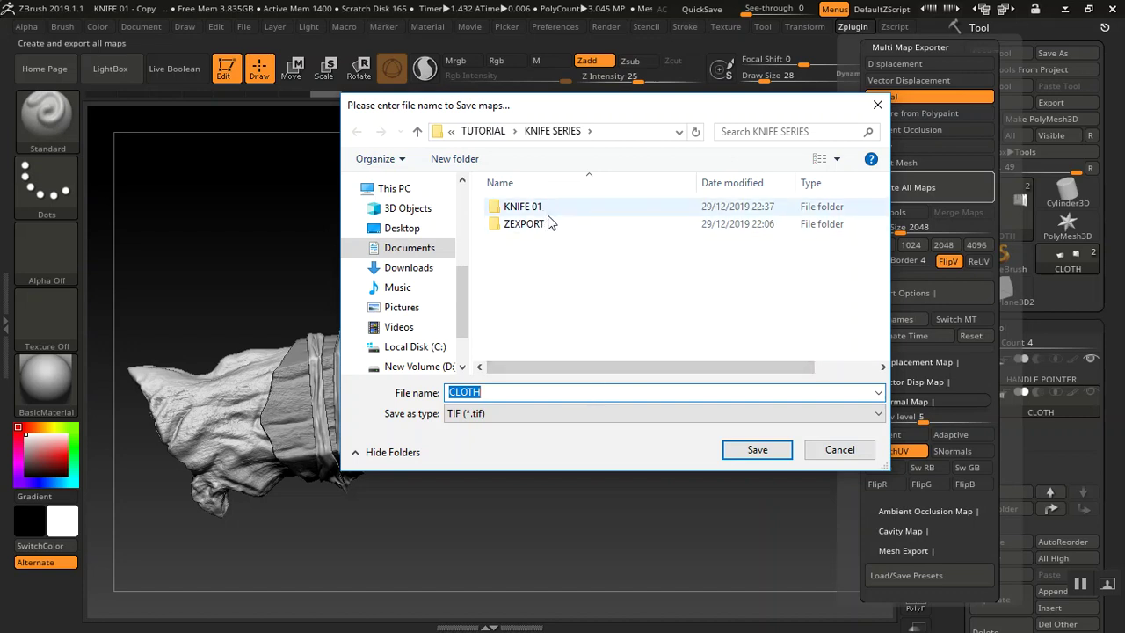
left_click(735, 451)
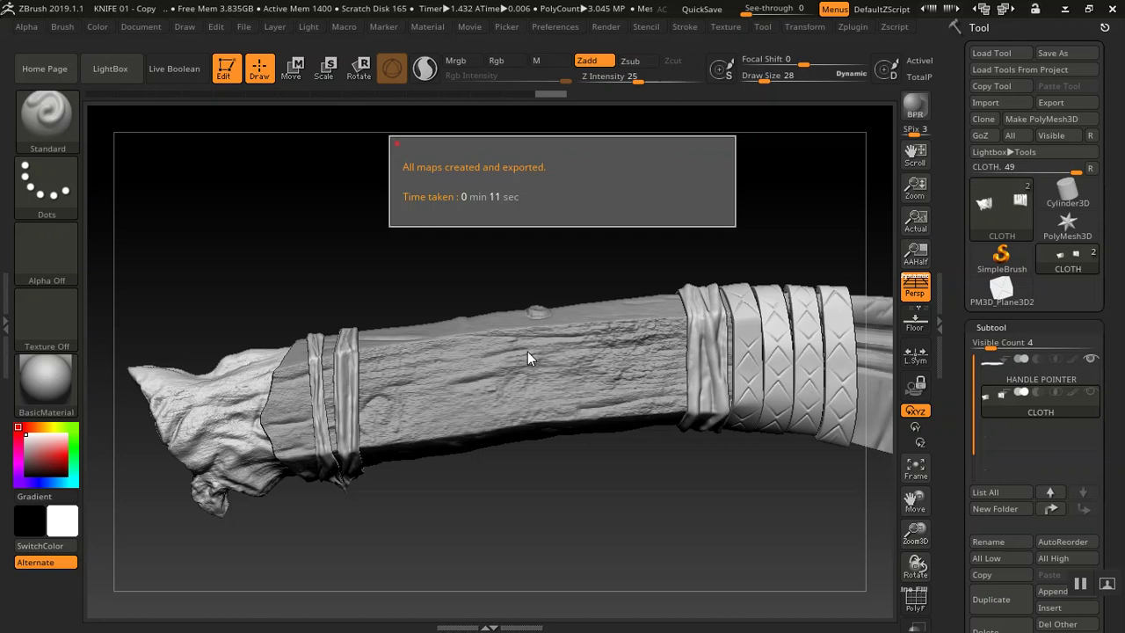
Switch to File Explorer and open the exported CLOTH-NM_u0_v0 map in Photos
key("alt+Tab")
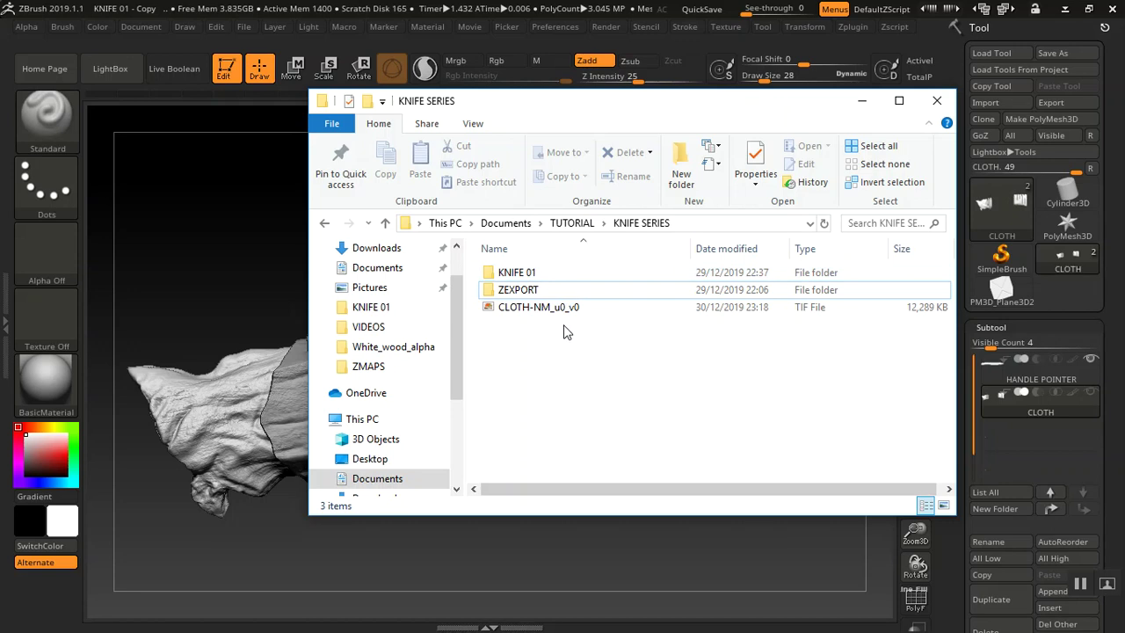
left_click(567, 305)
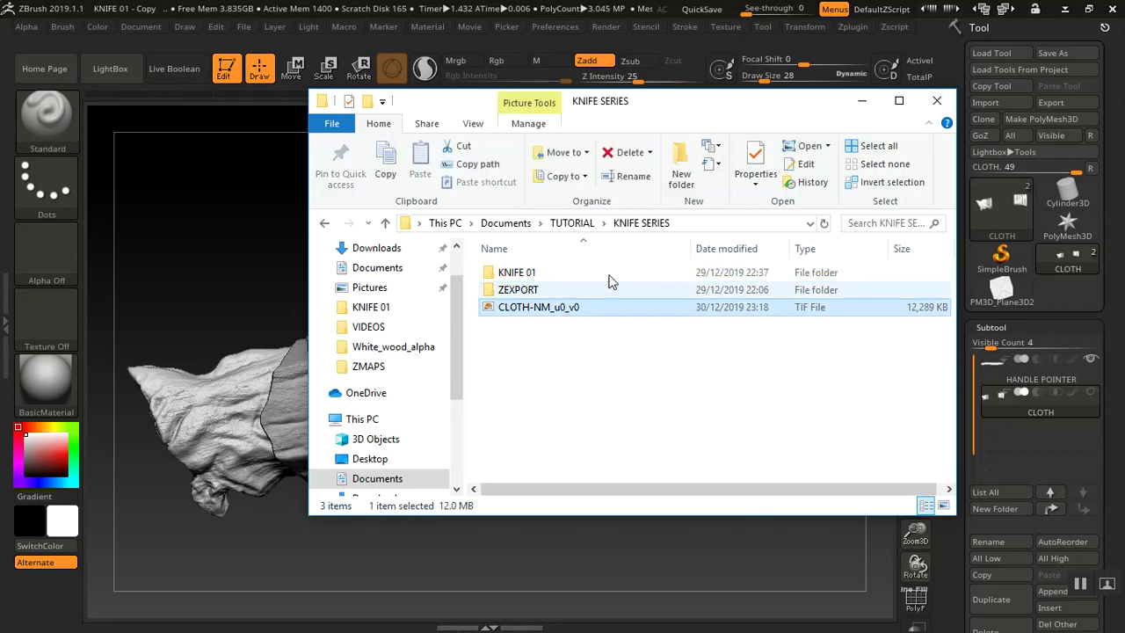
left_click(829, 151)
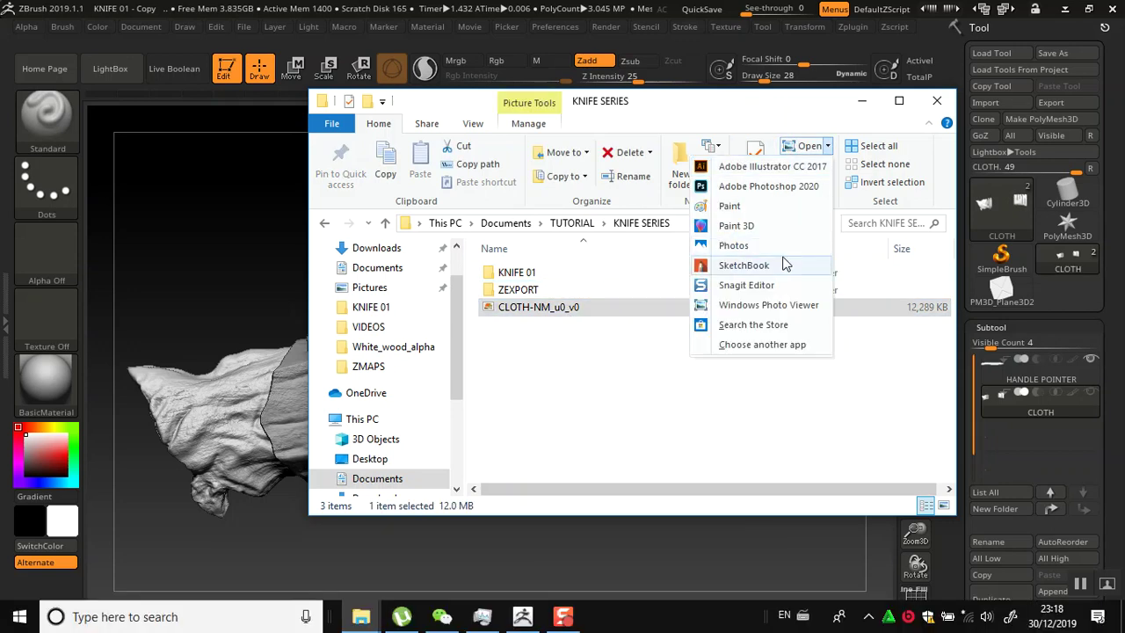
left_click(742, 244)
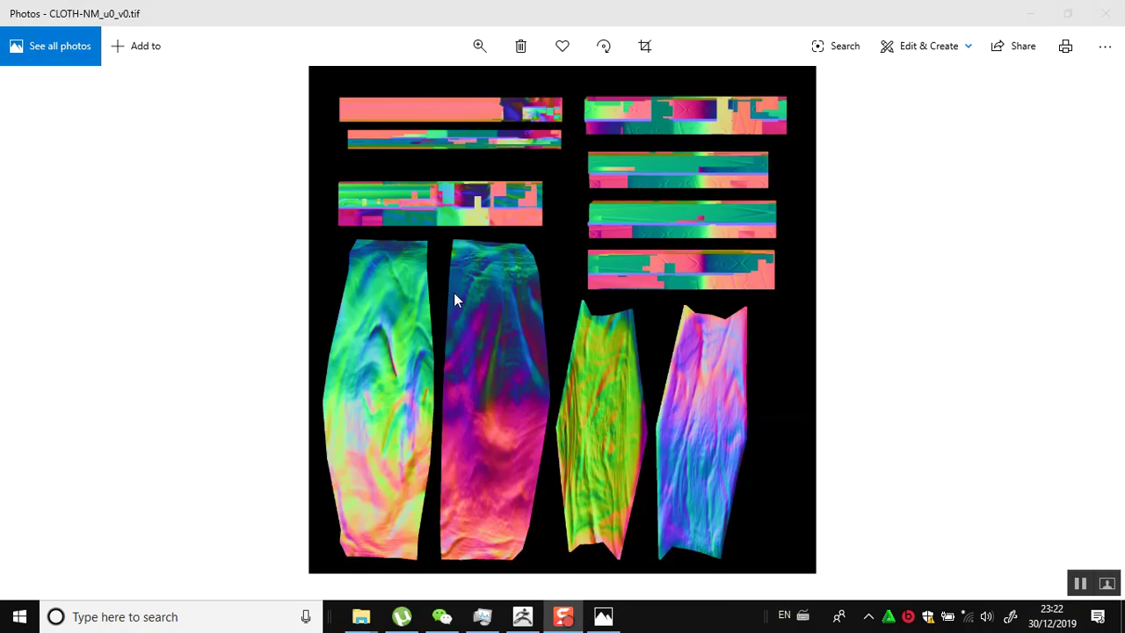
Examine the strap and cloth islands of the exported map up close, close it, and select CLOTH-NM_u0_v0 in File Explorer
left_click(477, 48)
left_click_drag(402, 88, 409, 93)
left_click_drag(396, 179, 446, 338)
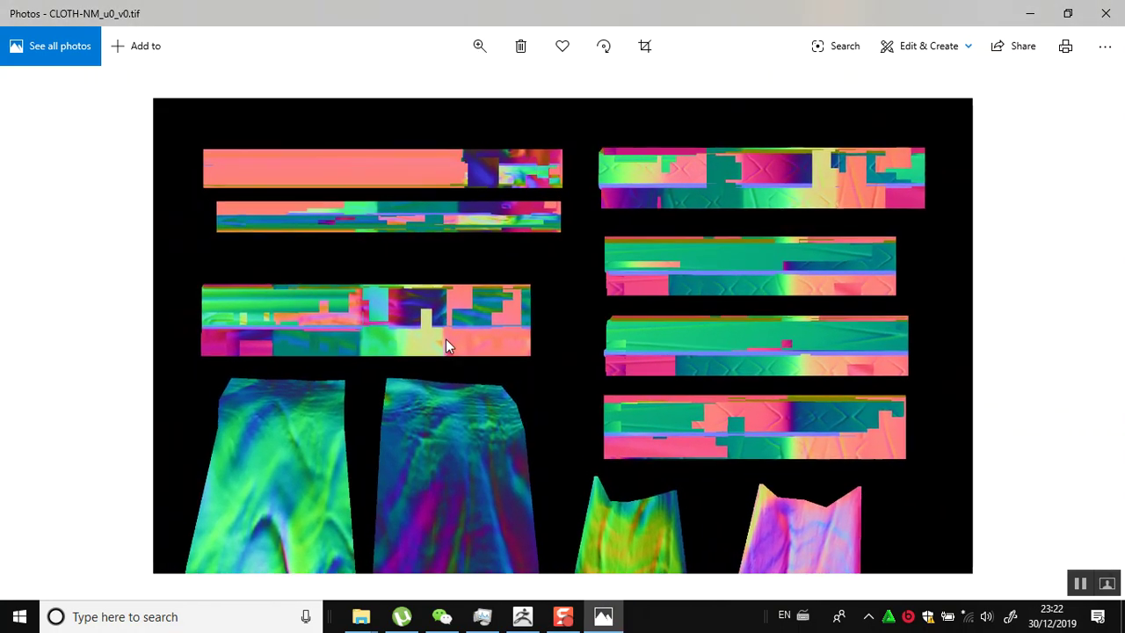
left_click(478, 46)
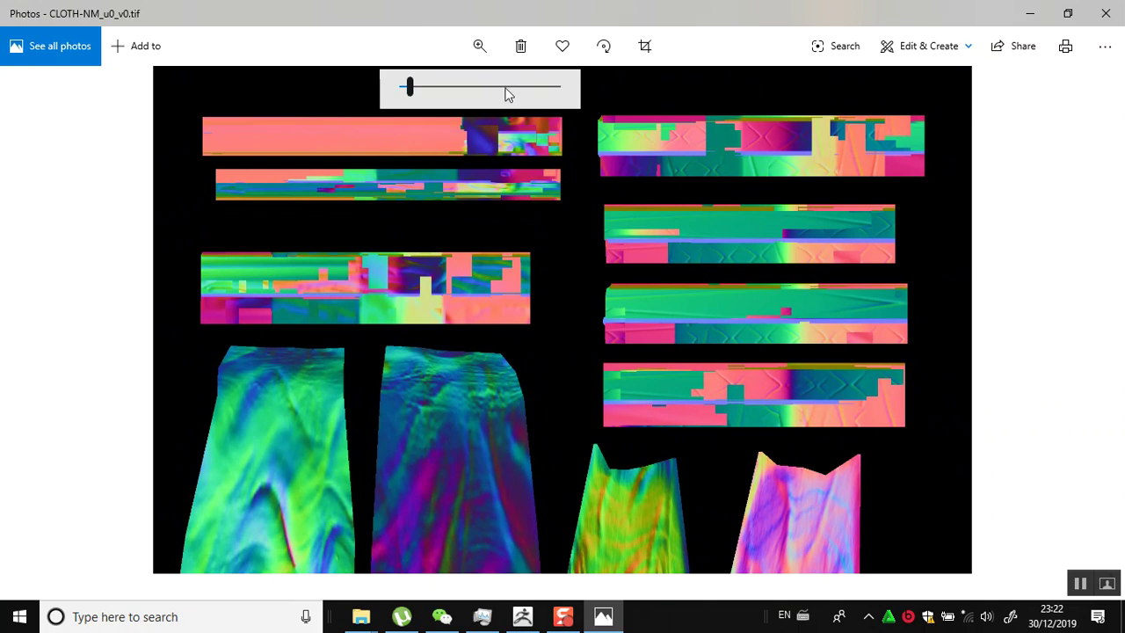
left_click(423, 94)
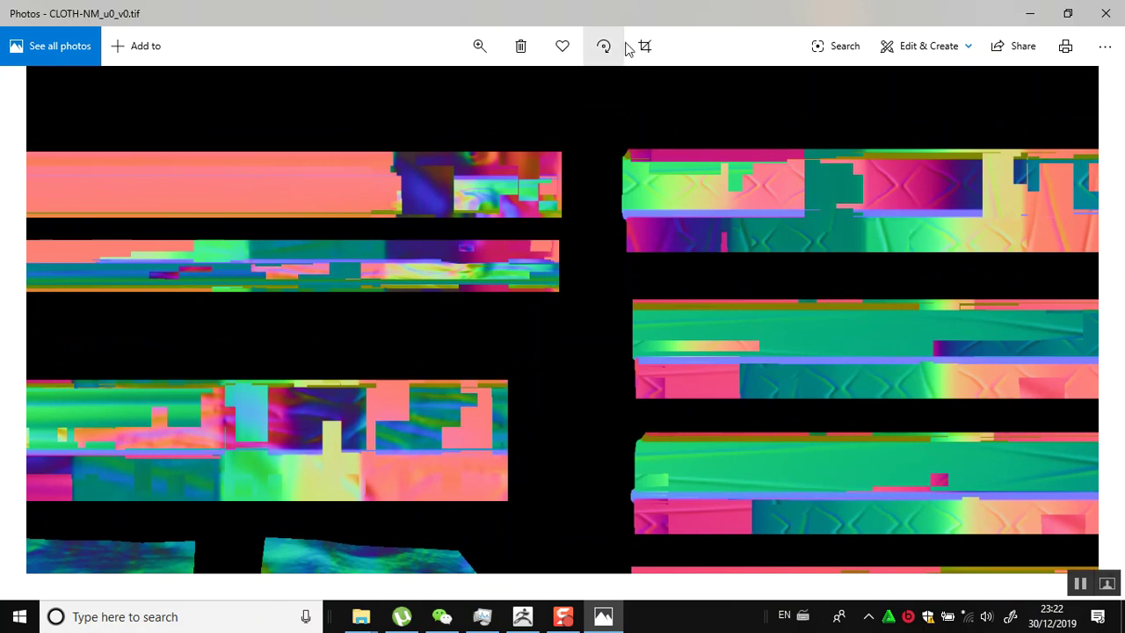
left_click(1105, 13)
left_click(507, 307)
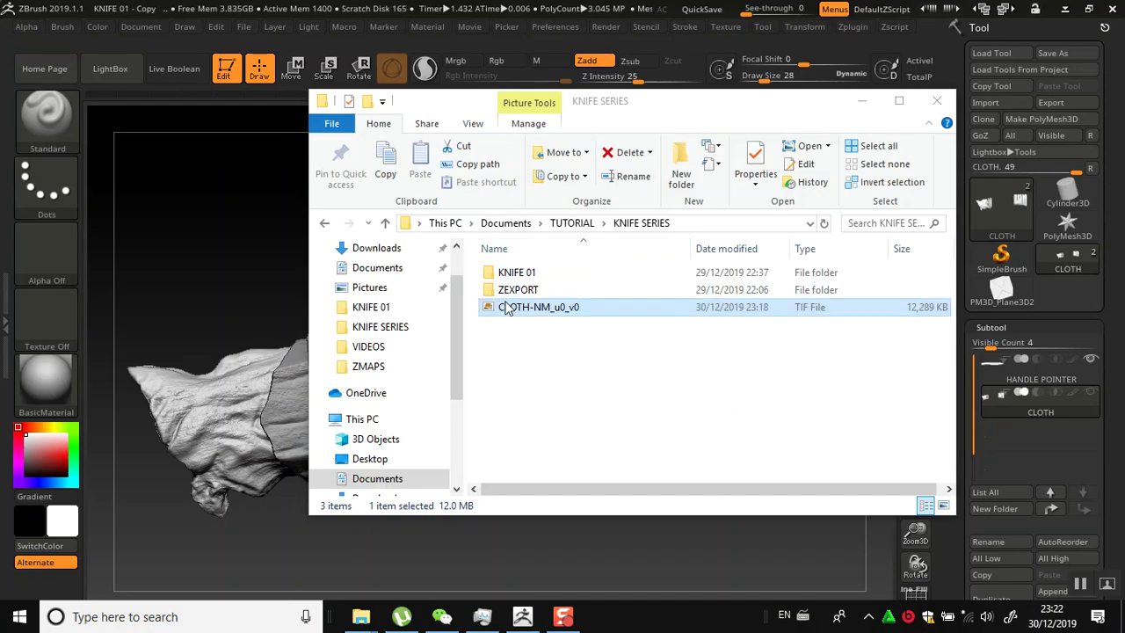
Delete the CLOTH-NM_u0_v0 TIF file from the KNIFE SERIES folder and return to ZBrush
left_click(613, 318)
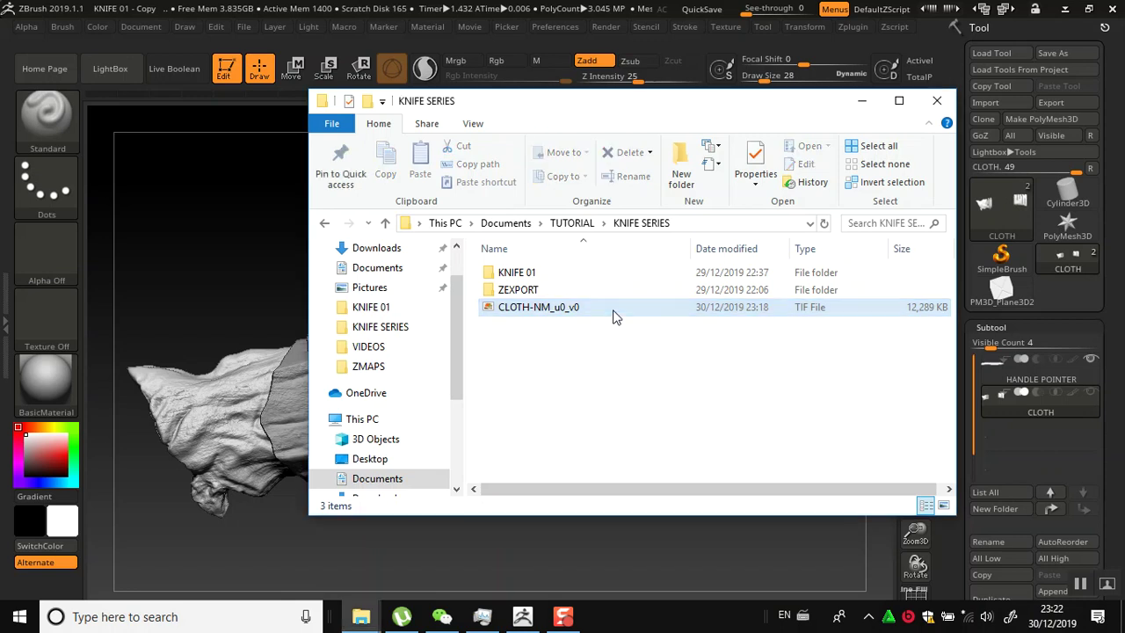
left_click(614, 317)
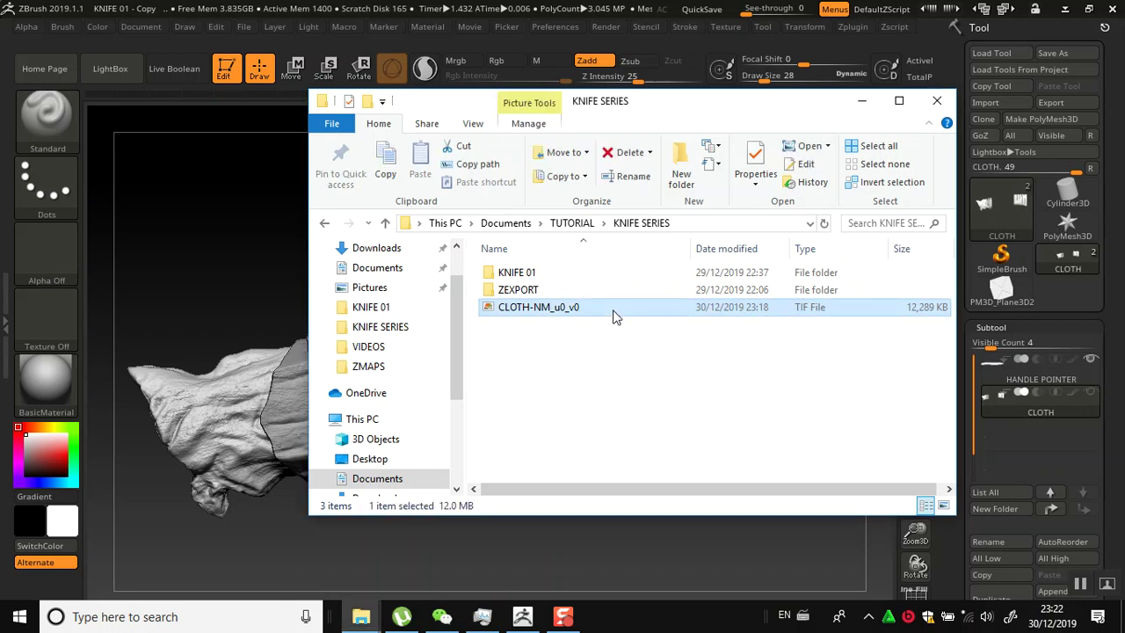
key("Delete")
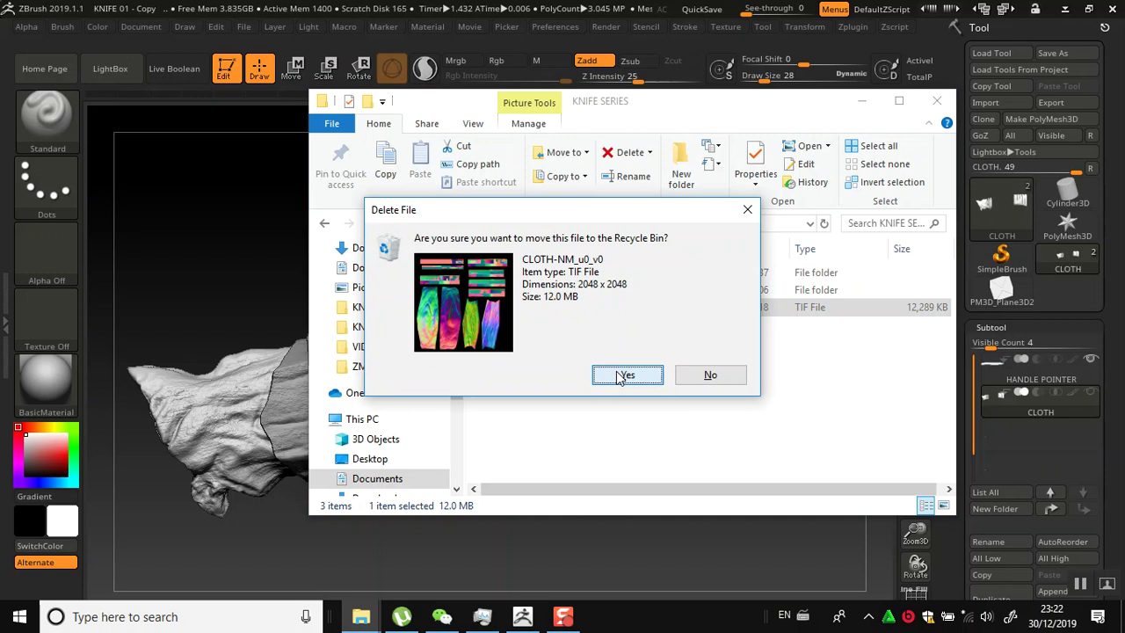
left_click(615, 374)
left_click(856, 100)
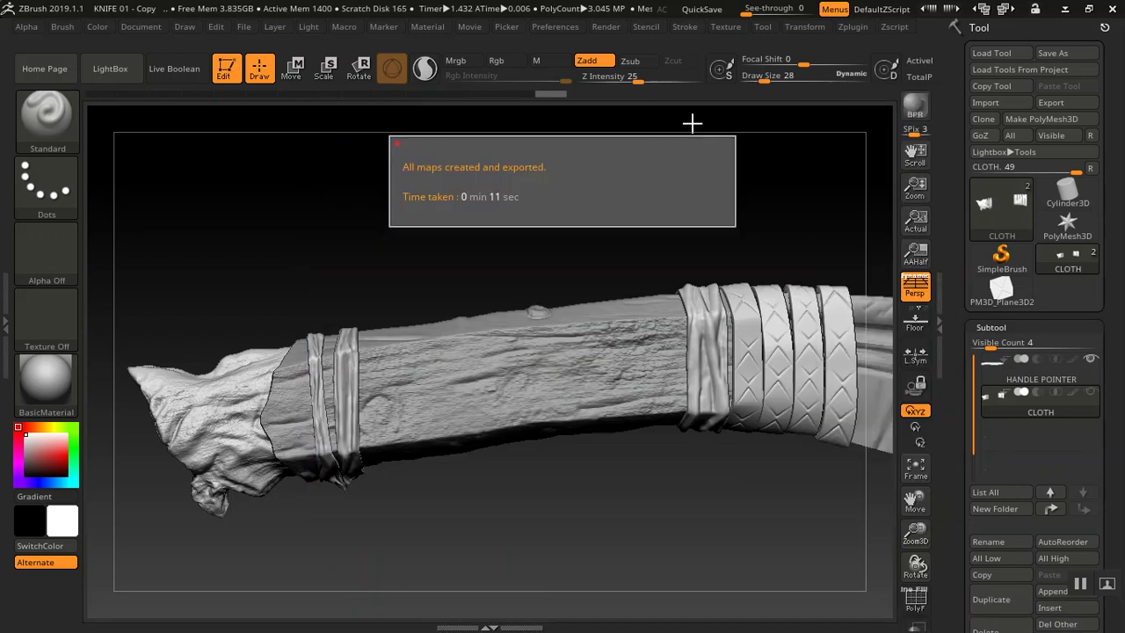
Turn on Tangent for the normal map in Multi Map Exporter and export it as the TIF file CLOTH into KNIFE SERIES
left_click(852, 27)
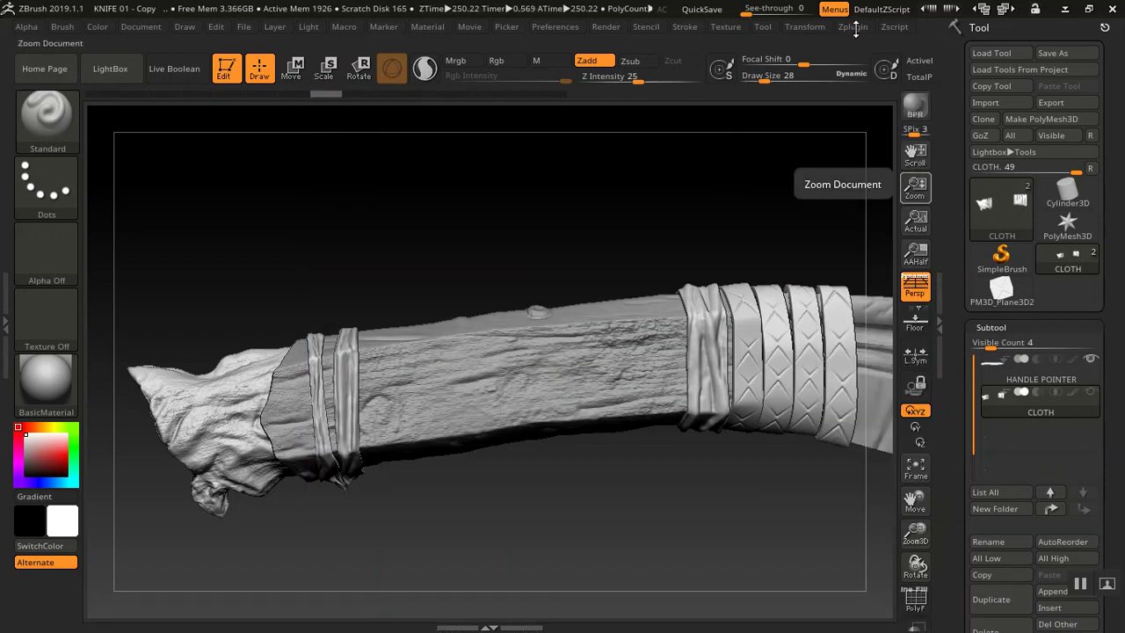
left_click_drag(848, 294, 838, 202)
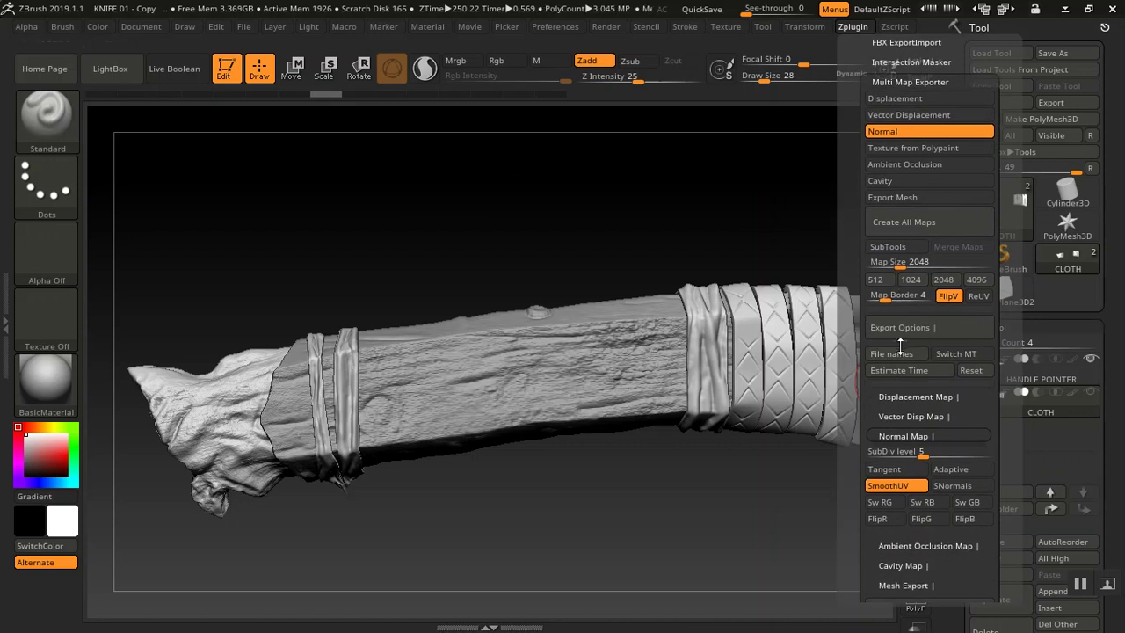
left_click(887, 469)
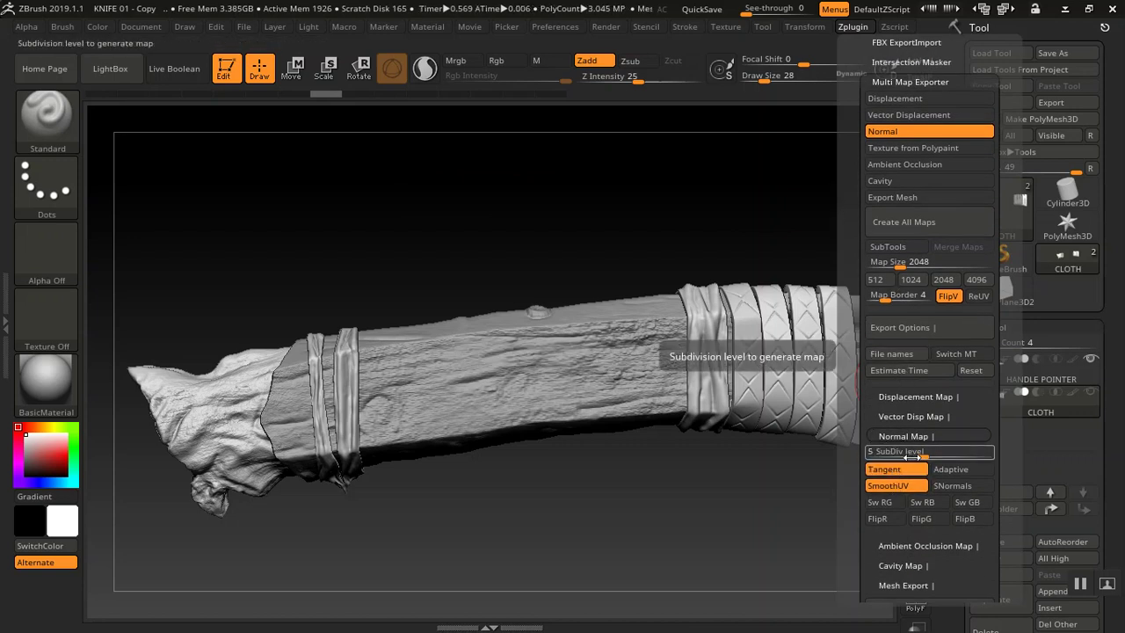
left_click(911, 221)
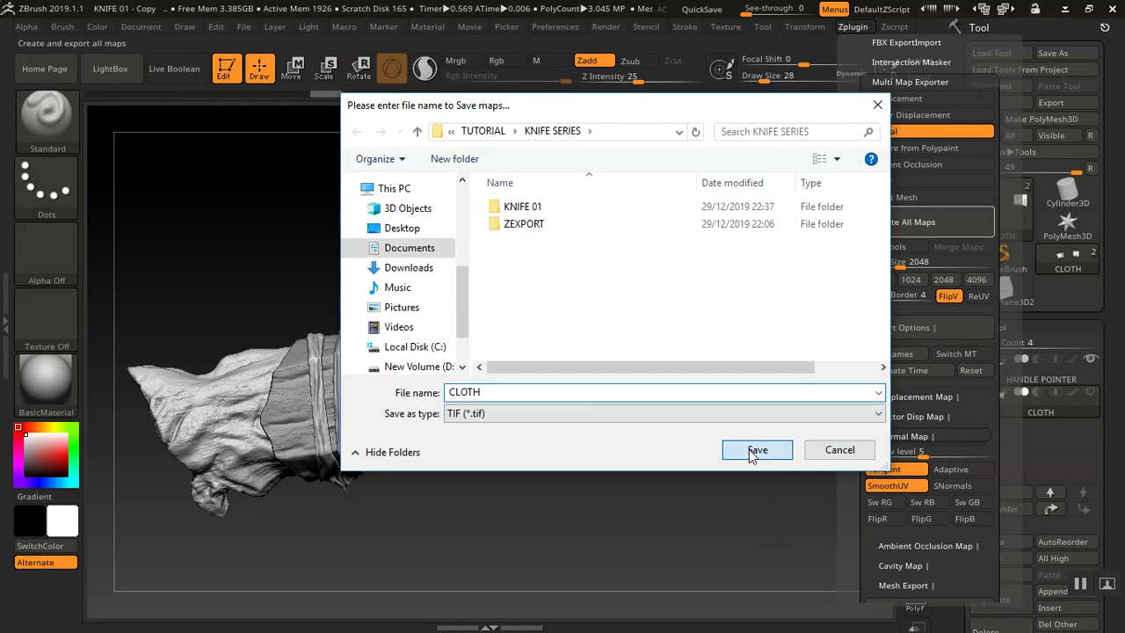
left_click(754, 449)
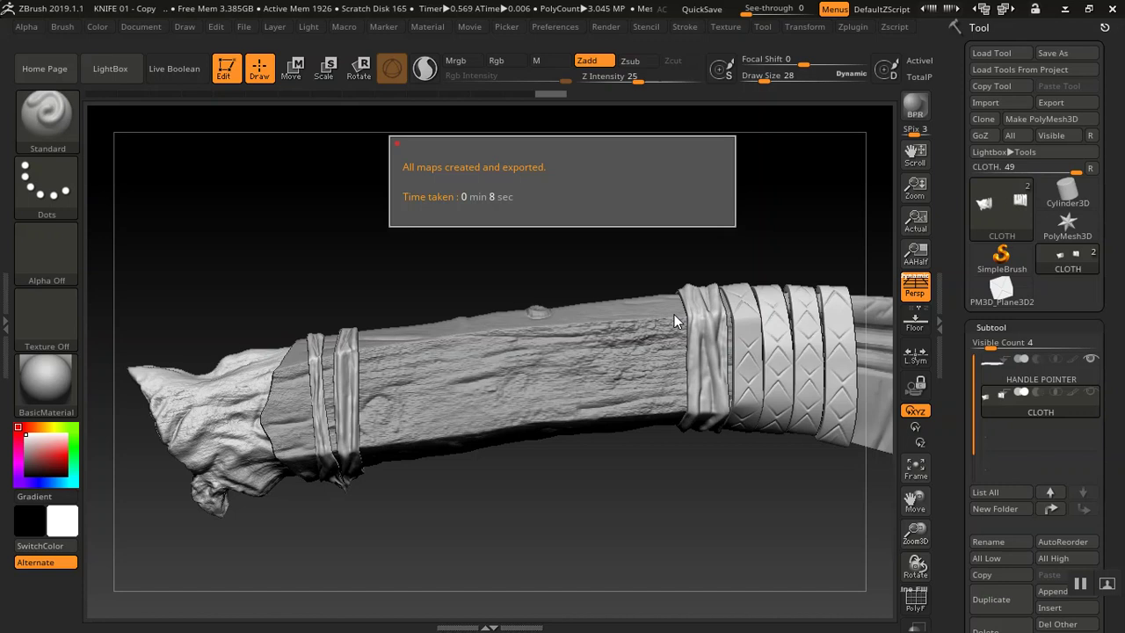
Switch to File Explorer and open the newly exported tangent CLOTH-NM_u0_v0 map in Photos
key("alt+Tab")
left_click(508, 306)
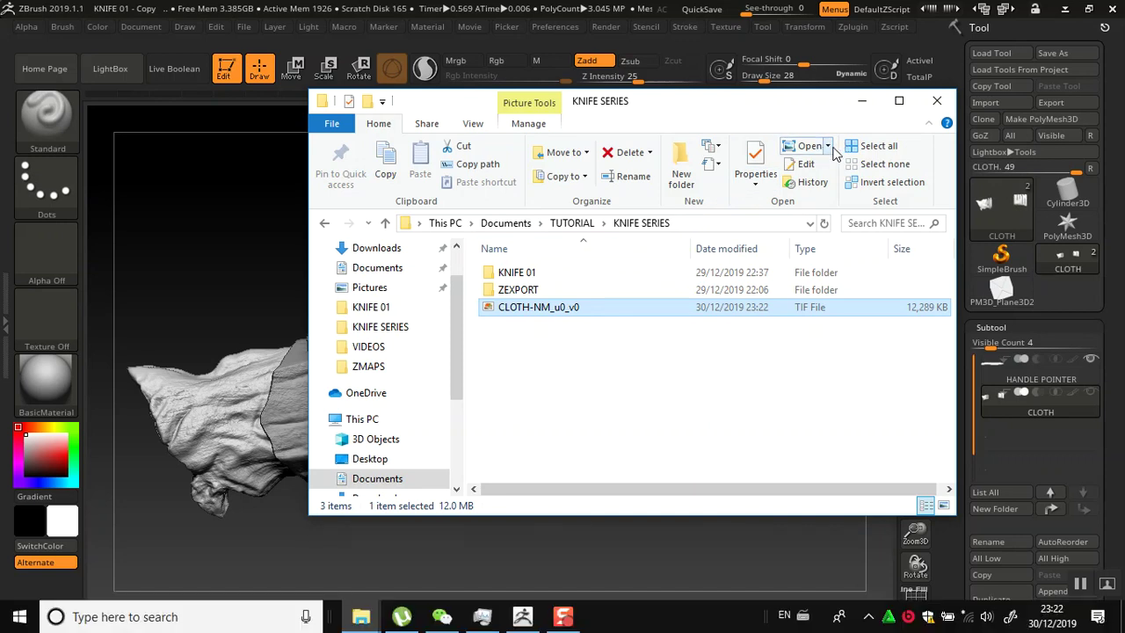
left_click(827, 148)
left_click(765, 251)
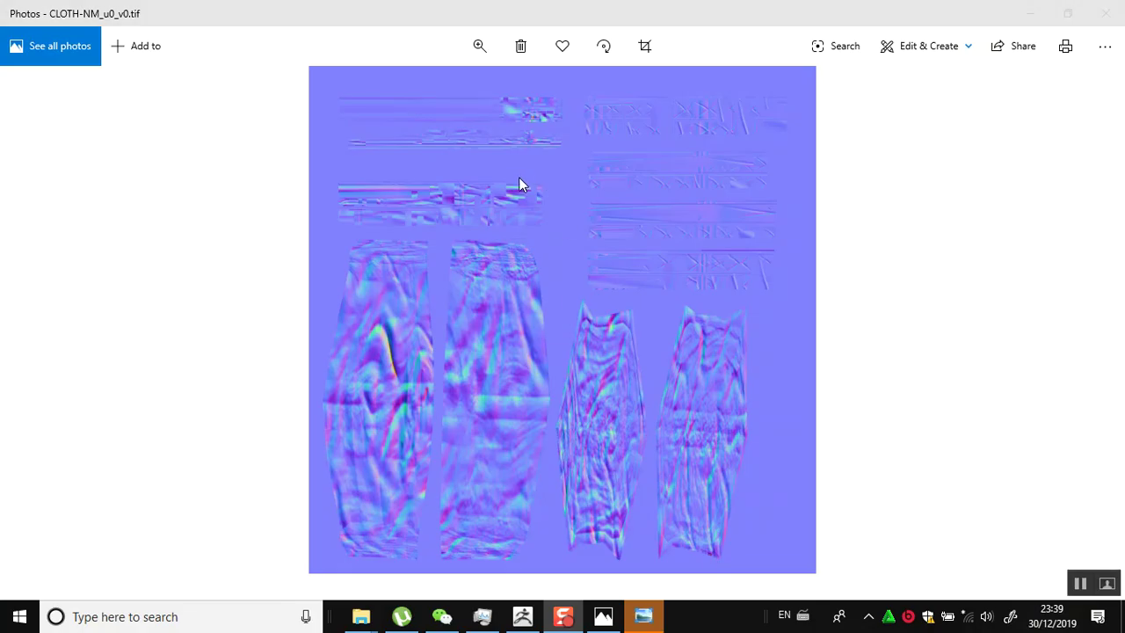
Examine the strap and cloth islands of the tangent normal map up close, then close Photos
left_click(478, 47)
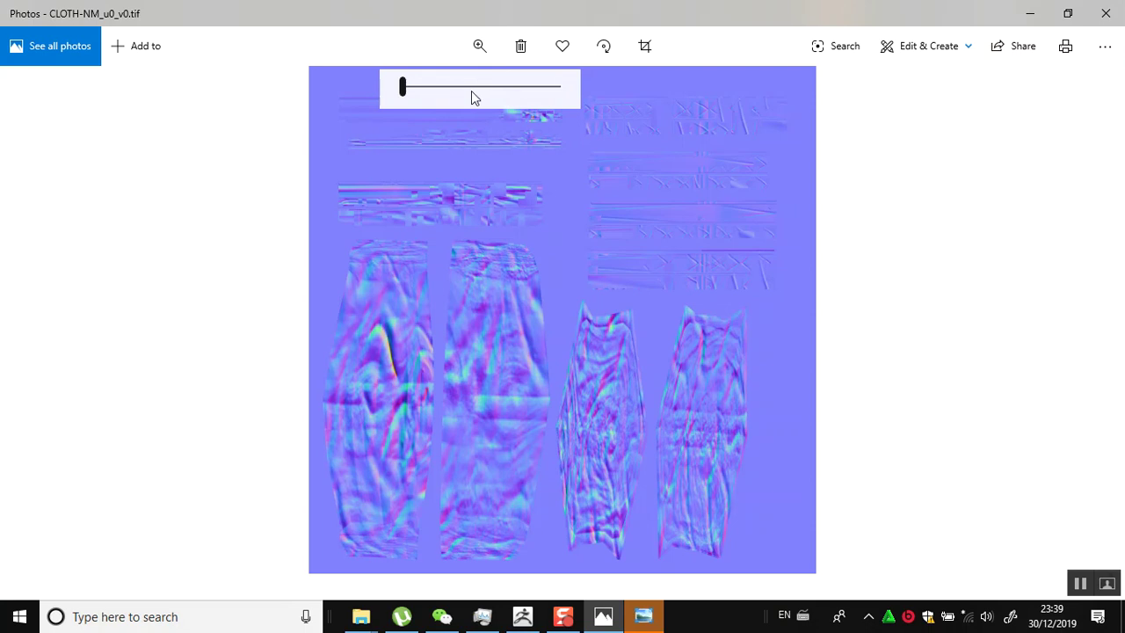
left_click_drag(415, 89, 421, 91)
left_click_drag(421, 197, 502, 434)
left_click_drag(478, 312, 564, 287)
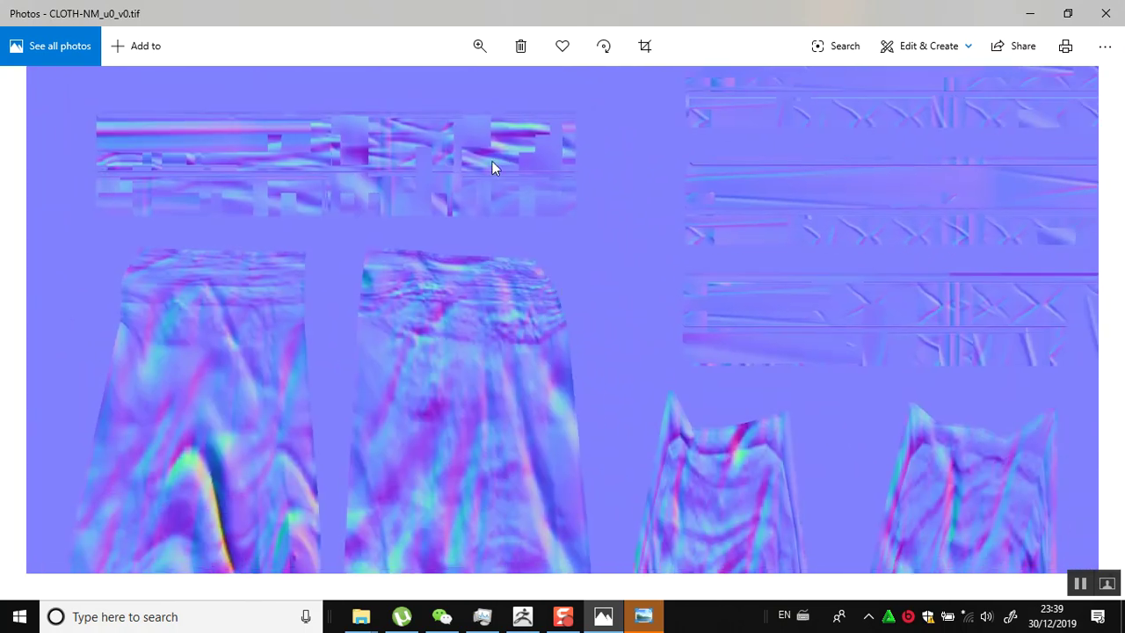
left_click(1105, 13)
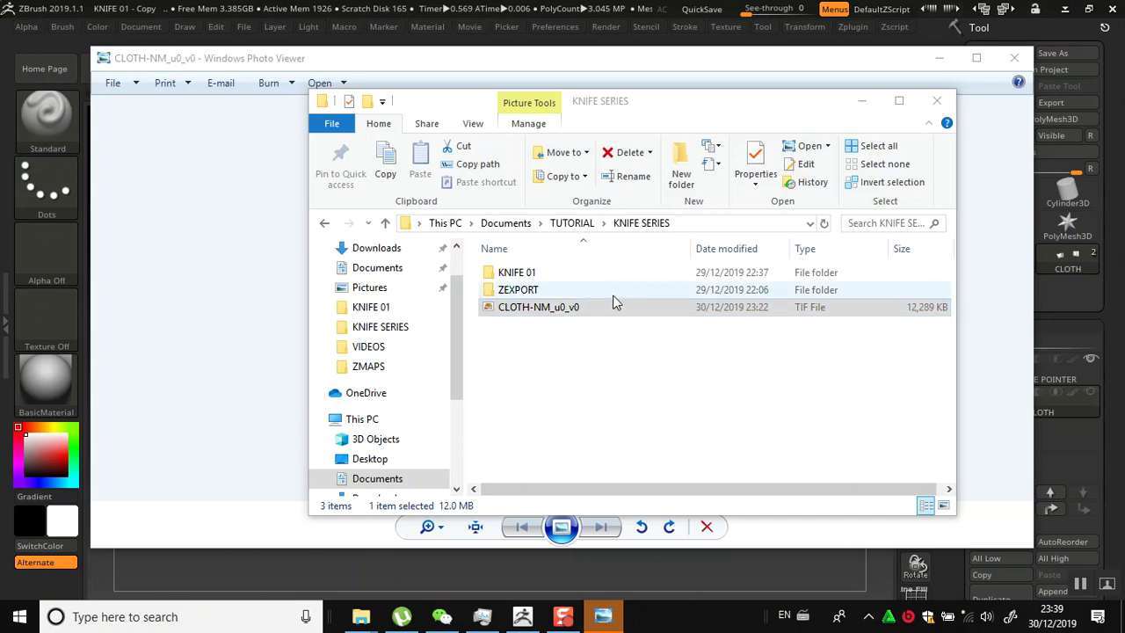
Delete the tangent CLOTH-NM_u0_v0 file from KNIFE SERIES and close Windows Photo Viewer to return to ZBrush
left_click(615, 308)
key("Delete")
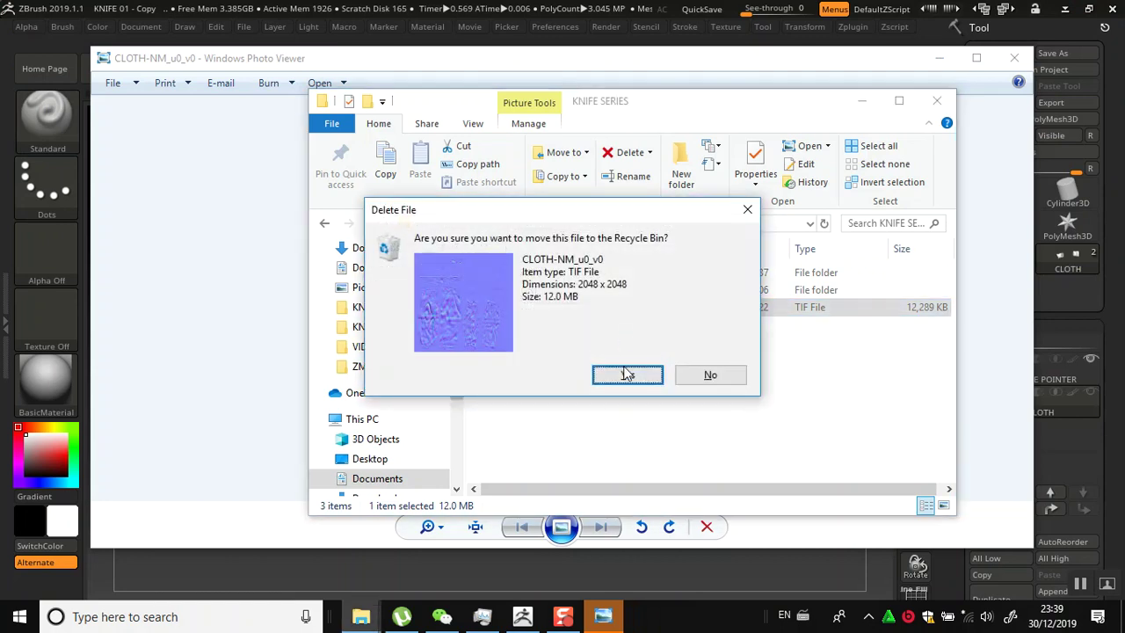
left_click(625, 374)
left_click(866, 106)
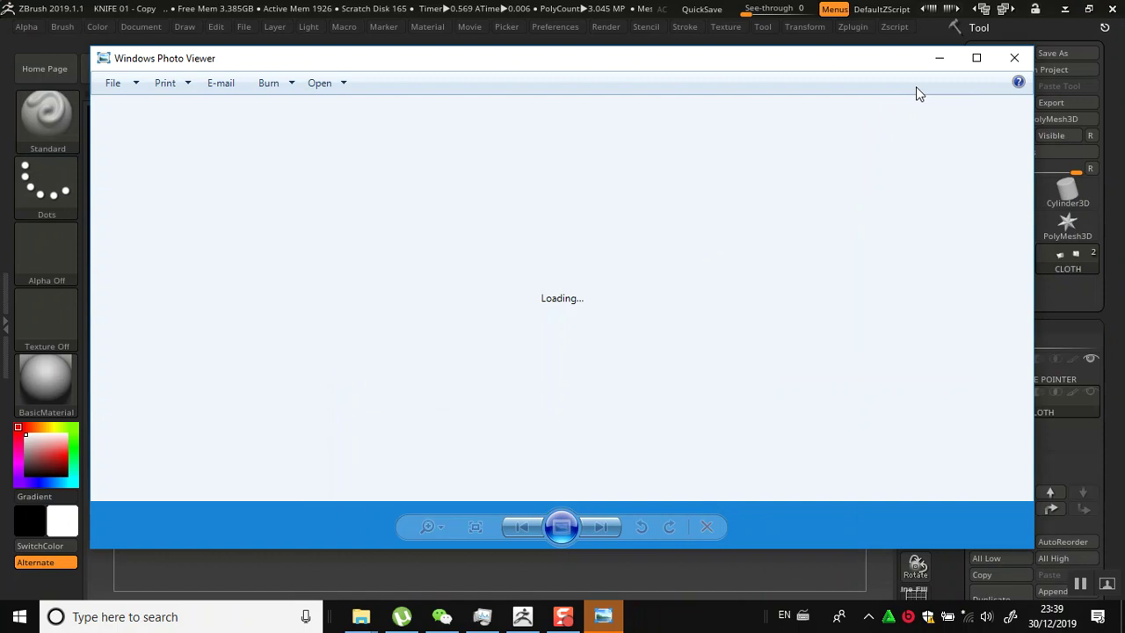
left_click(1014, 58)
Quick-save the knife project in ZBrush and bring more of the blade into view
key("ctrl+s")
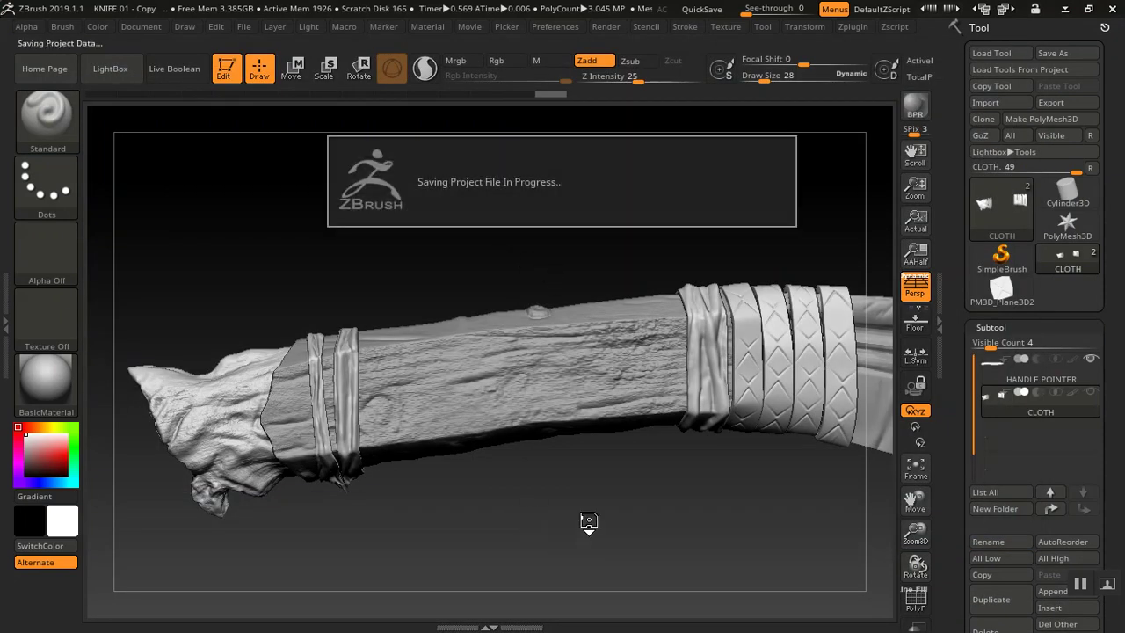
left_click_drag(588, 520, 577, 512)
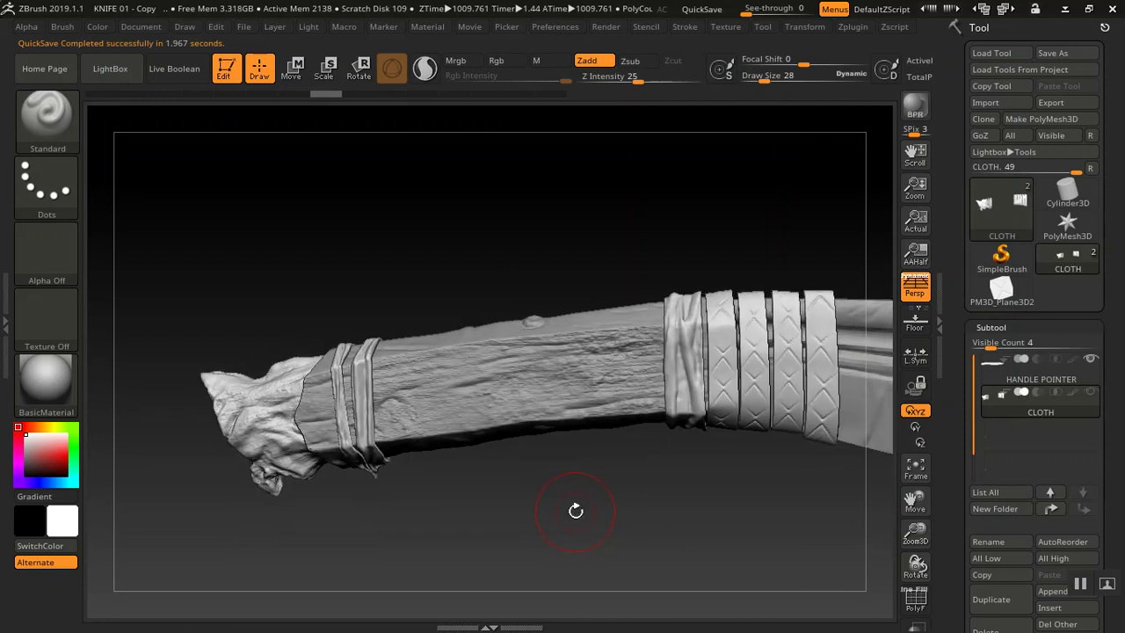
left_click_drag(609, 511, 894, 424)
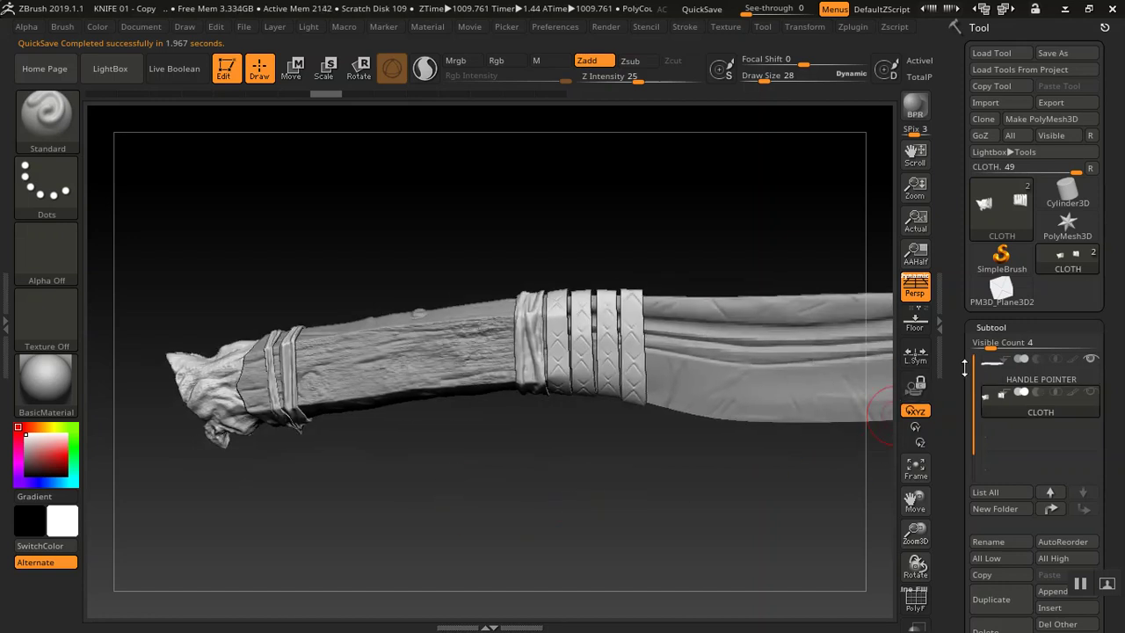
Inspect the HANDLE POINTER subtool on the model, then make CLOTH the active subtool again
scroll(964, 367, "down", 2)
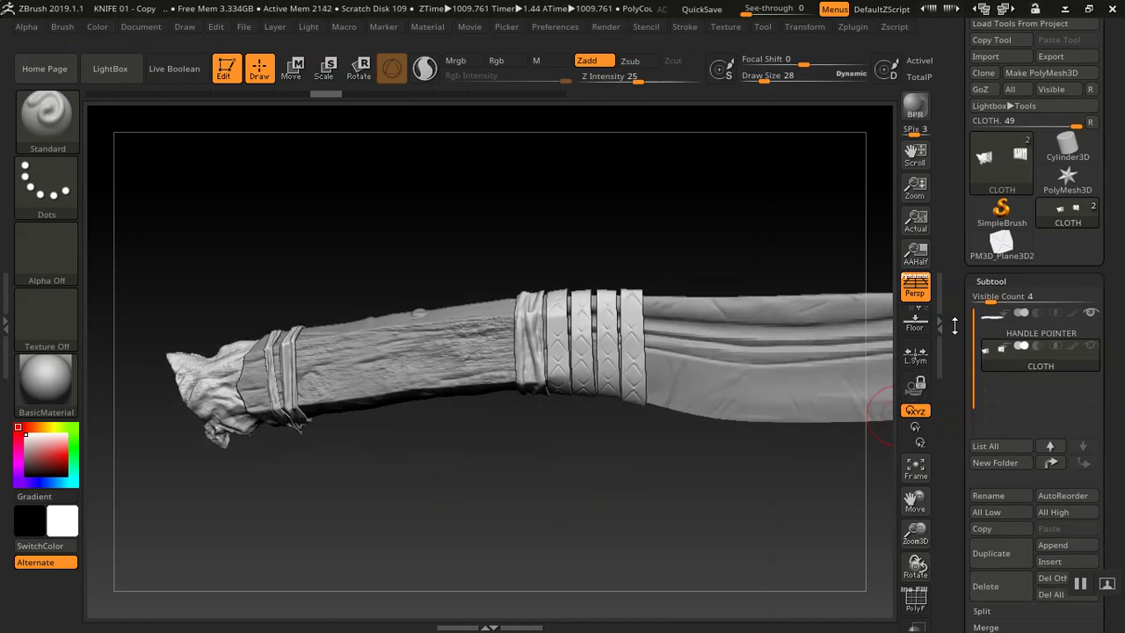
left_click(389, 363, "alt")
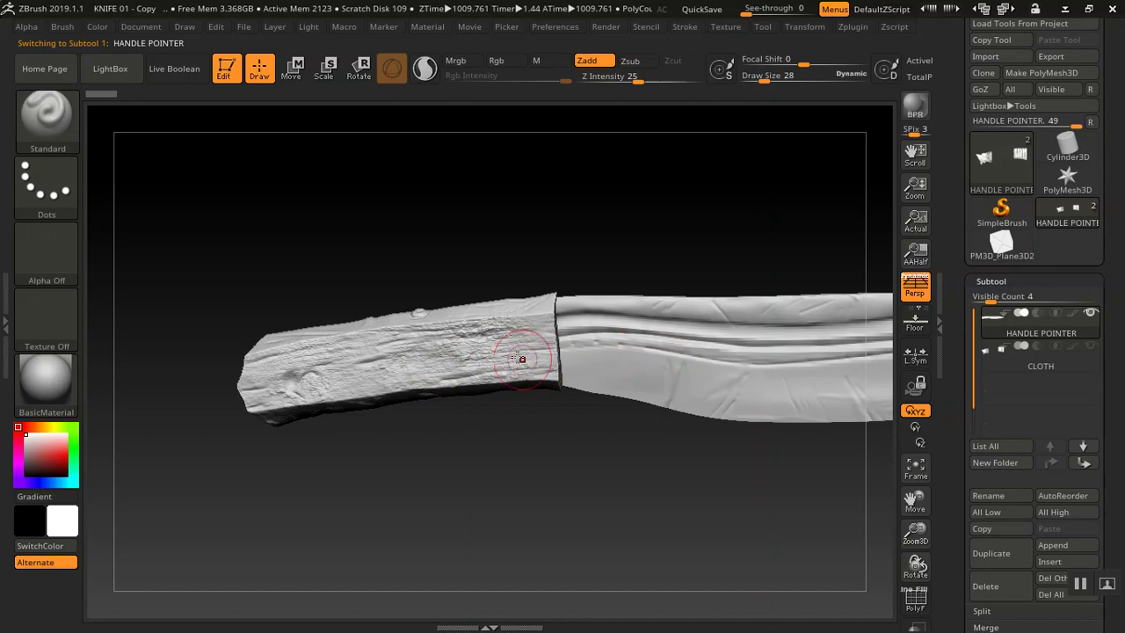
left_click(1001, 362)
mouse_move(640, 489)
left_mouse_down()
mouse_move(583, 498)
mouse_move(545, 484)
mouse_move(582, 485)
mouse_move(536, 507)
mouse_move(587, 502)
left_mouse_up()
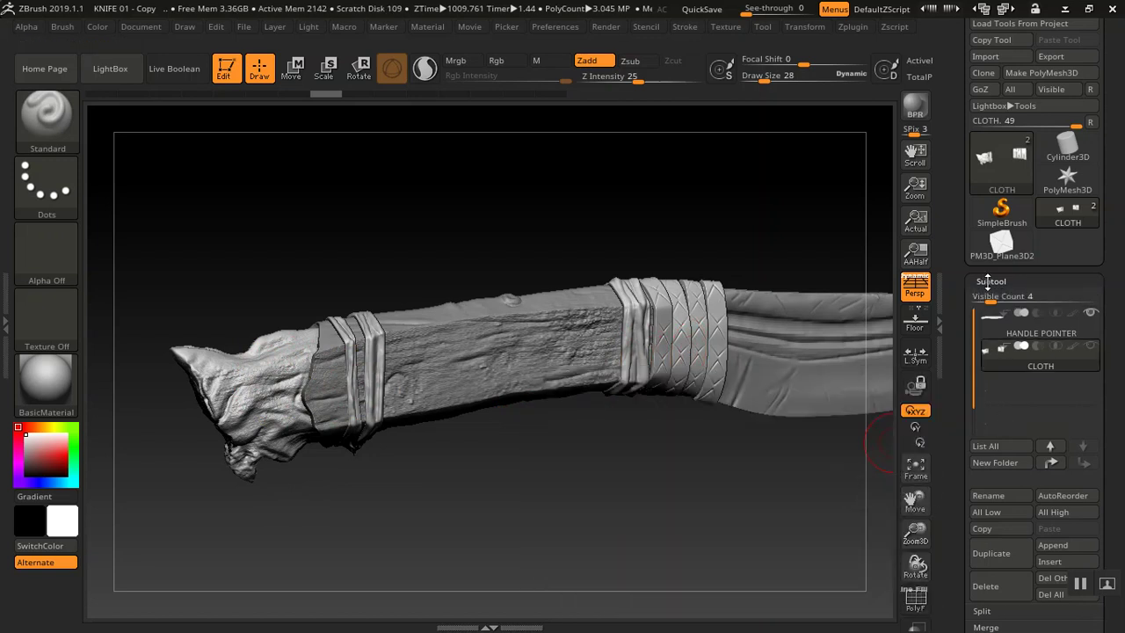
Review the subtool Merge options and the Geometry subdivision settings for CLOTH, then collapse both sections
left_click(988, 281)
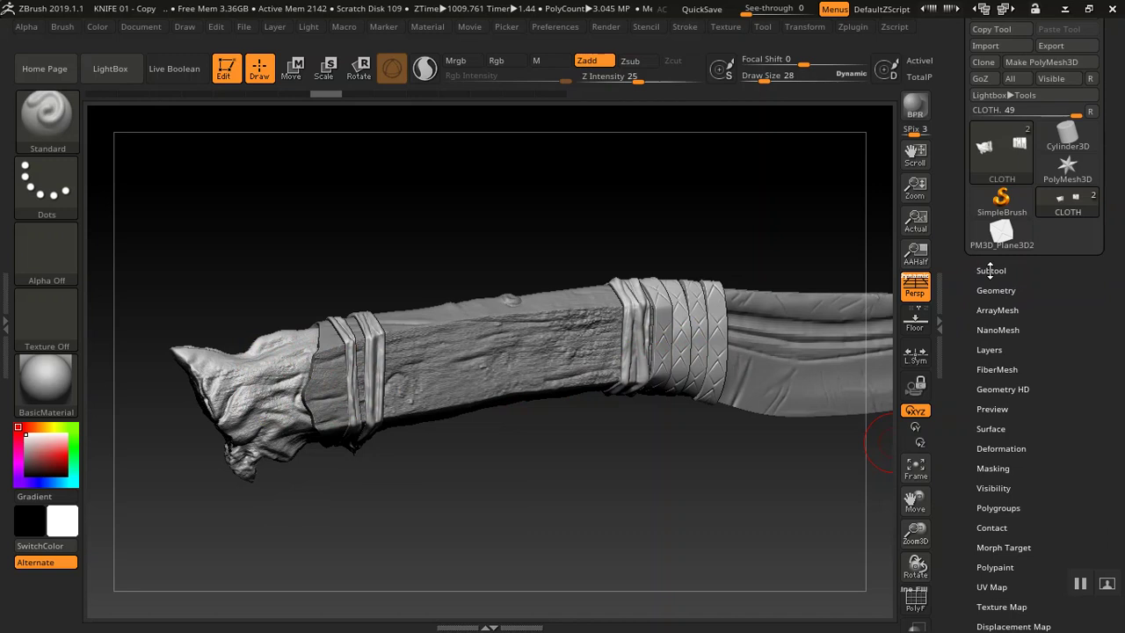
left_click(990, 270)
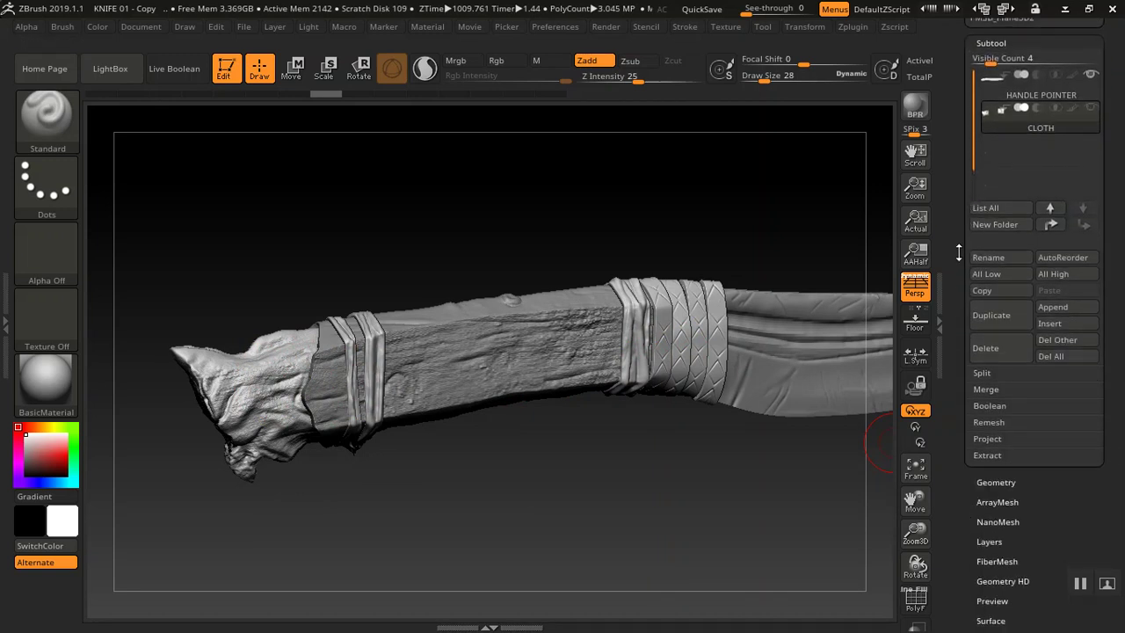
left_click(986, 390)
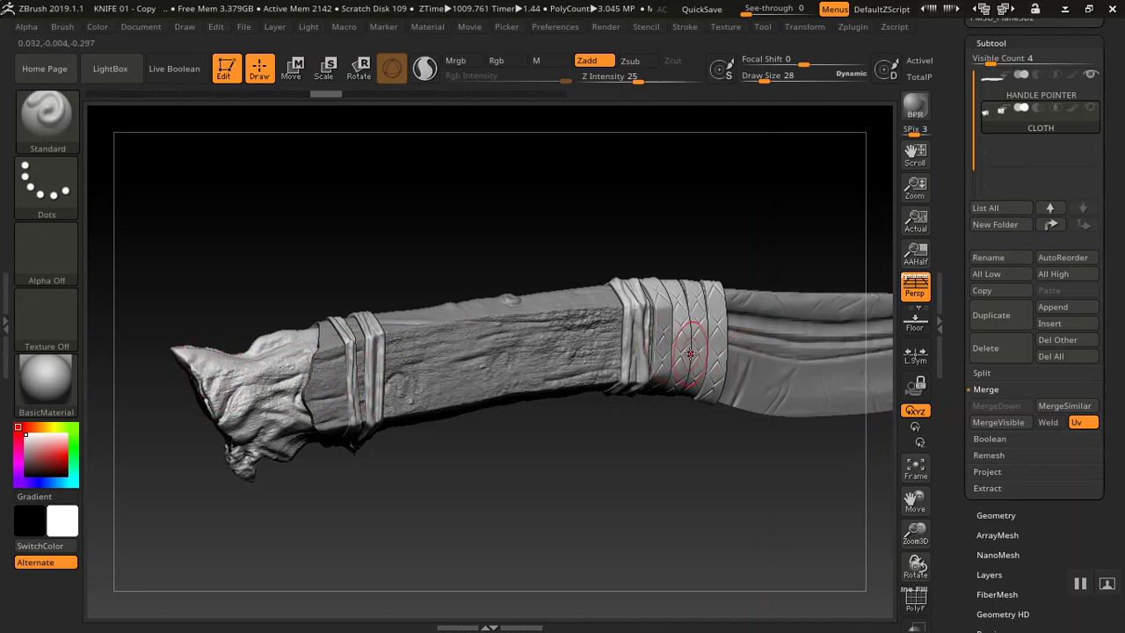
mouse_move(1035, 118)
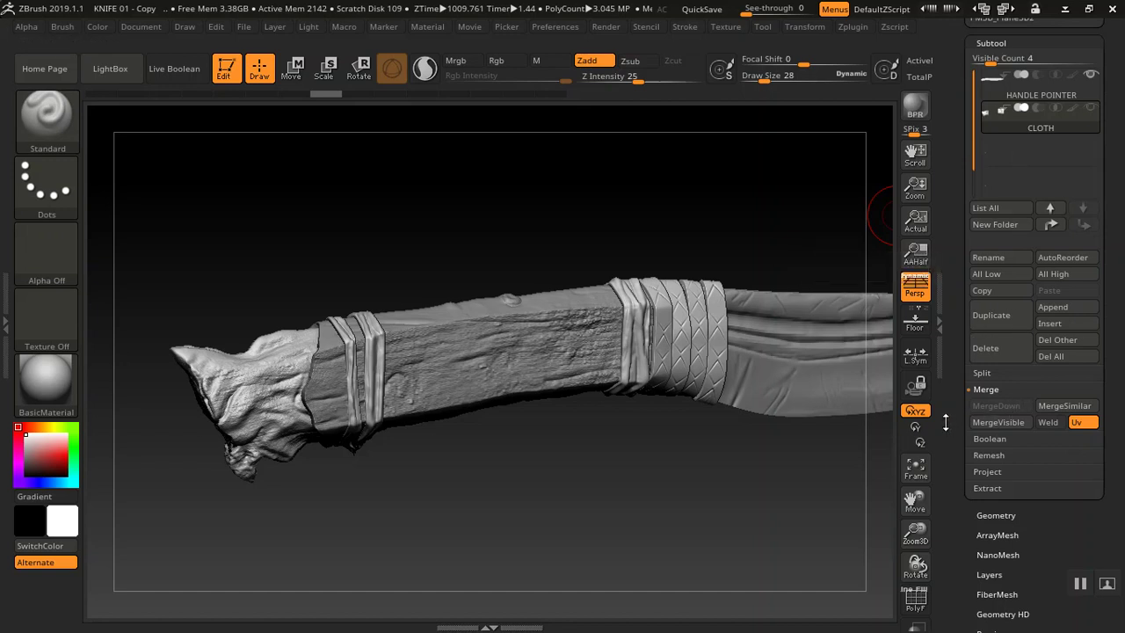
left_click(987, 42)
left_click(985, 42)
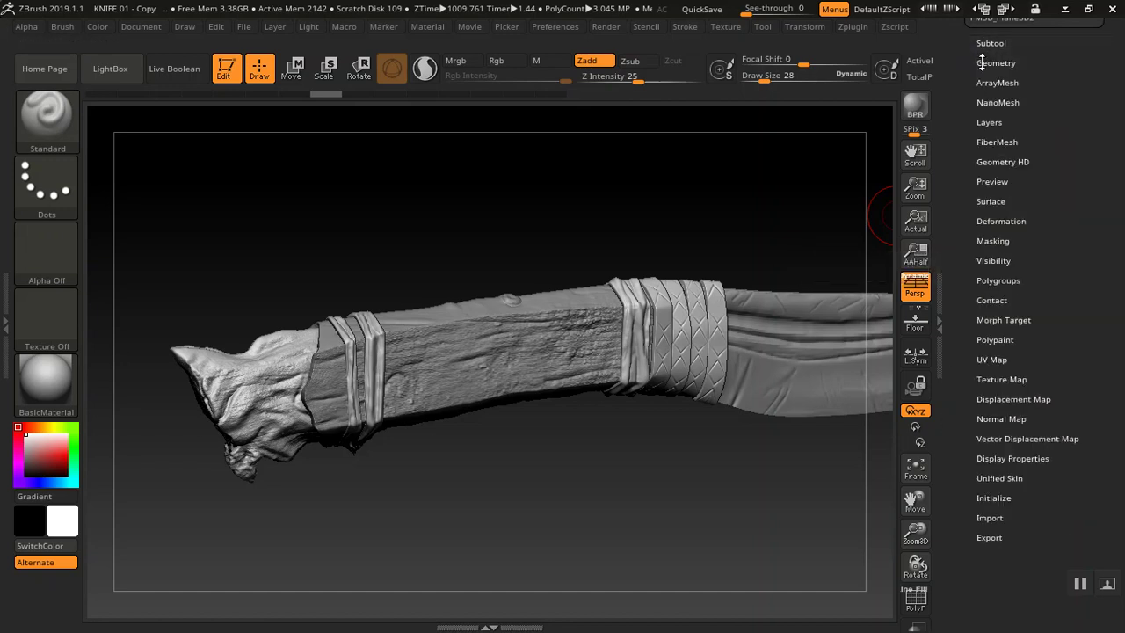
left_click(996, 62)
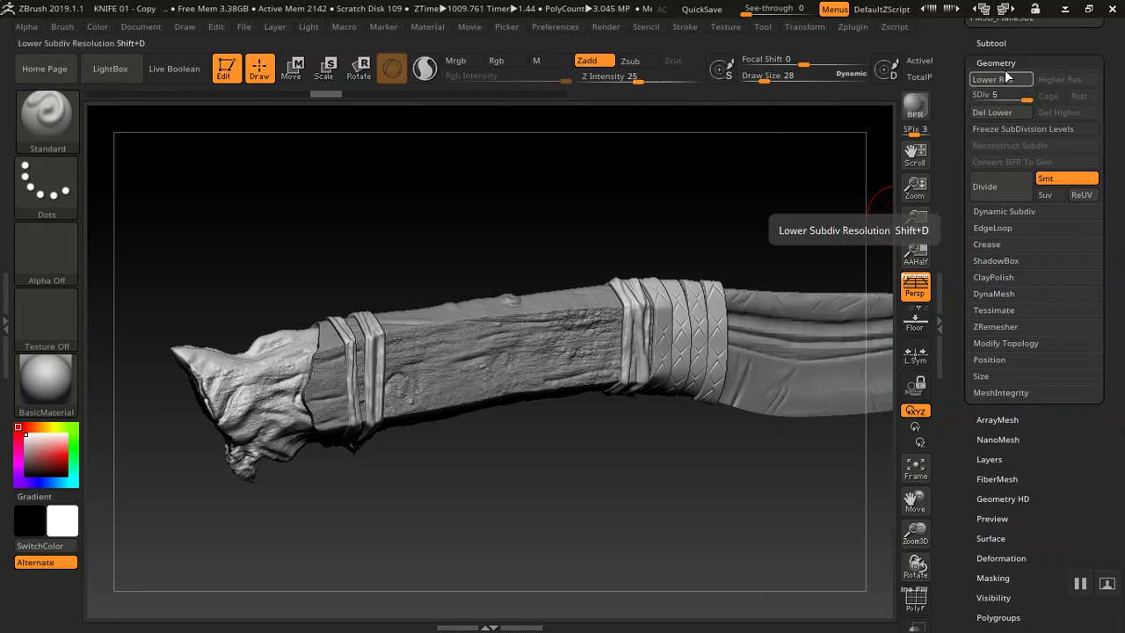
left_click(995, 63)
Open the CLOTH subtool's mesh export settings and turn off Grp, keeping Qud, Txr and Mrg on
scroll(968, 156, "down", 1)
scroll(967, 156, "down", 5)
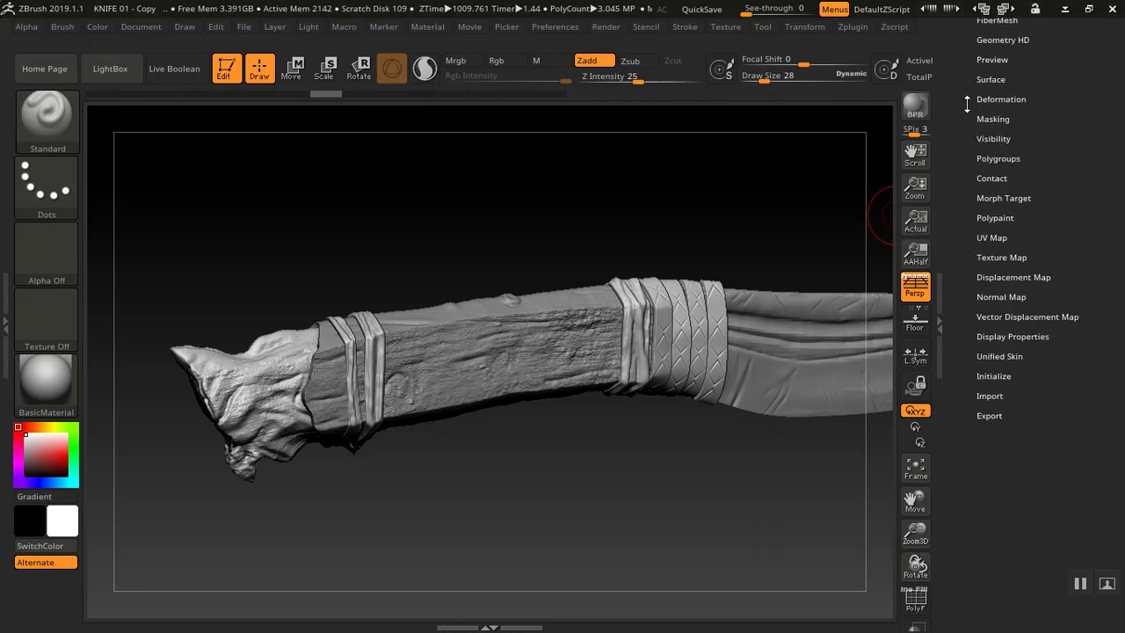
scroll(955, 284, "down", 2)
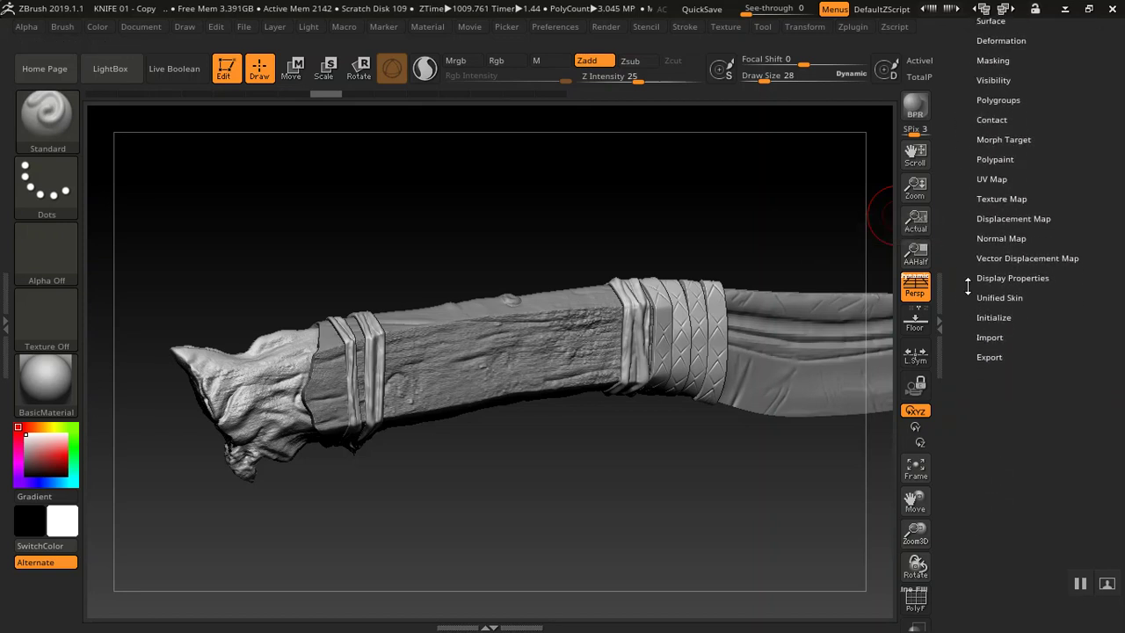
left_click_drag(969, 291, 966, 312)
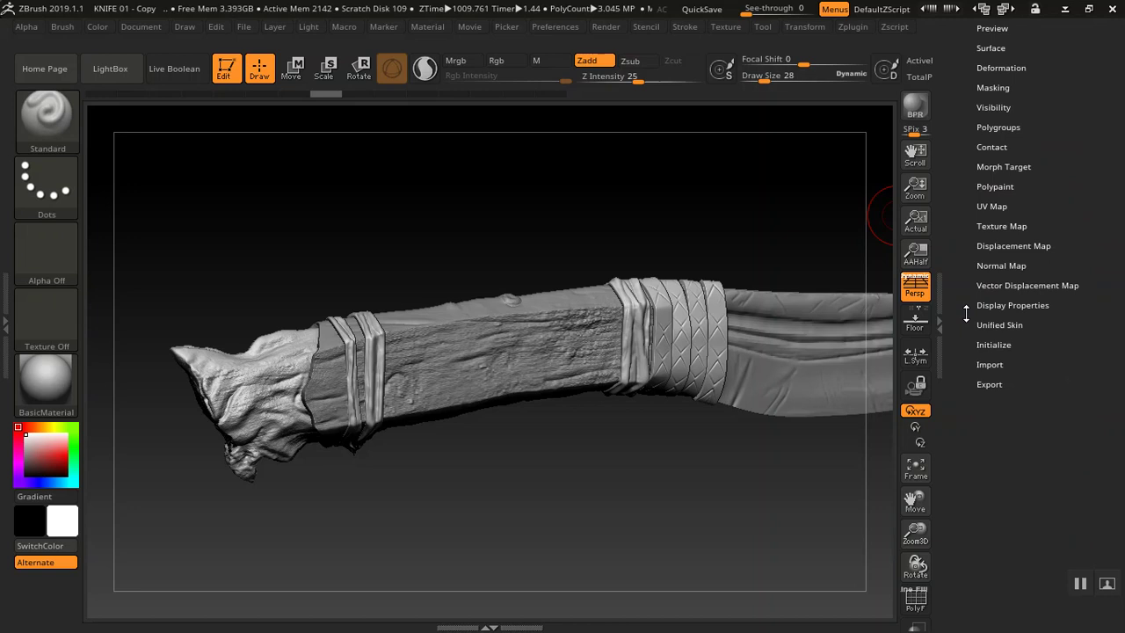
left_click(986, 384)
left_click(1072, 418)
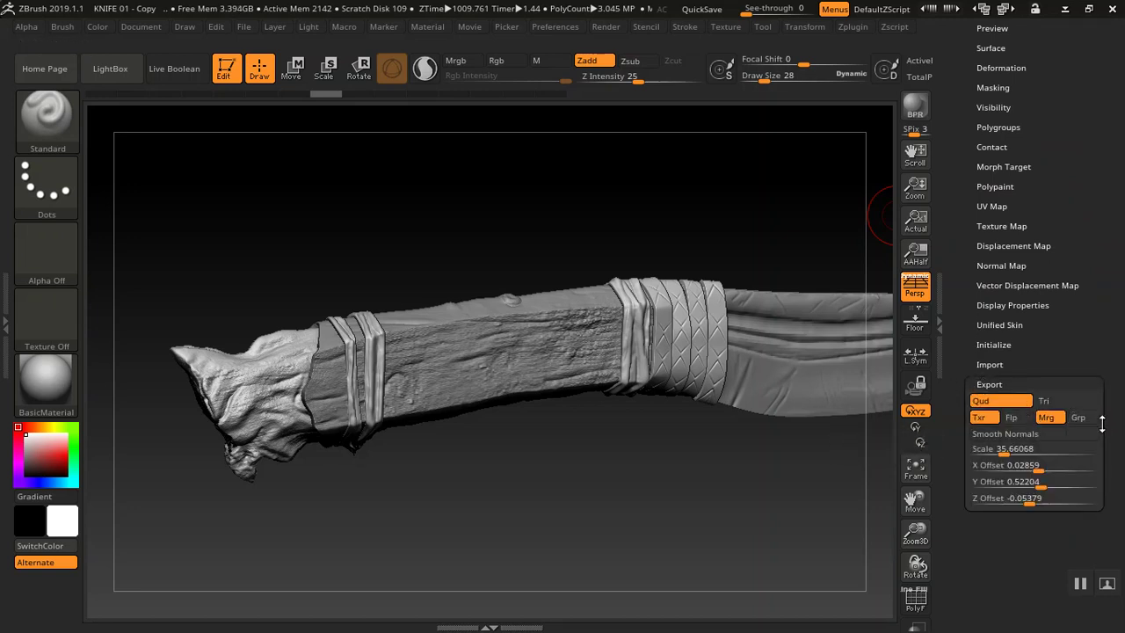
left_click_drag(954, 350, 949, 418)
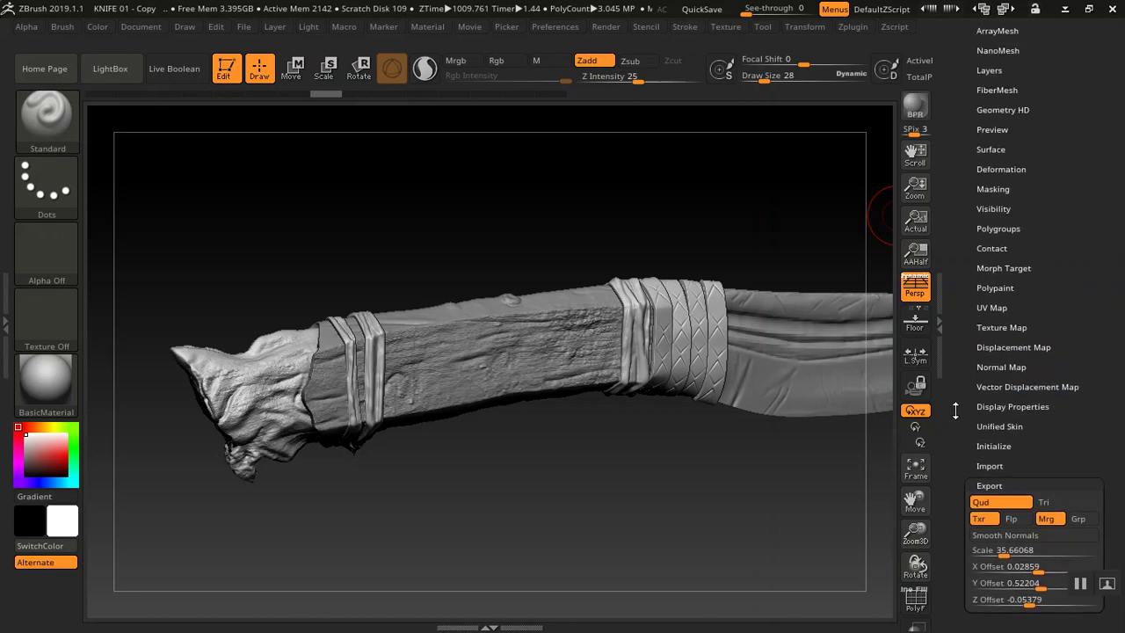
left_click_drag(959, 327, 945, 422)
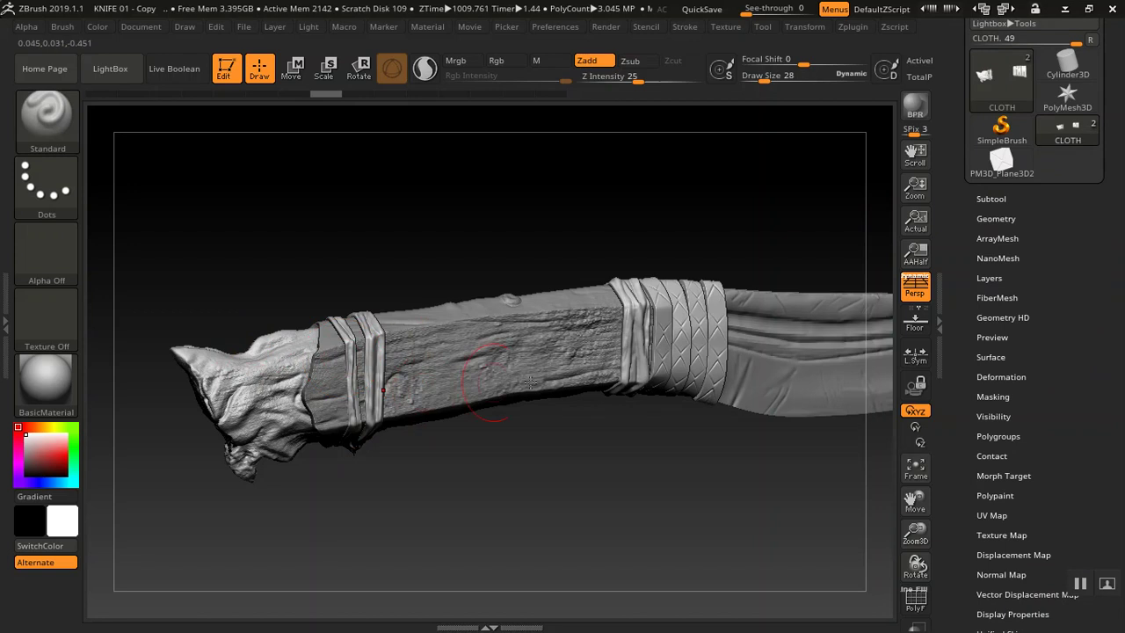
left_click_drag(961, 317, 947, 216)
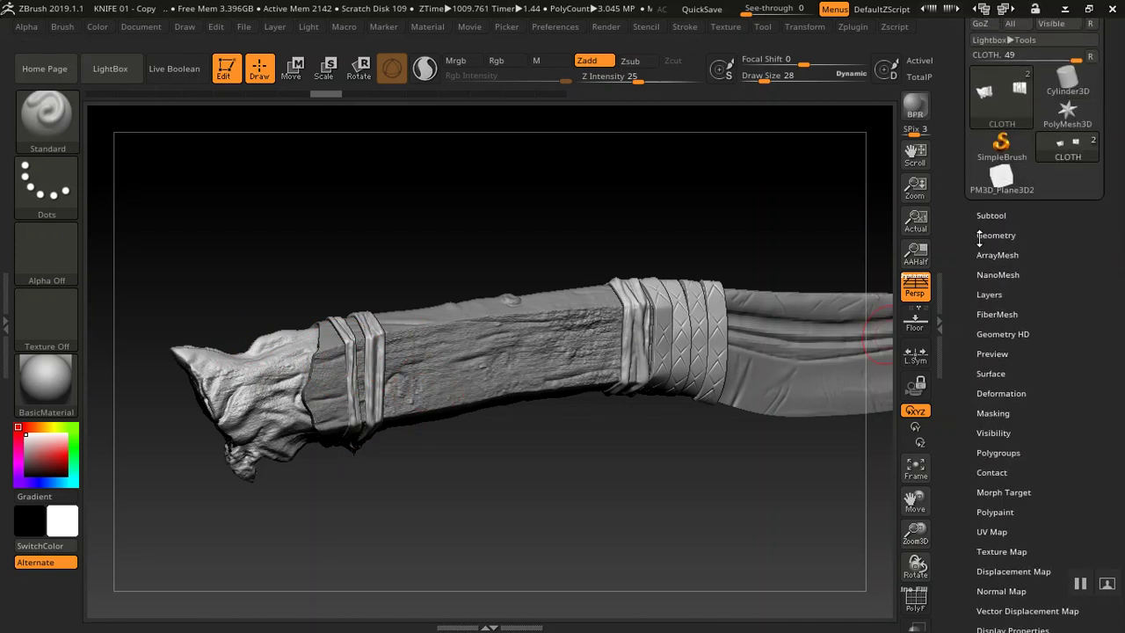
Examine the existing mesh files in KNIFE 01 > ZMAPS through the CLOTH subtool's mesh export, then cancel the export
left_click(982, 232)
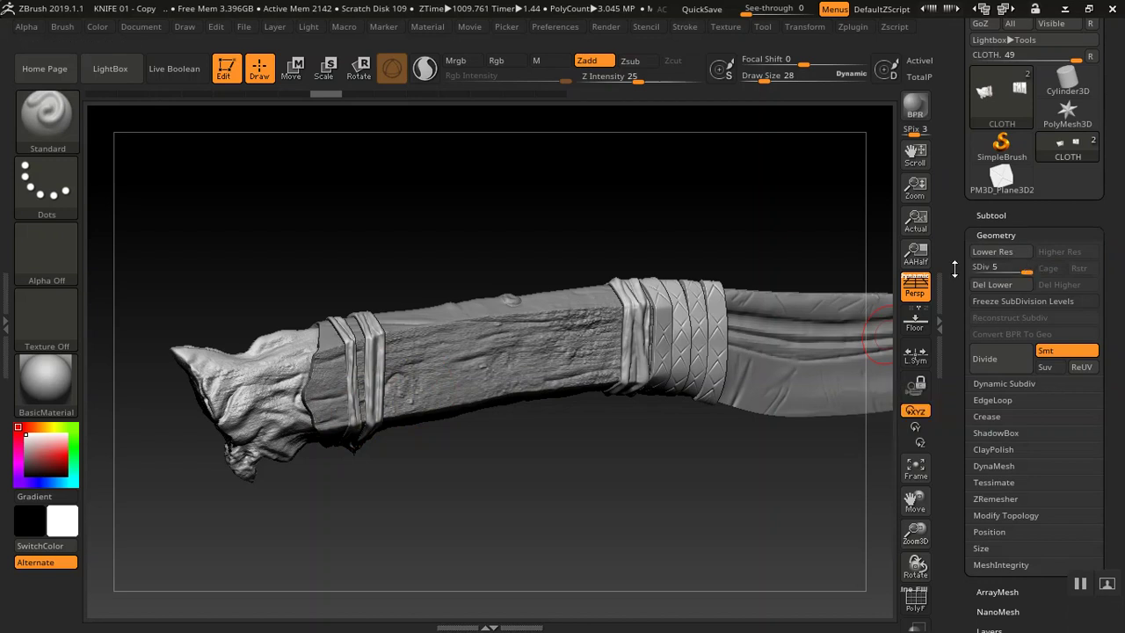
scroll(1039, 156, "up", 3)
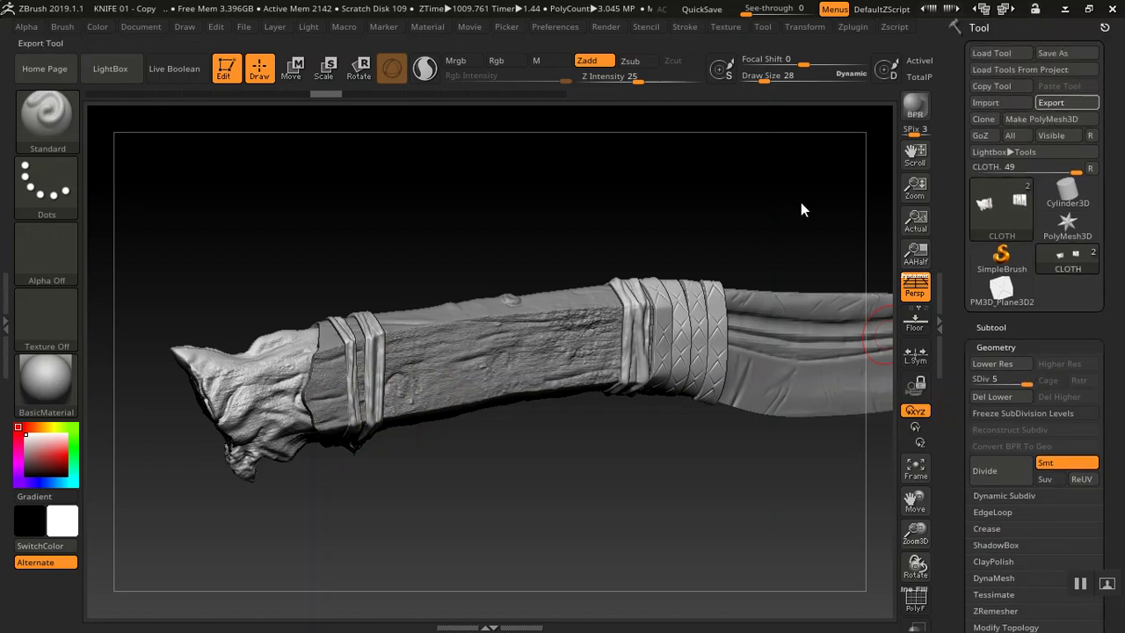
left_click(569, 221)
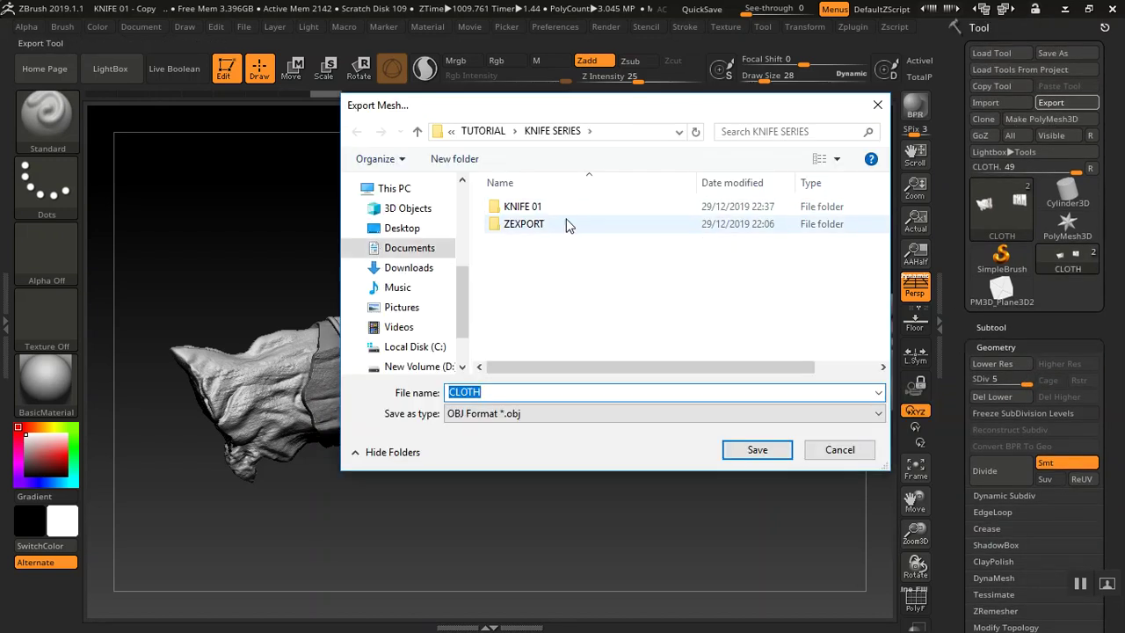
double_click(566, 220)
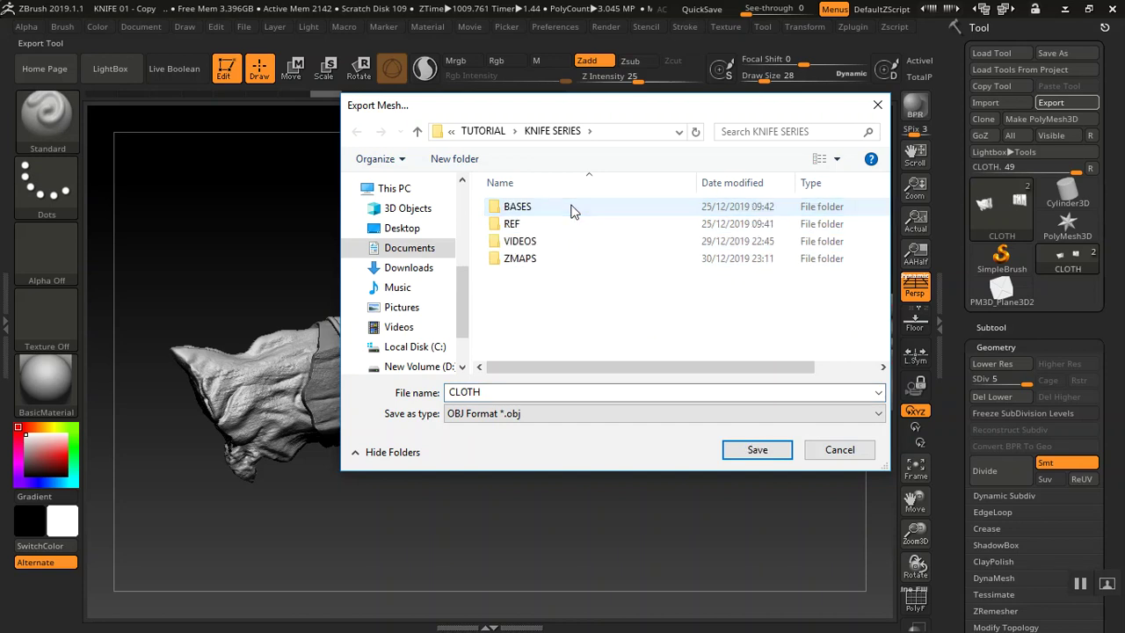
double_click(554, 259)
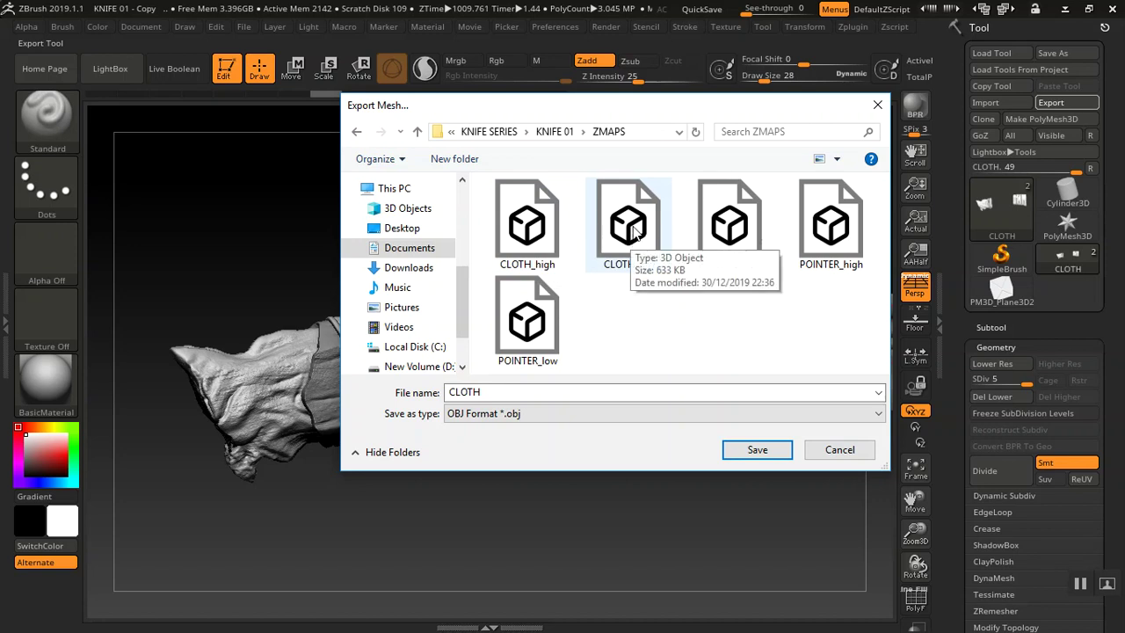
left_click(836, 450)
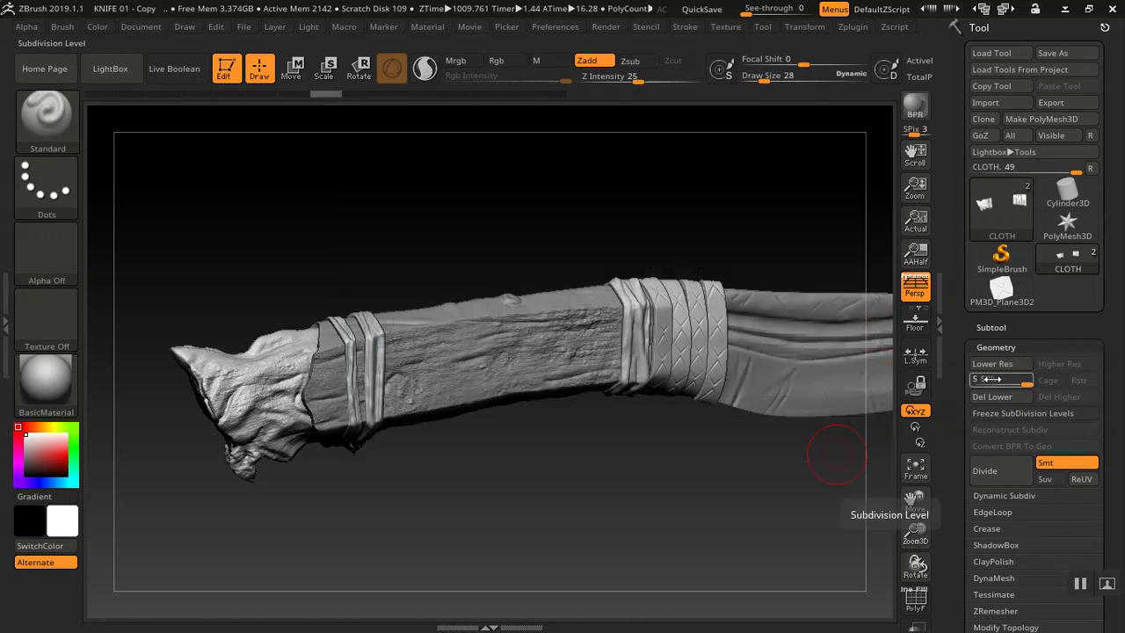
Lower the CLOTH subtool to subdivision level 2 and inspect its wraps around the knife handle
left_click_drag(996, 379, 991, 382)
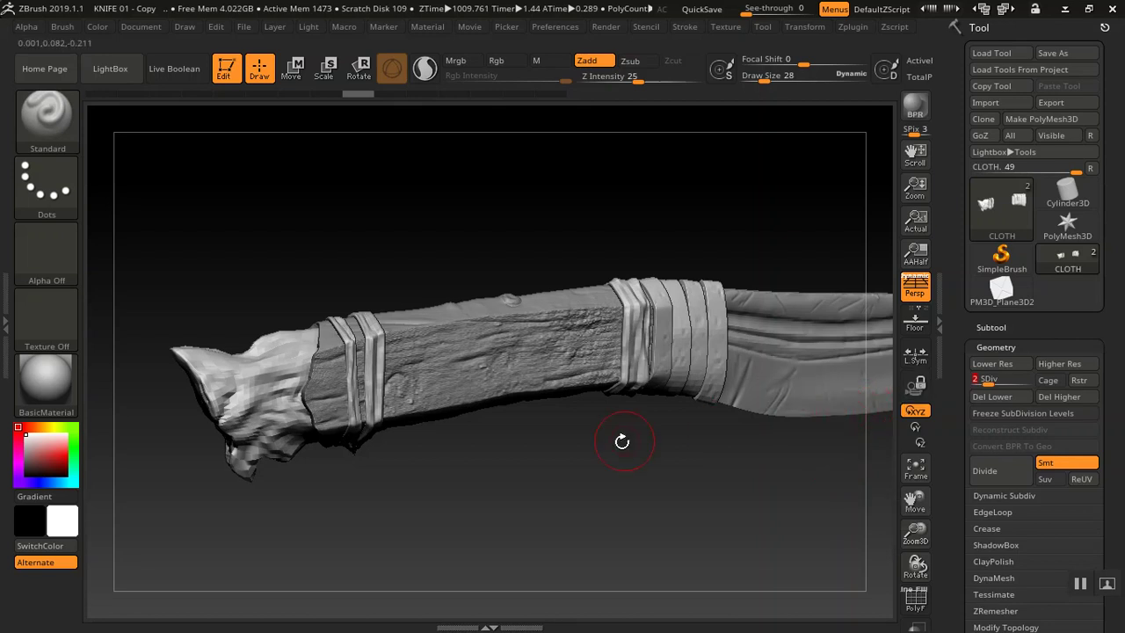
mouse_move(599, 467)
left_mouse_down()
mouse_move(583, 463)
mouse_move(603, 459)
mouse_move(673, 352)
left_mouse_up()
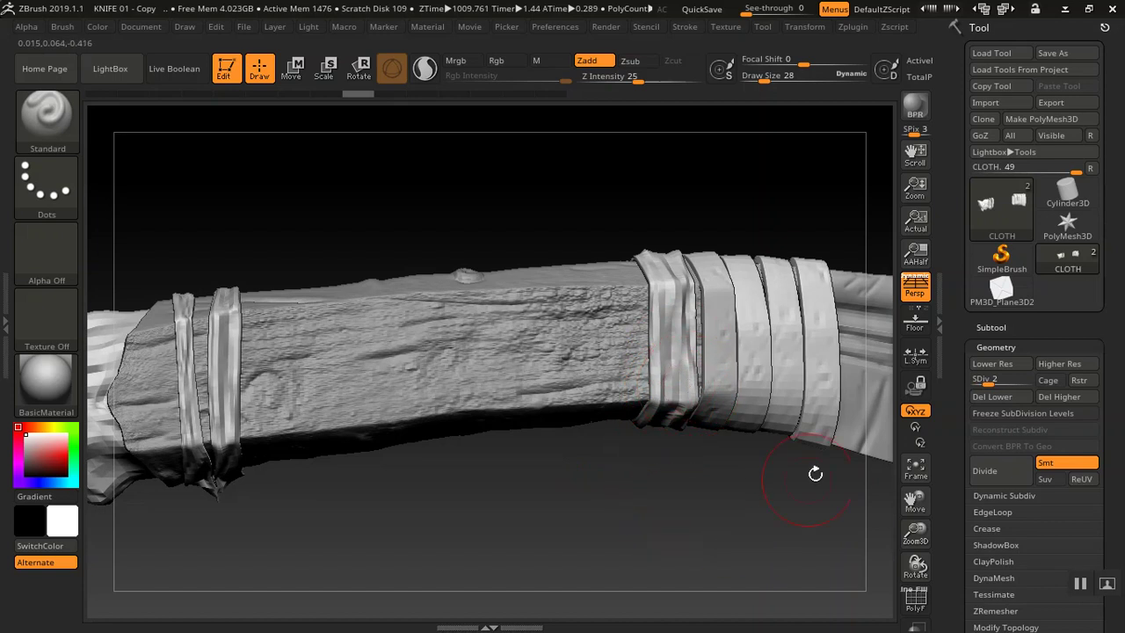
left_click_drag(665, 477, 606, 465)
Make HANDLE POINTER the active subtool and hide CLOTH so only the handle and blade show
left_click(405, 359, "alt")
left_click_drag(530, 494, 443, 490, "alt")
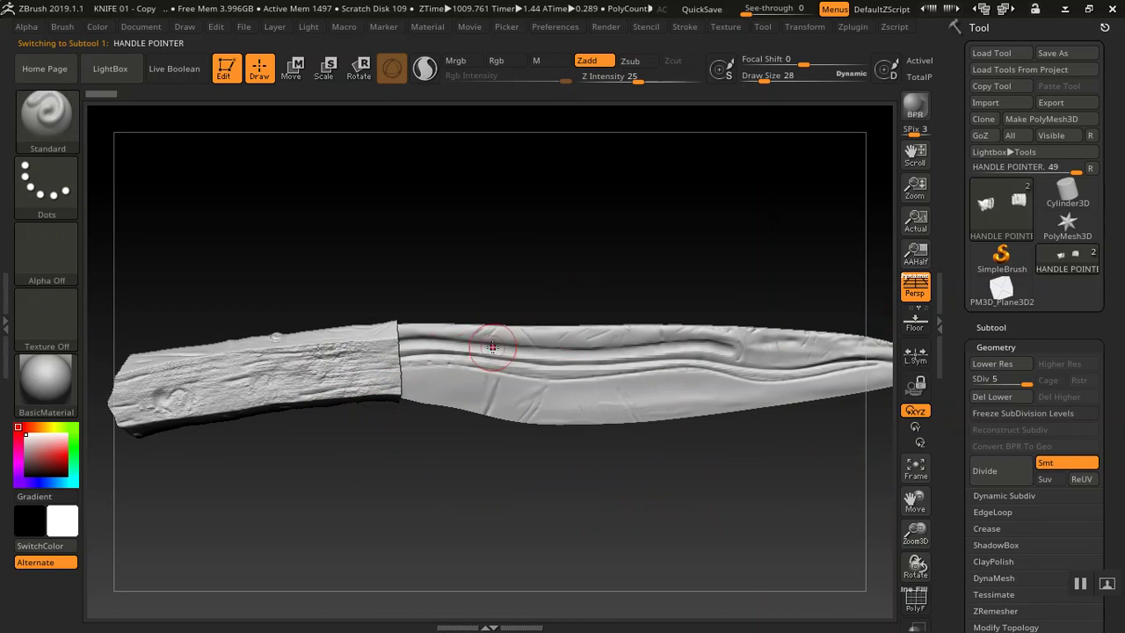
left_click(987, 331)
left_click(977, 327)
Preview the HANDLE POINTER subtool's UV layout with Morph UV, then restore the 3D mesh and return to Draw mode
left_click_drag(948, 367, 970, 153)
left_click(991, 262)
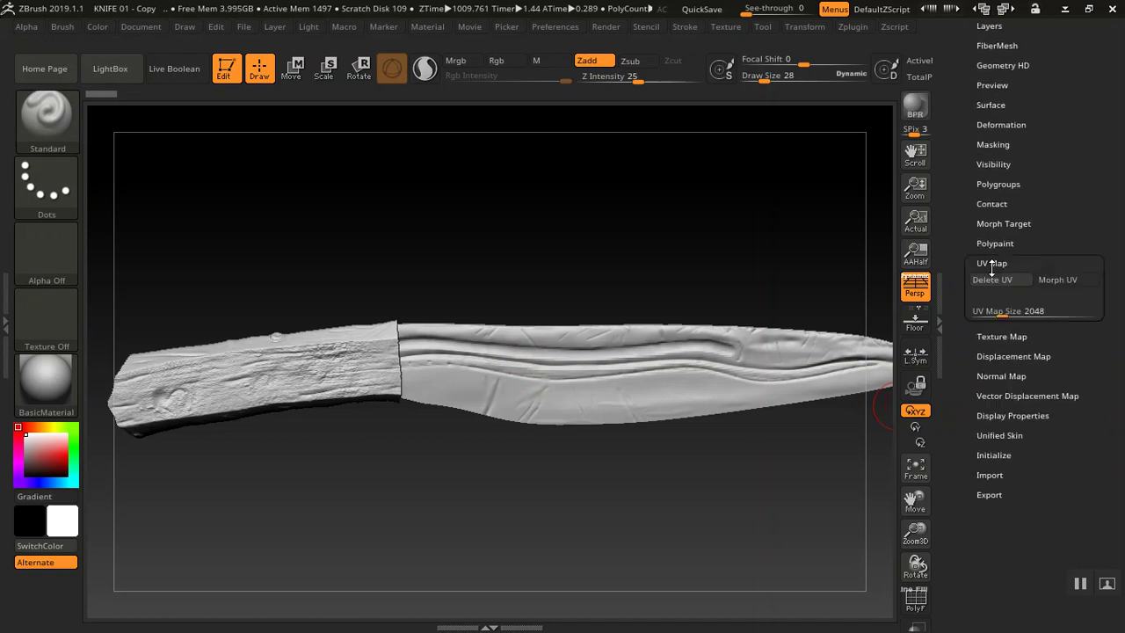
left_click(1064, 281)
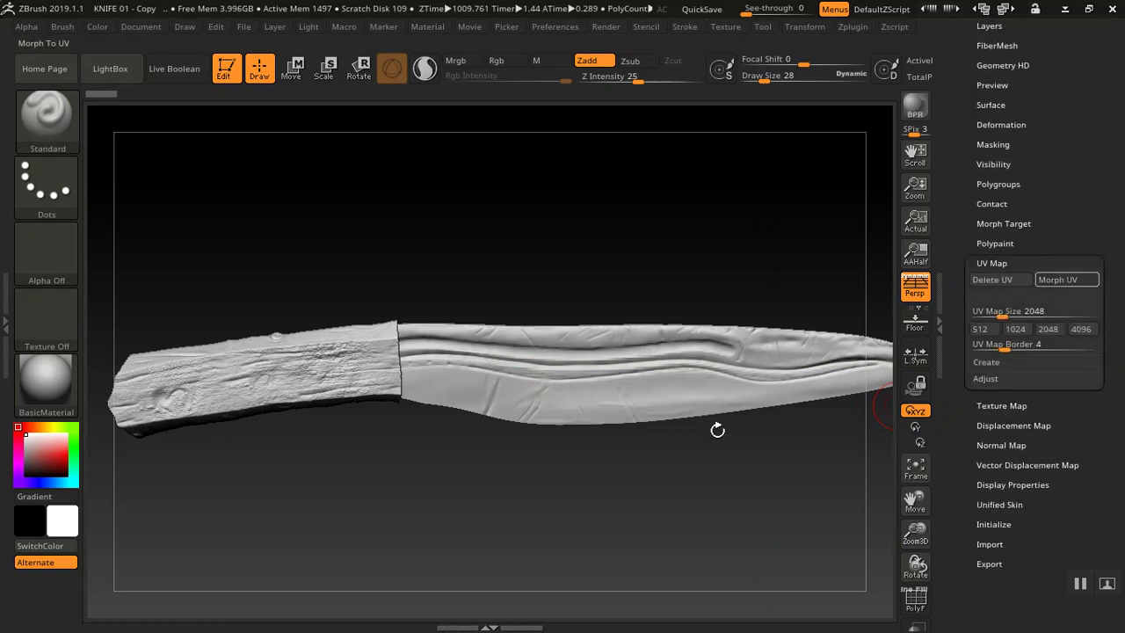
left_click_drag(569, 472, 654, 454)
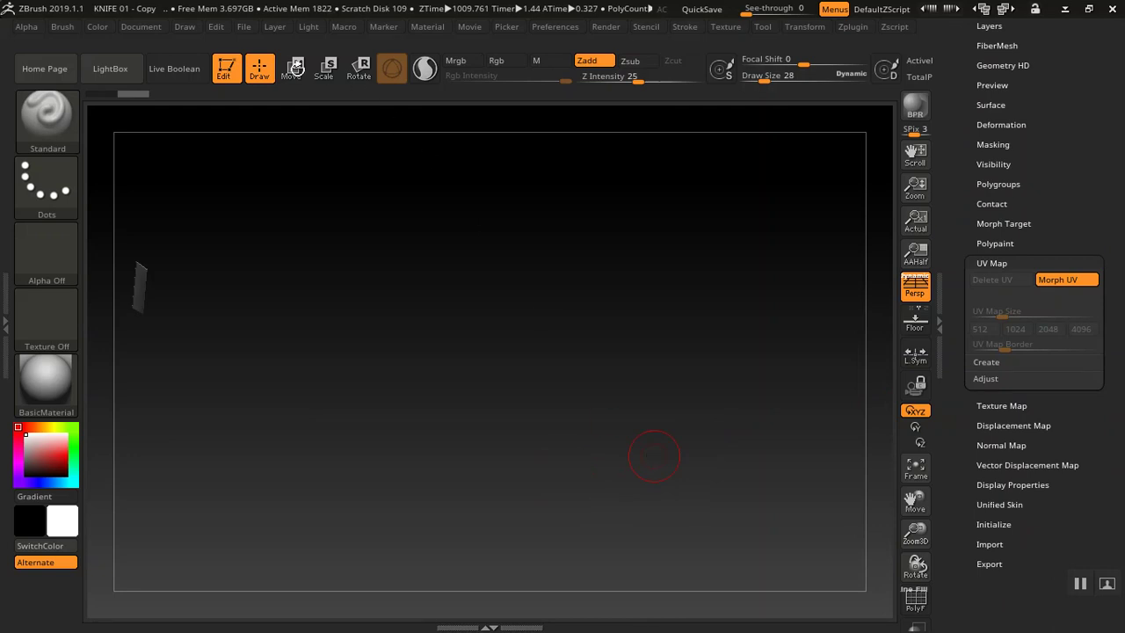
key("f")
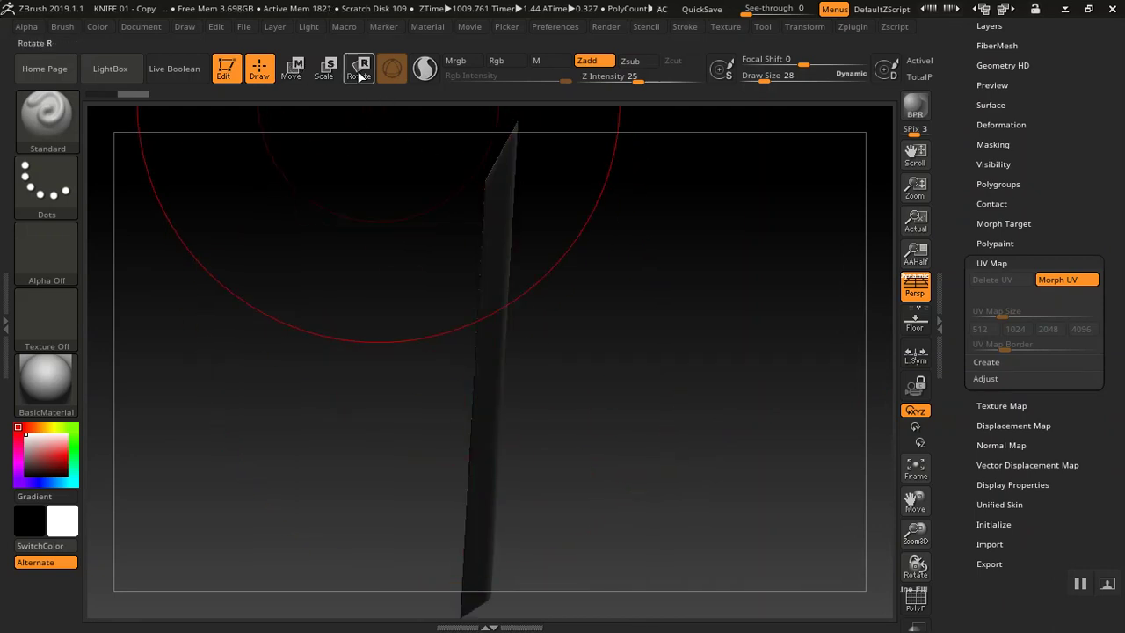
left_click(293, 68)
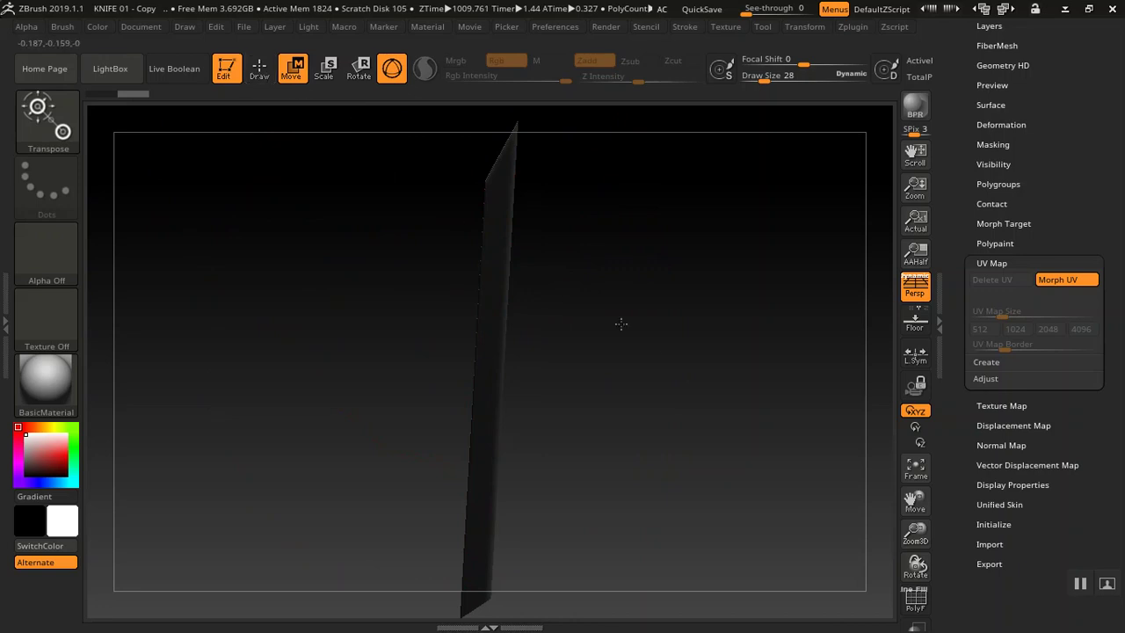
left_click_drag(680, 375, 600, 216)
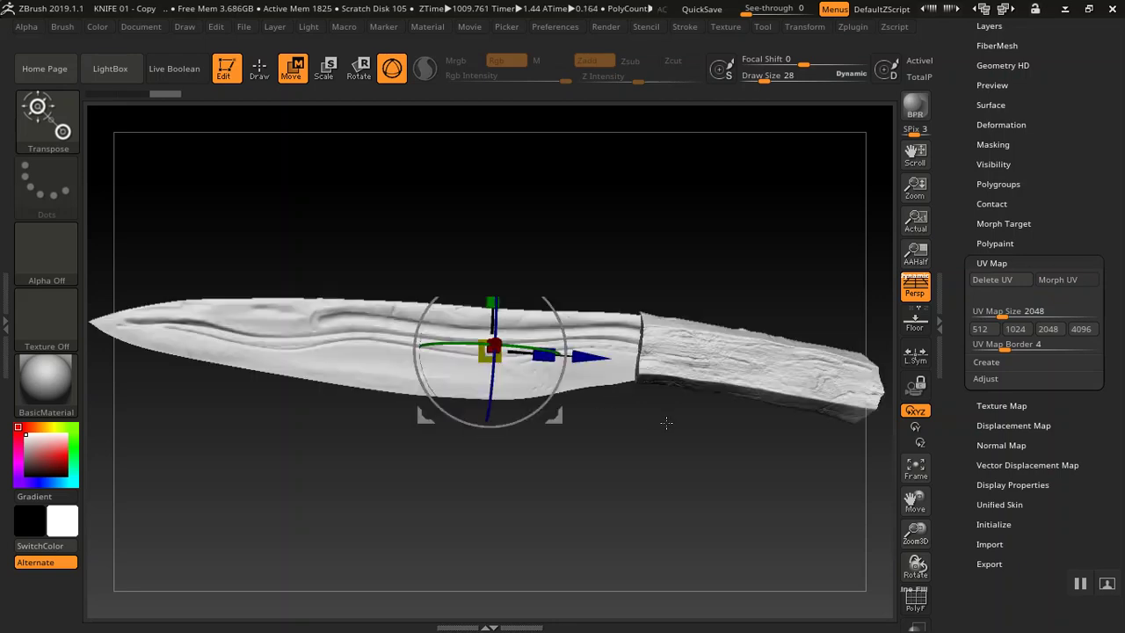
left_click_drag(615, 504, 782, 514)
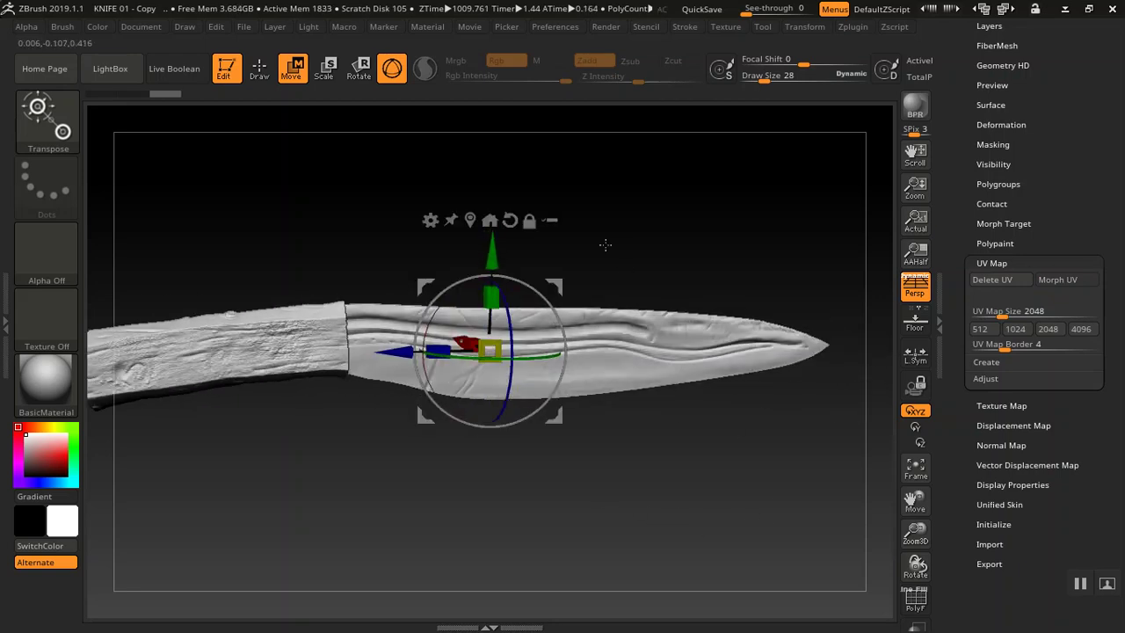
left_click_drag(431, 512, 570, 523, "alt")
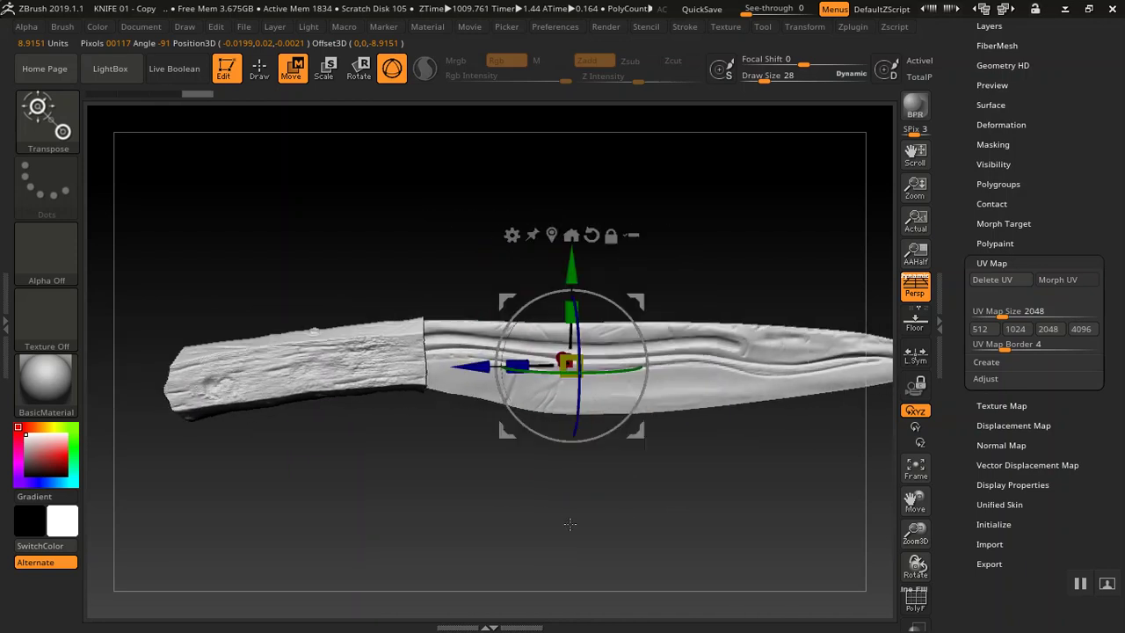
left_click_drag(660, 499, 870, 332, "alt")
left_click(260, 70)
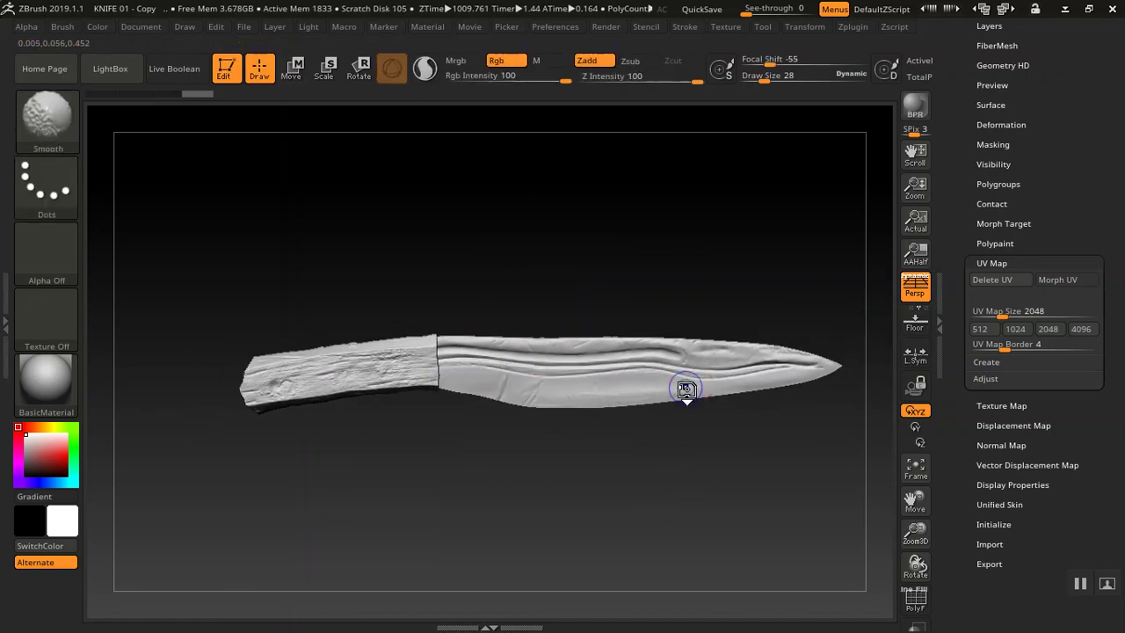
Show the polyframe and separate the handle and blade of HANDLE POINTER into individual subtools with Groups Split
key("shift+f")
left_click_drag(668, 469, 533, 349)
left_click_drag(962, 196, 970, 294)
left_click(992, 276)
scroll(1002, 255, "down", 5)
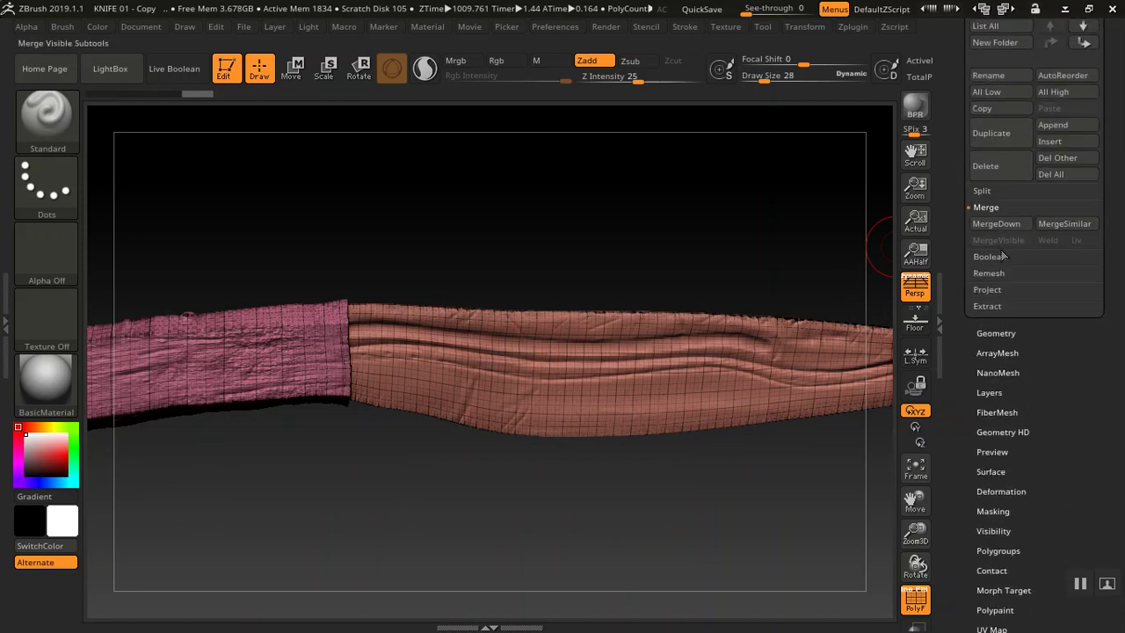
left_click(981, 191)
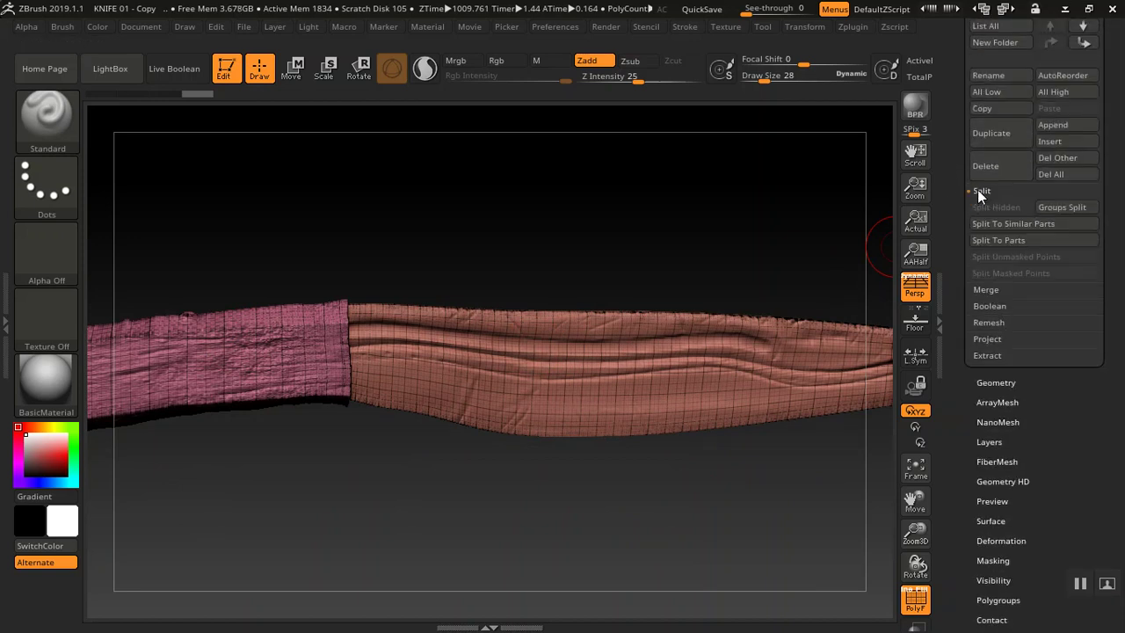
left_click(1062, 207)
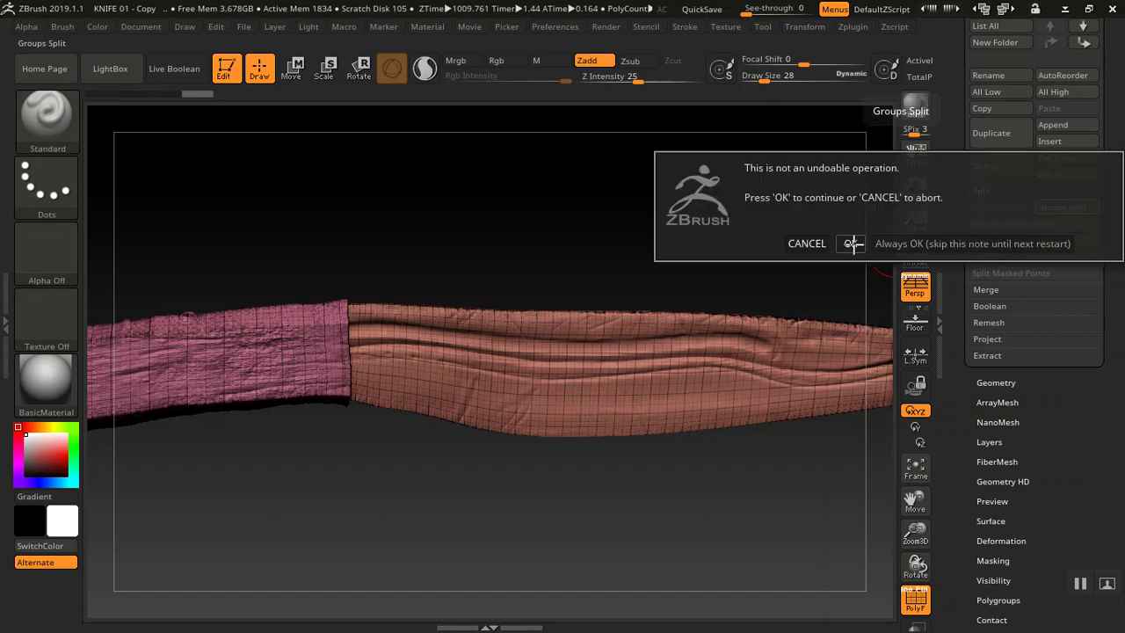
left_click(851, 244)
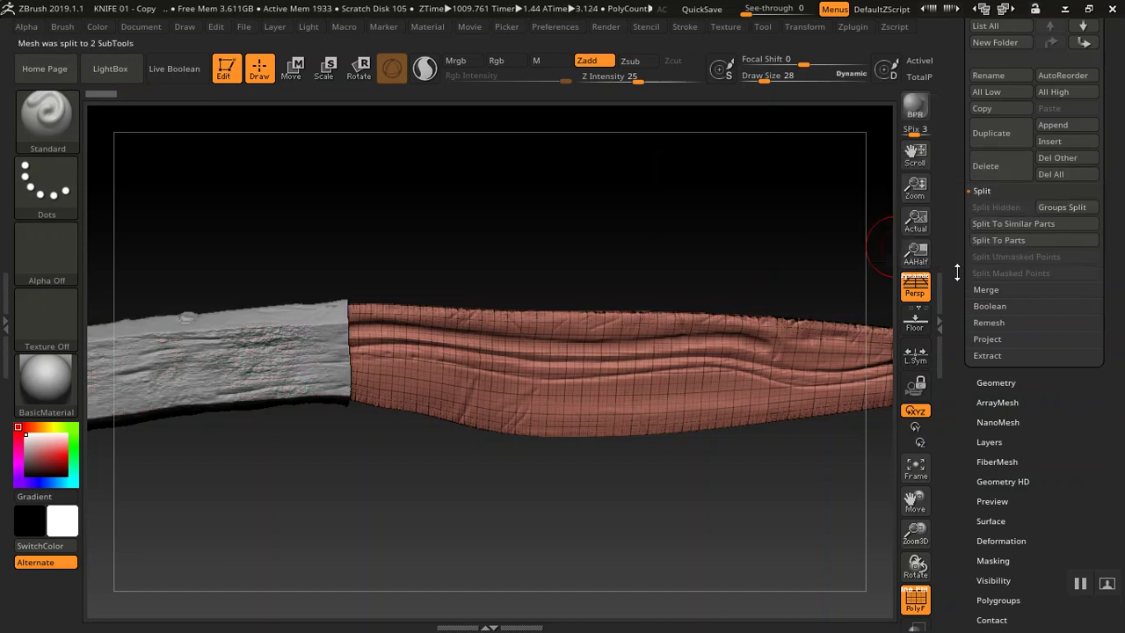
Turn off Grp in the blade subtool's mesh export settings, keeping Qud, Txr and Mrg on
left_click_drag(947, 284, 948, 123)
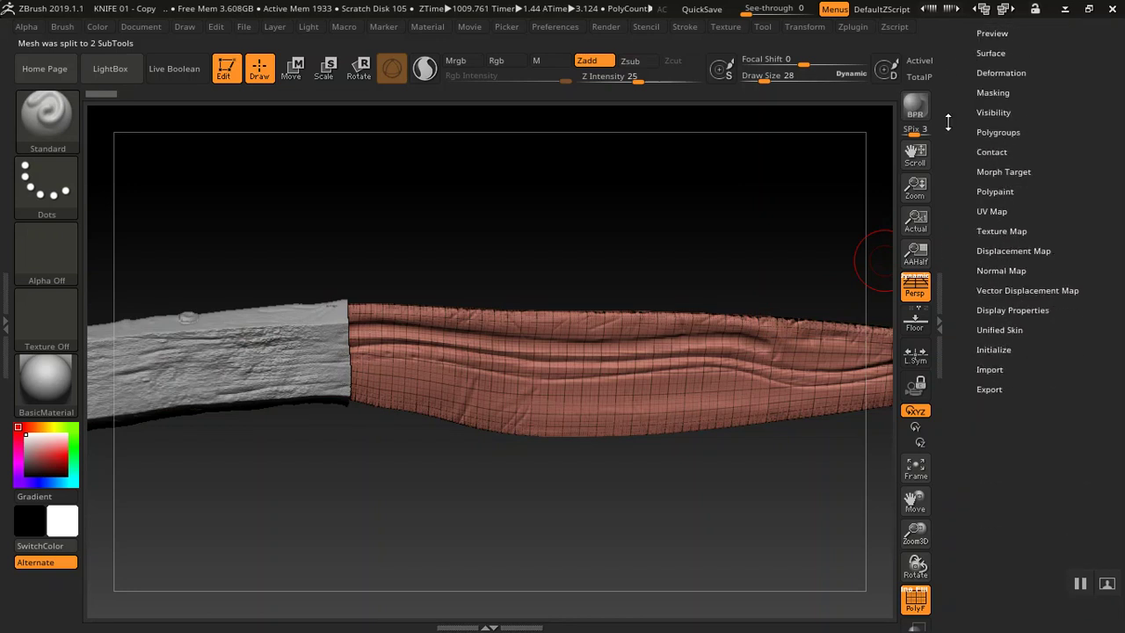
left_click(989, 389)
left_click(1084, 311)
left_click_drag(958, 260, 959, 418)
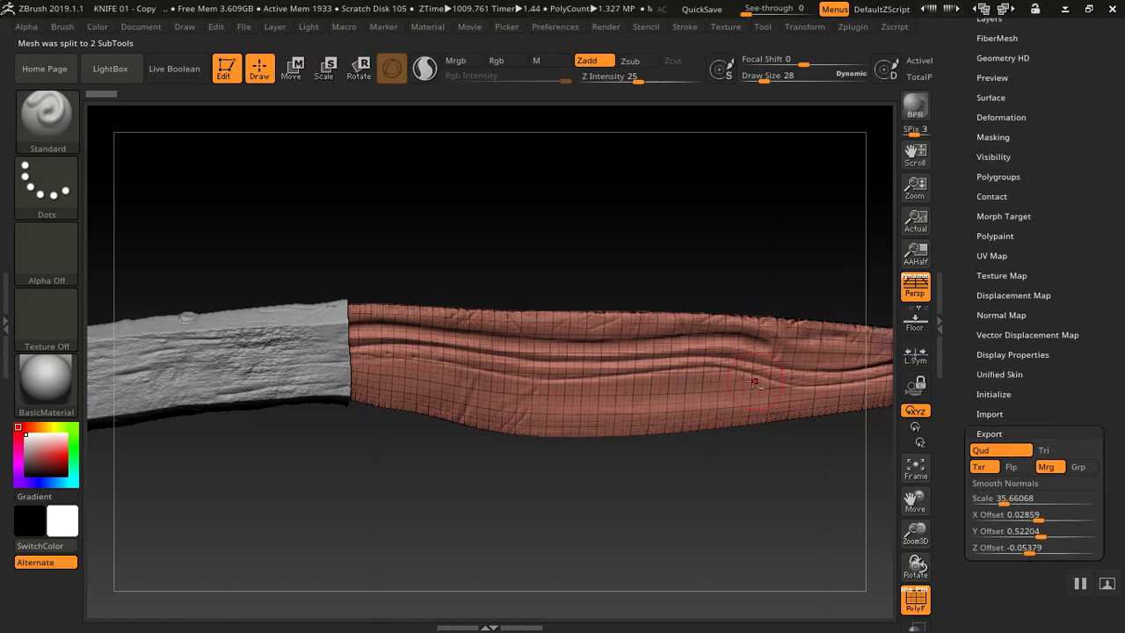
Make the wooden handle subtool active and turn off Grp in its mesh export settings
left_click(285, 382, "alt")
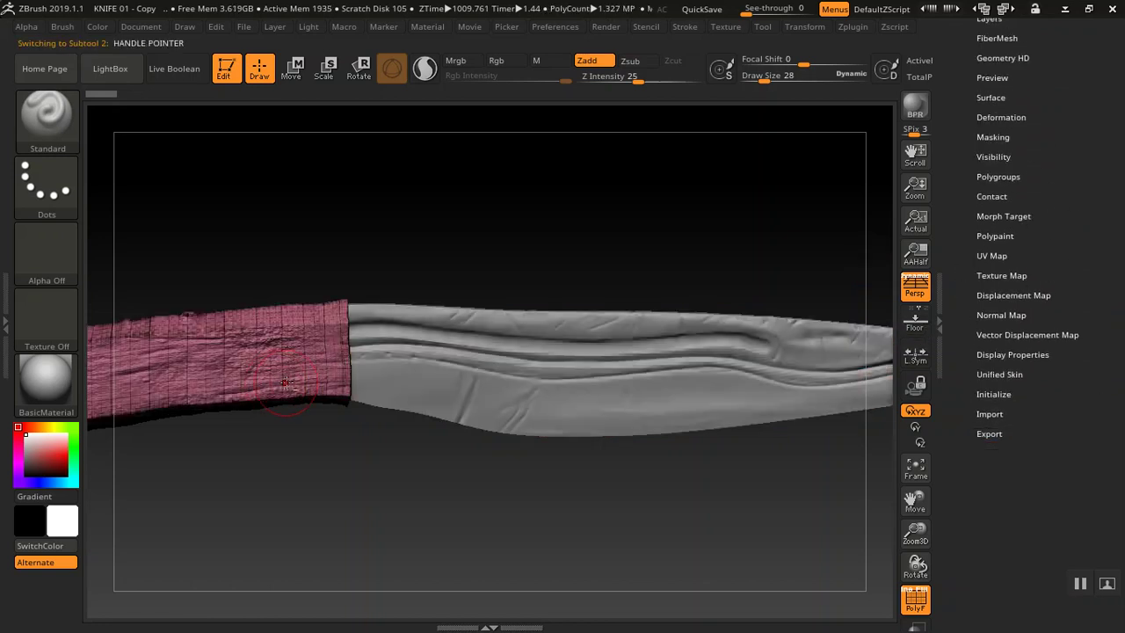
left_click(989, 433)
left_click(1079, 466)
scroll(967, 378, "up", 10)
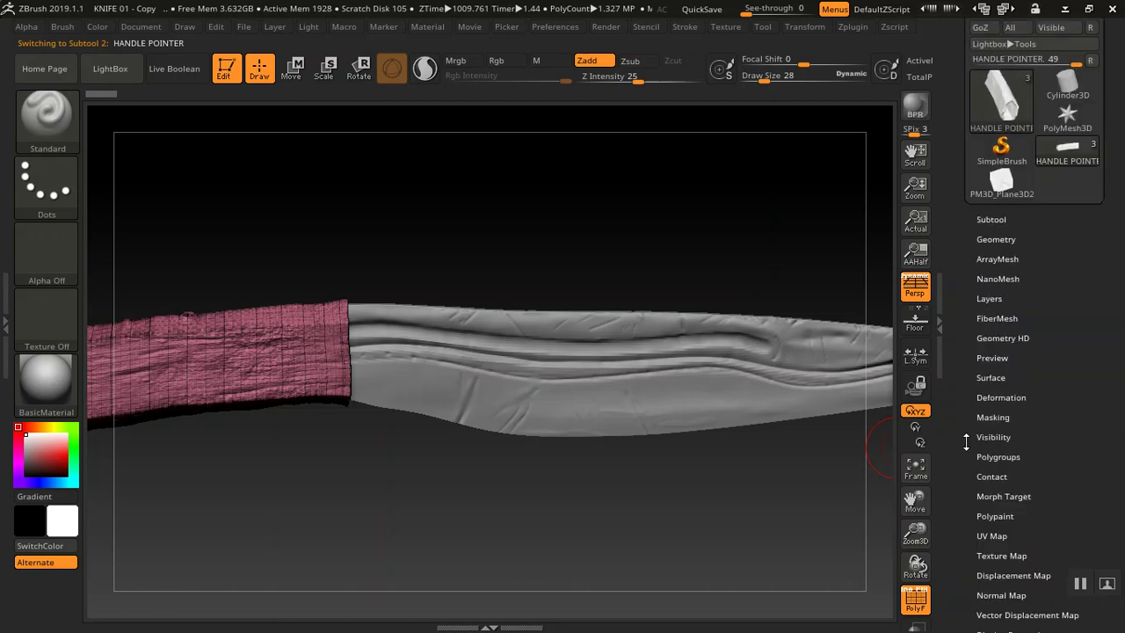
Lower the wooden handle subtool to subdivision level 2 and inspect its mesh
left_click(990, 328)
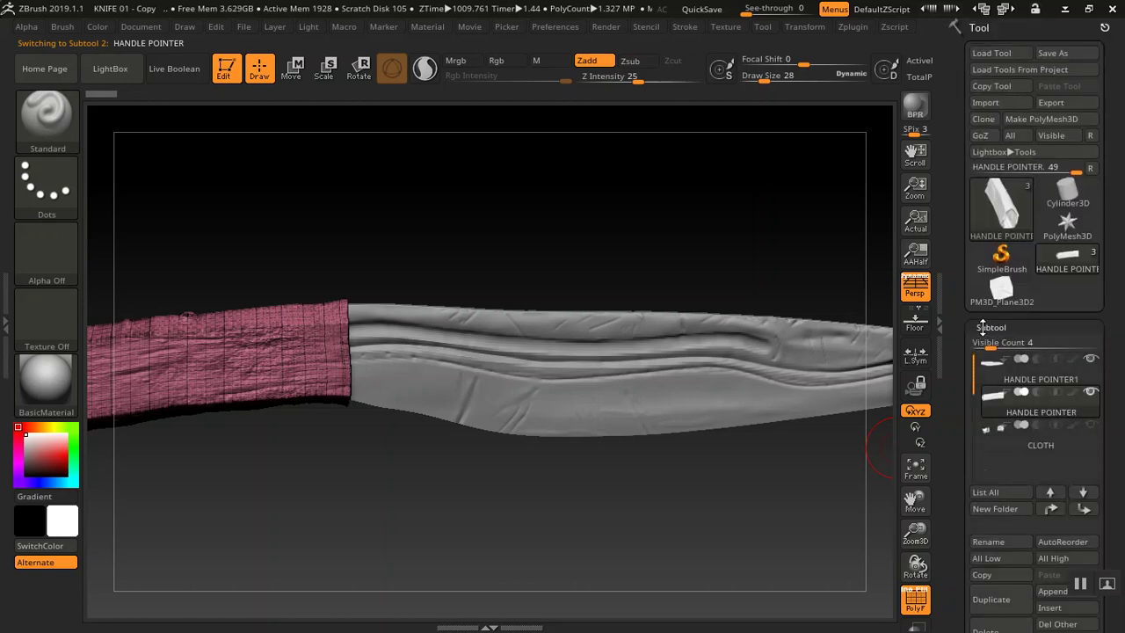
left_click(989, 328)
left_click(993, 347)
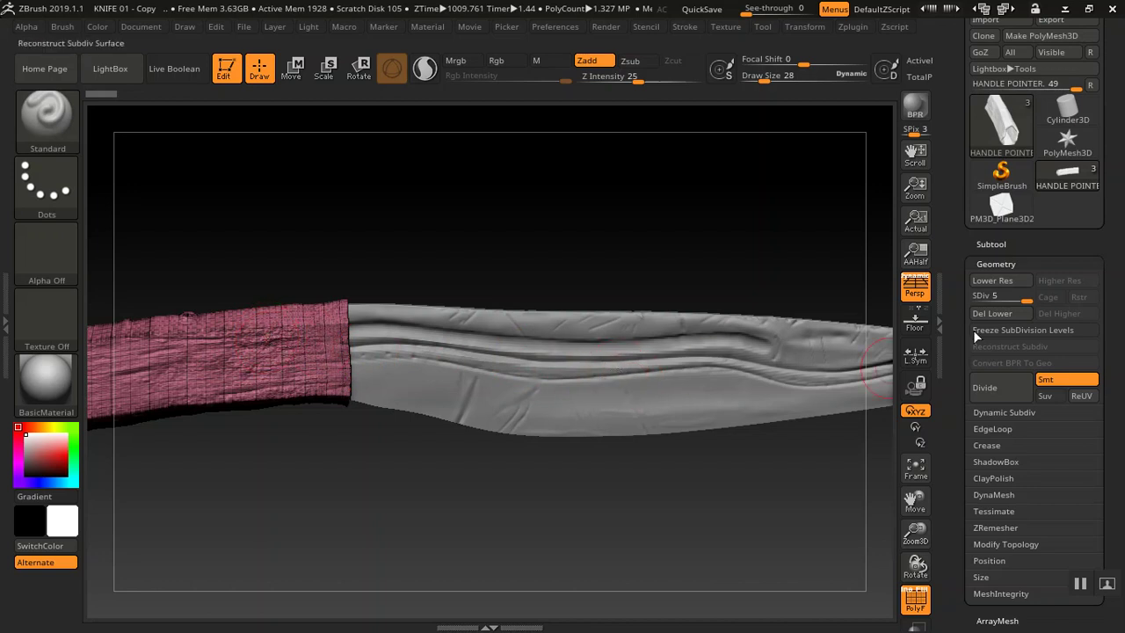
left_click(1000, 297)
left_click_drag(980, 301, 977, 299)
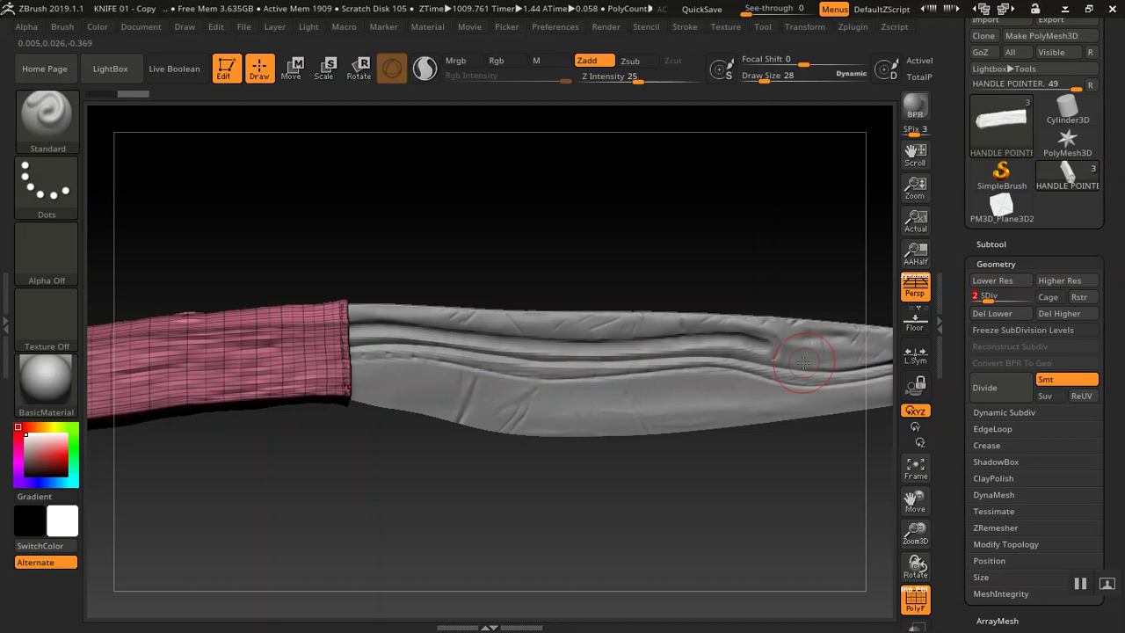
left_click_drag(574, 492, 571, 526)
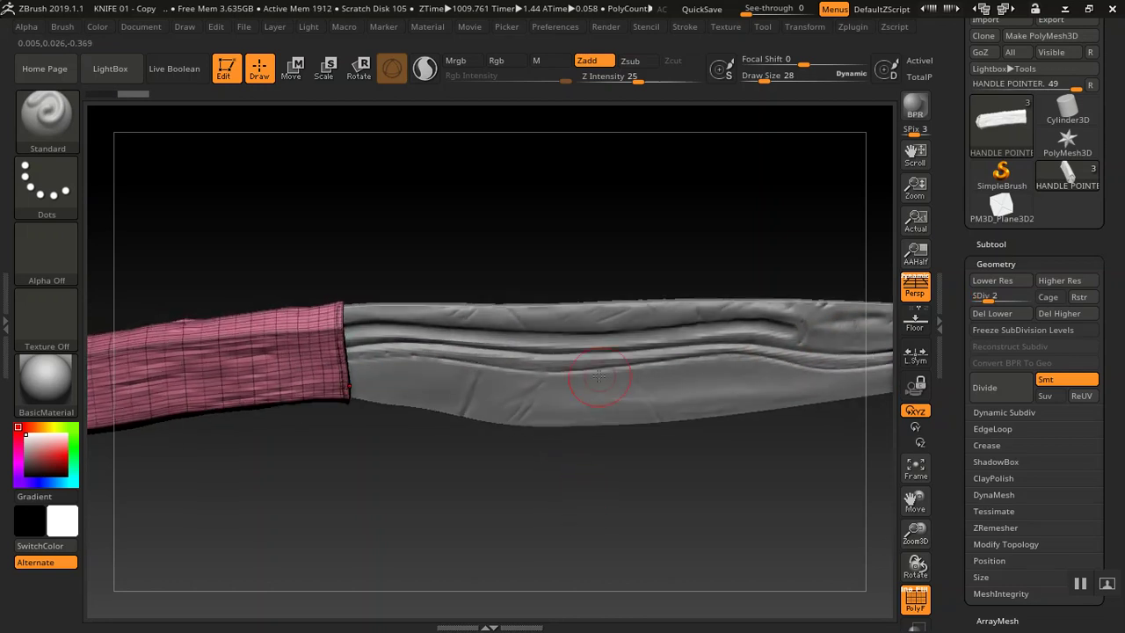
mouse_move(492, 496)
left_mouse_down()
mouse_move(509, 334)
mouse_move(492, 466)
mouse_move(547, 497)
mouse_move(571, 466)
mouse_move(633, 439)
left_mouse_up()
Switch to File Explorer and examine the high and low mesh files in KNIFE 01 > ZMAPS, then minimize the window
key("alt+Tab")
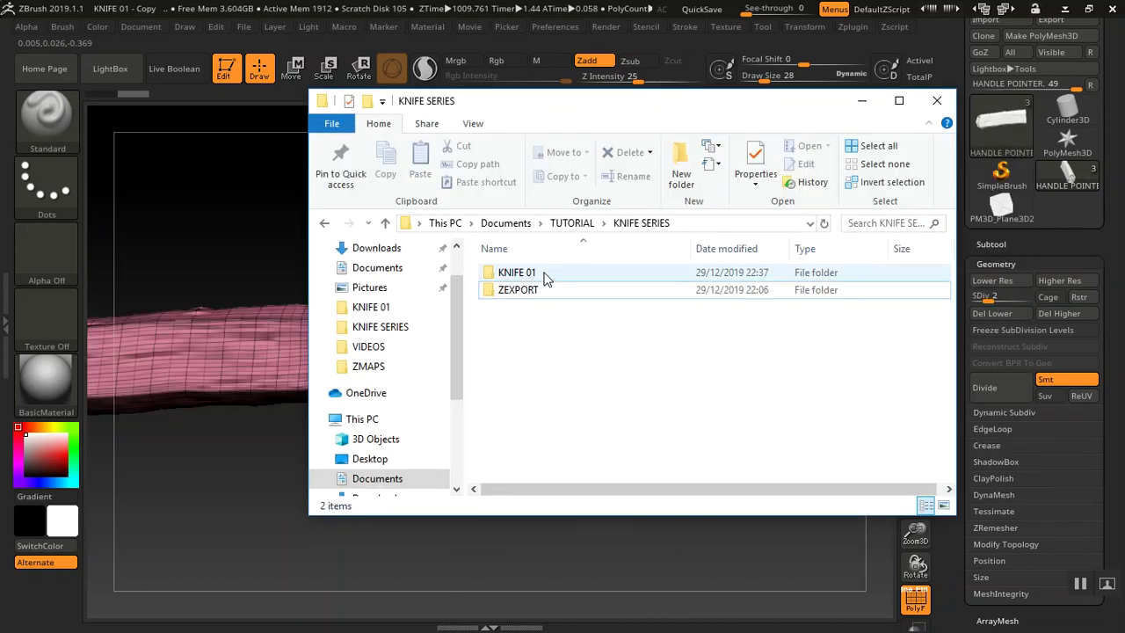
double_click(518, 272)
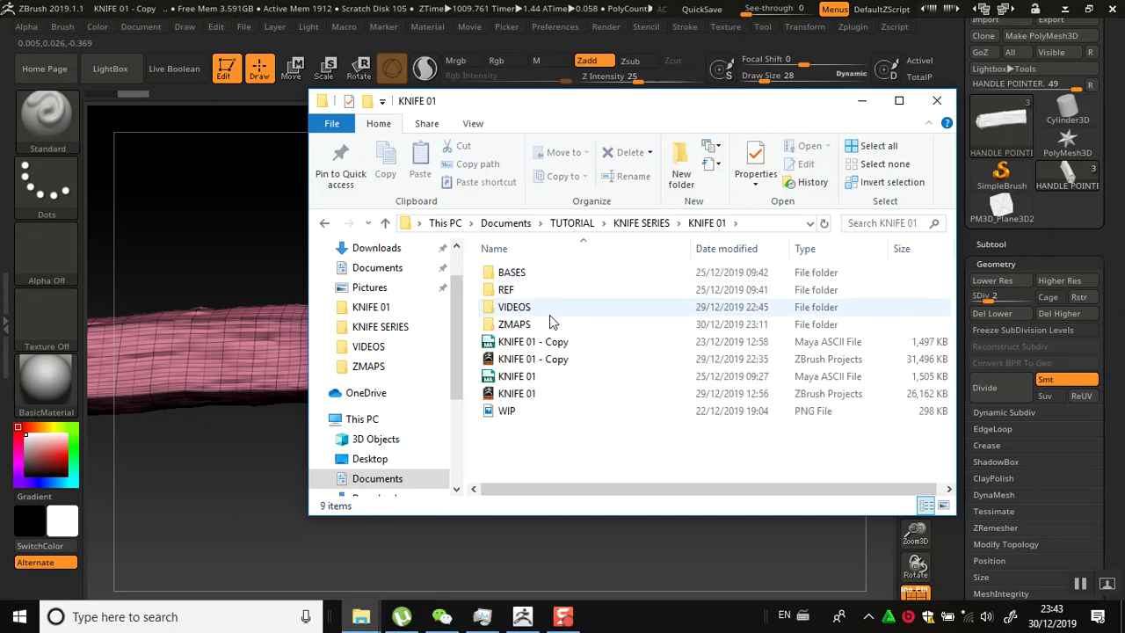
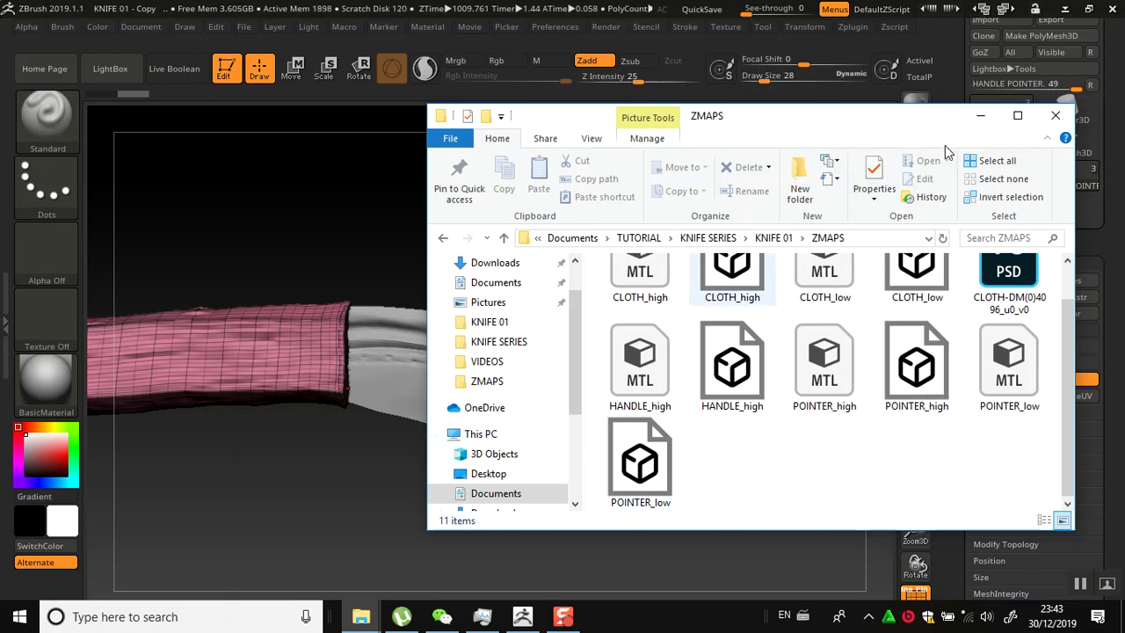
left_click(980, 115)
Review the wooden handle subtool's mesh export settings
scroll(980, 273, "up", 3)
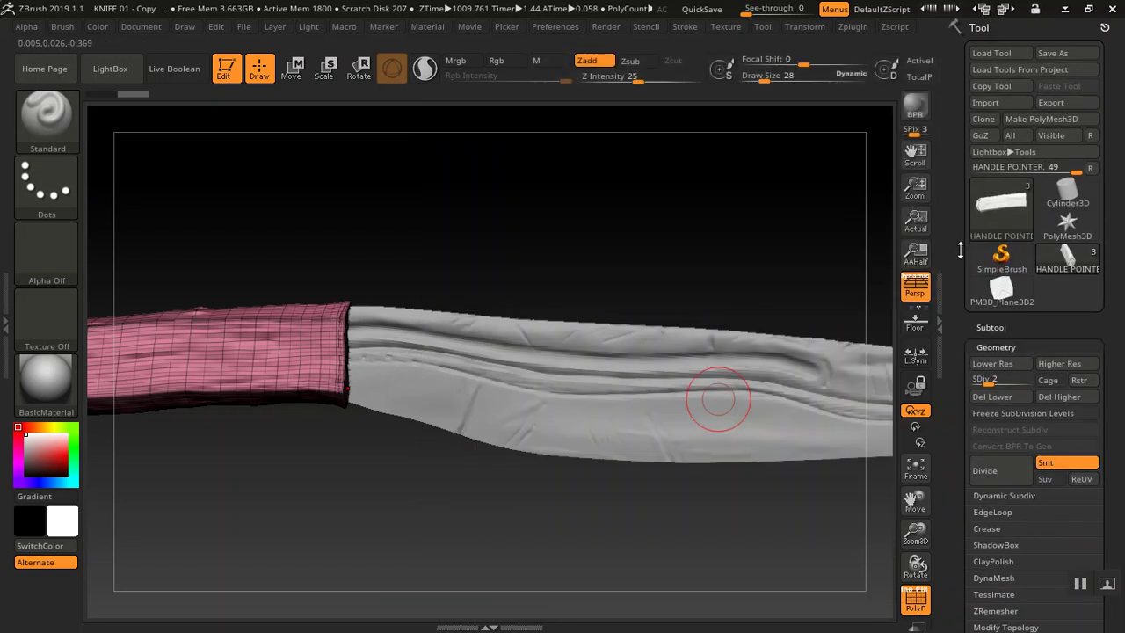
scroll(962, 246, "down", 10)
left_click(988, 347)
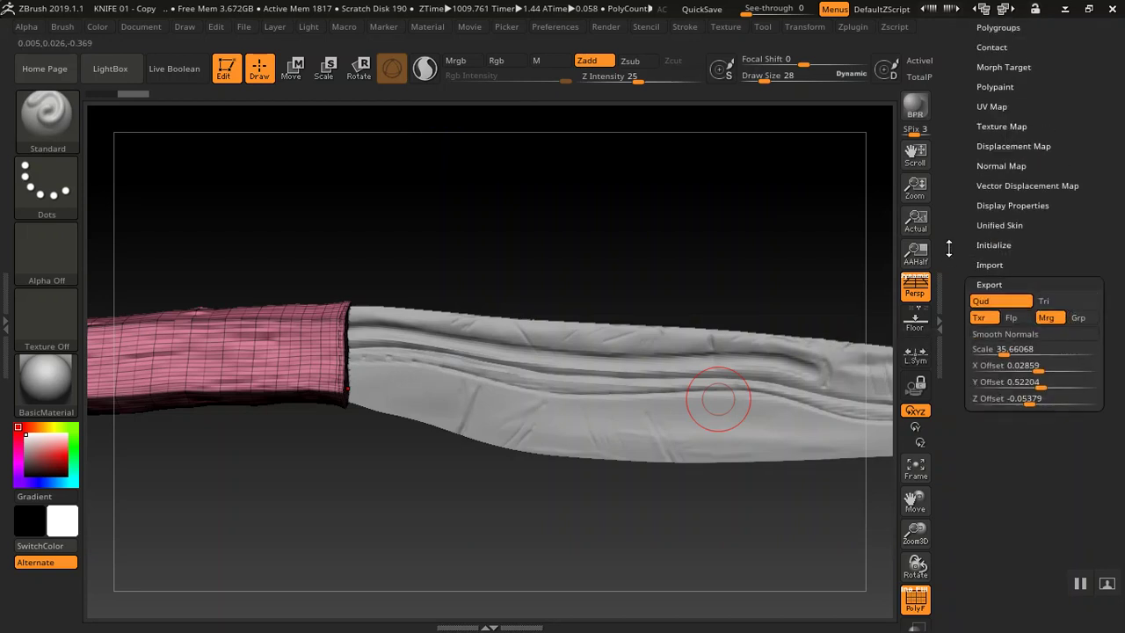
scroll(1080, 327, "up", 10)
left_click(1065, 103)
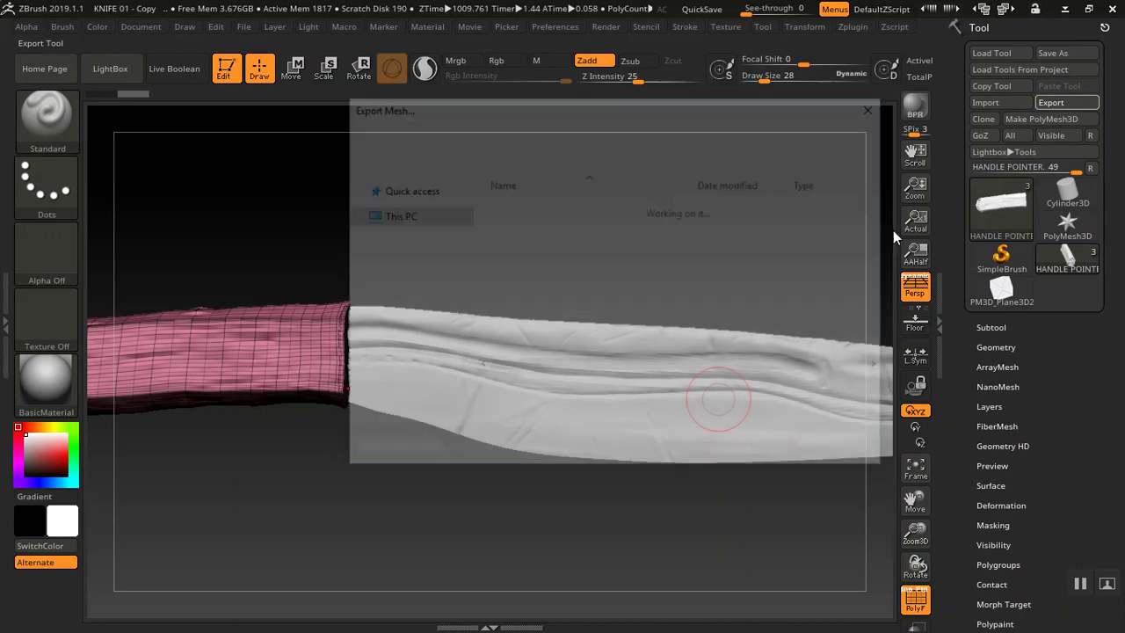
left_click(849, 454)
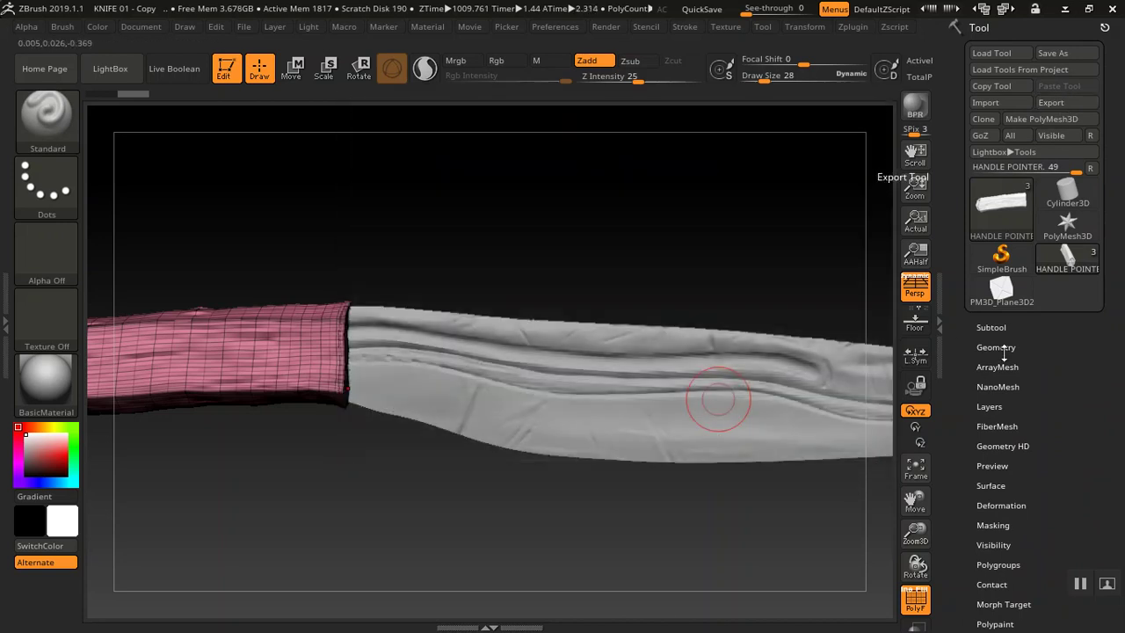
Check the wooden handle's subdivision level, then export it as an OBJ named HANDLE_low into KNIFE 01 > ZMAPS
left_click(1007, 348)
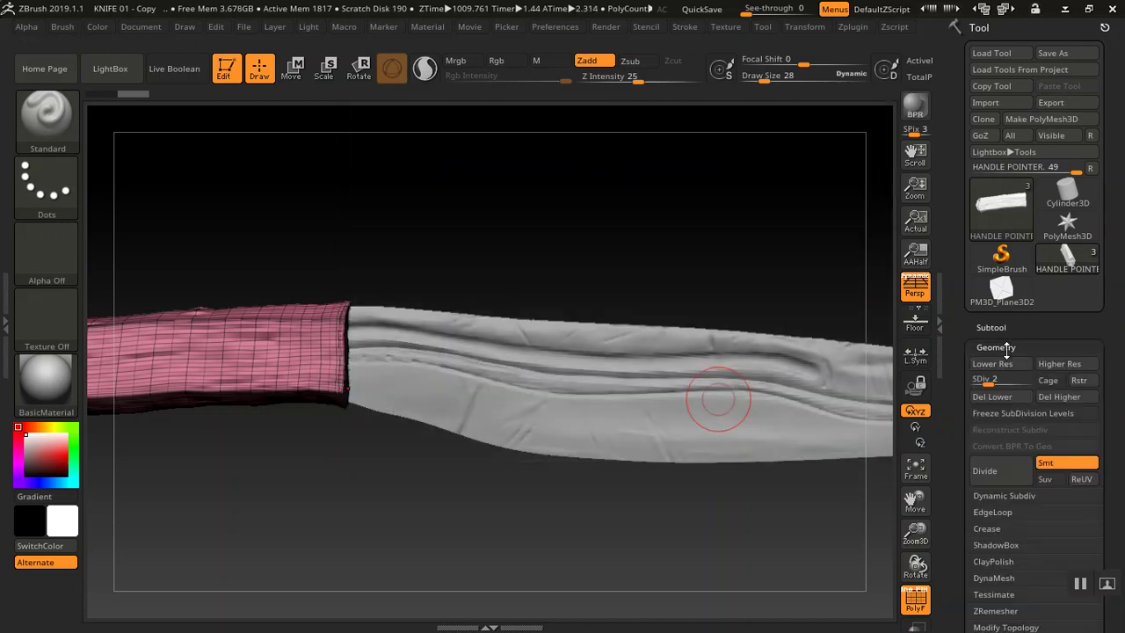
left_click(1066, 103)
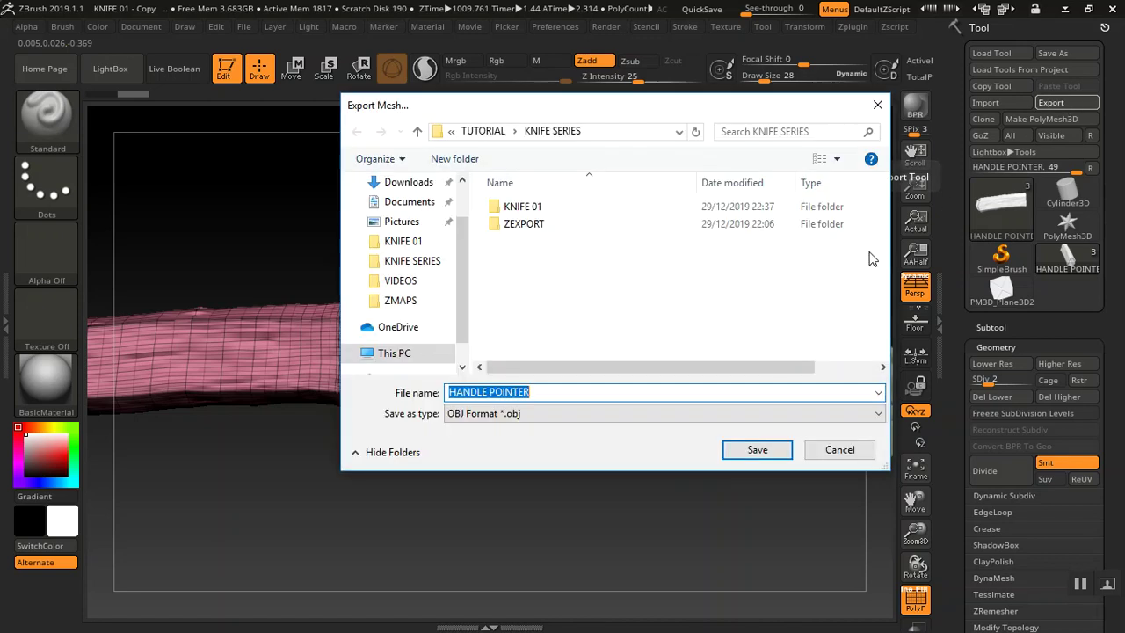
double_click(556, 211)
double_click(551, 258)
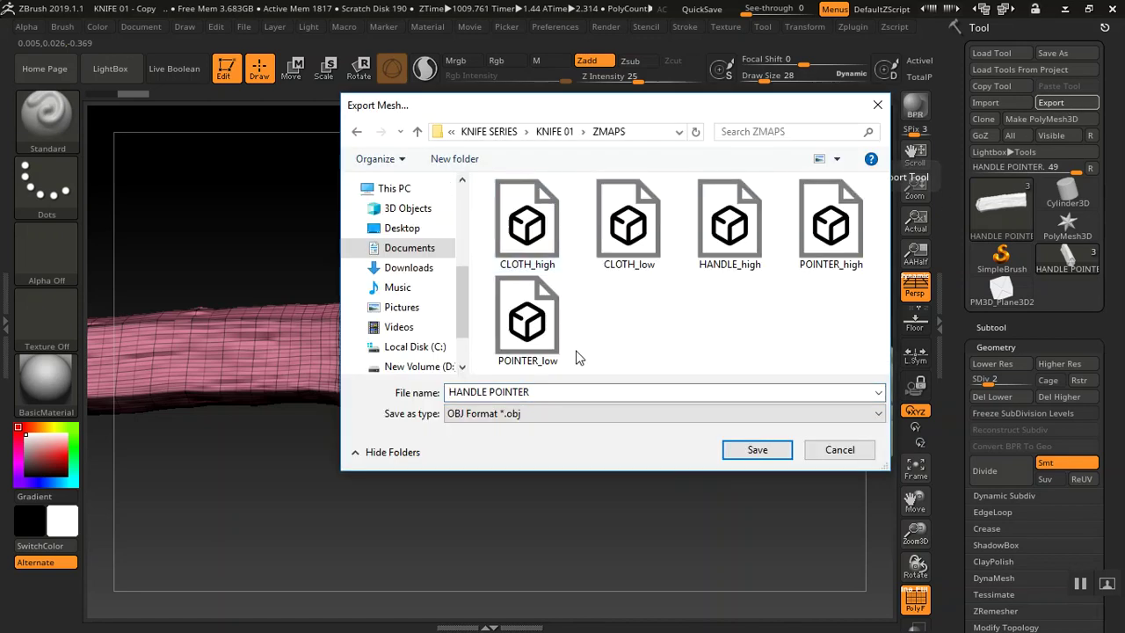
left_click(753, 235)
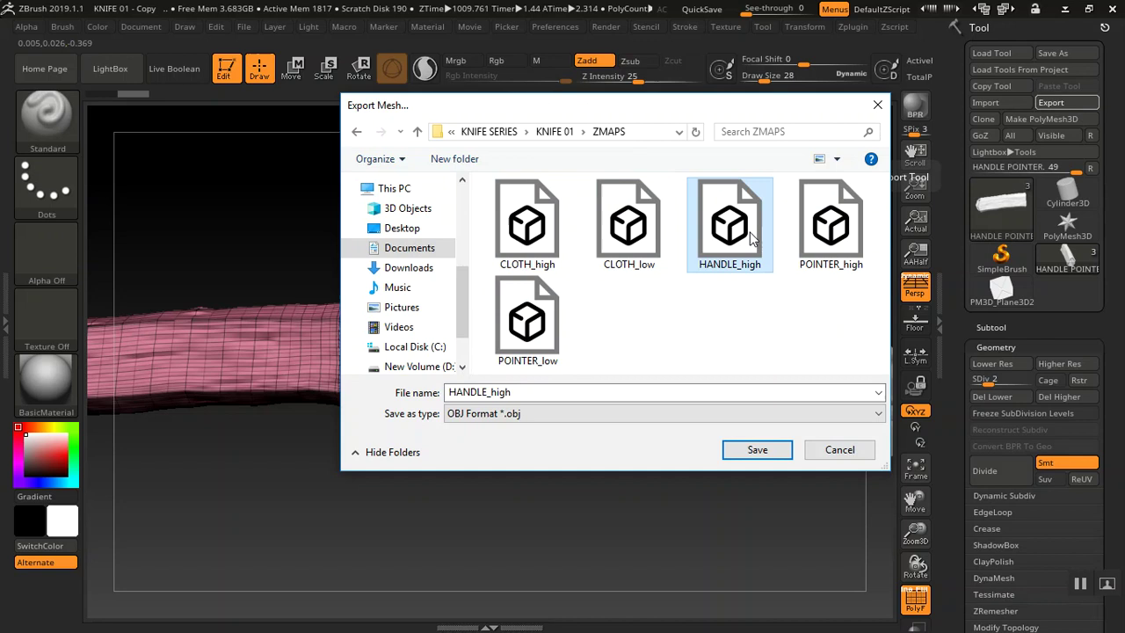
left_click(555, 392)
left_click(554, 392)
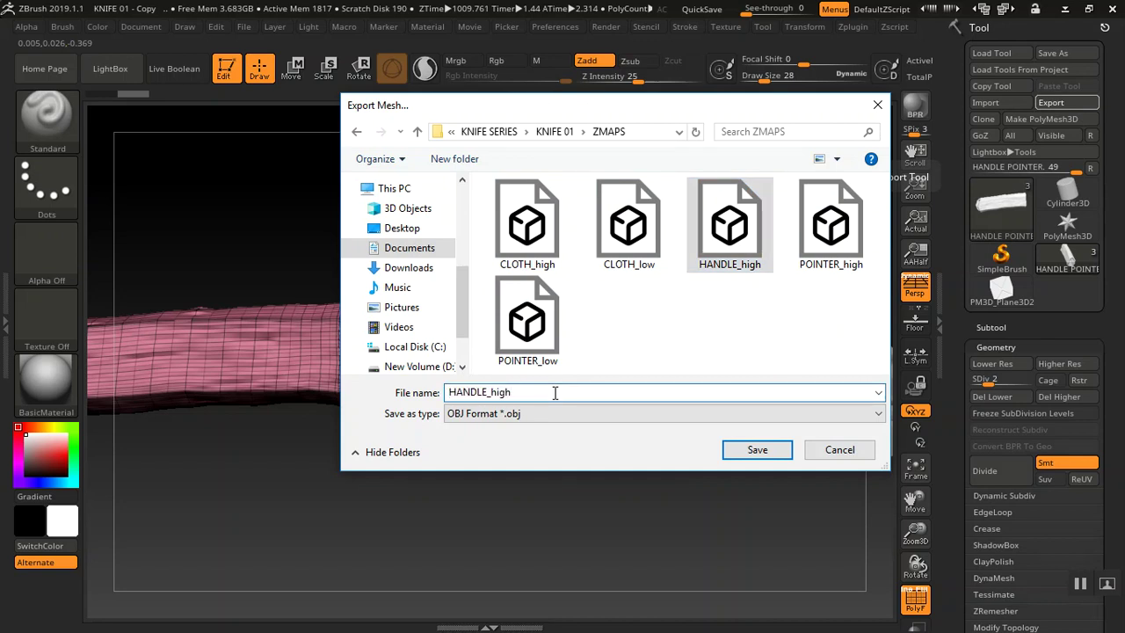
key("BackSpace")
key("BackSpace")
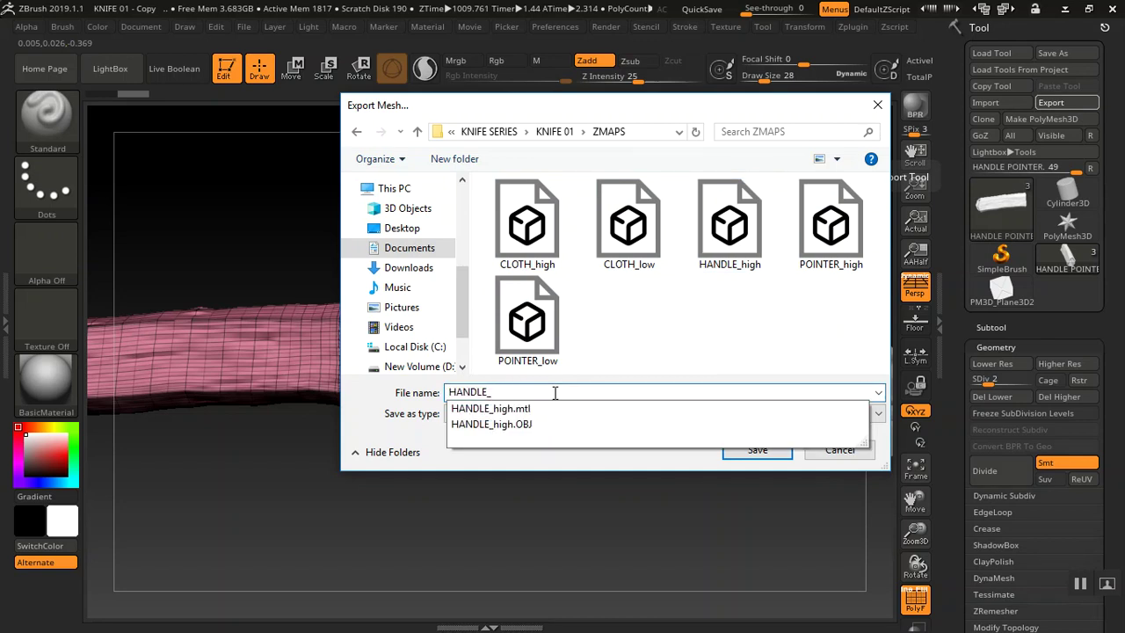
type("low")
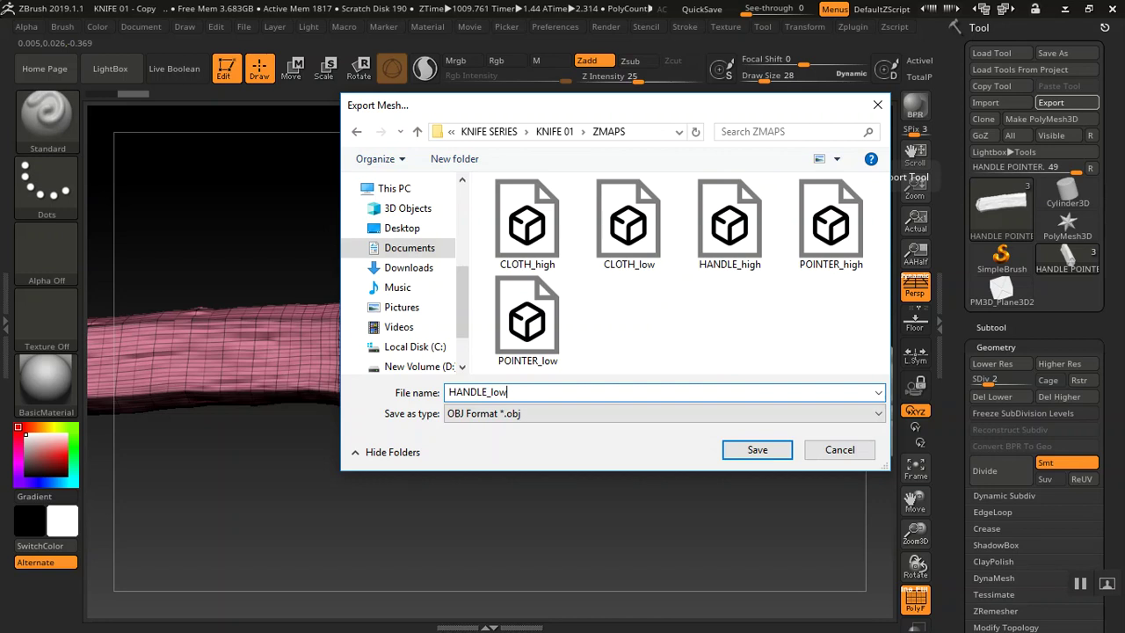
key("Return")
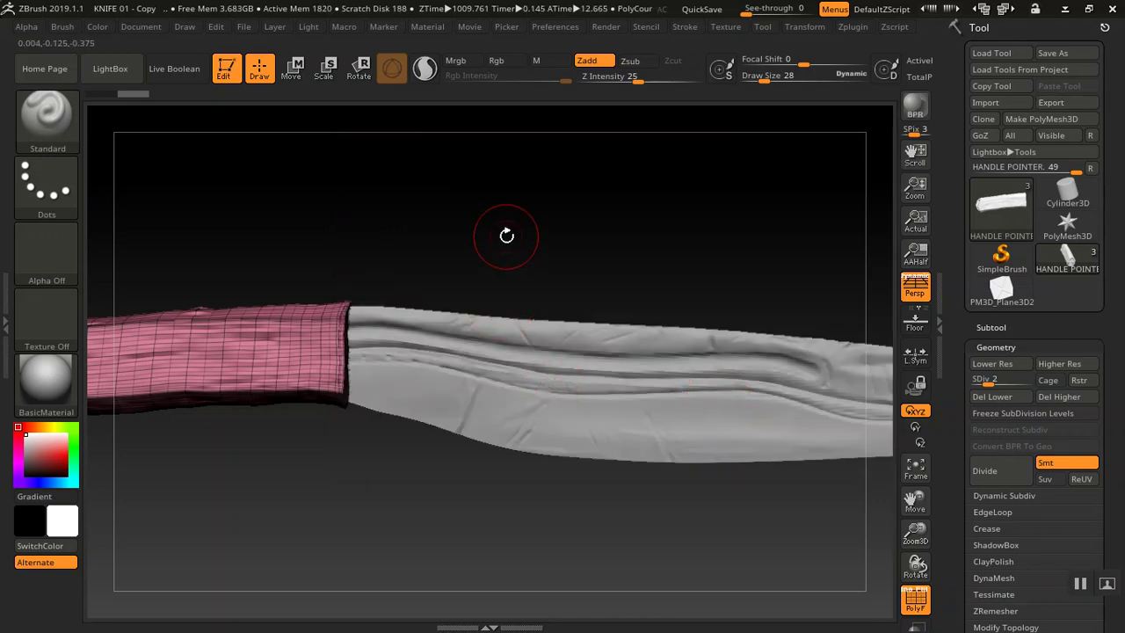
Switch to File Explorer, check the exported high and low meshes in the ZMAPS folder, and minimize the window
key("alt+Tab")
key("Escape")
key("alt+Tab")
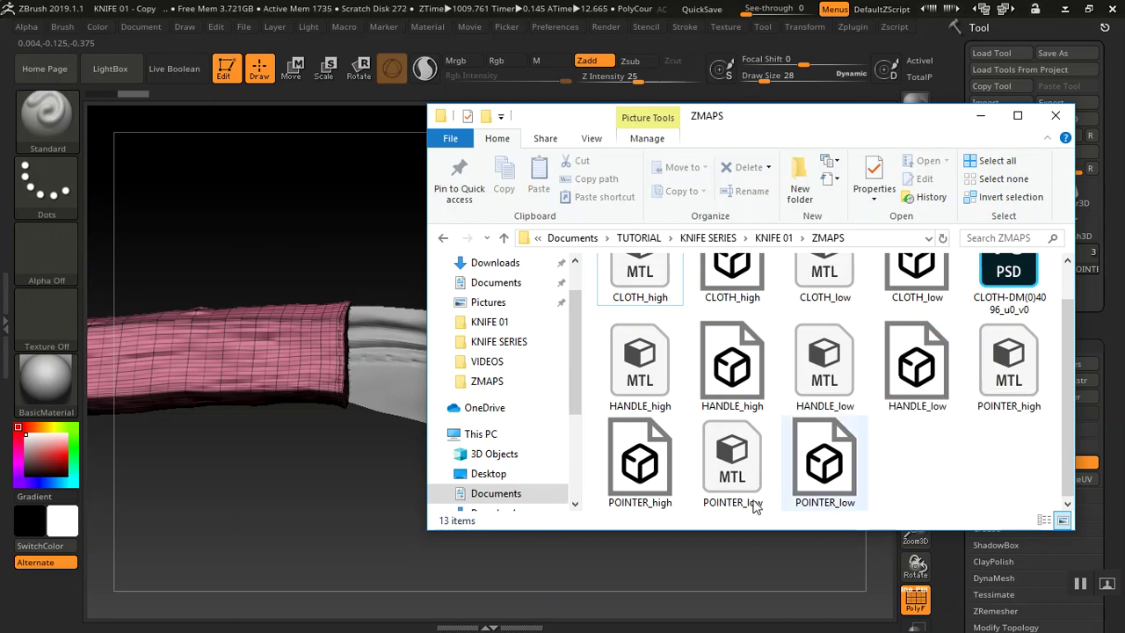
left_click(980, 116)
Close ZBrush without saving the project and start Maya 2019, dismissing its What's New Highlight Settings dialog
left_click(1108, 10)
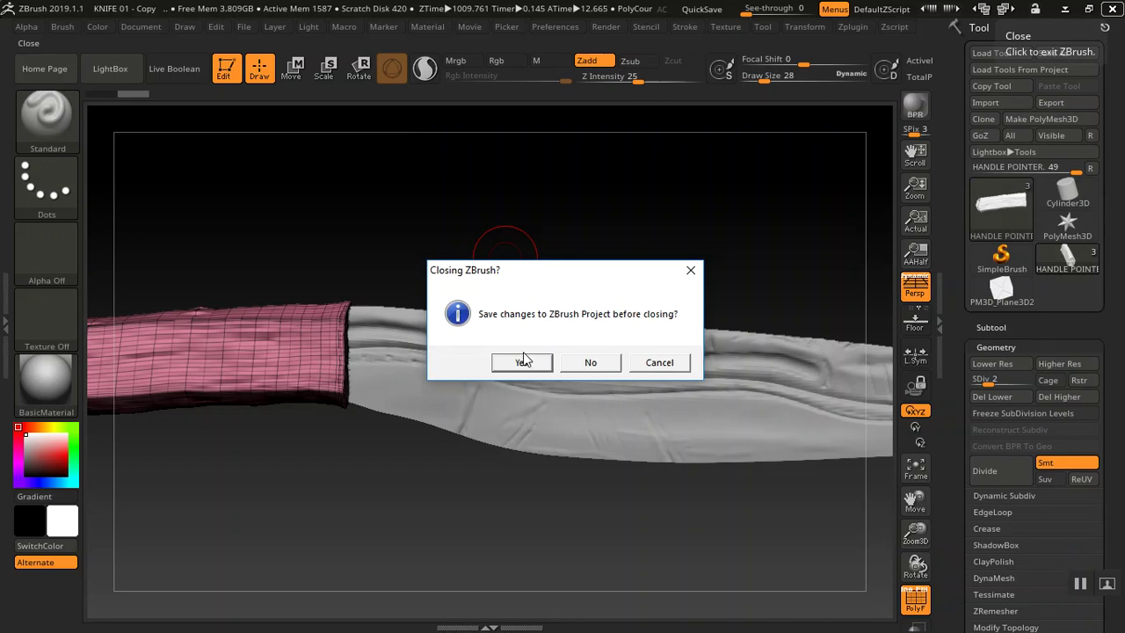
left_click(591, 363)
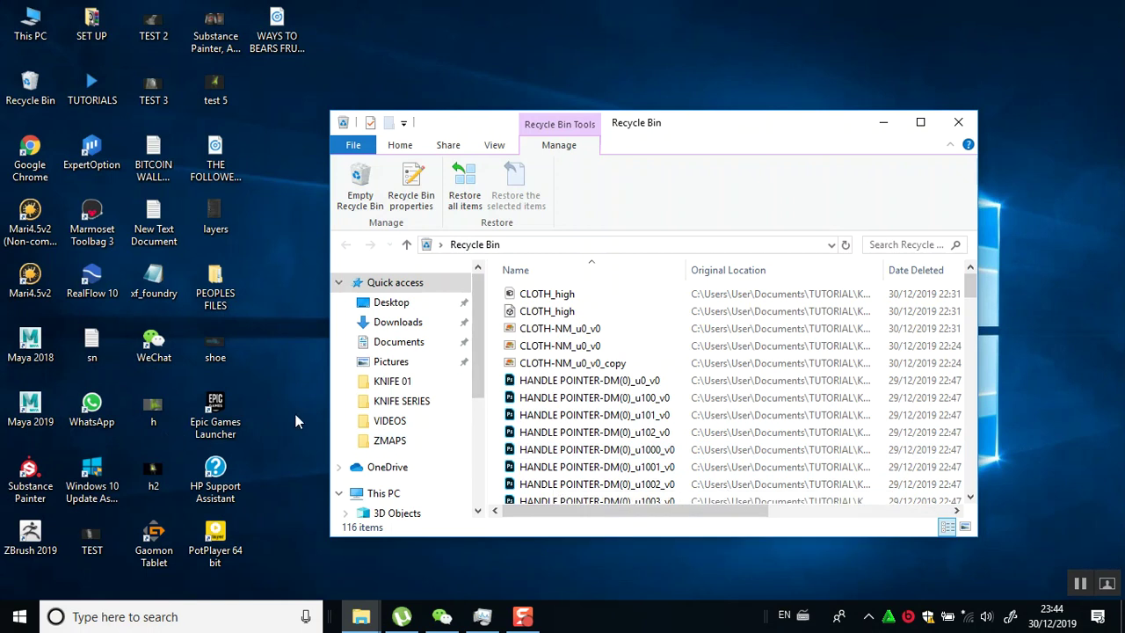
double_click(31, 409)
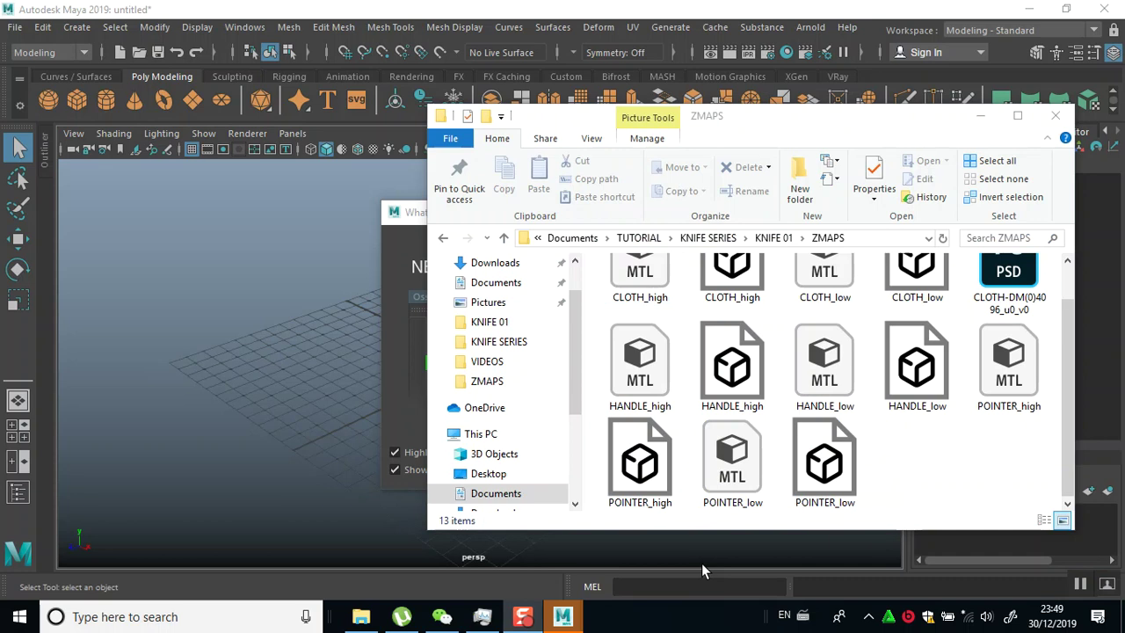
left_click(401, 235)
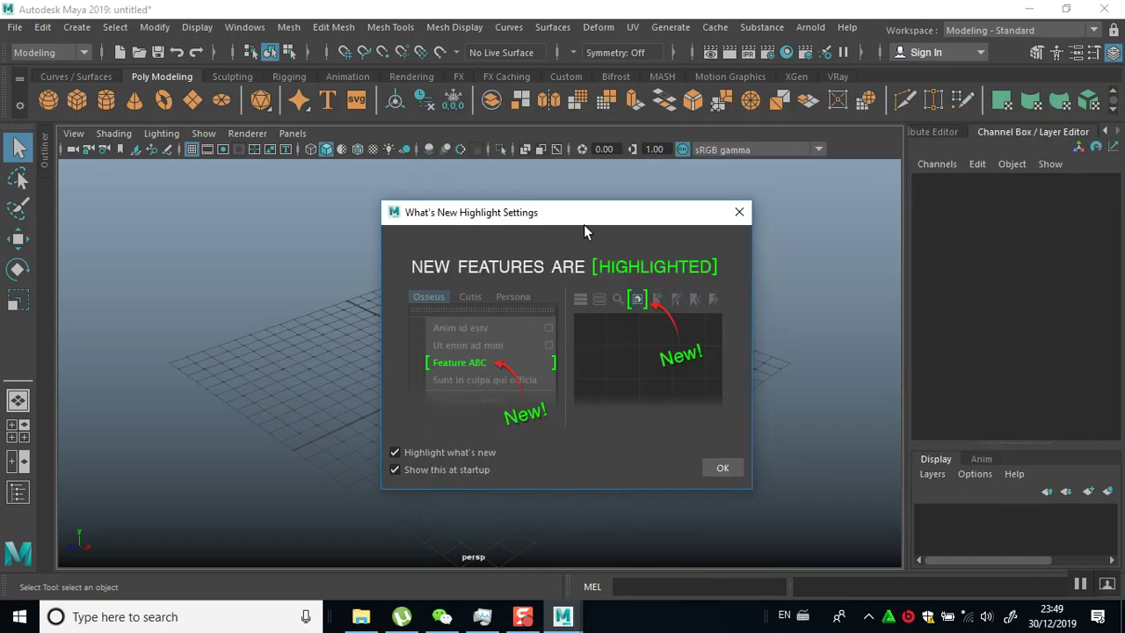
left_click(739, 212)
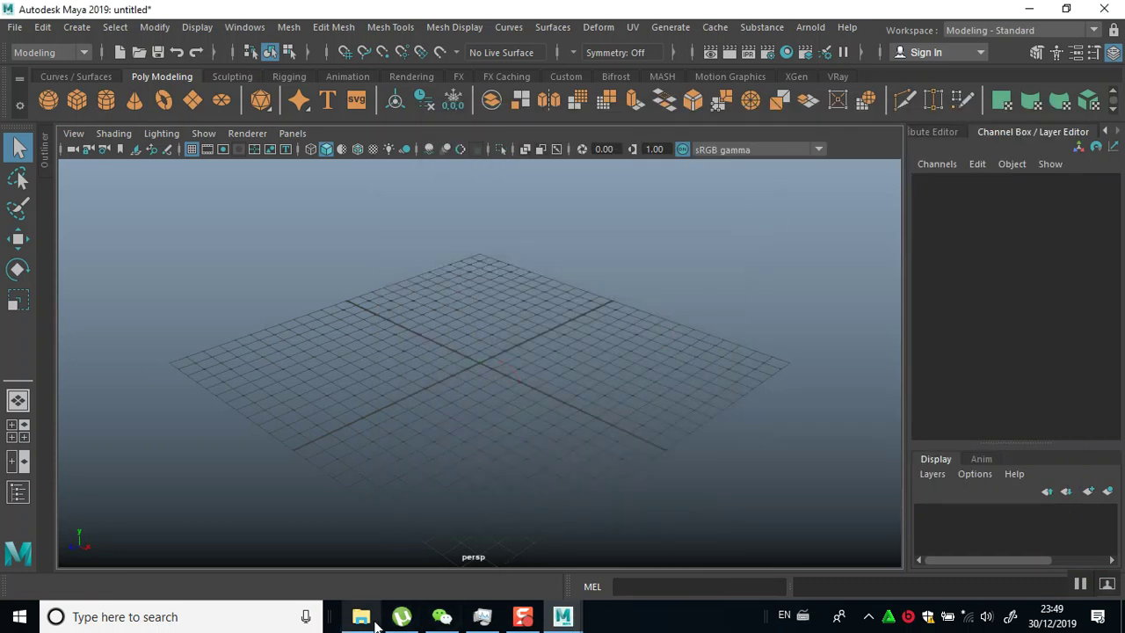
Import the CLOTH_low mesh from the ZMAPS folder in File Explorer into the empty Maya scene and view it
left_click(361, 615)
scroll(945, 399, "up", 1)
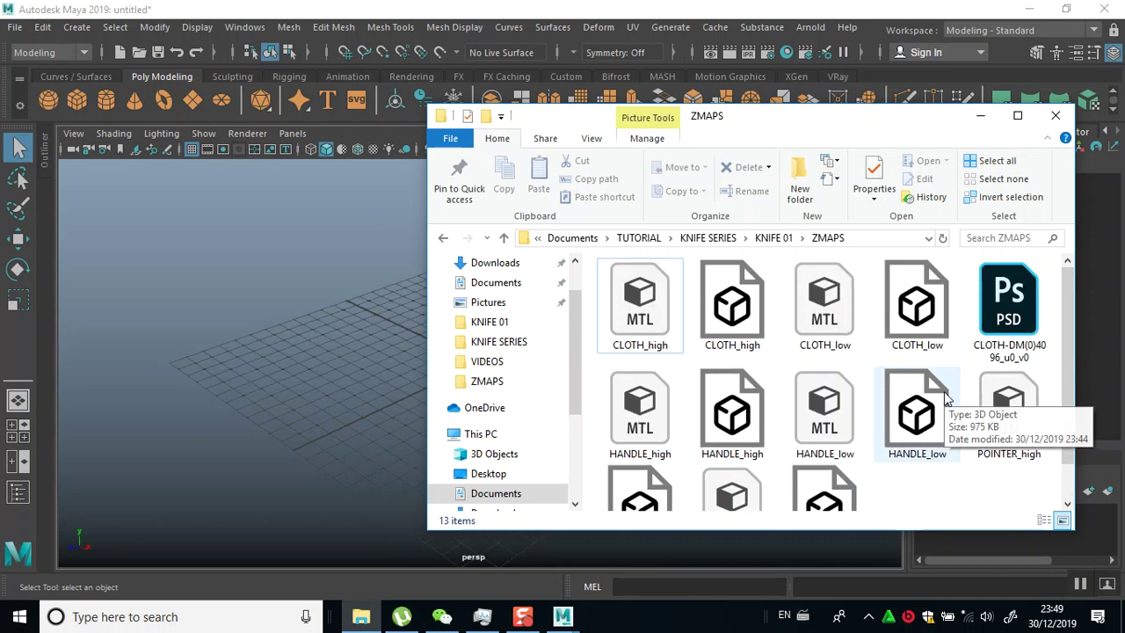
scroll(944, 402, "down", 1)
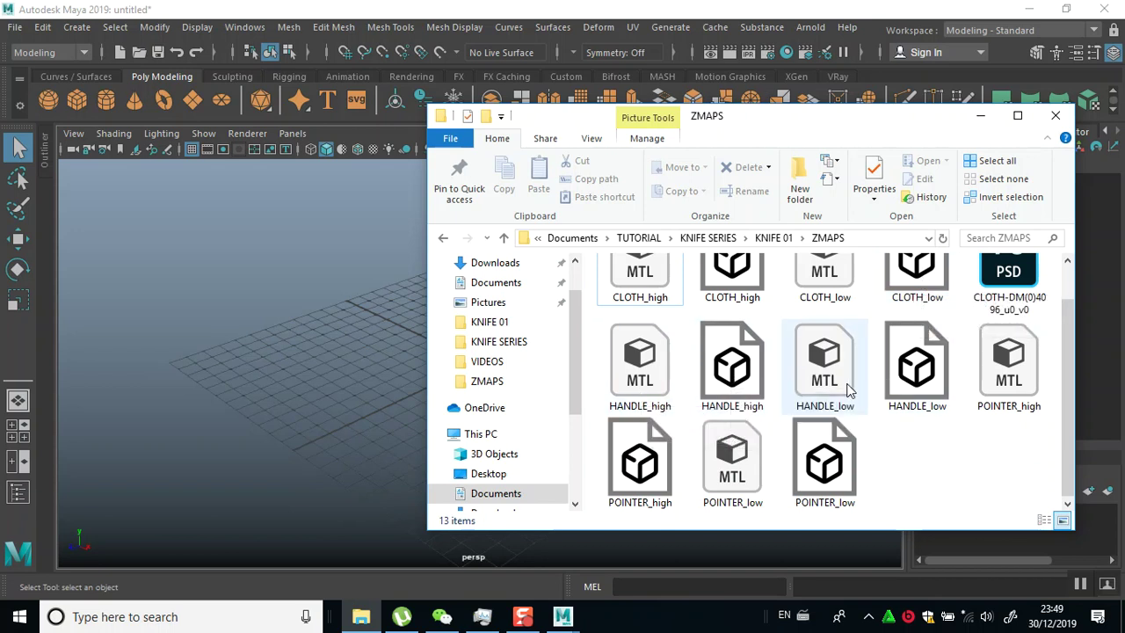
left_click(822, 459)
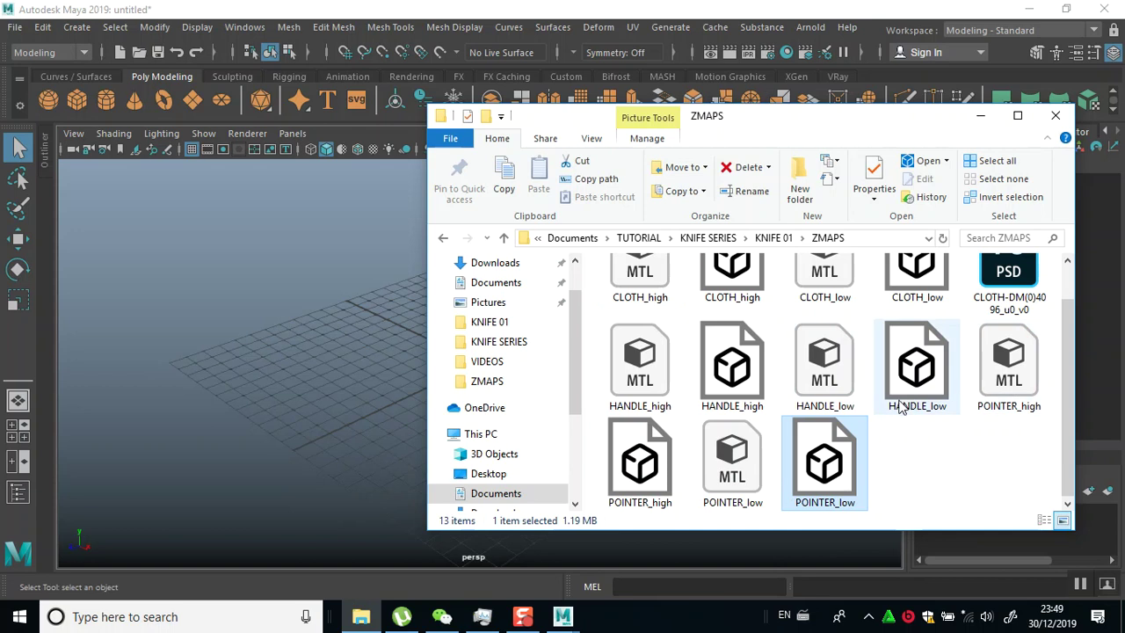
left_click(926, 387)
scroll(927, 382, "up", 1)
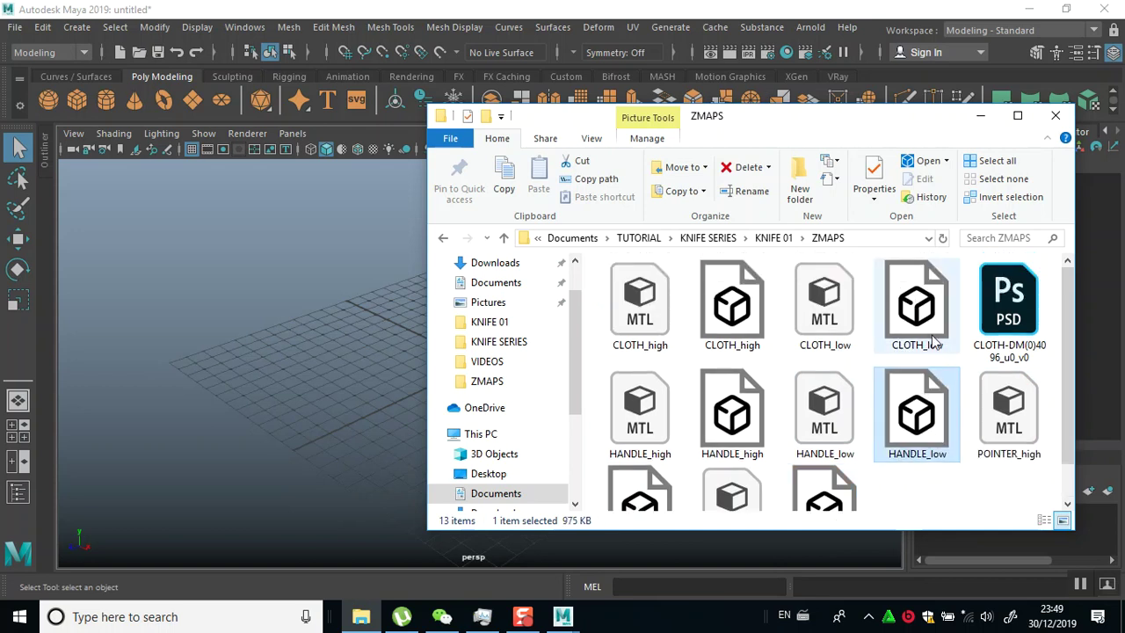
left_click(927, 363)
left_click_drag(923, 309, 243, 322)
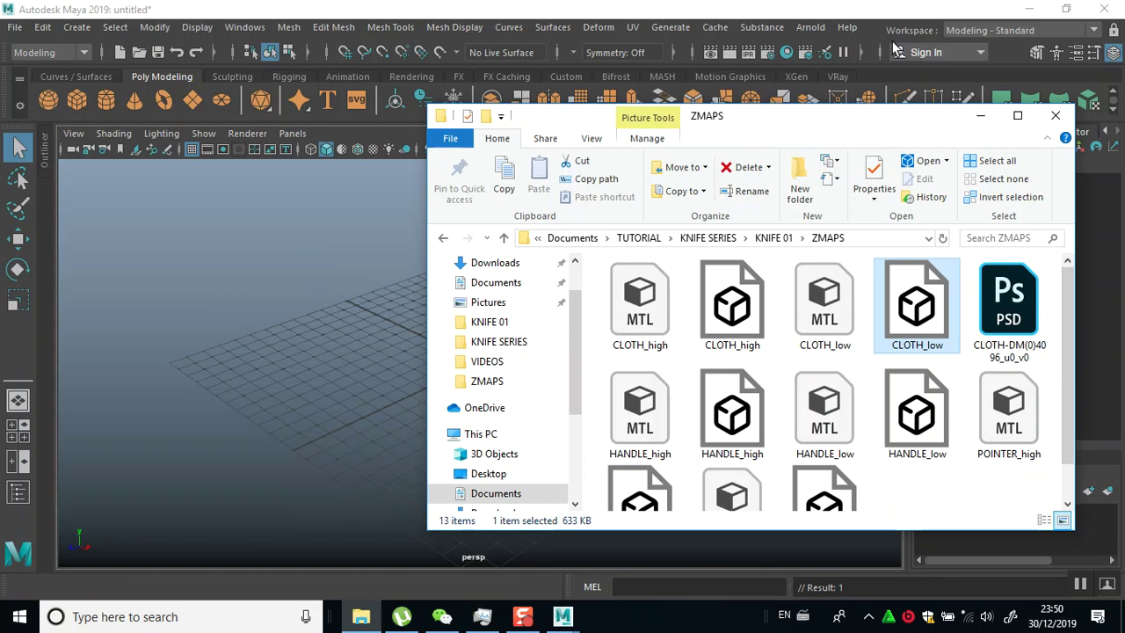
left_click(981, 115)
left_click_drag(293, 424, 666, 436, "alt")
middle_click_drag(666, 436, 472, 444, "alt")
mouse_move(473, 445)
left_mouse_down("alt")
mouse_move(459, 489)
mouse_move(434, 459)
mouse_move(462, 414)
mouse_move(460, 451)
left_mouse_up("alt")
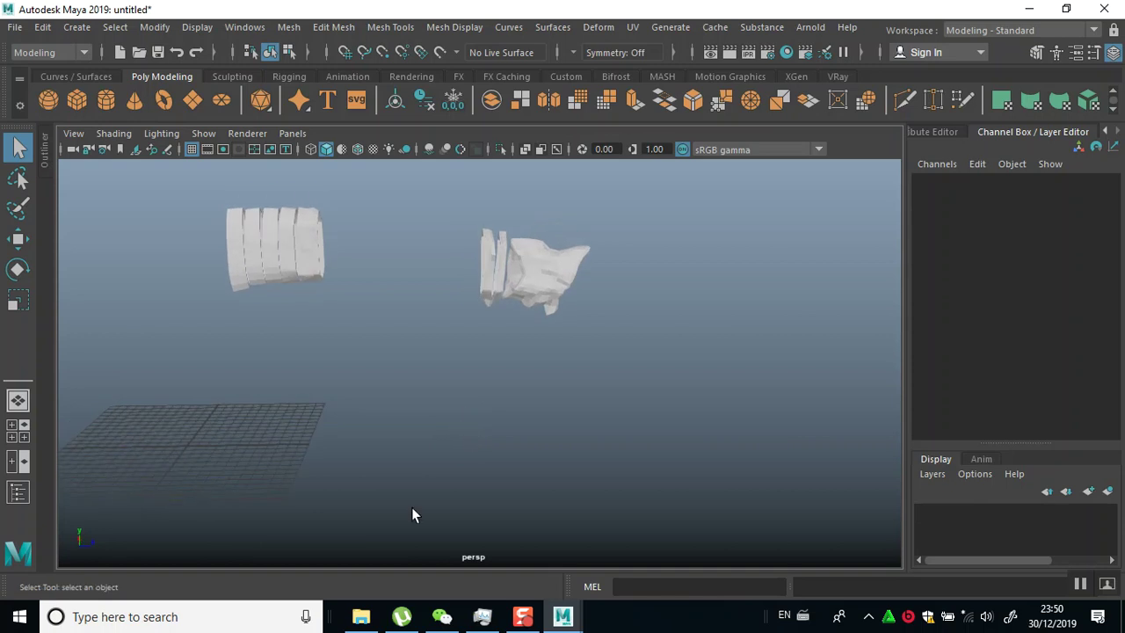
Import the HANDLE_low and POINTER_low meshes from the ZMAPS folder into the Maya scene
left_click(360, 616)
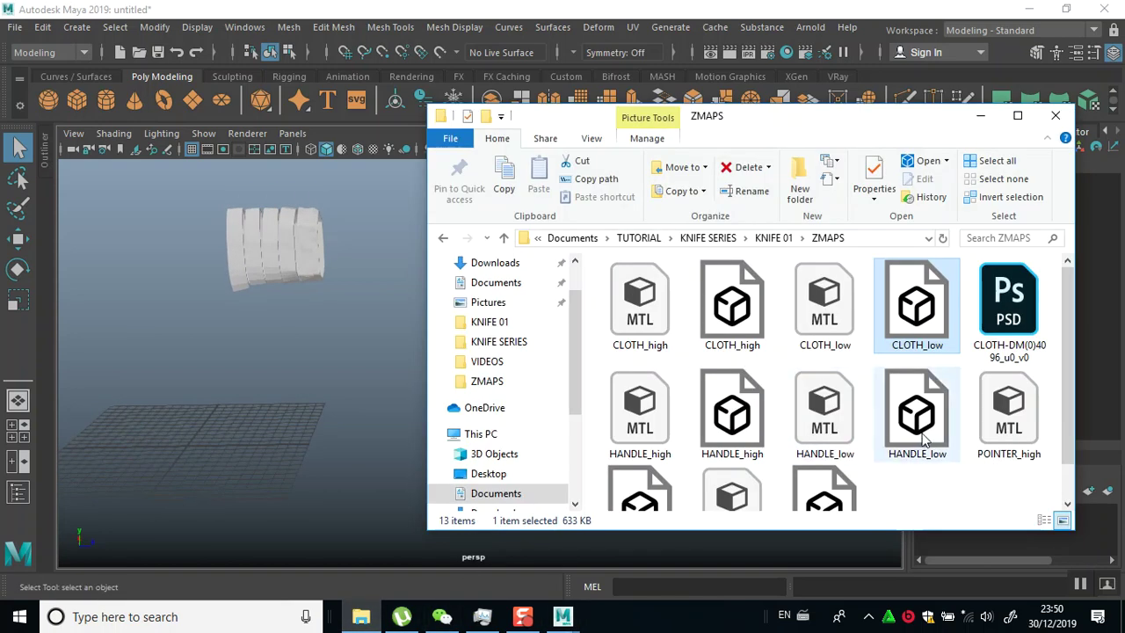
scroll(922, 440, "down", 1)
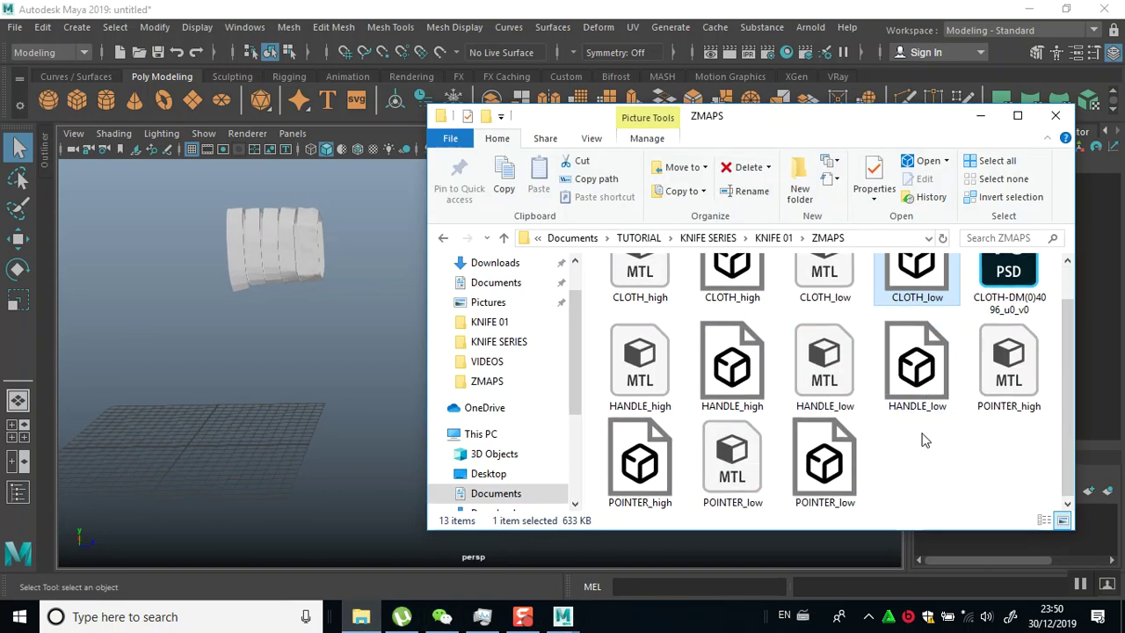
left_click(936, 388)
left_click_drag(927, 380, 338, 478)
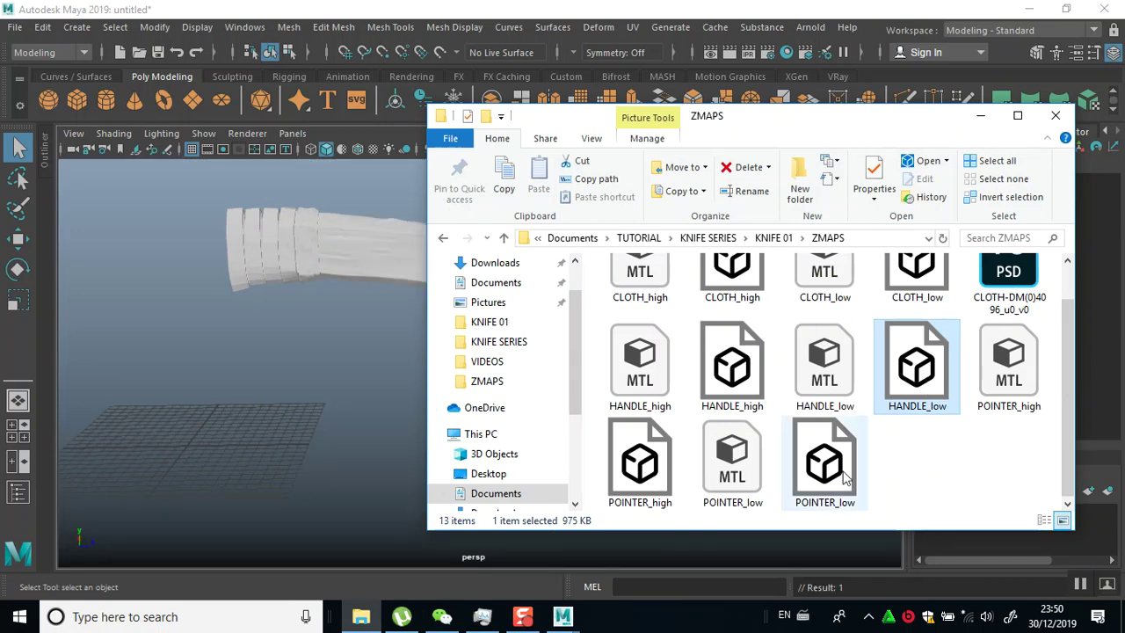
left_click_drag(834, 481, 295, 427)
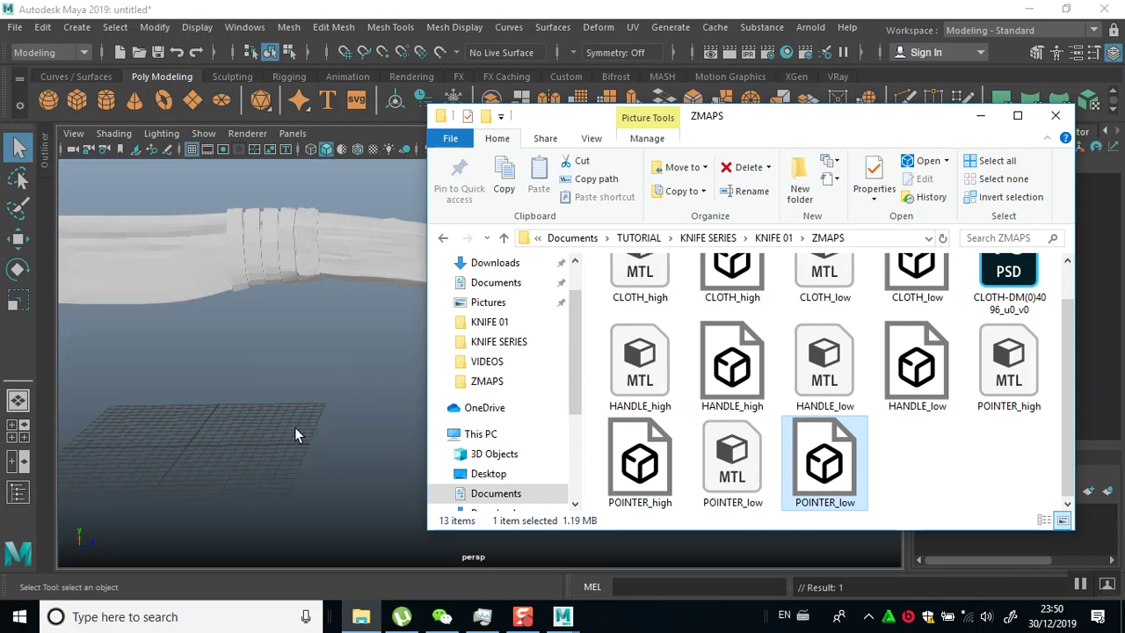
left_click(979, 115)
Select the handle and blade meshes together and switch to the UV Editing workspace
left_click_drag(492, 369, 500, 276, "alt")
right_click_drag(500, 276, 567, 420, "alt")
middle_click_drag(567, 420, 524, 534, "alt")
left_click_drag(523, 534, 460, 334, "alt")
left_click(523, 356)
left_click(738, 360)
middle_click_drag(751, 432, 640, 462, "alt")
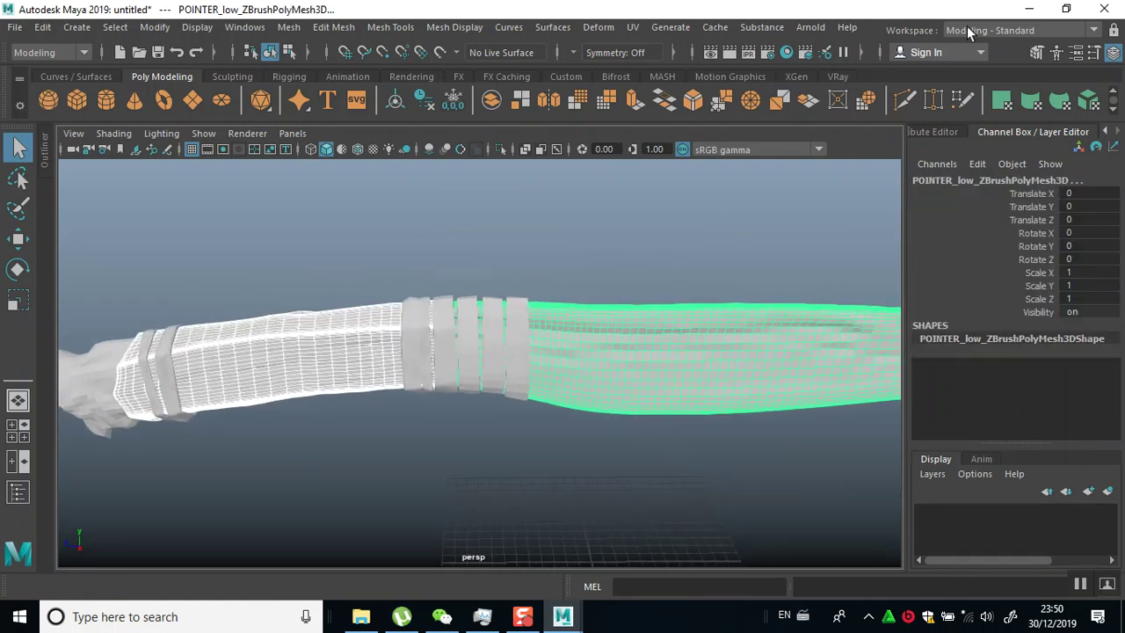
left_click(1054, 35)
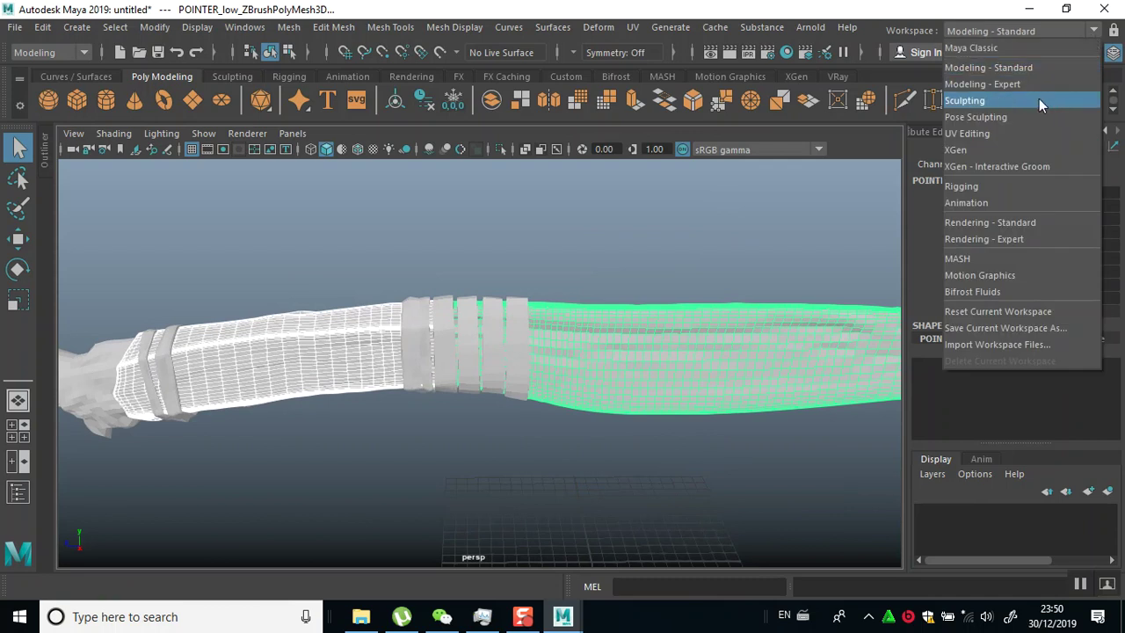
left_click(972, 134)
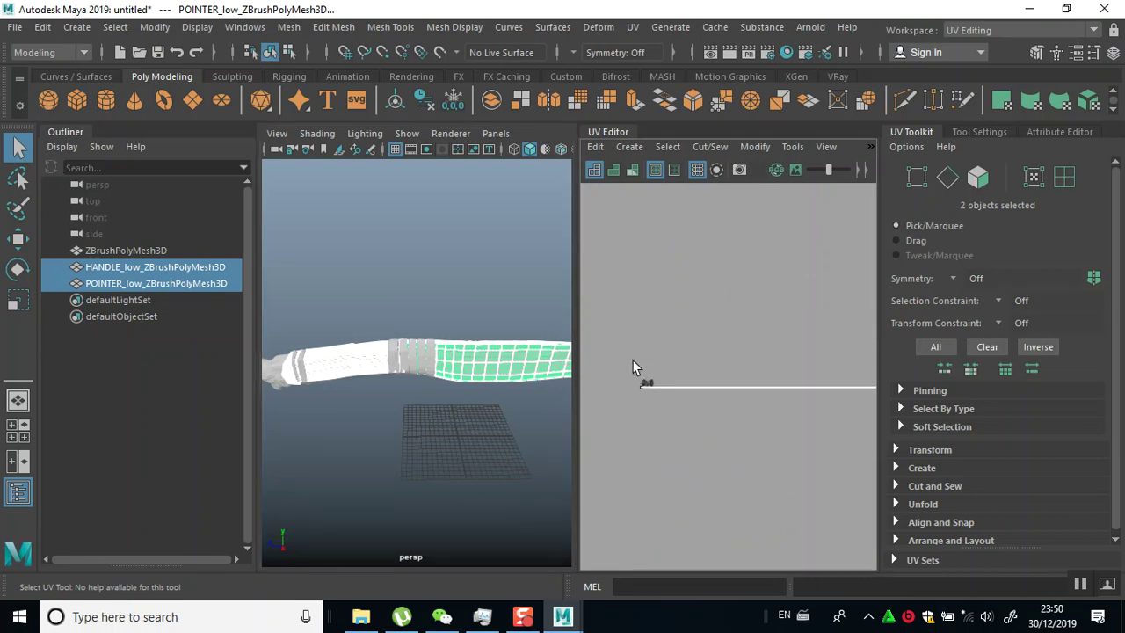
Select all UV shells of the handle and blade meshes in the UV Editor and delete them
right_click_drag(623, 351, 551, 327)
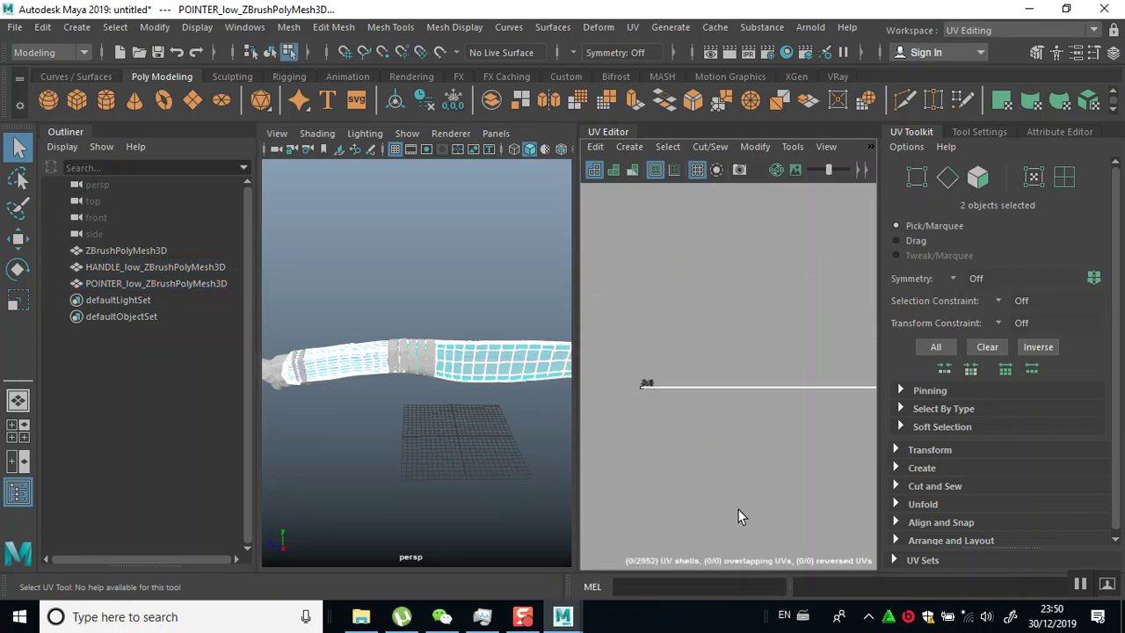
left_click_drag(738, 516, 743, 499)
scroll(661, 348, "down", 3)
left_click_drag(868, 513, 882, 525)
key("Delete")
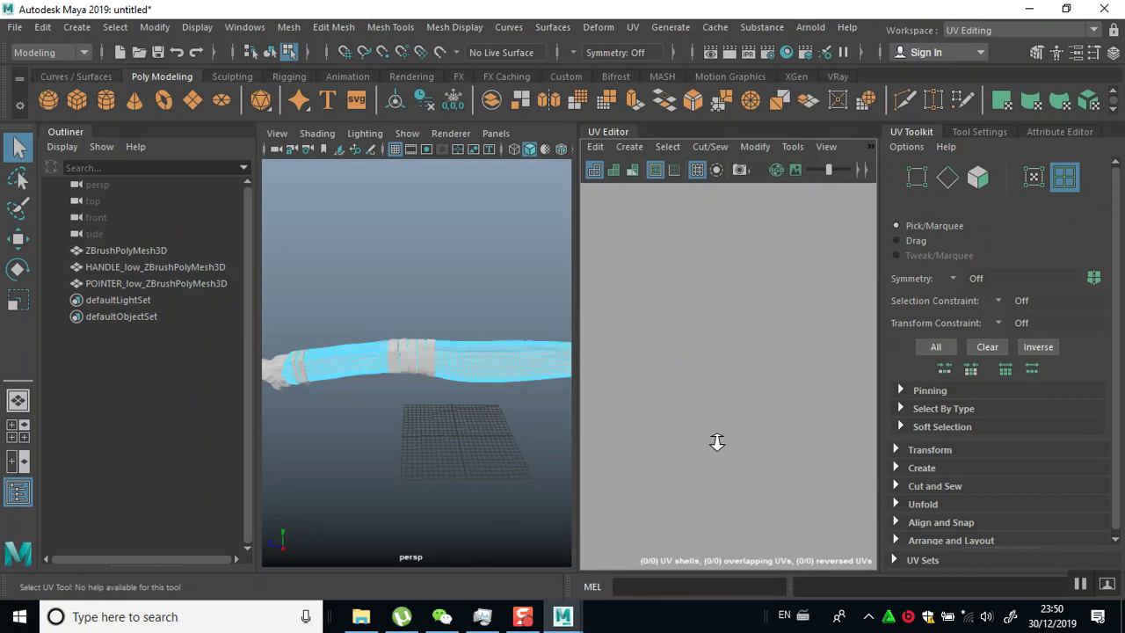
Return to object mode in the viewport and select the cloth wrap mesh
left_click(395, 364)
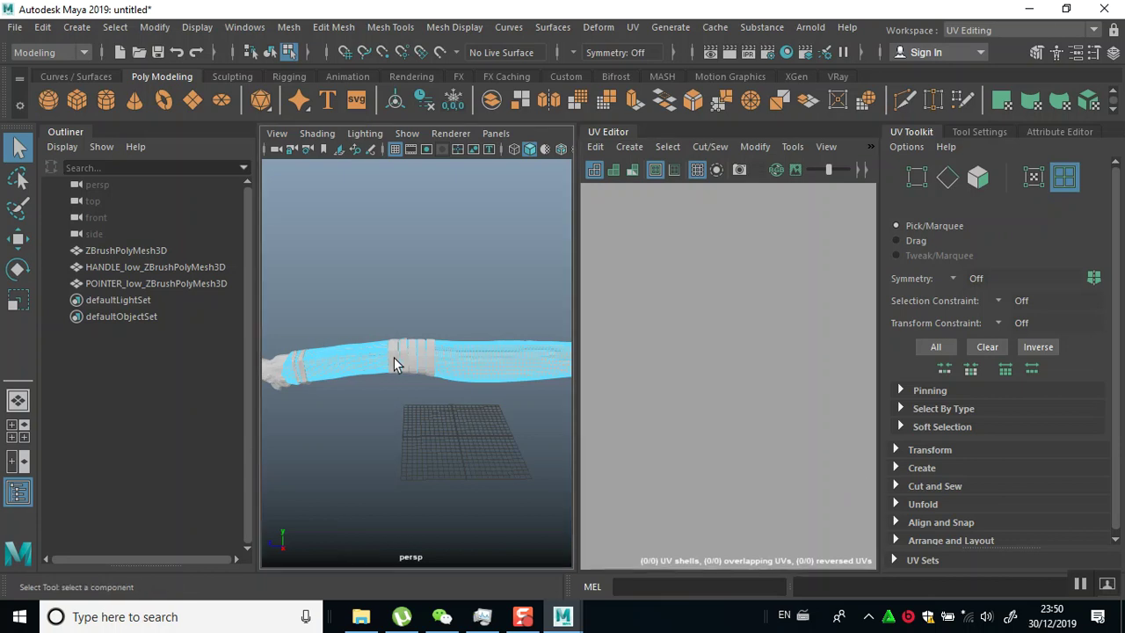
right_click_drag(436, 278, 447, 278, "alt")
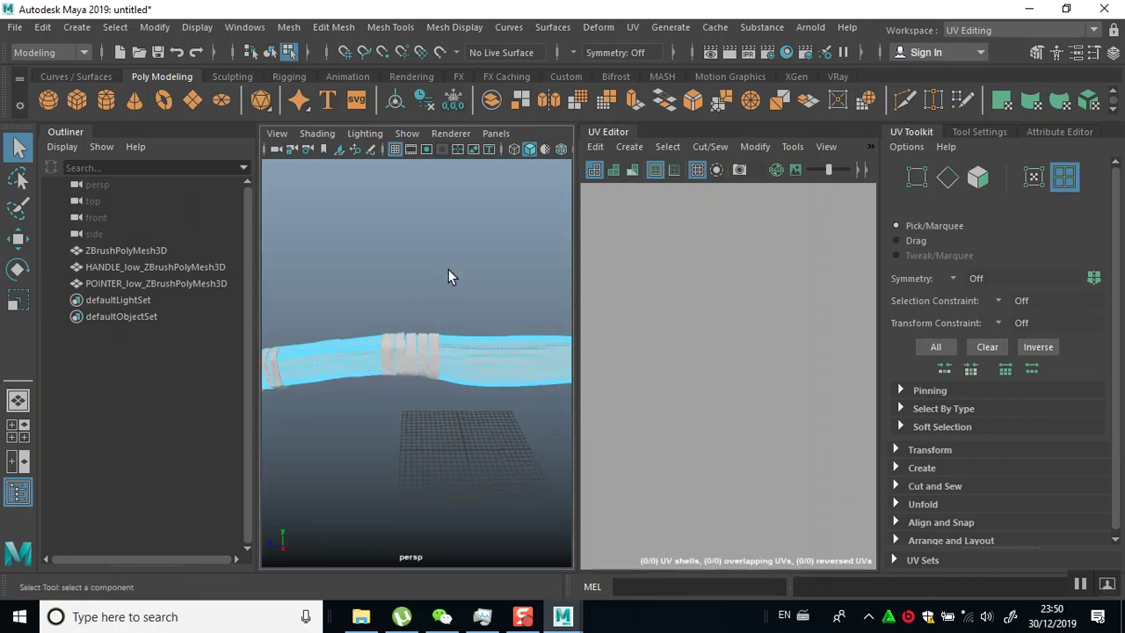
right_click_drag(432, 216, 532, 138)
left_click(439, 352)
left_click(432, 355)
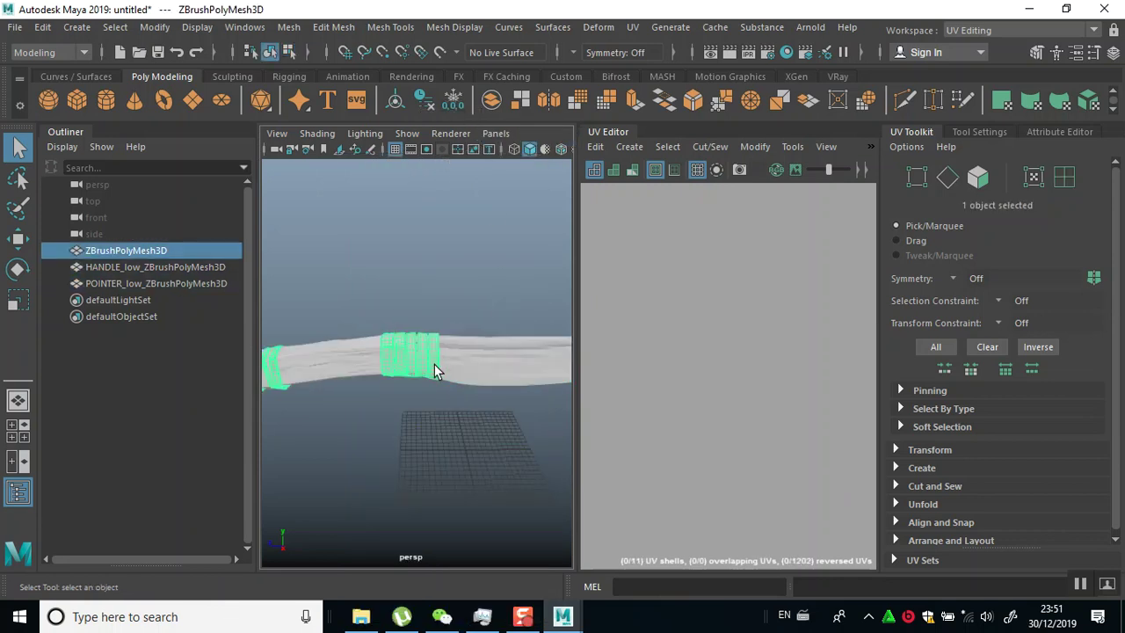
Examine the cloth mesh's existing UV shells and their placement on the grid in the UV Editor
left_click(756, 409)
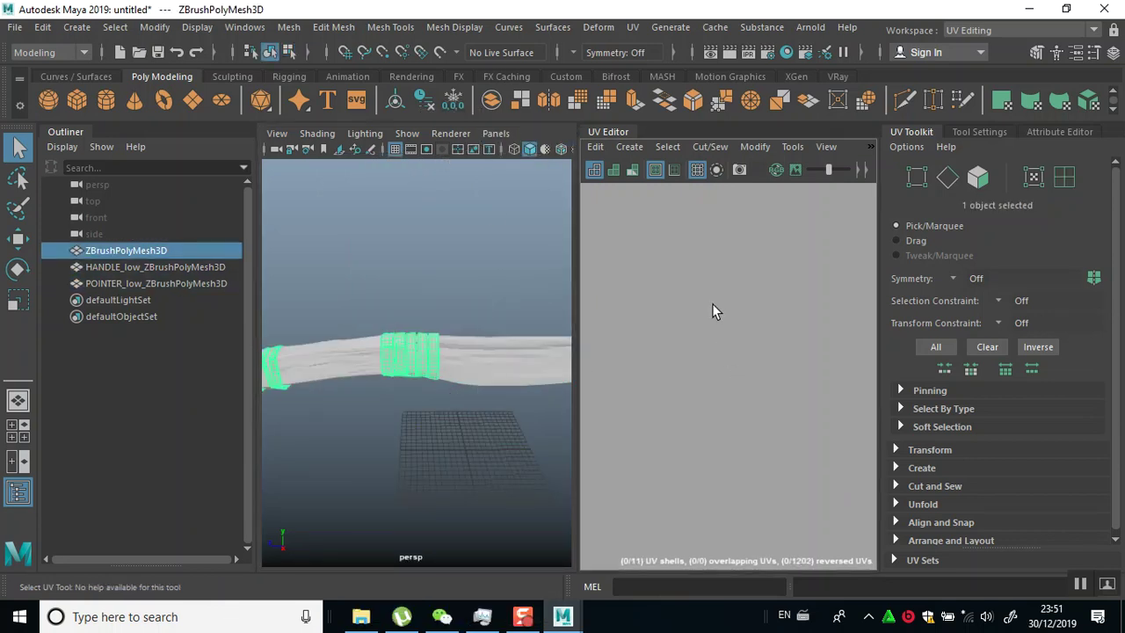
scroll(712, 311, "down", 2)
scroll(717, 311, "up", 4)
middle_click_drag(720, 329, 759, 493, "alt")
right_click_drag(720, 367, 735, 597, "alt")
middle_click_drag(666, 424, 727, 326, "alt")
right_click_drag(723, 304, 700, 615, "alt")
middle_click_drag(720, 485, 742, 284, "alt")
right_click_drag(743, 284, 738, 559, "alt")
middle_click_drag(676, 454, 725, 364, "alt")
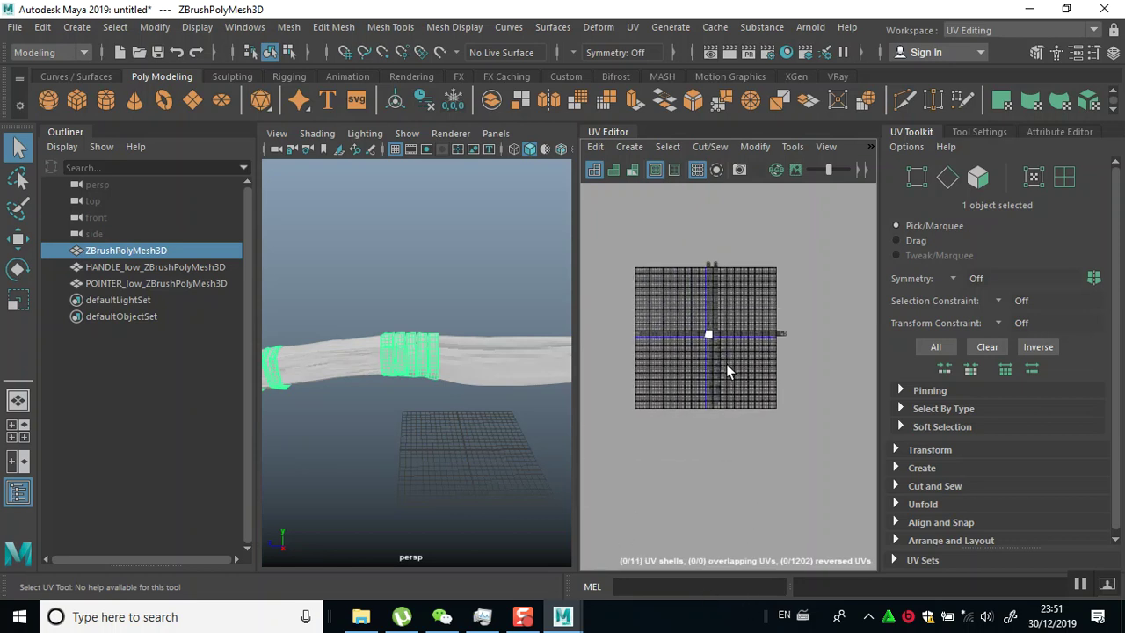
right_click_drag(795, 284, 796, 561, "alt")
middle_click_drag(715, 473, 989, 366, "alt")
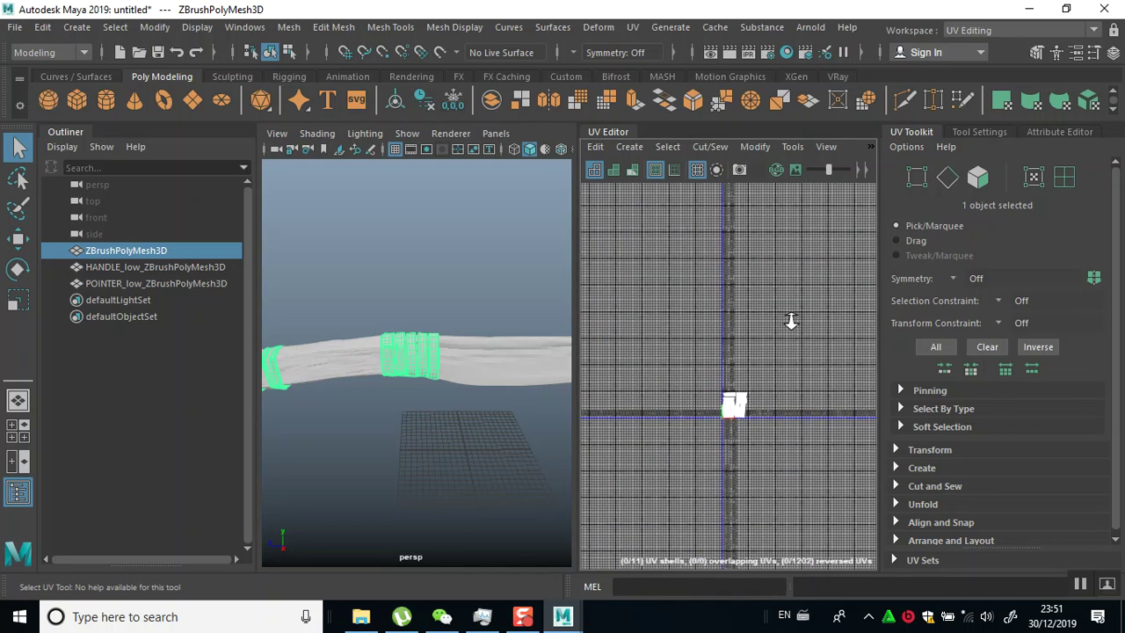
right_click_drag(791, 320, 795, 585, "alt")
middle_click_drag(736, 466, 824, 281, "alt")
right_click_drag(779, 253, 748, 518, "alt")
middle_click_drag(731, 515, 816, 408, "alt")
right_click_drag(781, 369, 758, 466, "alt")
middle_click_drag(758, 467, 849, 431, "alt")
right_click_drag(838, 329, 805, 459, "alt")
middle_click_drag(779, 445, 865, 448, "alt")
right_click_drag(803, 419, 792, 496, "alt")
Select the blade and handle meshes together to check their UVs in the UV Editor
left_click(540, 376)
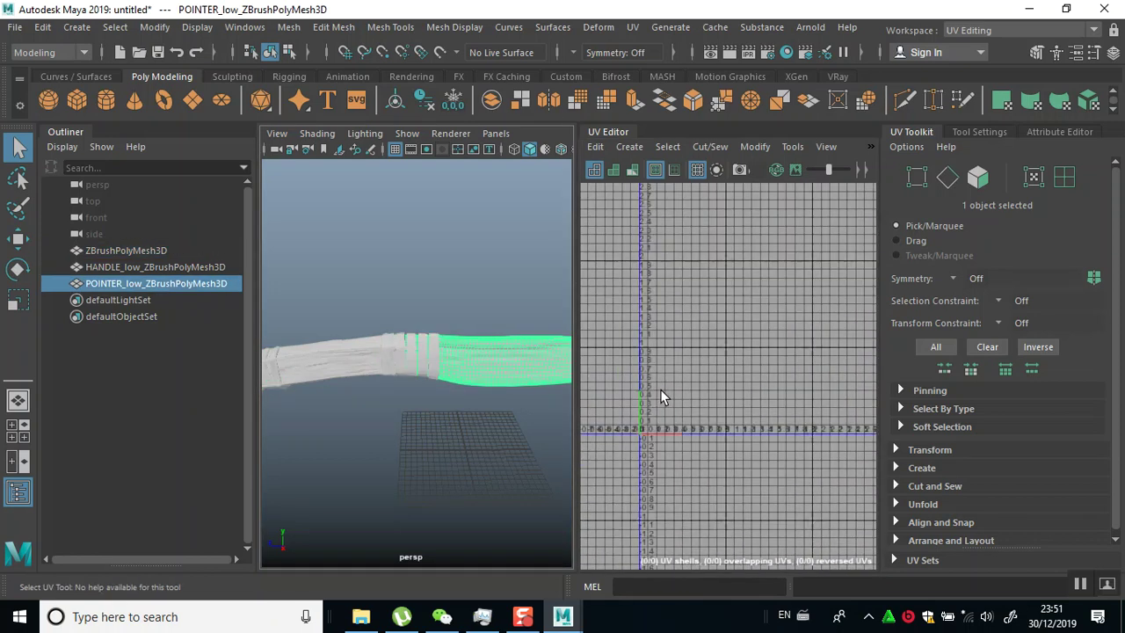
left_click(351, 365, "shift")
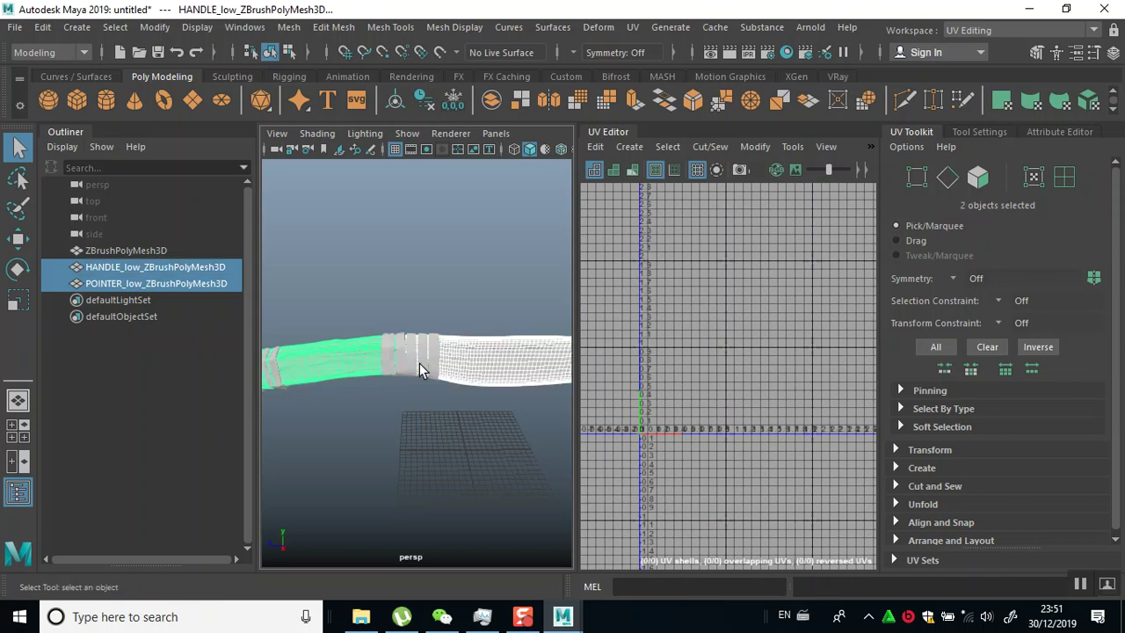
left_click_drag(508, 403, 448, 364, "alt")
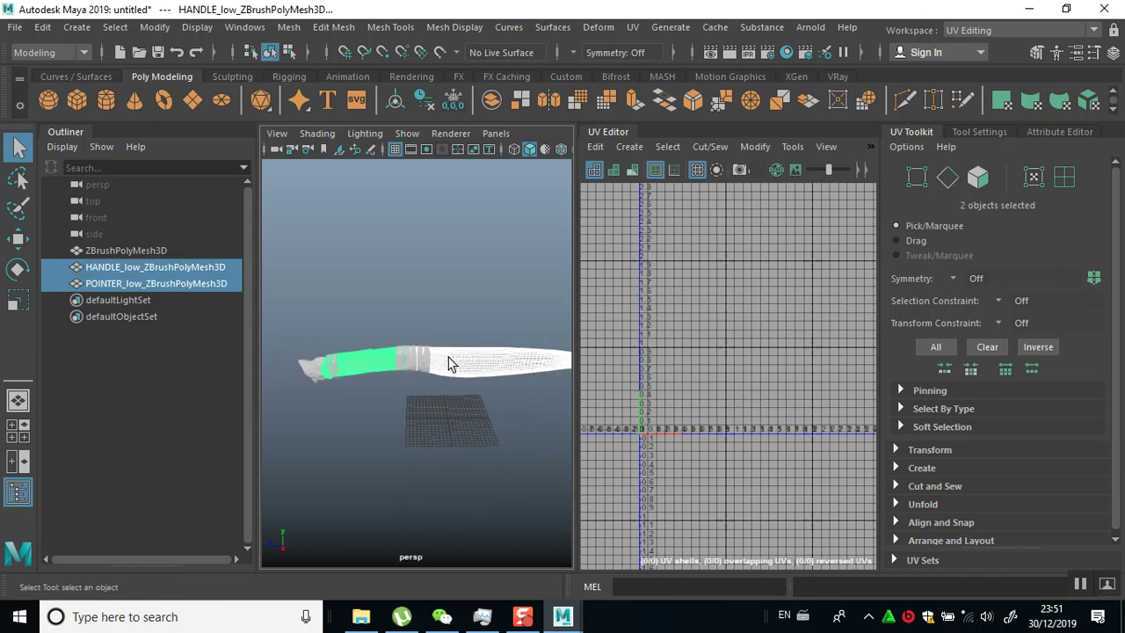
Start saving the scene and browse to the Documents\TUTORIAL\KNIFE SERIES\KNIFE 01 folder
key("ctrl+s")
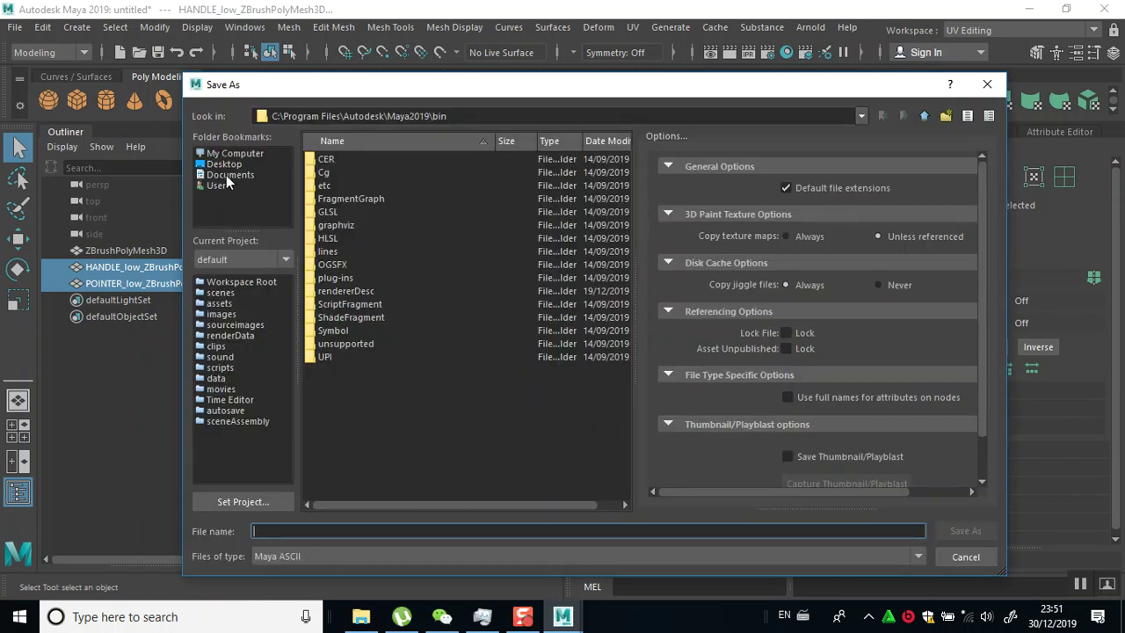
left_click(226, 175)
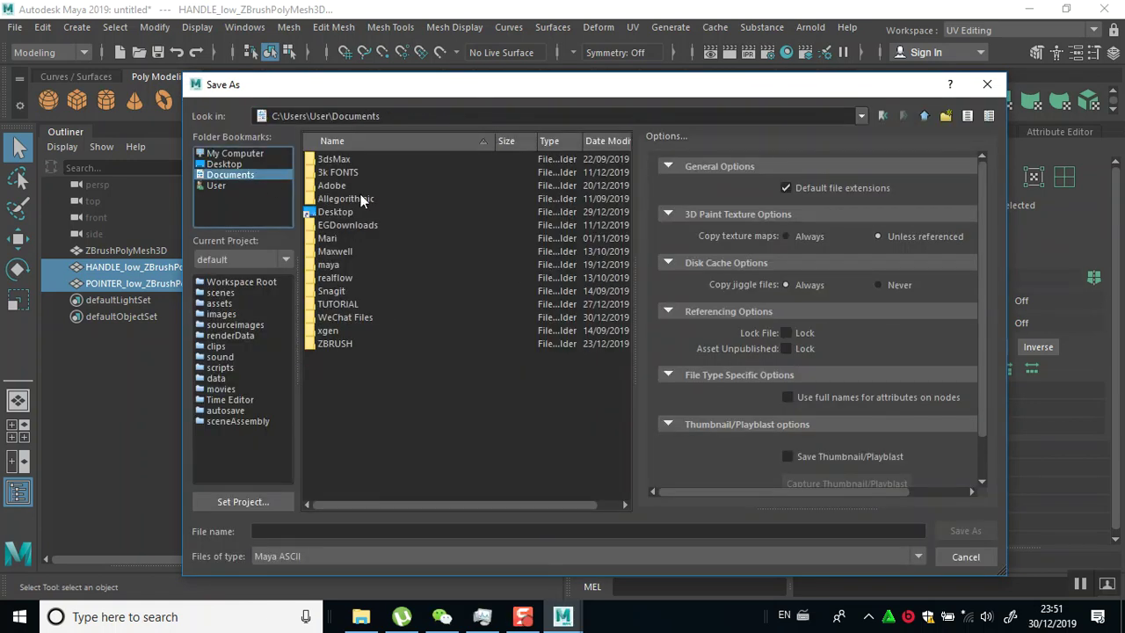
double_click(339, 304)
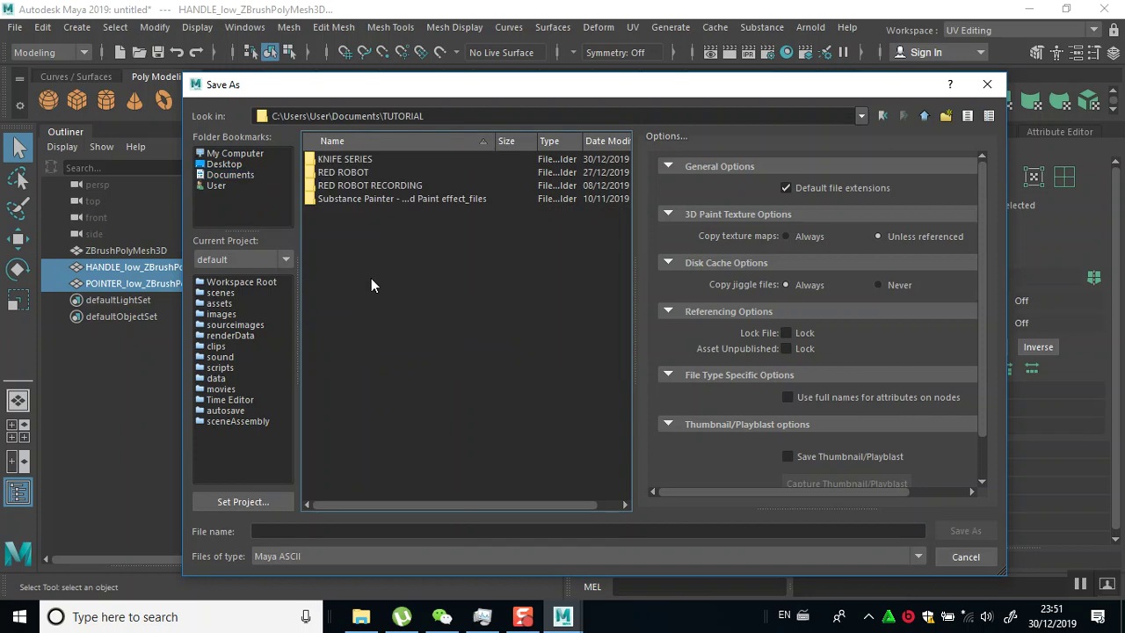
double_click(349, 160)
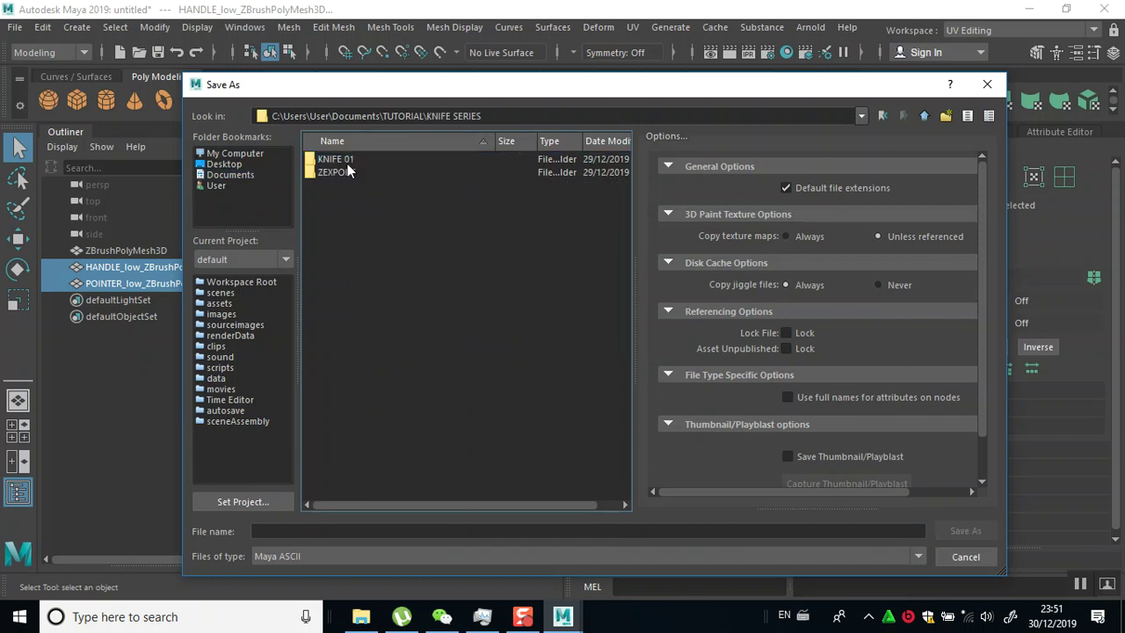
double_click(339, 160)
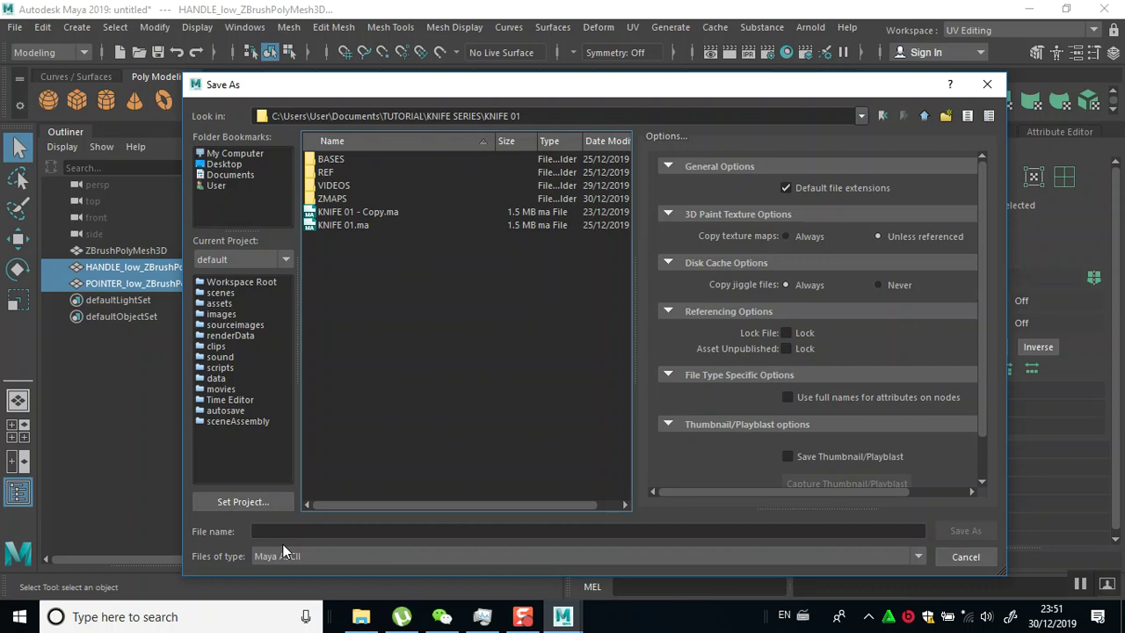
Reuse the existing KNIFE 01 file name as a base and save the Maya ASCII scene as KNIFE 01 PREP
left_click(346, 225)
double_click(340, 531)
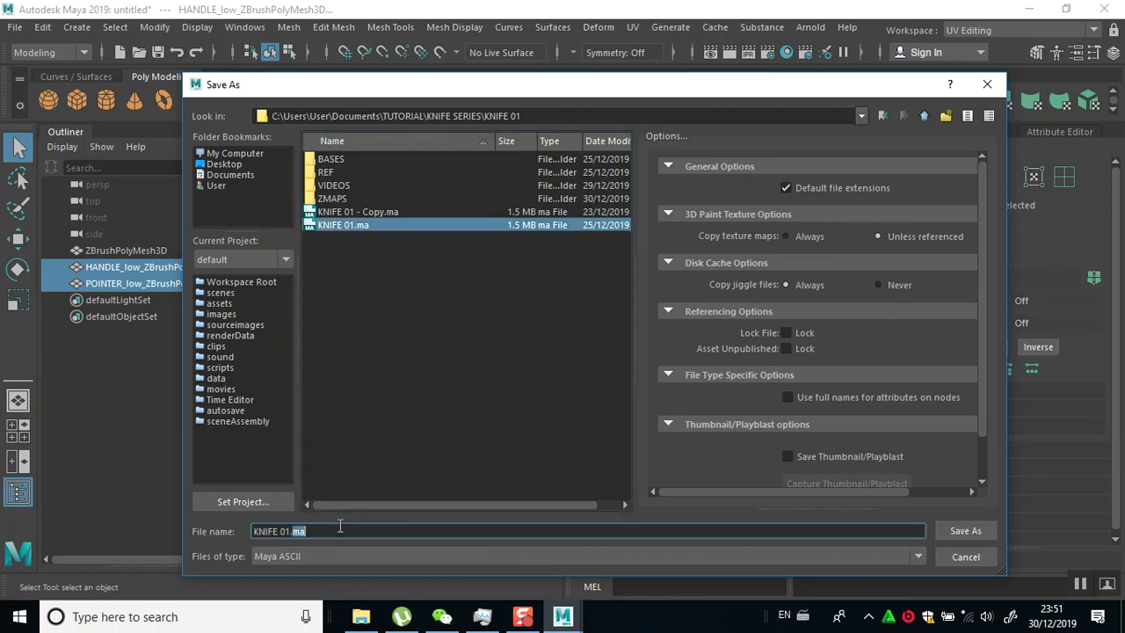
key("BackSpace")
key("BackSpace")
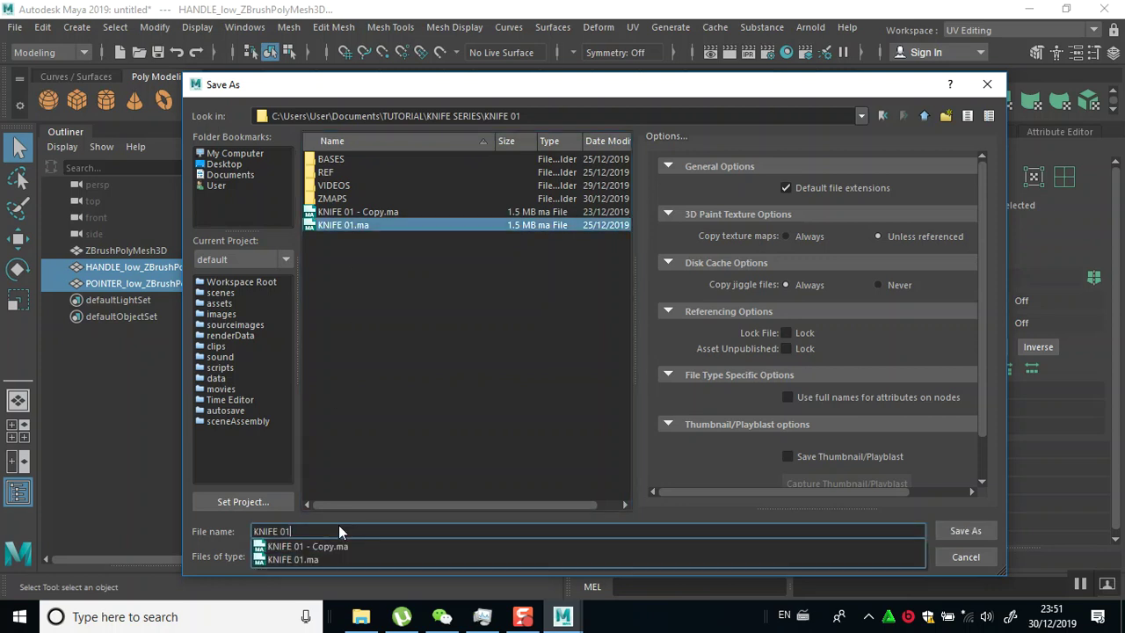
type("PREP")
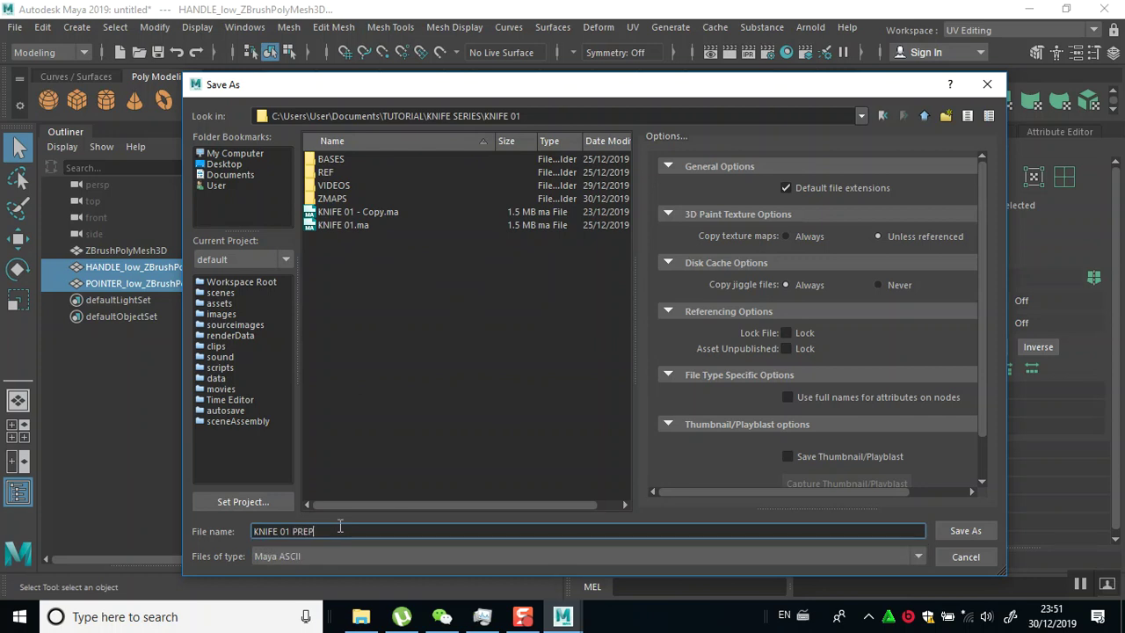
key("Return")
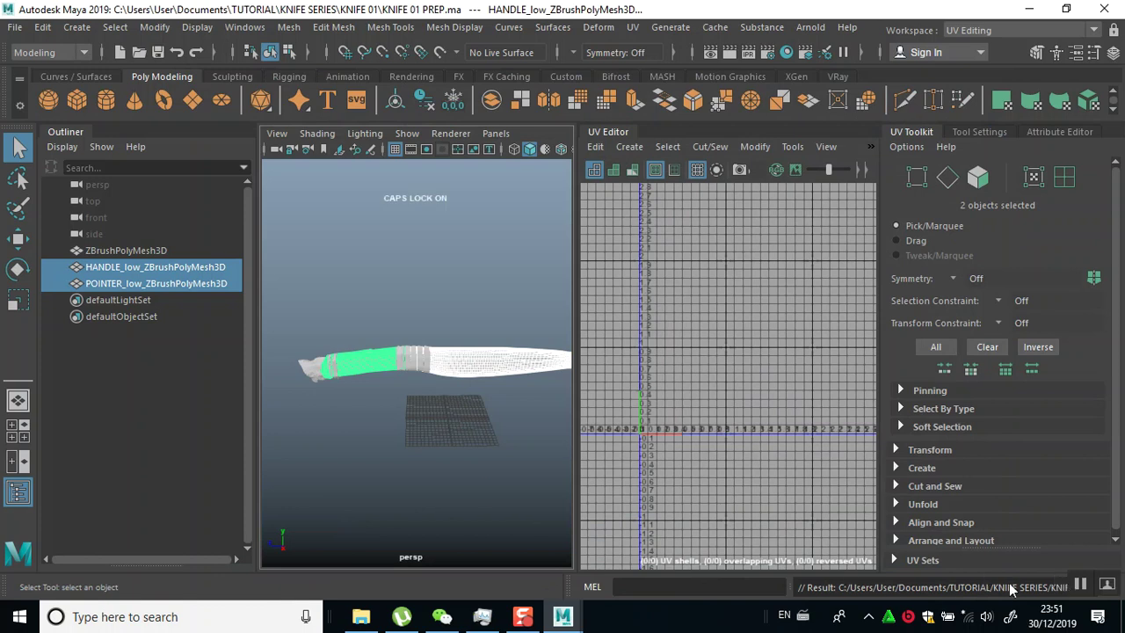
Collapse the Outliner to enlarge the viewport, then select the handle mesh and isolate it
right_click_drag(398, 357, 469, 369, "alt")
left_click_drag(469, 369, 467, 324, "alt")
right_click_drag(466, 325, 391, 298, "alt")
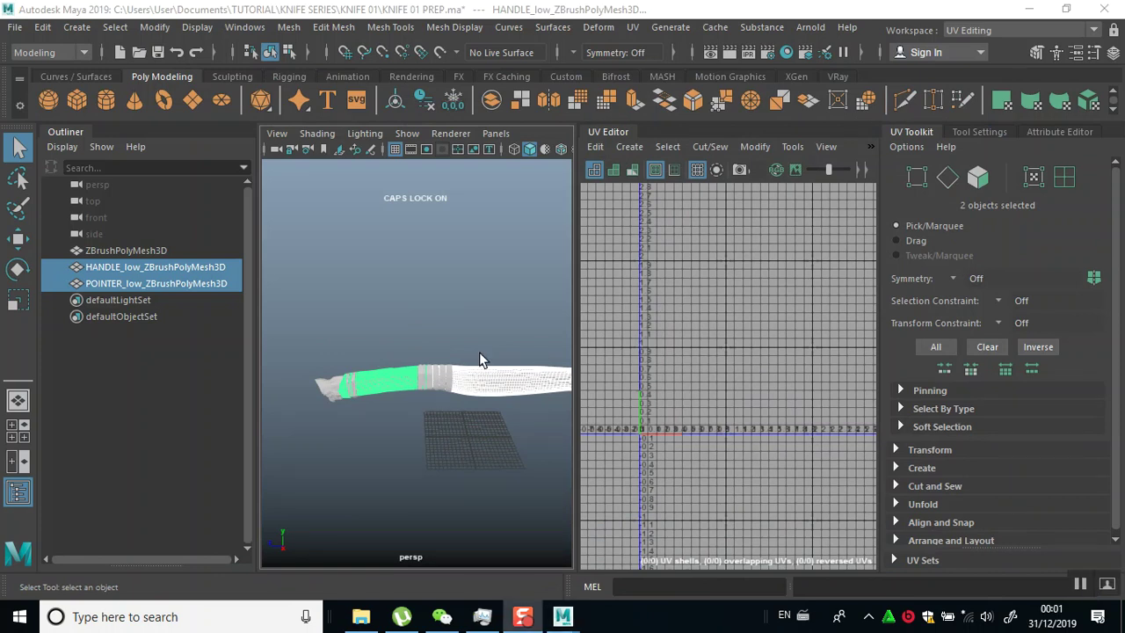
scroll(442, 371, "up", 5)
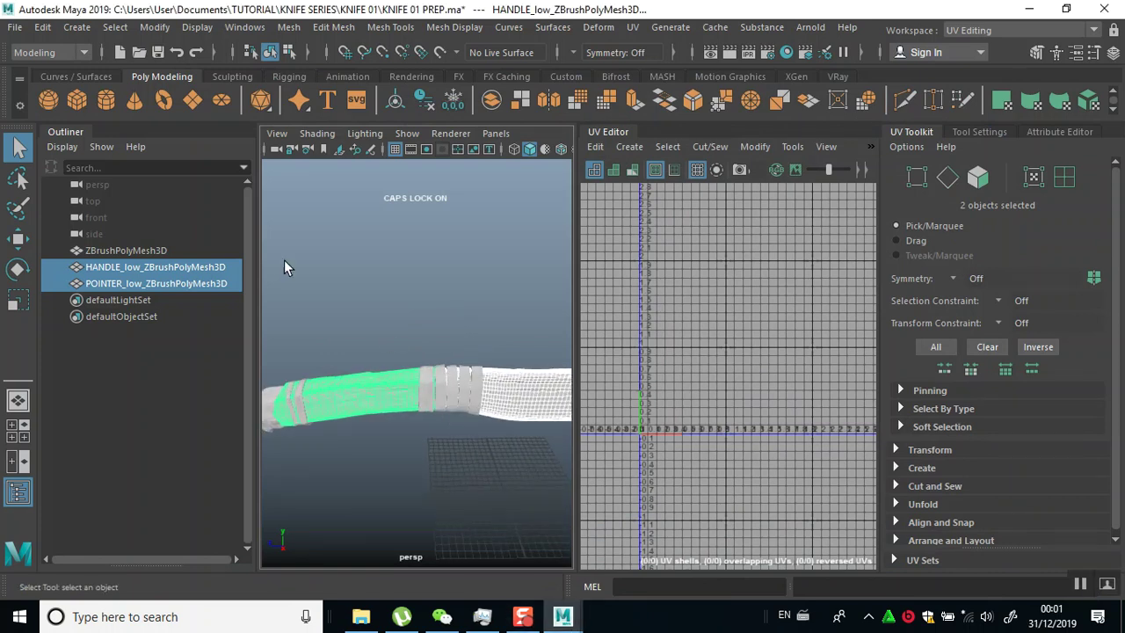
left_click(67, 133)
scroll(352, 413, "up", 3)
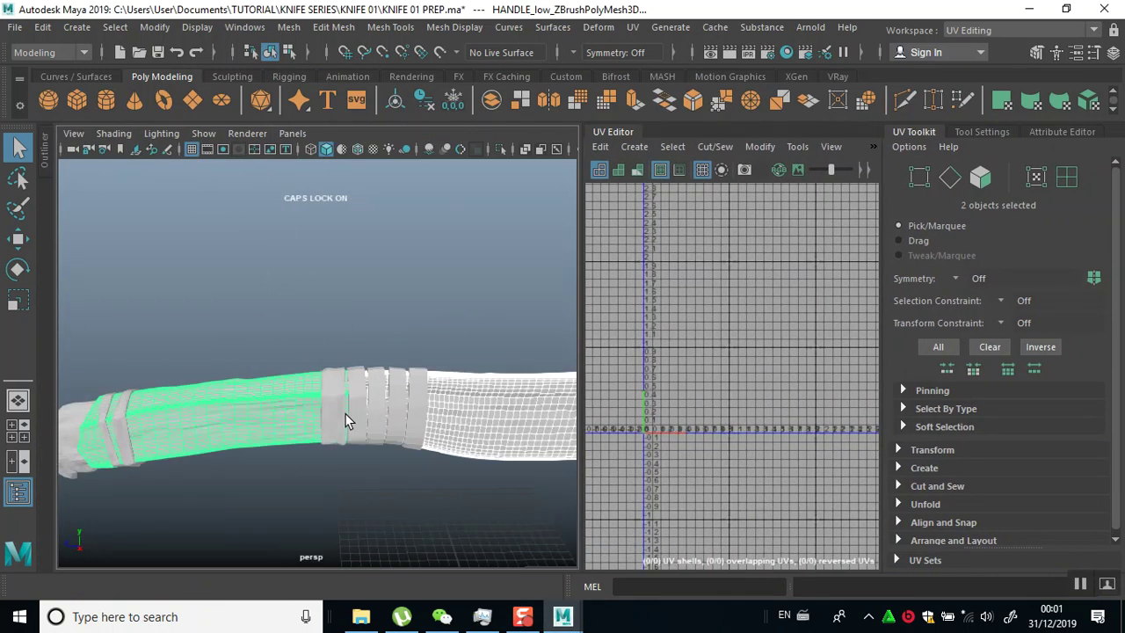
middle_click_drag(430, 361, 449, 323, "alt")
scroll(440, 404, "down", 3)
middle_click_drag(387, 375, 406, 367, "alt")
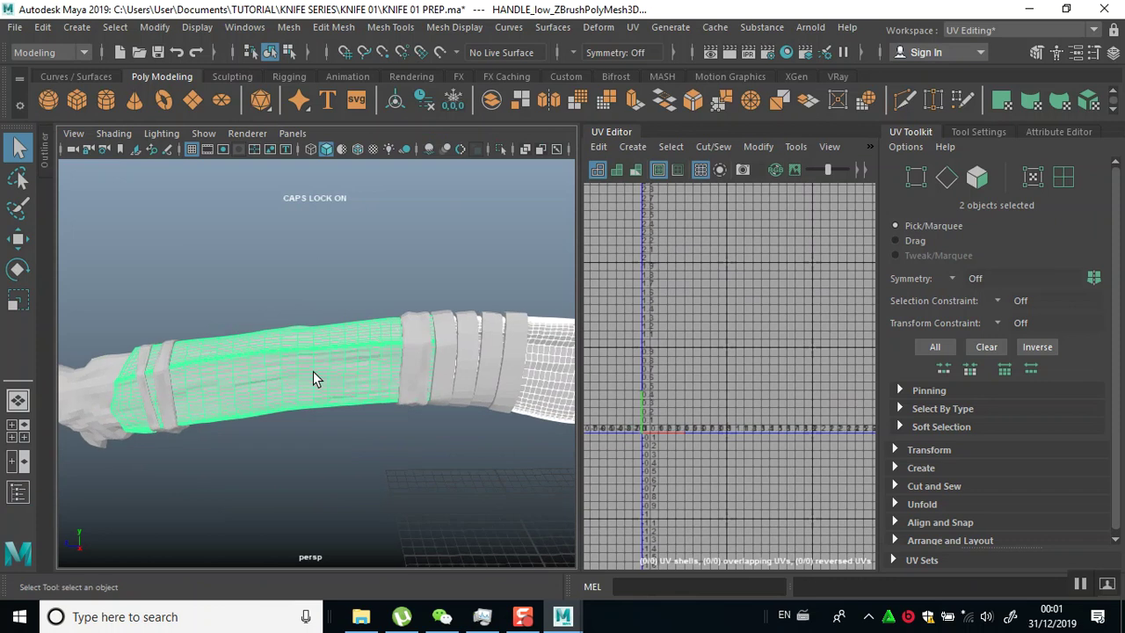
left_click(313, 376)
left_click(499, 148)
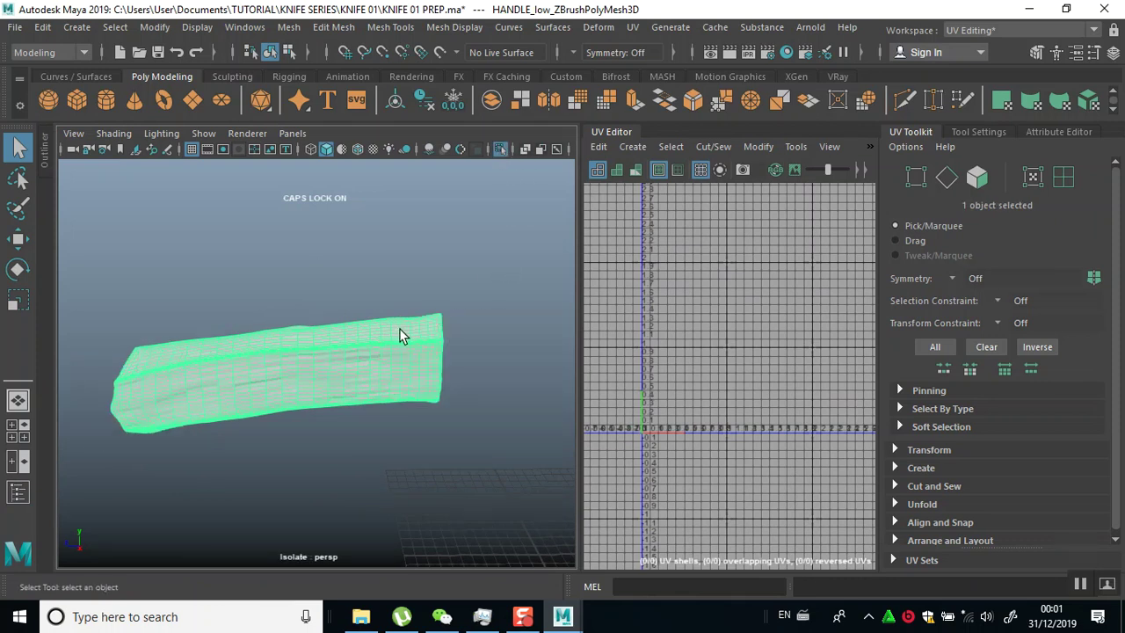
Assign a new Lambert material to the isolated handle mesh, return to the UV Toolkit and clear the selection
left_click_drag(396, 334, 366, 405, "alt")
middle_click_drag(366, 405, 474, 373, "alt")
scroll(439, 467, "up", 4)
left_click_drag(440, 467, 339, 355, "alt")
scroll(374, 319, "down", 5)
right_click_drag(339, 355, 311, 386, "alt")
left_click_drag(311, 386, 338, 360, "alt")
middle_click_drag(338, 361, 329, 384, "alt")
right_click_drag(328, 384, 518, 497, "alt")
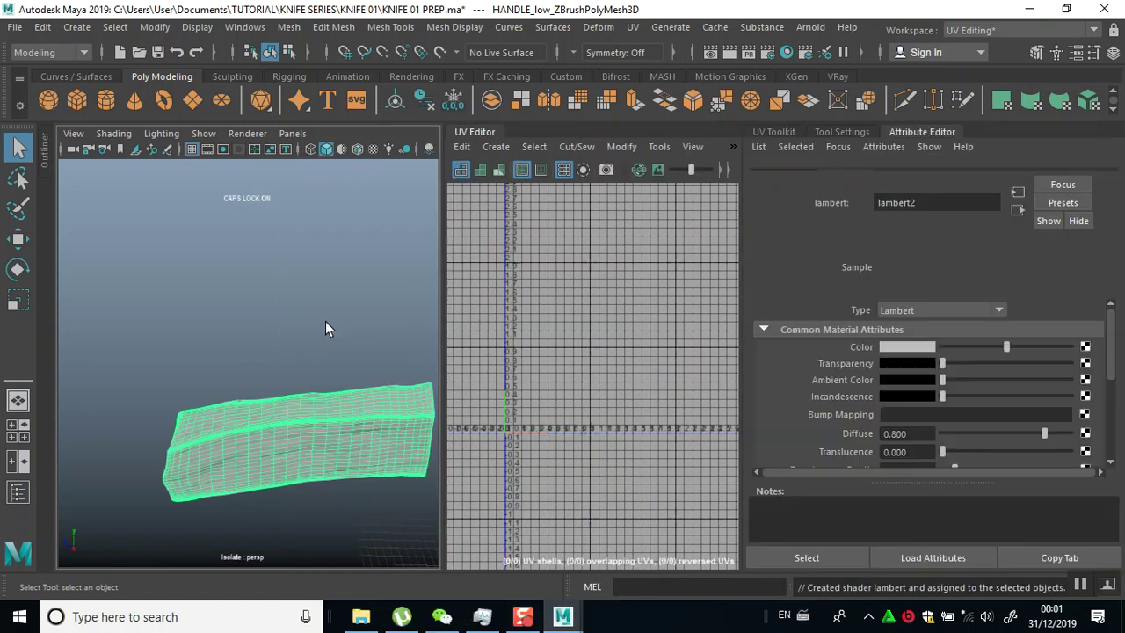
left_click(773, 132)
left_click(741, 231)
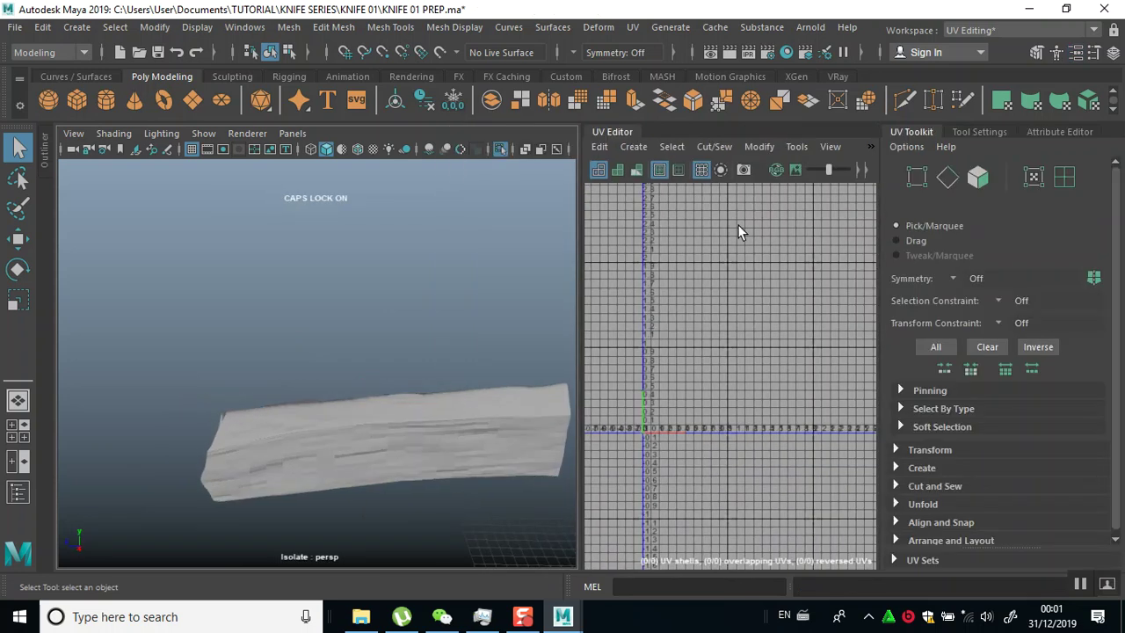
Switch the handle mesh to face mode and select all of its faces
left_click(348, 385)
mouse_move(381, 339)
right_mouse_down("alt")
mouse_move(392, 355)
mouse_move(376, 330)
right_mouse_up("alt")
left_click_drag(376, 331, 381, 334, "alt")
right_click_drag(382, 330, 380, 208)
left_click_drag(86, 255, 453, 563)
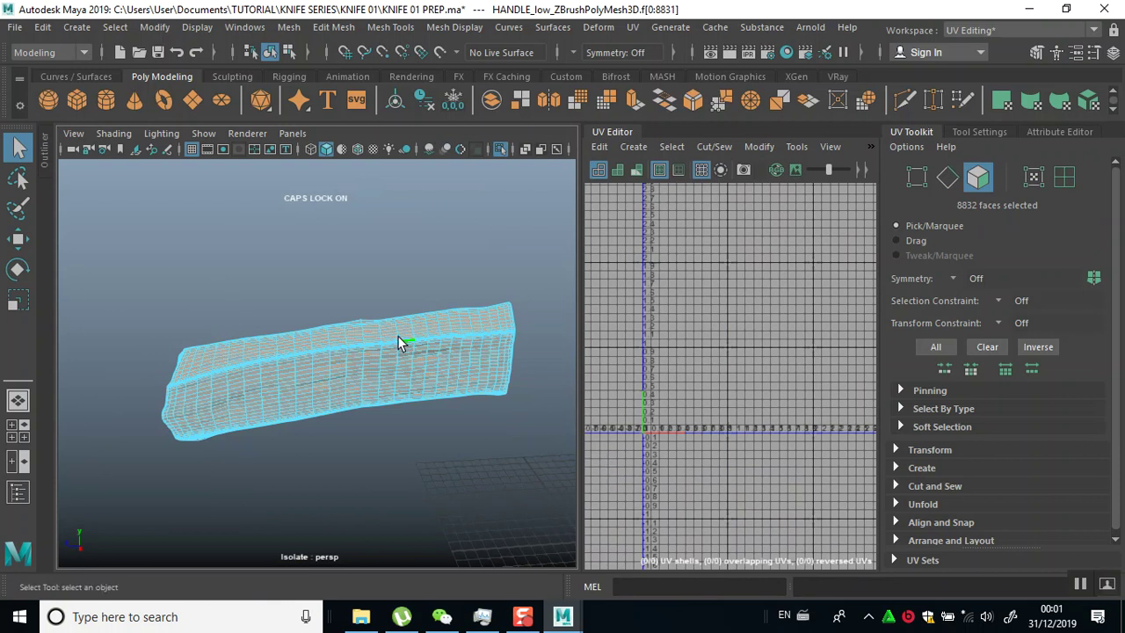
right_click_drag(397, 290, 360, 407, "alt")
left_click_drag(359, 407, 251, 445, "alt")
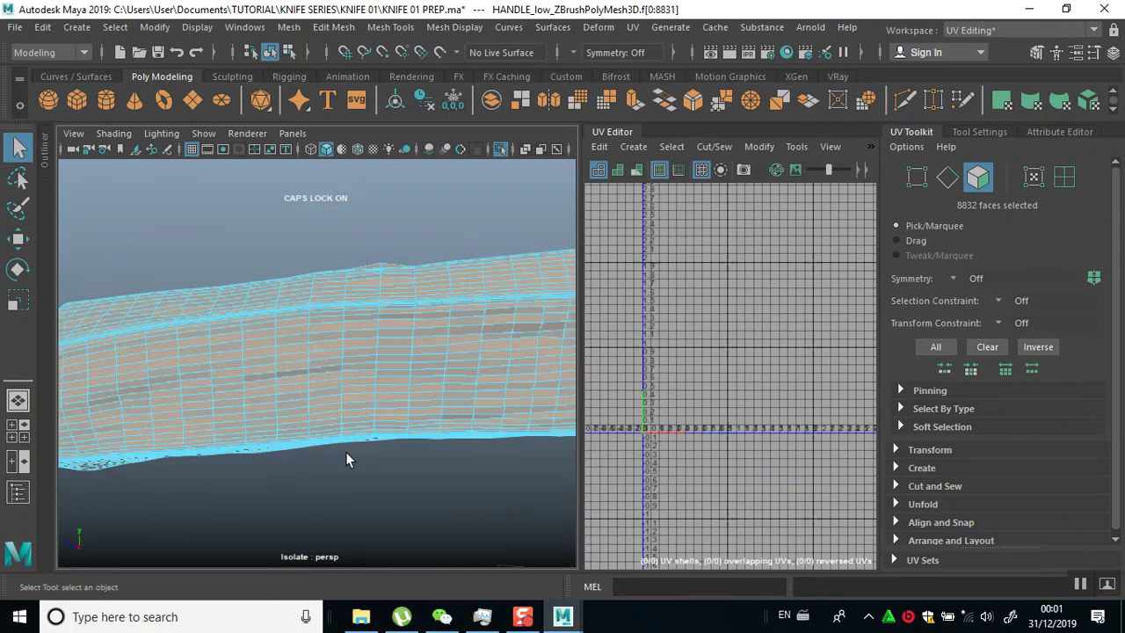
right_click_drag(251, 444, 234, 346, "alt")
Expand the Transform, Create, Cut and Sew, and Unfold sections of the UV Toolkit
left_click(919, 467)
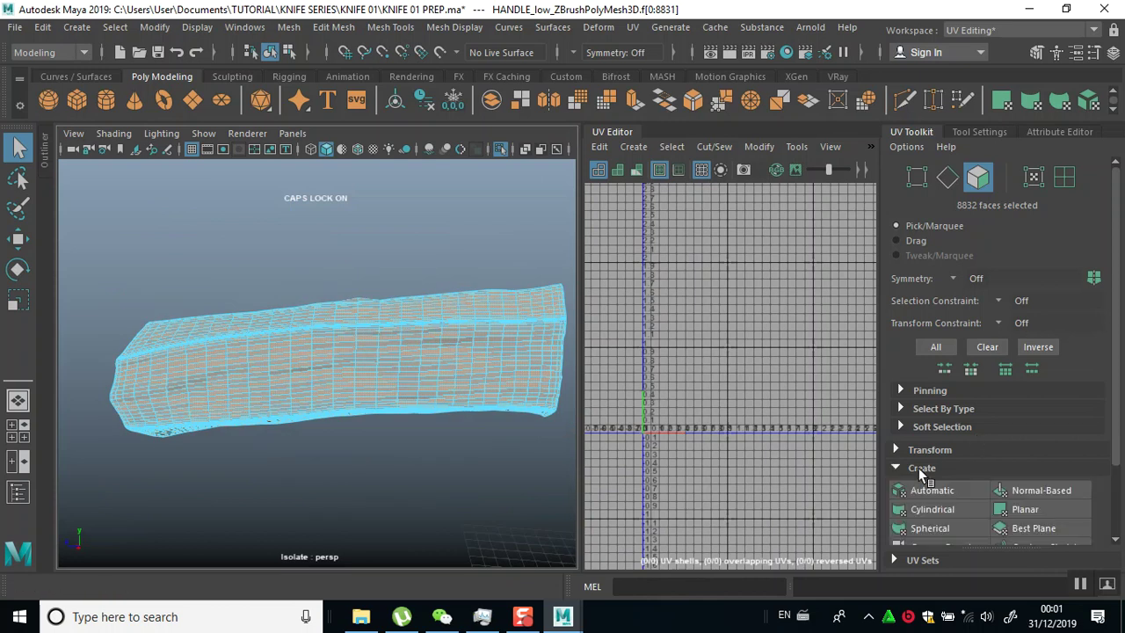
left_click(917, 449)
scroll(917, 452, "down", 8)
scroll(921, 467, "down", 2)
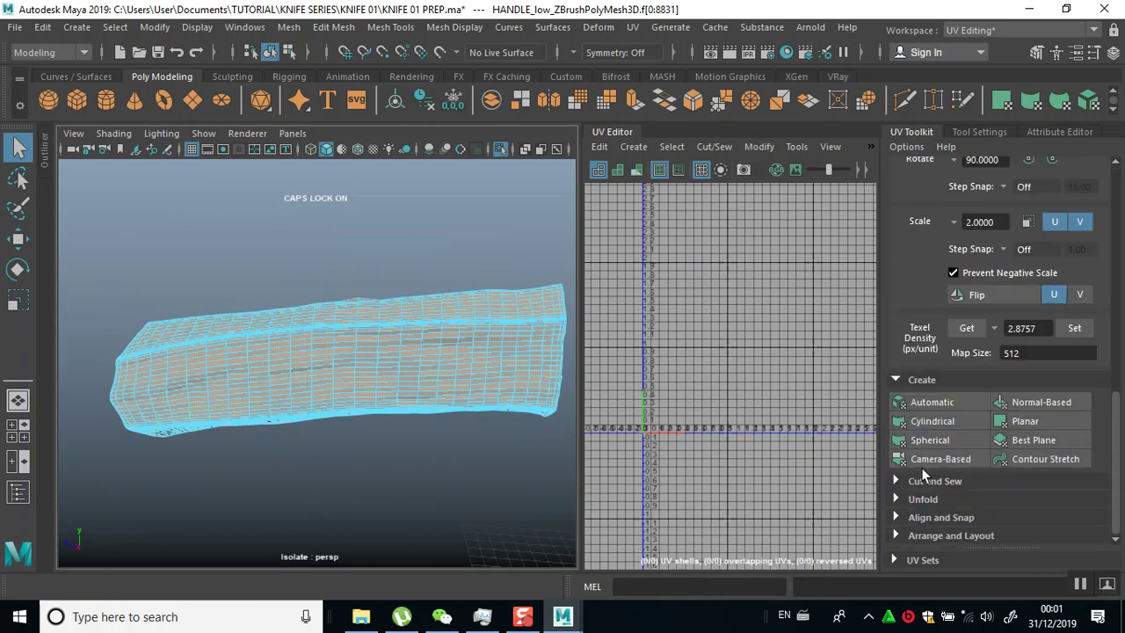
left_click(909, 481)
scroll(955, 494, "down", 4)
left_click(913, 499)
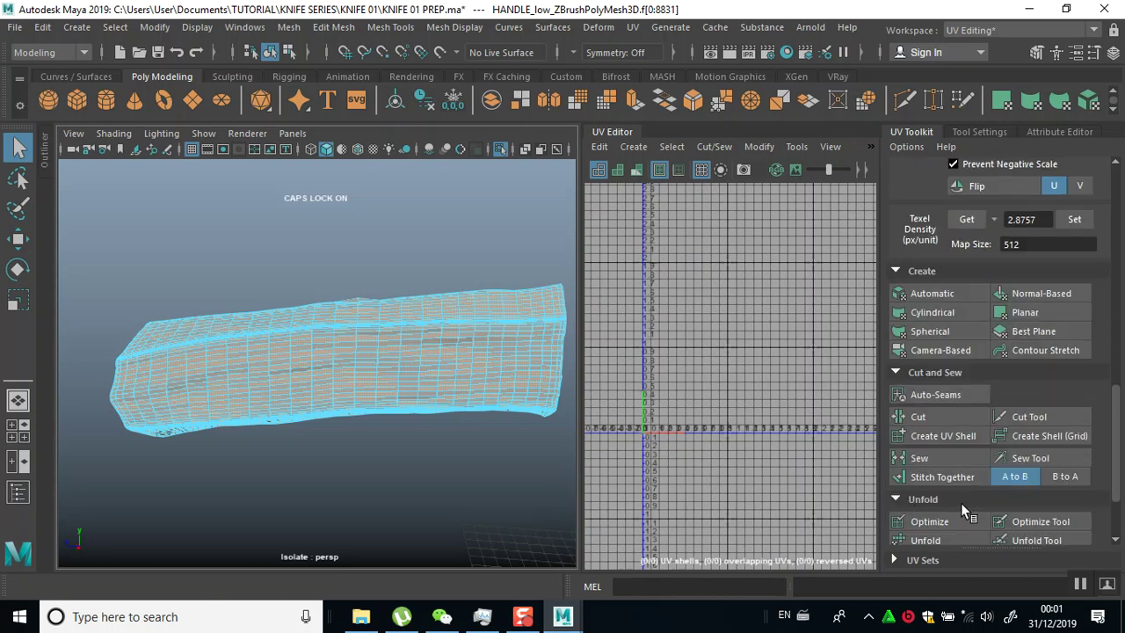
scroll(966, 512, "down", 4)
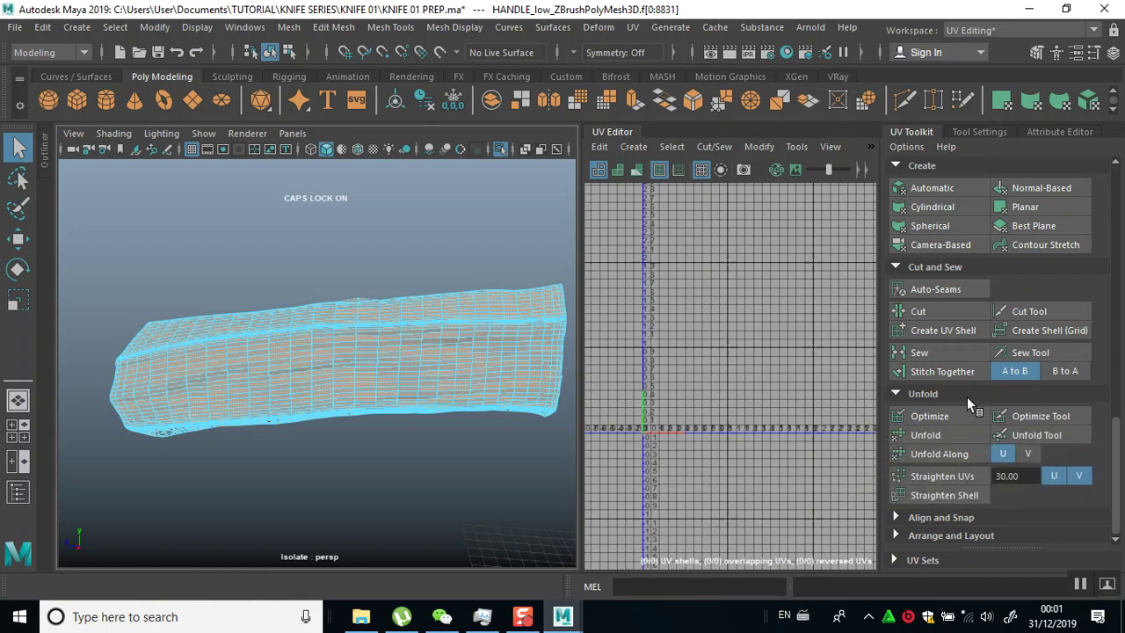
Create the handle's UVs with a Best Plane projection, using all its faces to define the projection plane
scroll(966, 396, "up", 7)
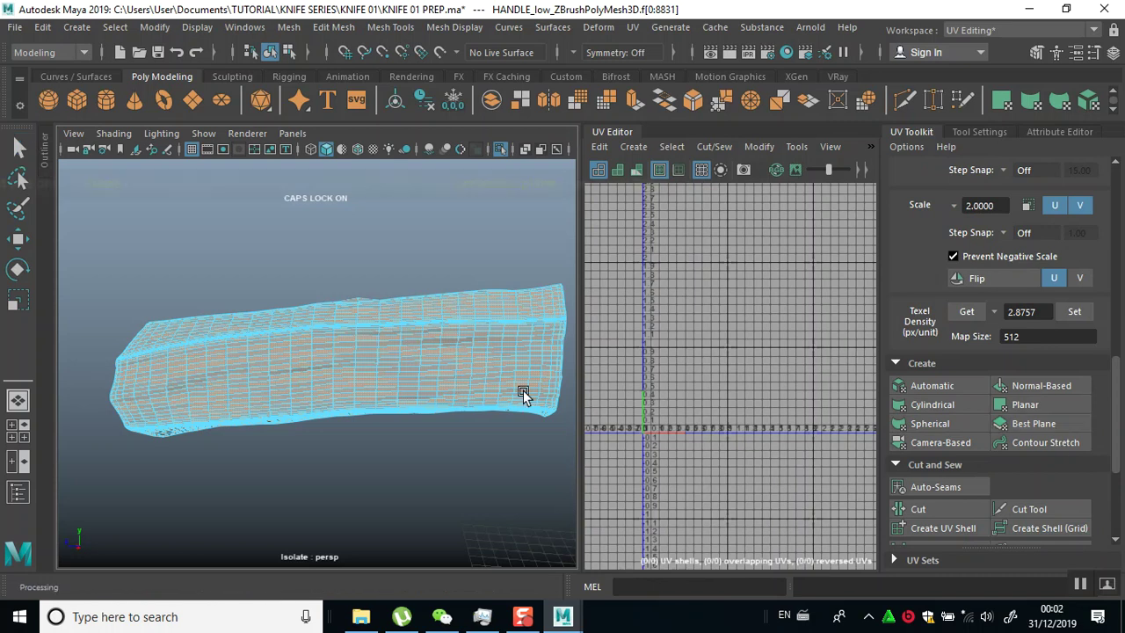
scroll(524, 394, "down", 3)
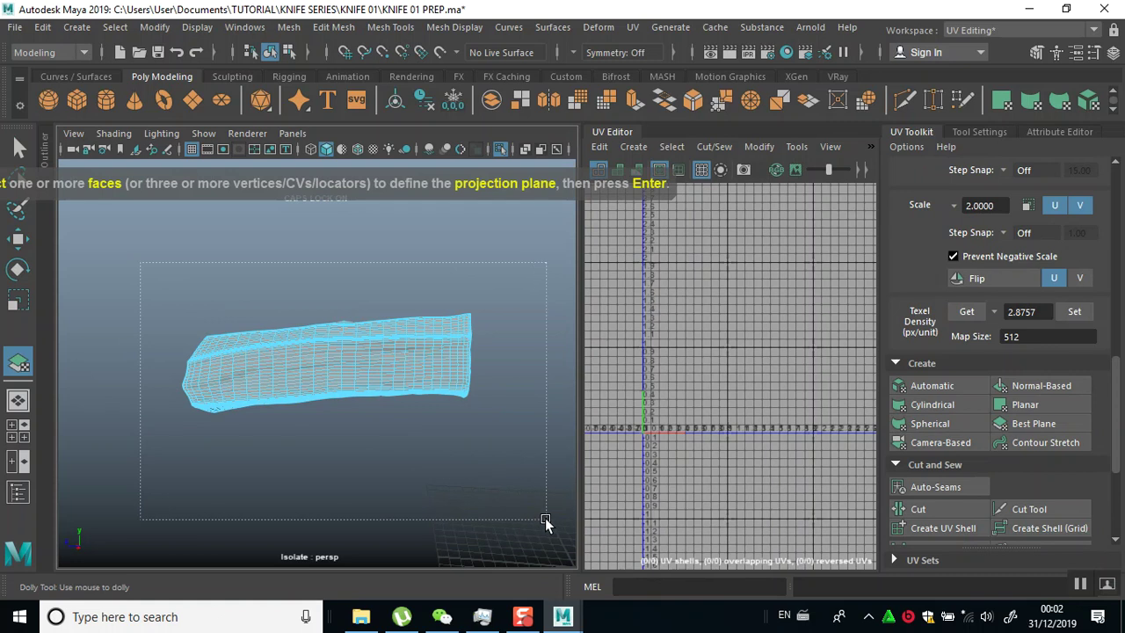
left_click_drag(546, 521, 546, 521)
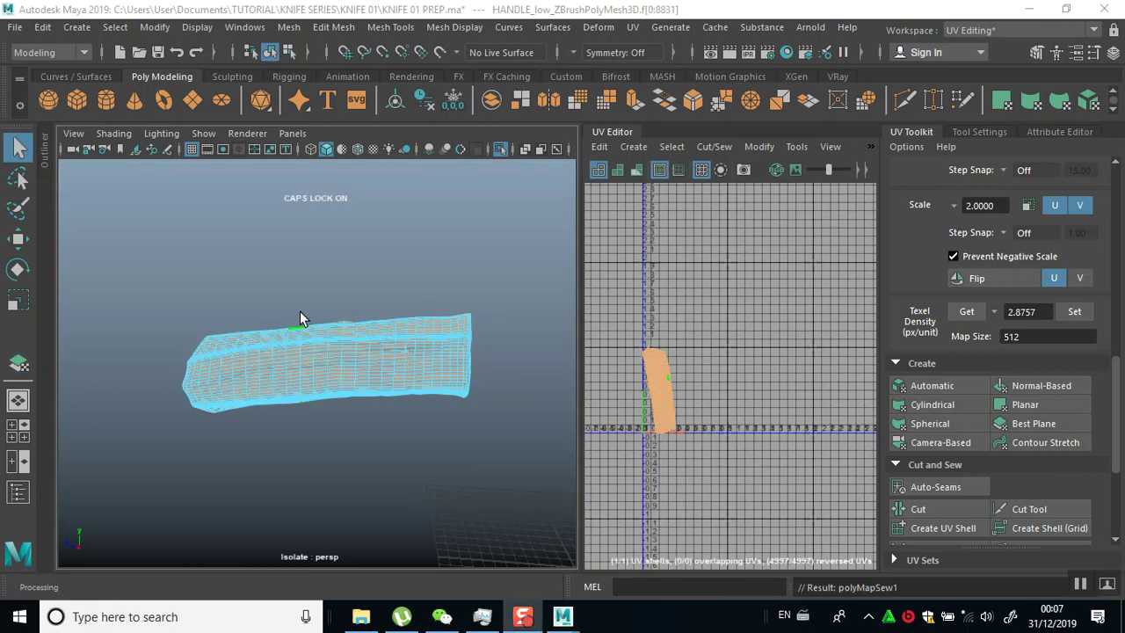
Switch the handle mesh to edge mode and select the lengthwise edge loop along one corner near the open end
scroll(299, 318, "up", 5)
right_click(357, 255)
right_click_drag(357, 254, 356, 117)
left_click_drag(359, 219, 384, 308, "alt")
right_click_drag(384, 308, 397, 369, "alt")
left_click_drag(355, 378, 372, 362, "alt")
right_click_drag(372, 362, 374, 398, "alt")
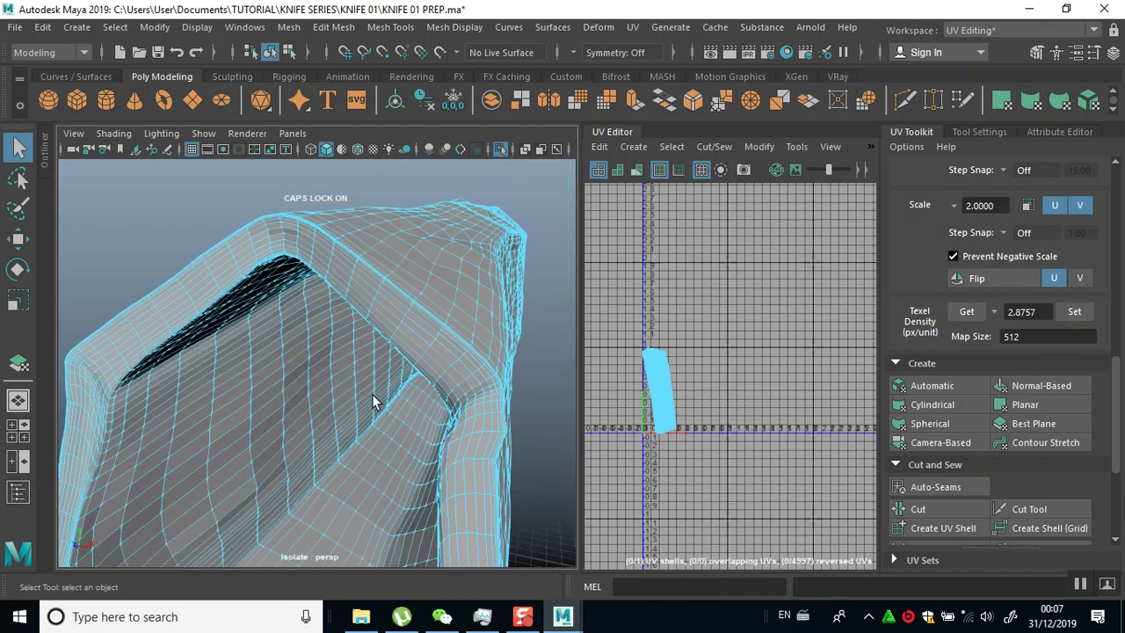
left_click_drag(374, 399, 342, 404, "alt")
middle_click_drag(341, 405, 387, 367, "alt")
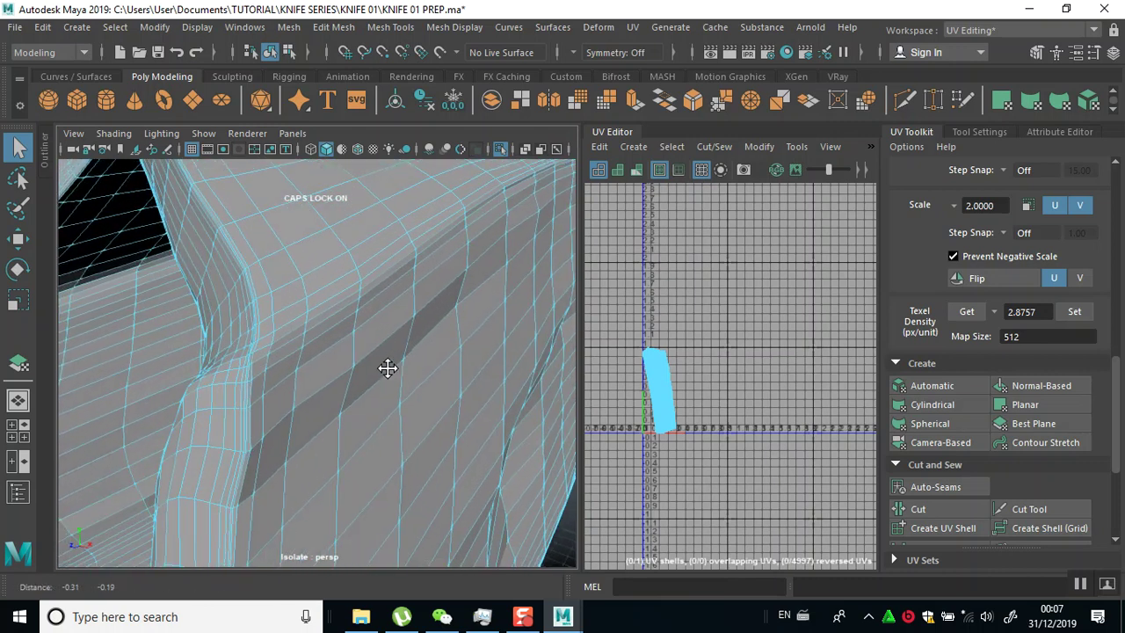
left_click(264, 347)
Add the edge loops along the handle's other corners to the seam selection
left_click_drag(269, 350, 442, 401, "alt")
left_click_drag(428, 323, 384, 324, "alt")
middle_click_drag(384, 324, 392, 321, "alt")
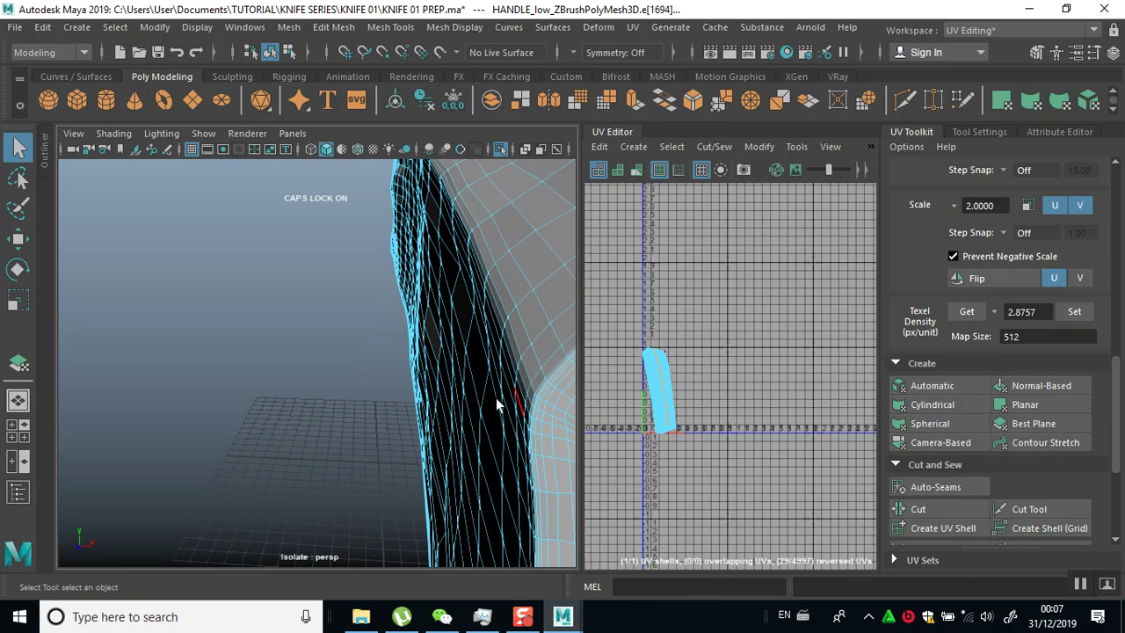
right_click_drag(497, 404, 462, 346, "alt")
left_click_drag(462, 346, 482, 339, "alt")
middle_click_drag(482, 339, 414, 331, "alt")
left_click_drag(413, 331, 352, 342, "alt")
right_click_drag(351, 342, 370, 370, "alt")
left_click_drag(371, 371, 444, 297, "alt")
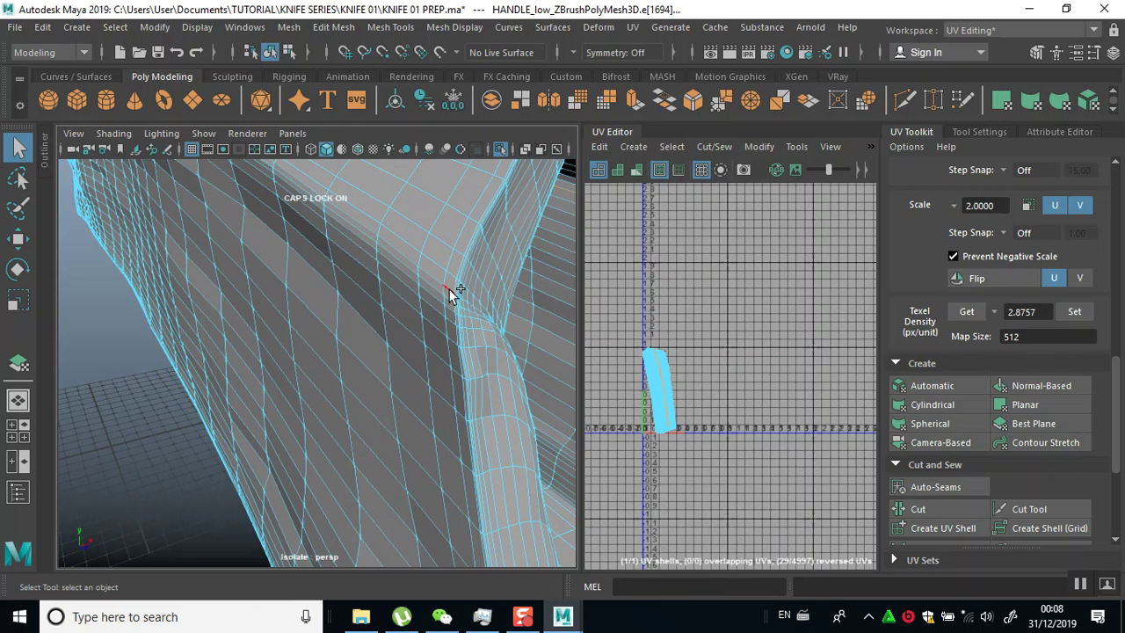
left_click_drag(464, 351, 326, 434, "alt")
middle_click_drag(326, 434, 306, 447, "alt")
right_click_drag(306, 447, 261, 334, "alt")
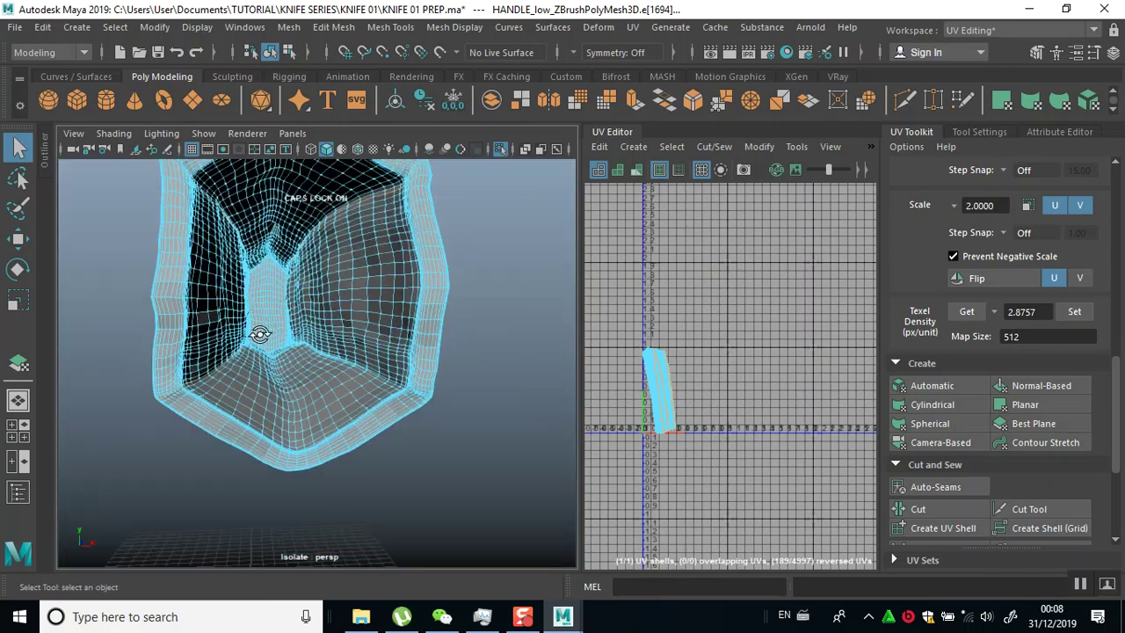
Replace the misplaced corner edge loop with the neighbouring one so the seam edges meet at the open end's corner
left_click_drag(261, 334, 416, 360, "alt")
left_click_drag(299, 344, 557, 383, "alt")
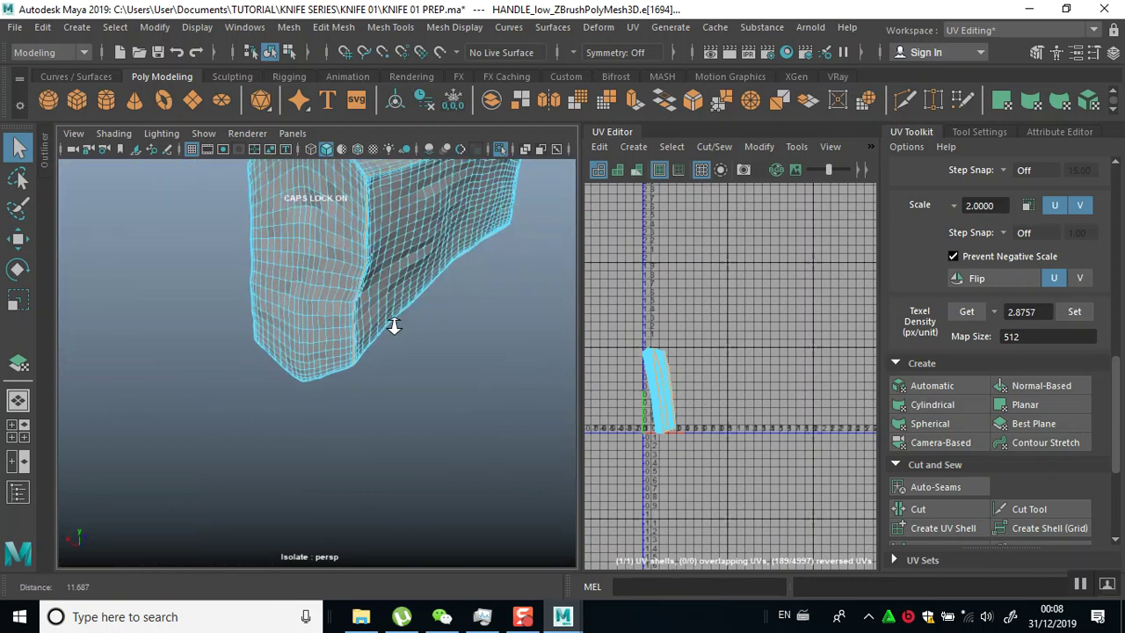
right_click_drag(394, 326, 411, 437, "alt")
middle_click_drag(410, 403, 391, 537, "alt")
left_click_drag(327, 430, 353, 409, "alt")
left_click_drag(243, 392, 342, 384, "alt")
right_click_drag(339, 359, 344, 414, "alt")
left_click_drag(345, 413, 365, 430, "alt")
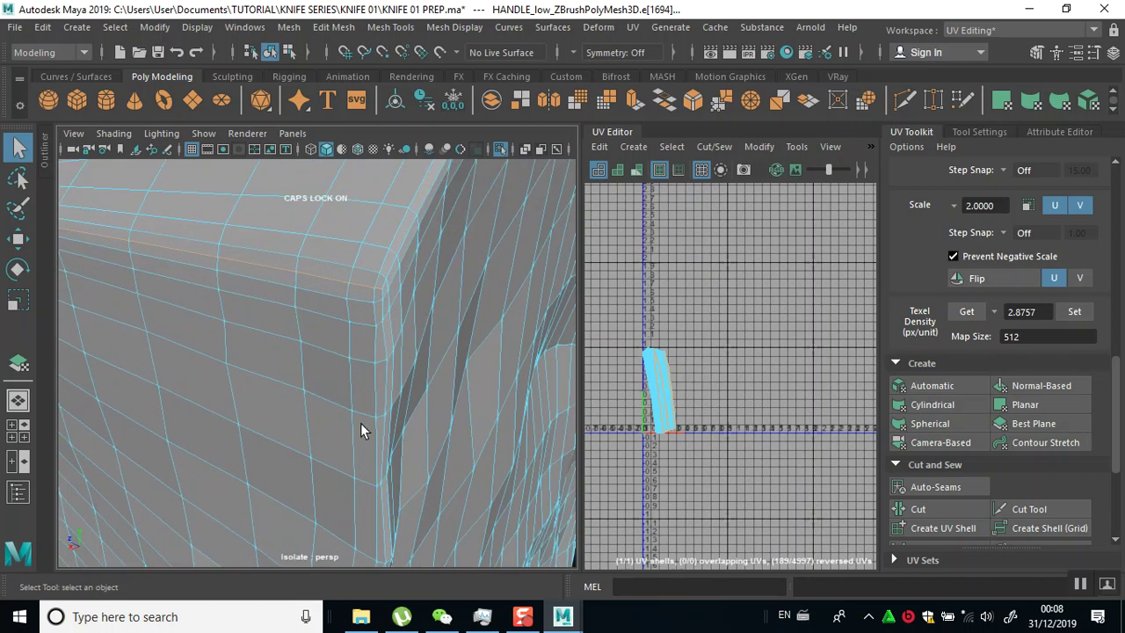
left_click(330, 280)
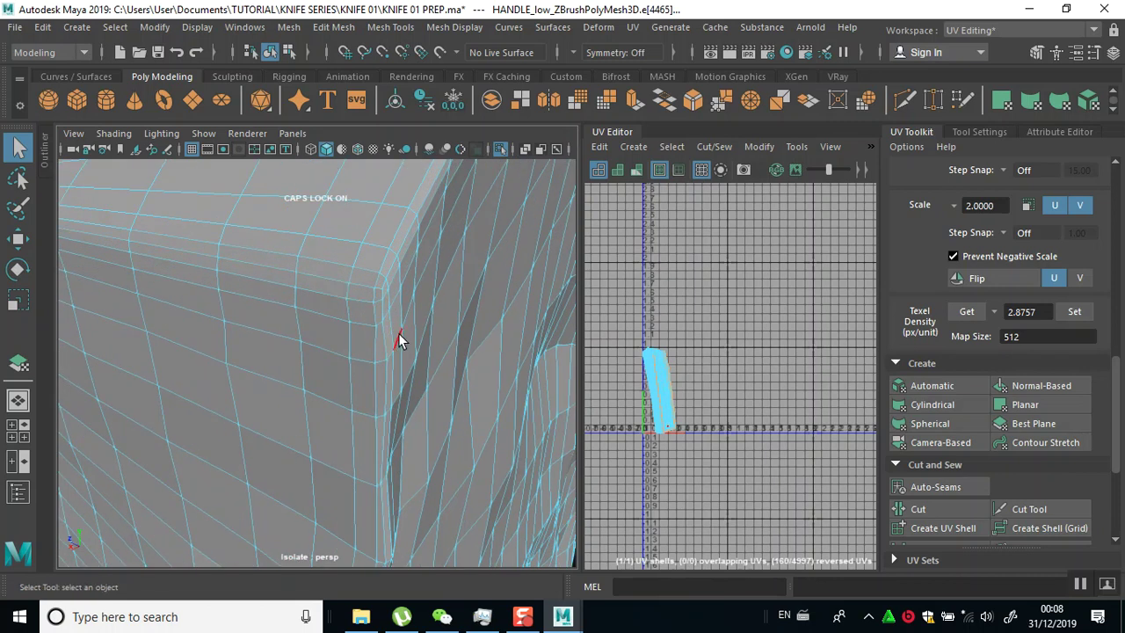
left_click_drag(400, 365, 319, 289, "alt")
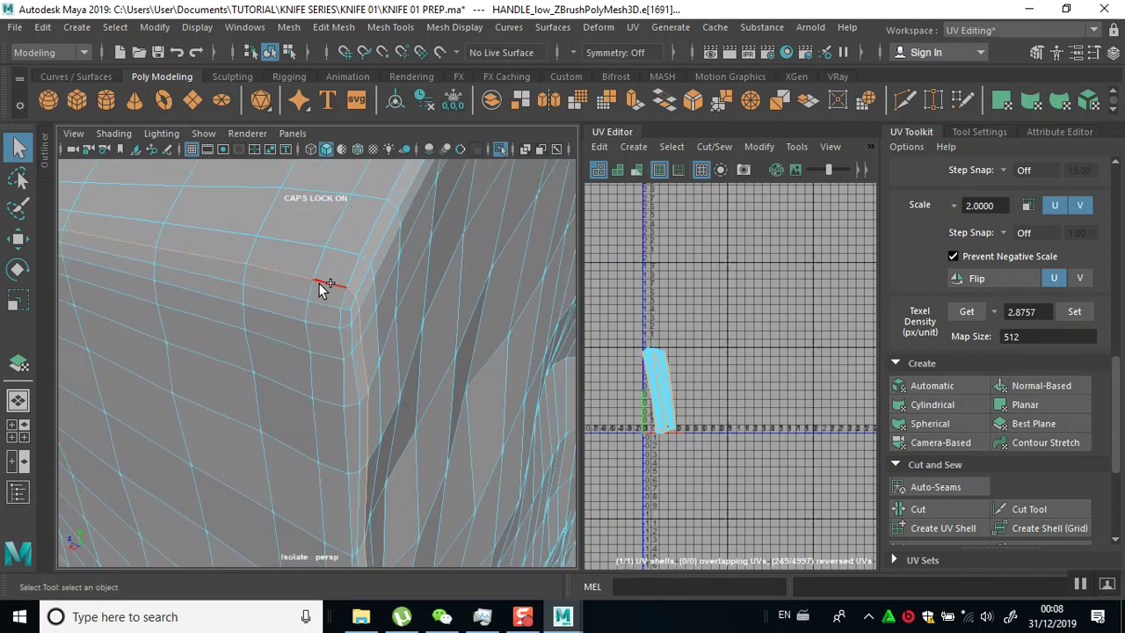
right_click_drag(320, 287, 331, 321, "alt")
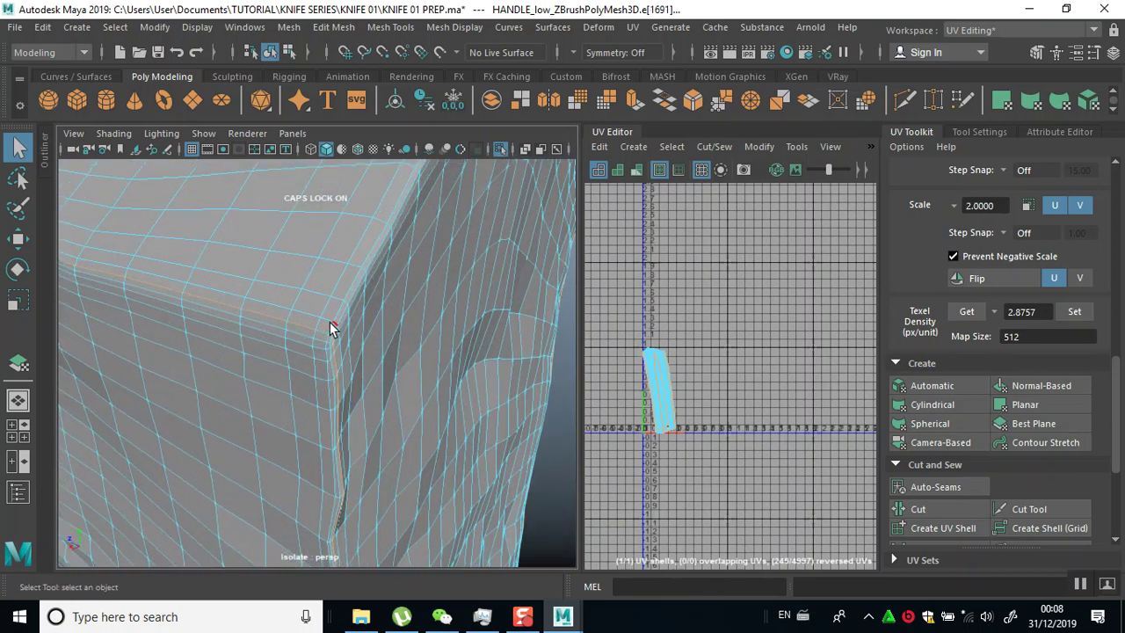
right_click_drag(368, 370, 271, 281, "alt")
left_click_drag(272, 281, 256, 359, "alt")
right_click_drag(256, 360, 291, 383, "alt")
left_click_drag(290, 382, 343, 299, "alt")
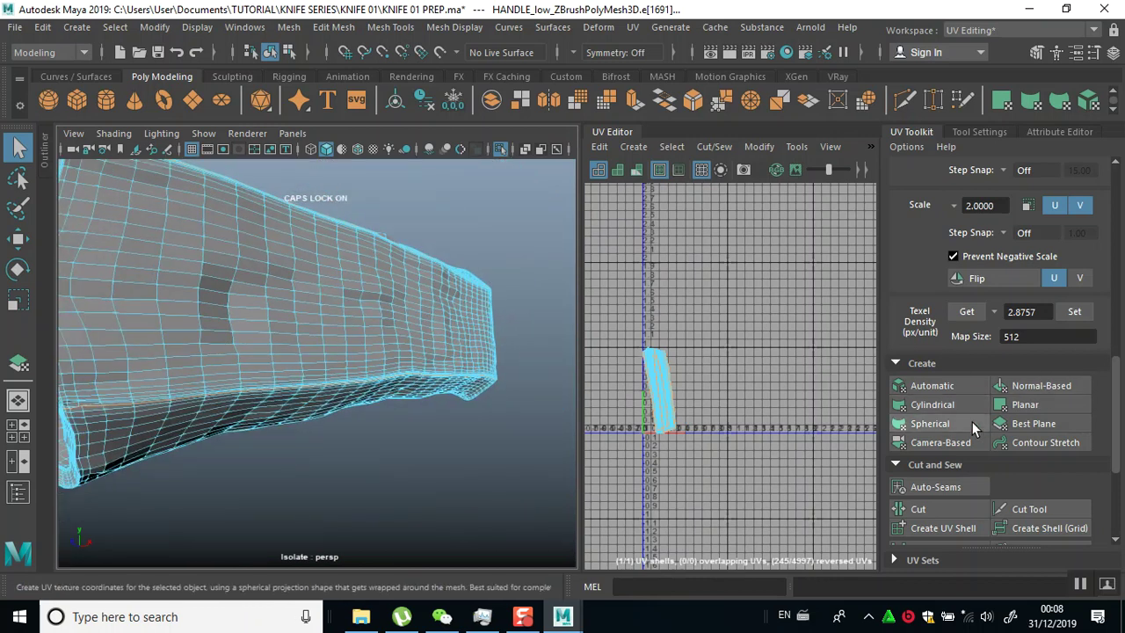
Cut the handle's UVs along the selected edges, select all of its faces and unfold them
left_click(923, 513)
right_click_drag(698, 382, 703, 427)
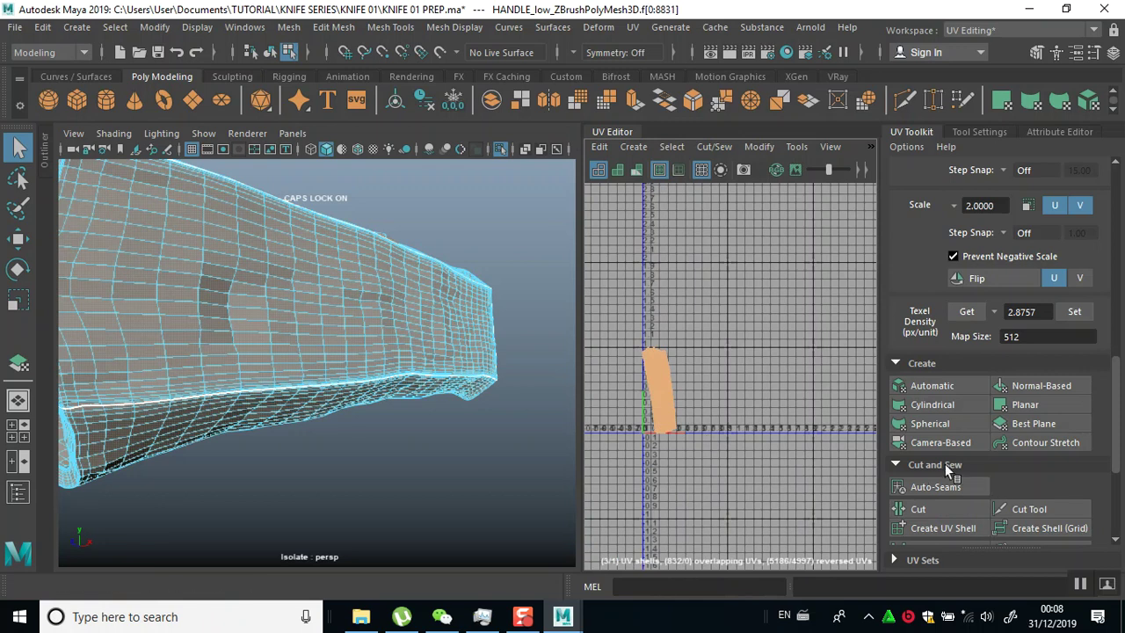
scroll(925, 426, "down", 3)
left_click(926, 439)
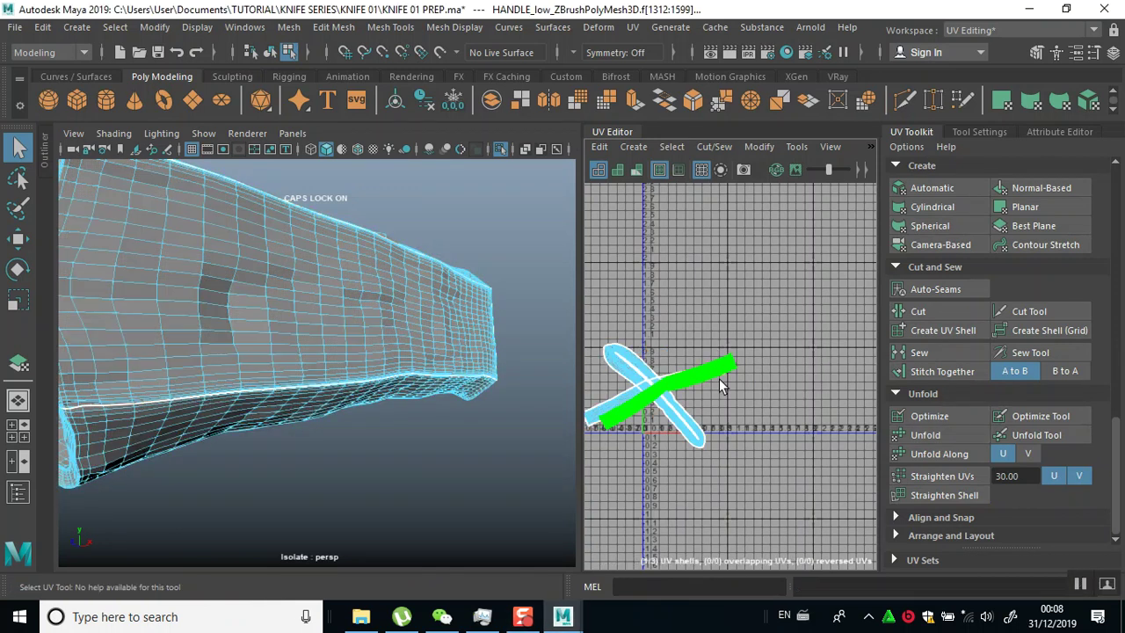
Select the unfolded shells one at a time and examine which parts of the handle and its open end they cover
right_click_drag(708, 314, 700, 446, "alt")
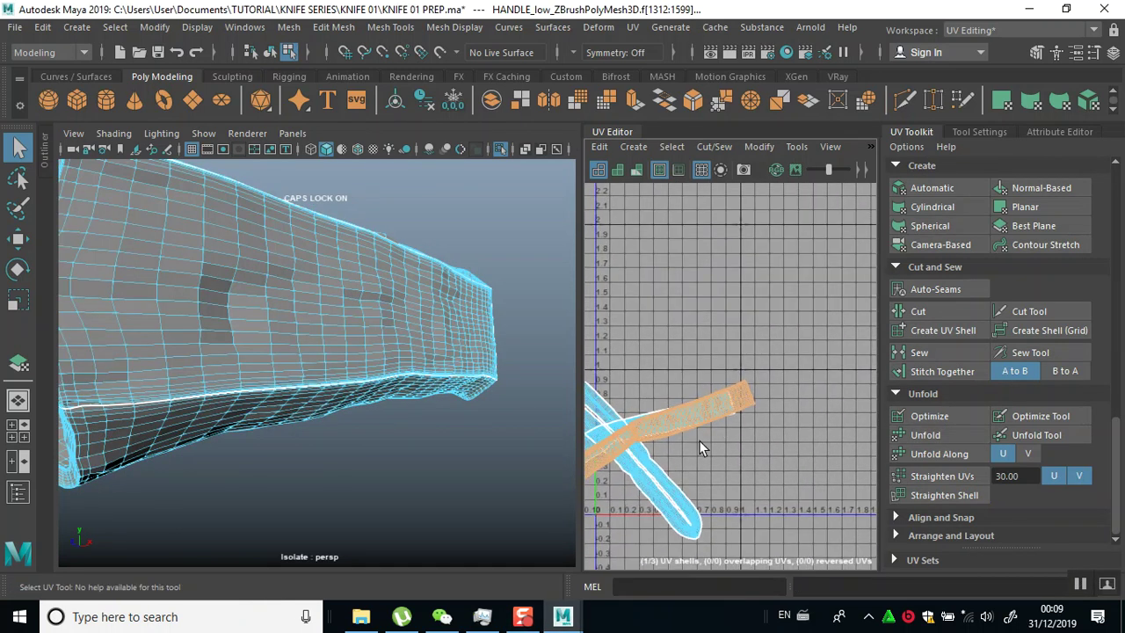
middle_click_drag(700, 446, 882, 394, "alt")
right_click_drag(760, 364, 774, 455, "alt")
middle_click_drag(774, 455, 710, 445, "alt")
left_click(709, 348)
right_click_drag(418, 394, 379, 398, "alt")
left_click_drag(380, 398, 426, 389, "alt")
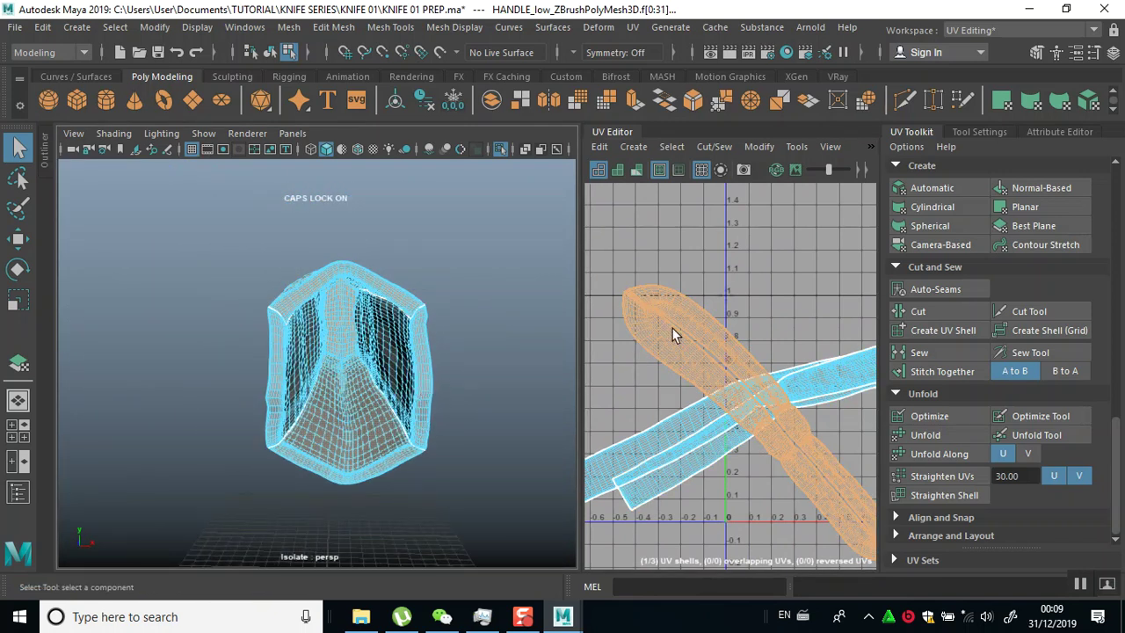
right_click_drag(684, 333, 710, 417, "alt")
middle_click_drag(715, 406, 796, 435, "alt")
right_click_drag(725, 359, 736, 406, "alt")
left_click_drag(483, 409, 220, 408, "alt")
right_click_drag(220, 409, 438, 400, "alt")
left_click_drag(439, 406, 389, 451, "alt")
middle_click_drag(389, 452, 429, 477, "alt")
Select the edge loop around the rim of the handle's open end and cut the UVs along it
left_click(487, 288)
right_click_drag(486, 257, 491, 122)
left_click_drag(402, 251, 405, 337, "alt")
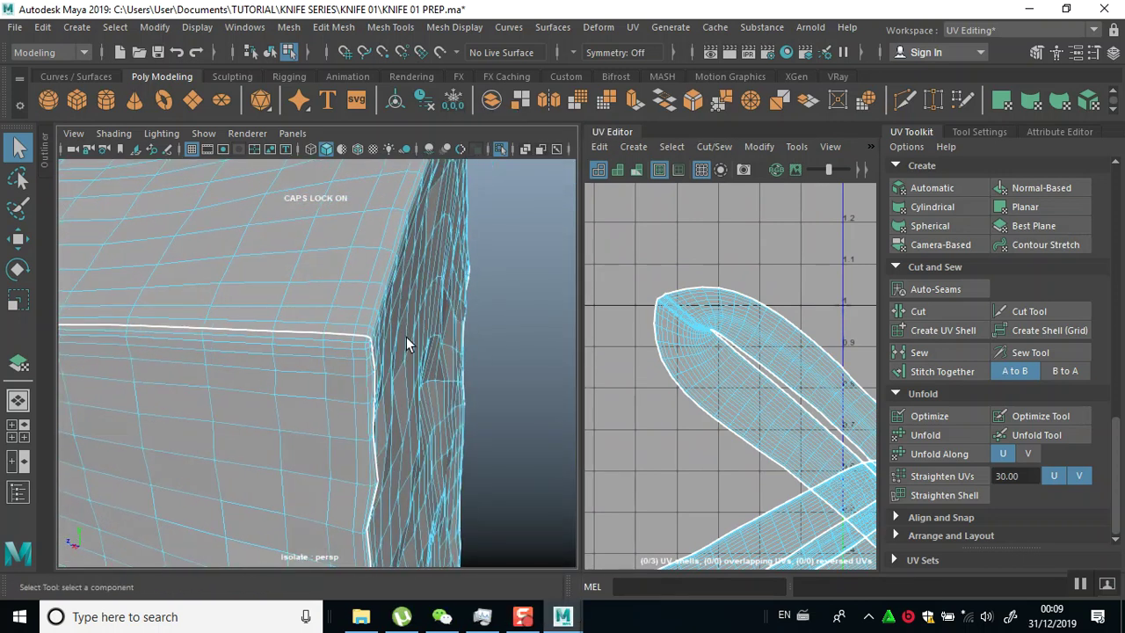
left_click(376, 293)
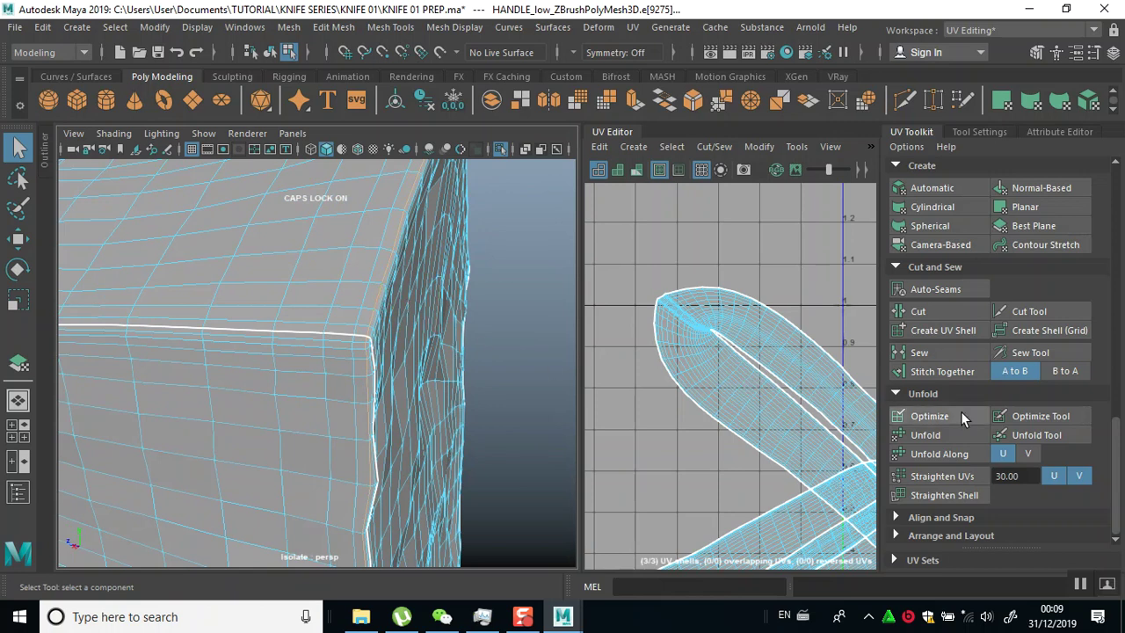
left_click(944, 311)
Select the handle's overlapping shells in the UV Editor and unfold them again
scroll(811, 431, "down", 3)
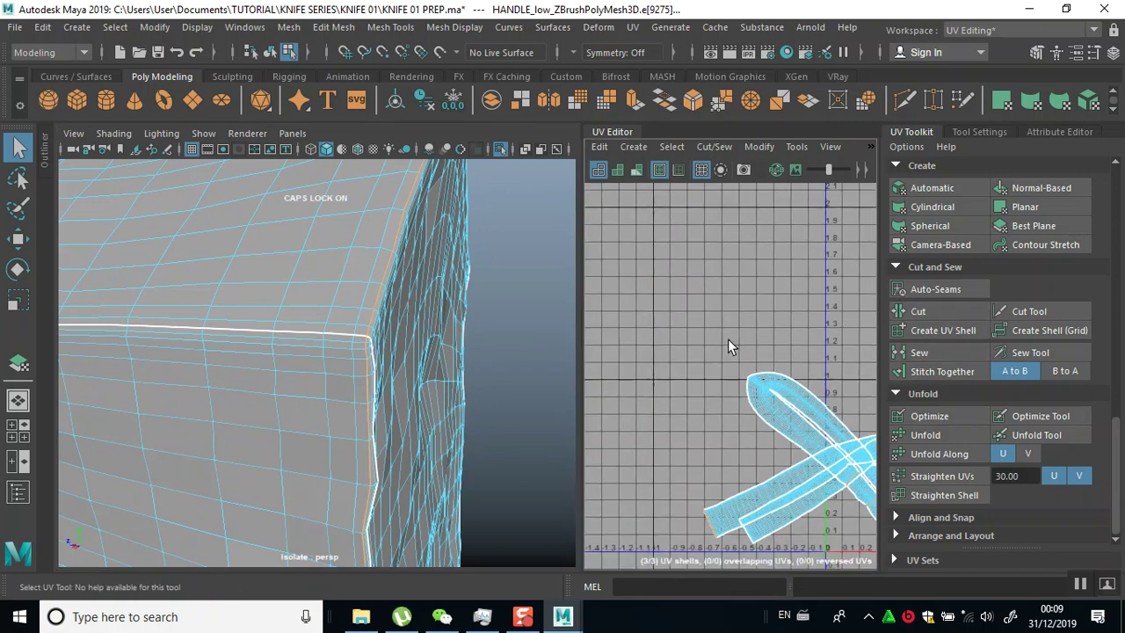
middle_click_drag(766, 389, 610, 276, "alt")
scroll(693, 319, "down", 2)
middle_click_drag(702, 329, 708, 327, "alt")
scroll(745, 290, "up", 3)
right_click_drag(758, 271, 709, 247)
left_click_drag(636, 234, 757, 480)
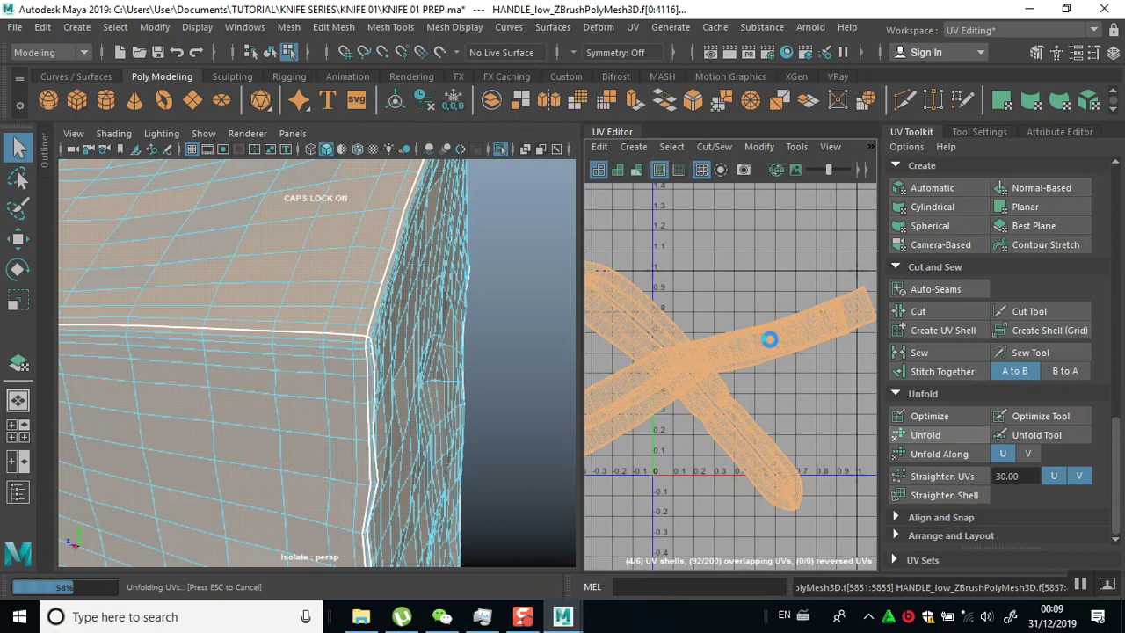
left_click(761, 308)
scroll(760, 322, "down", 4)
right_click_drag(752, 450, 753, 492, "alt")
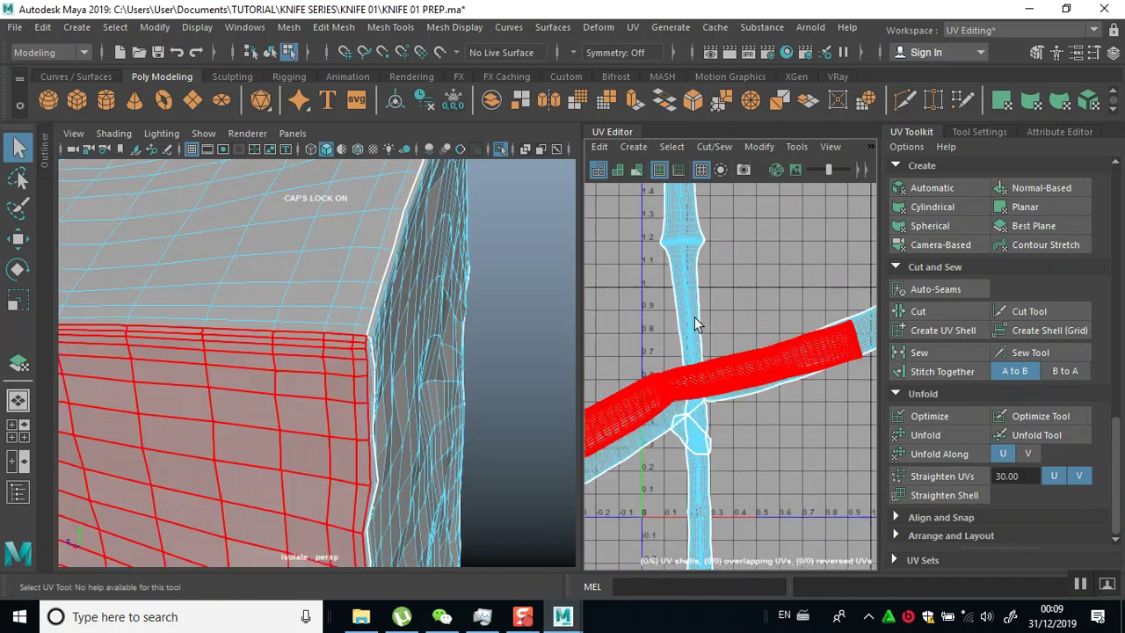
Move the long vertical shell upward in the UV Editor
left_click(695, 322)
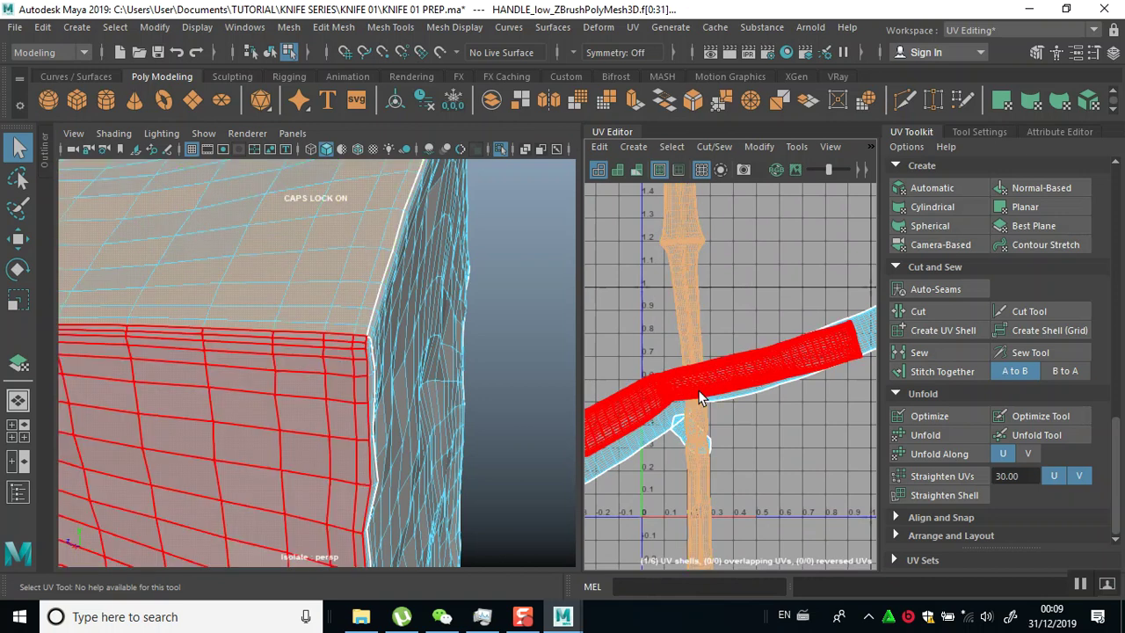
key("w")
left_click_drag(701, 411, 676, 305)
right_click_drag(777, 289, 812, 468, "alt")
middle_click_drag(736, 358, 863, 400, "alt")
left_click(809, 335)
Select the edge row across the top of the bulge in the vertical shell and check its location on the handle mesh
right_click_drag(797, 344, 804, 312, "alt")
right_click_drag(738, 351, 731, 388, "alt")
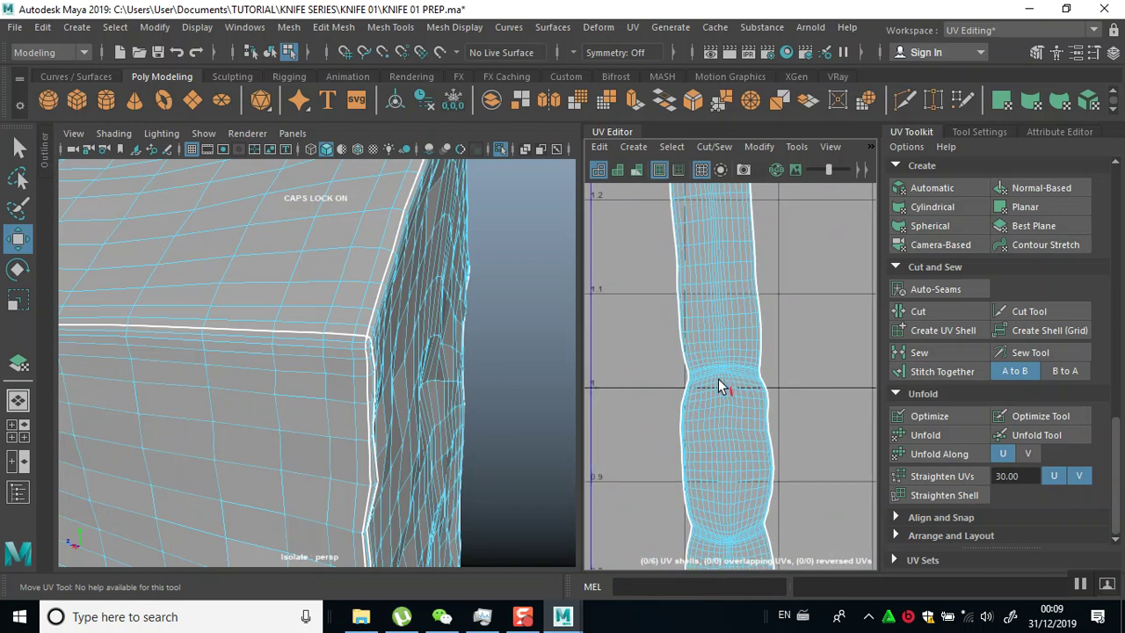
left_click(713, 376)
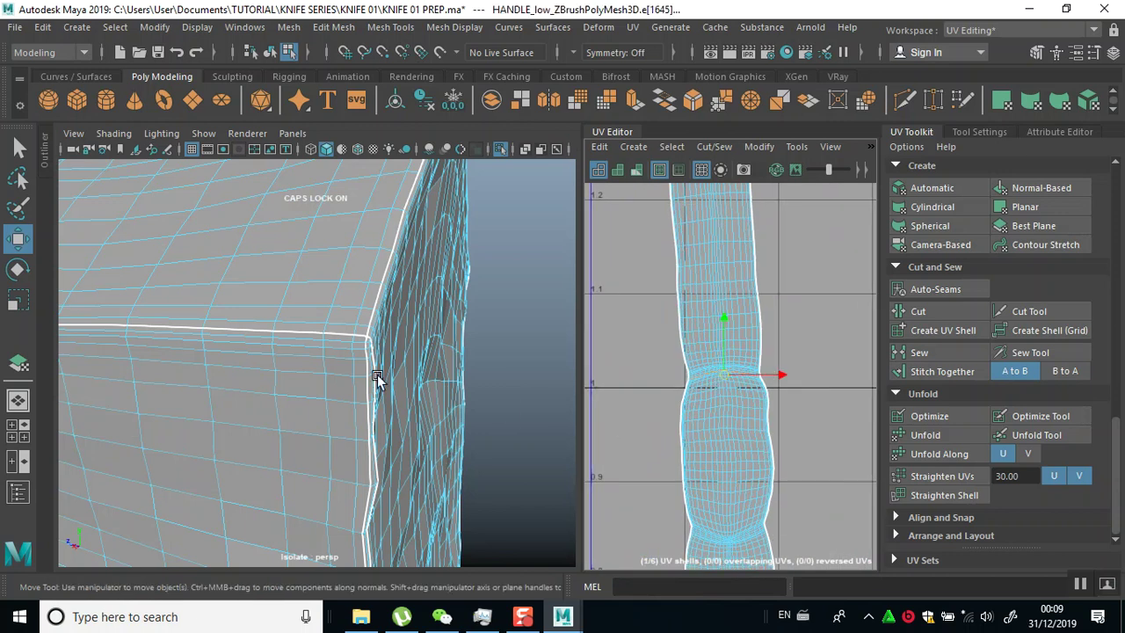
scroll(373, 376, "down", 3)
key("f")
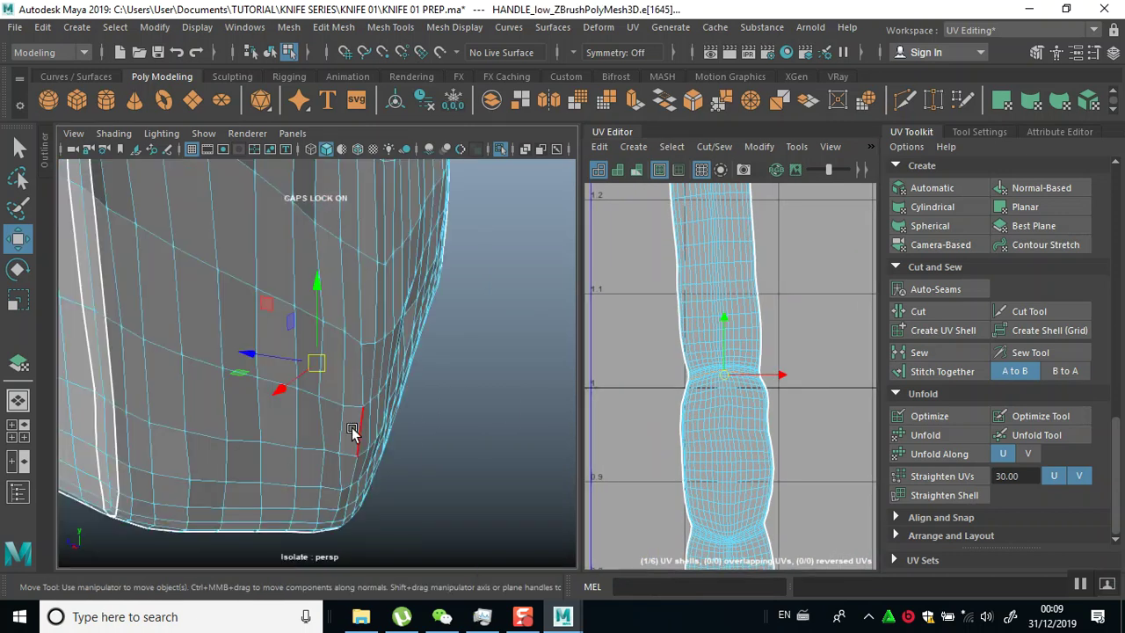
right_click_drag(364, 413, 345, 367, "alt")
left_click_drag(344, 369, 374, 319, "alt")
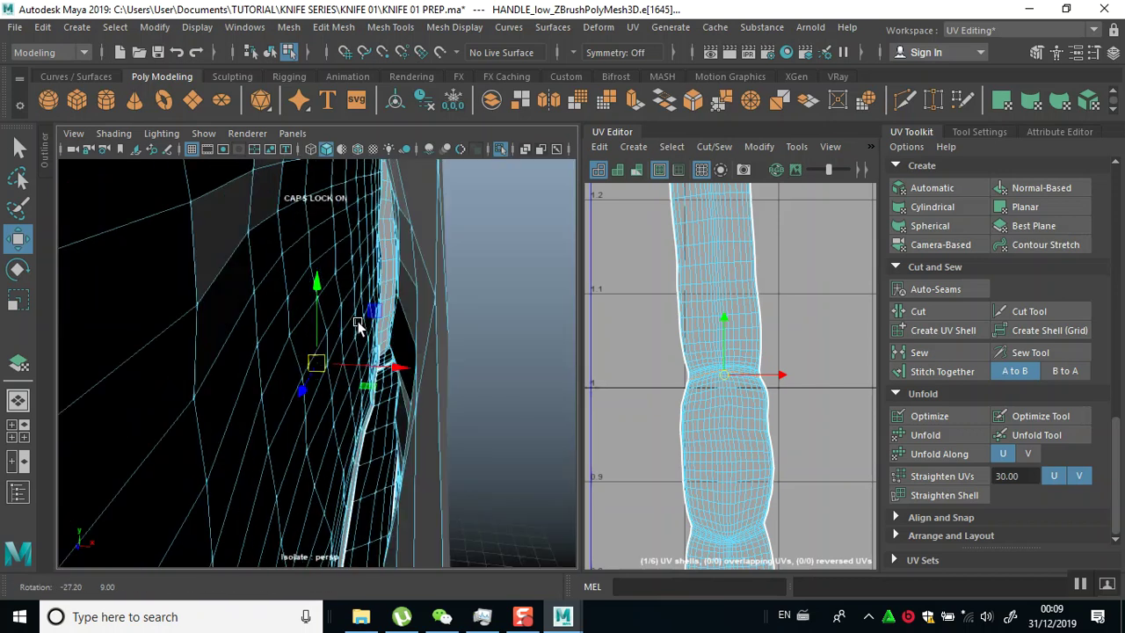
scroll(734, 370, "up", 5)
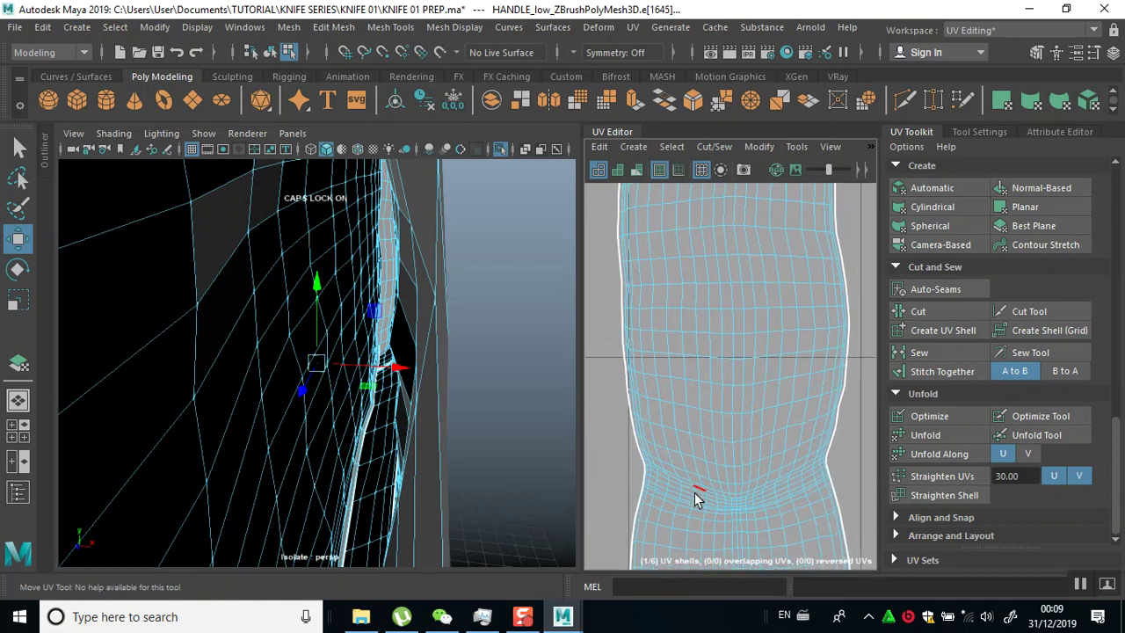
Add the edge row across the bottom of the bulge to the selection and cut the UVs along both rows
left_click(672, 488)
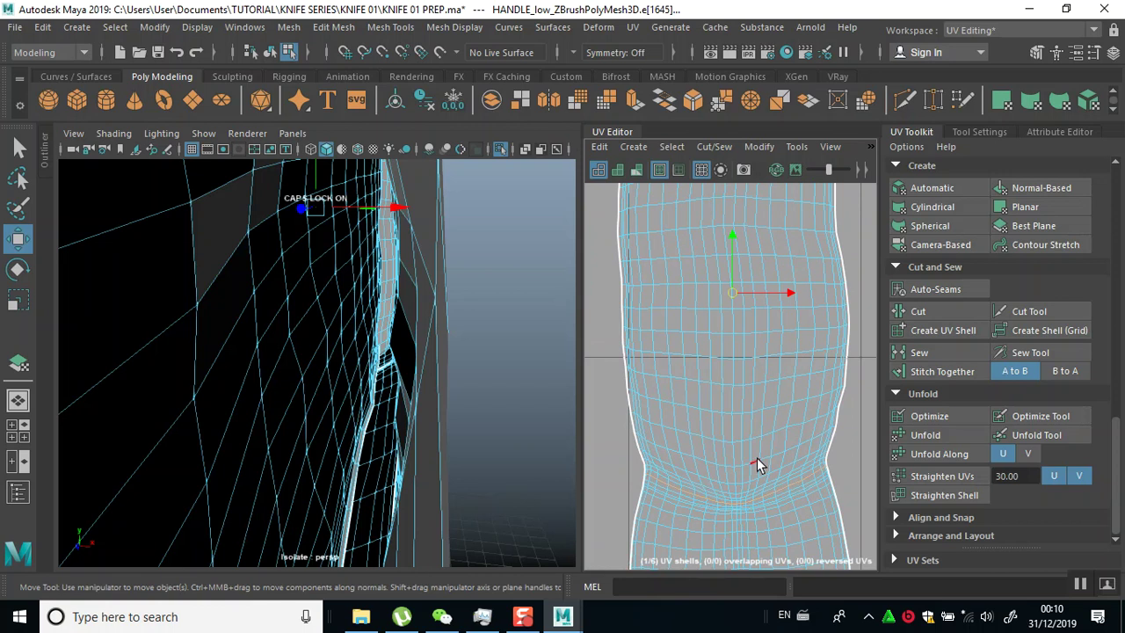
scroll(757, 464, "down", 8)
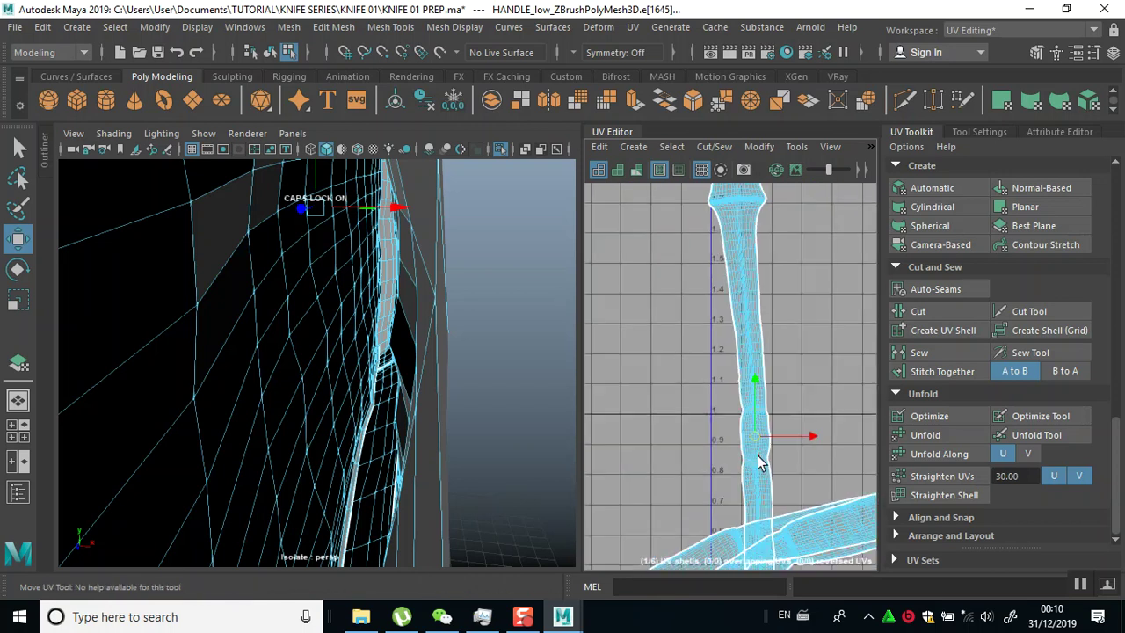
scroll(760, 463, "down", 2)
scroll(757, 455, "down", 3)
middle_click_drag(738, 452, 677, 352, "alt")
right_click_drag(763, 352, 852, 392, "alt")
left_click(929, 312)
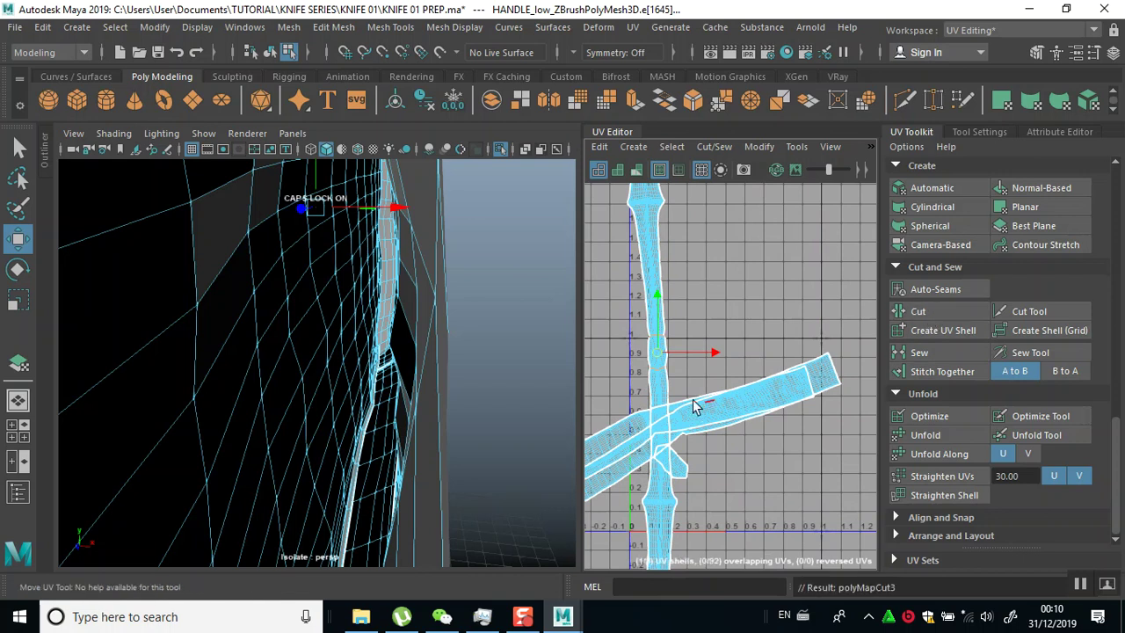
Select the three separated pieces of the vertical strip in the UV Editor and unfold them
right_click_drag(721, 318, 670, 296)
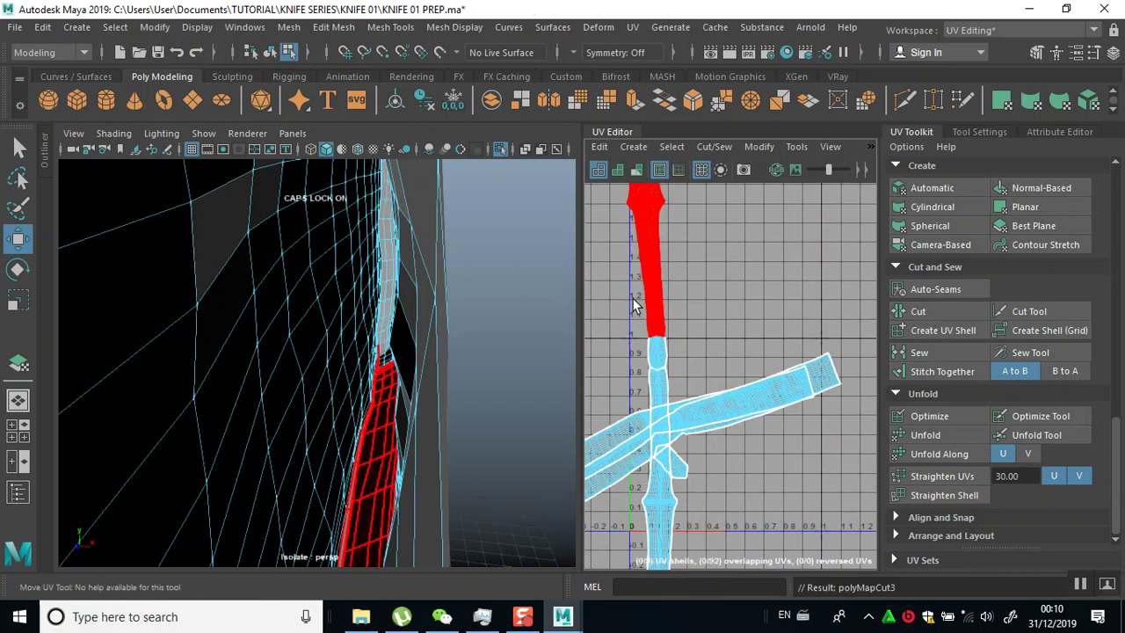
left_click_drag(642, 318, 685, 383)
left_click(922, 435)
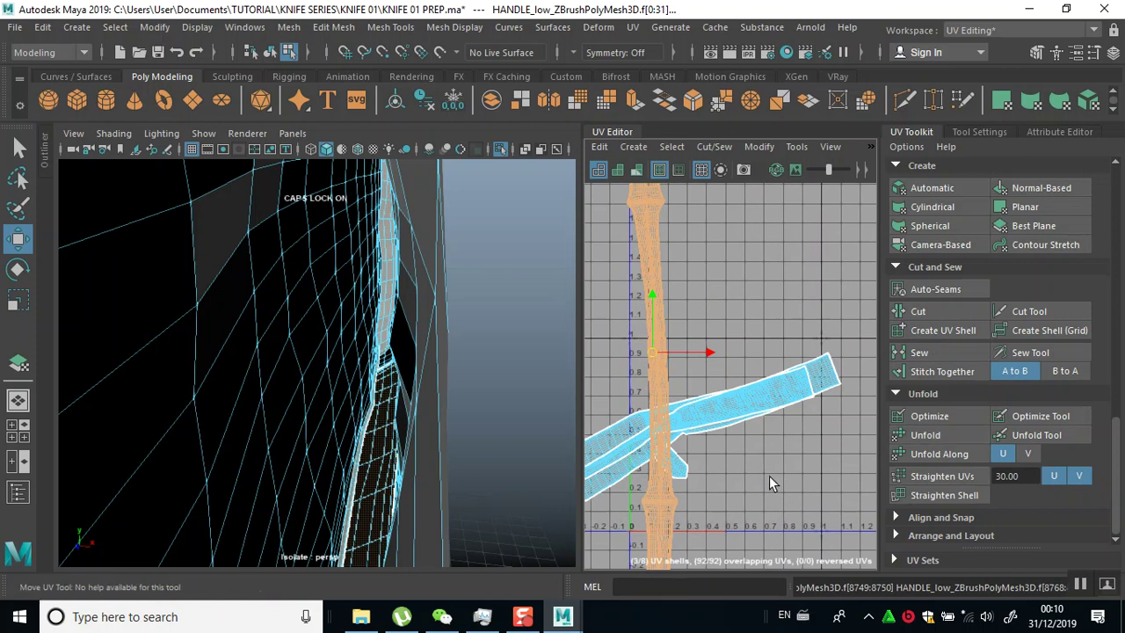
Move the small middle shell sideways out of the vertical strip and apply Orient Shells to the long upper shell
left_click(691, 377)
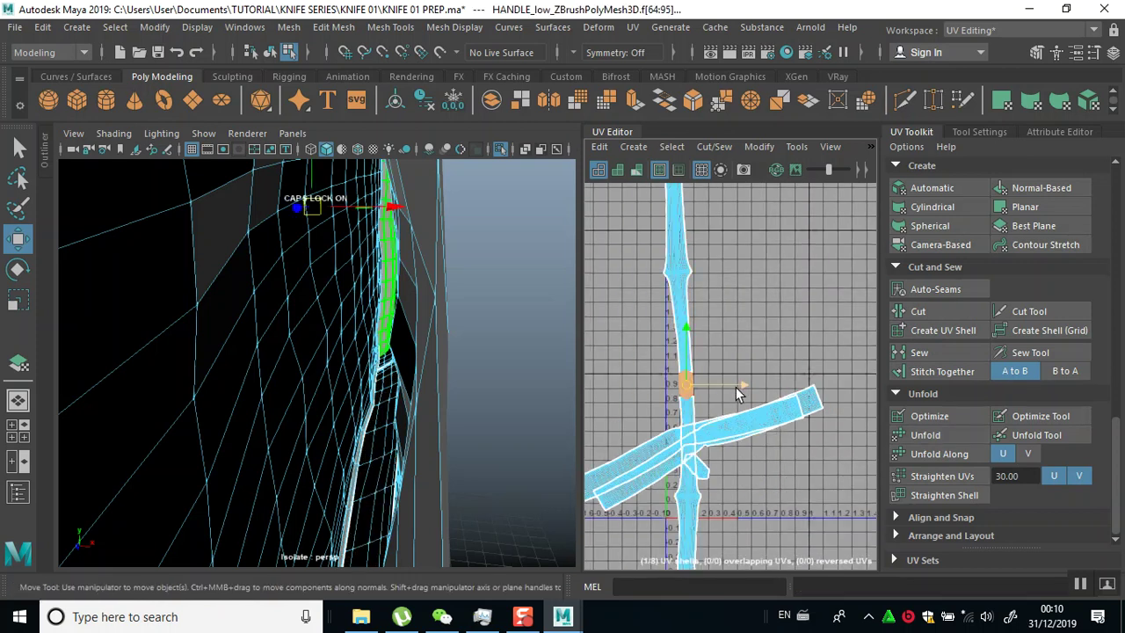
left_click(685, 310)
left_click(923, 535)
left_click(924, 522)
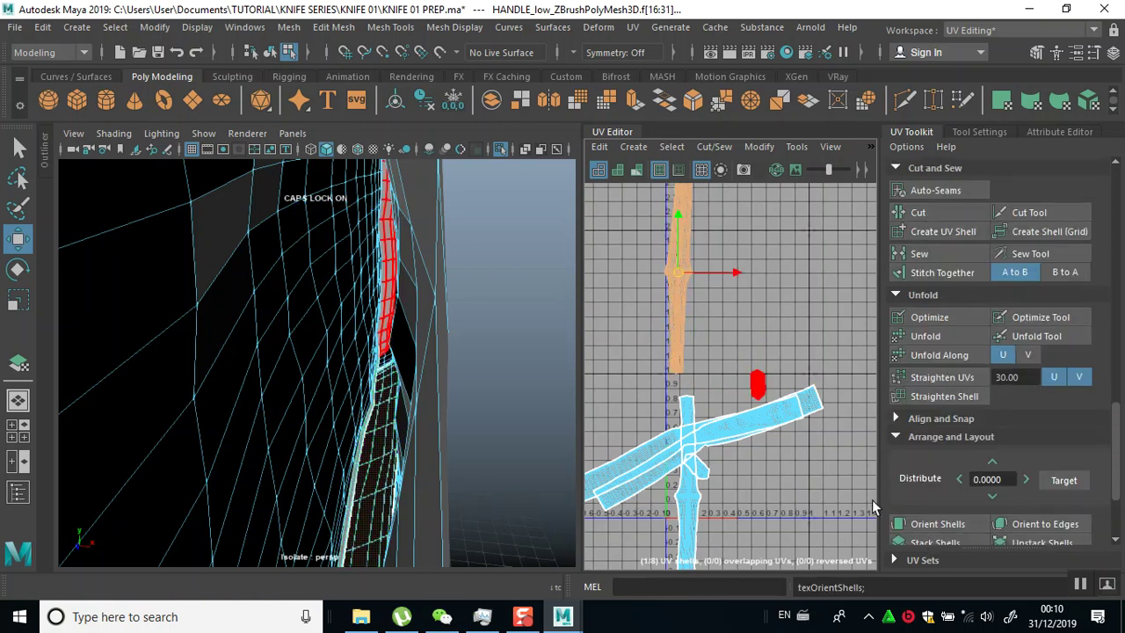
Select the two crossing diagonal shells in turn and check which faces of the handle they cover, undoing the accidental move
left_click(747, 429)
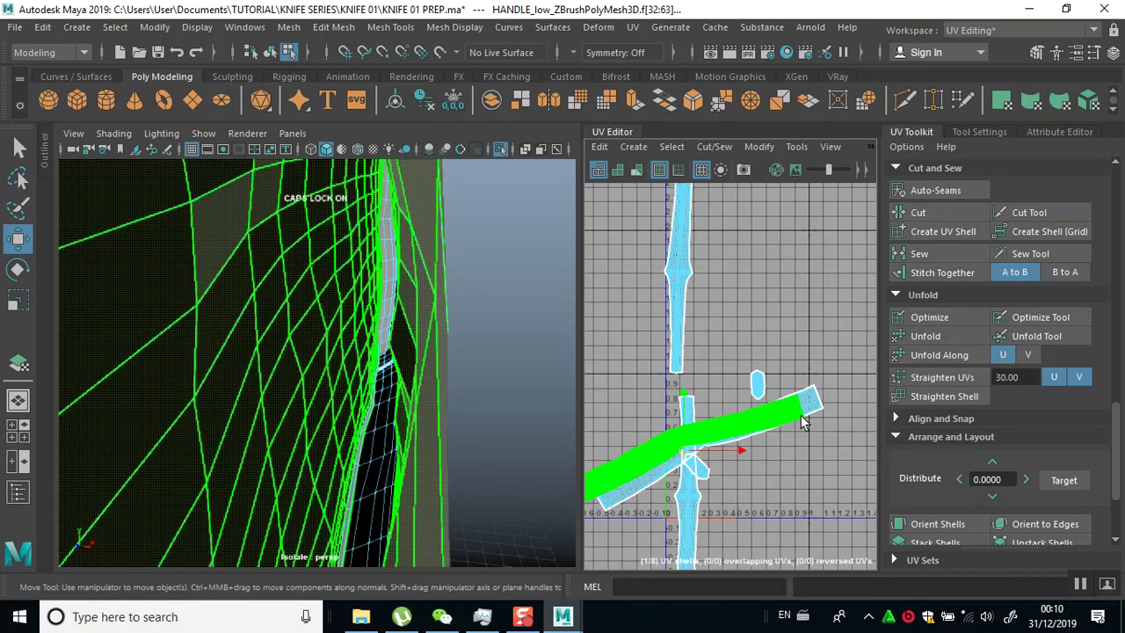
left_click_drag(487, 442, 268, 328, "alt")
middle_click_drag(268, 327, 432, 339, "alt")
scroll(422, 446, "up", 4)
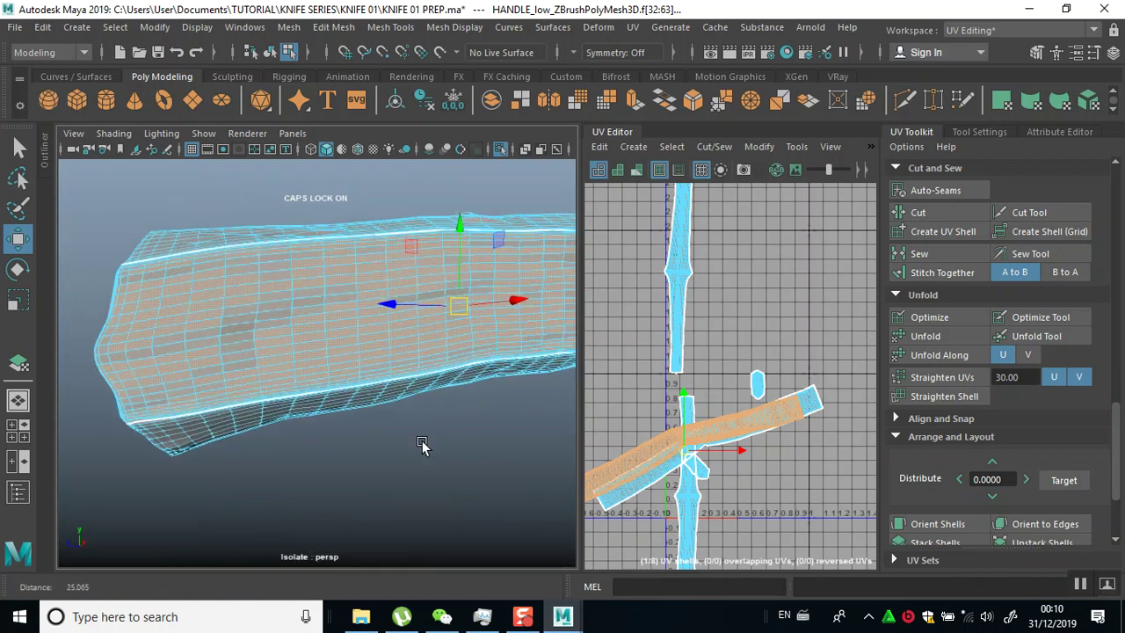
left_click(828, 406)
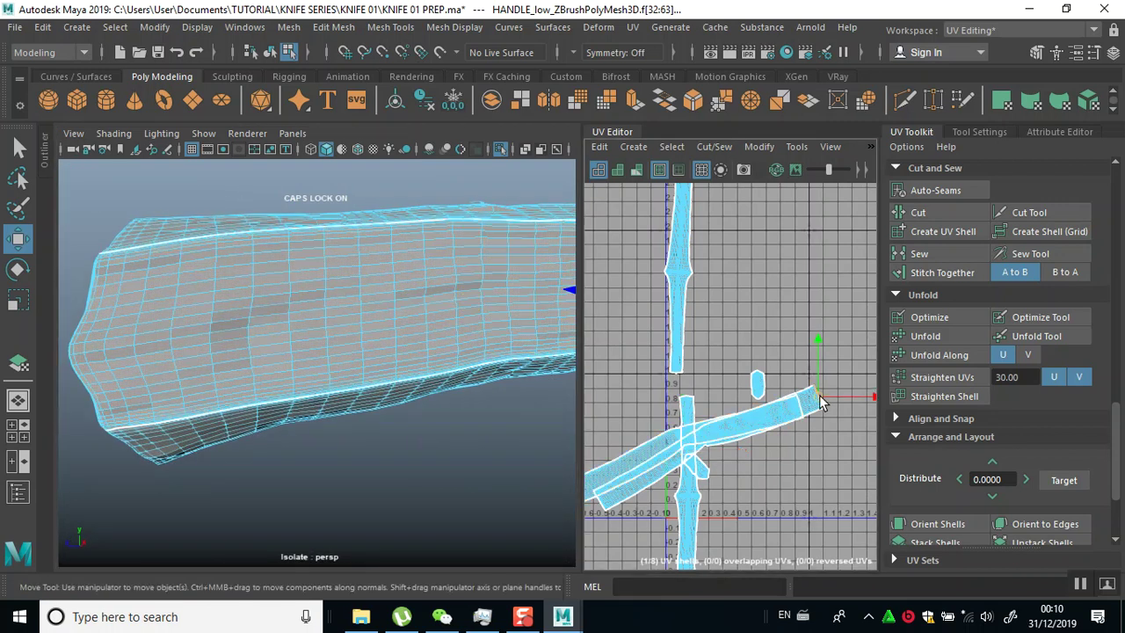
left_click(817, 406)
left_click(815, 413)
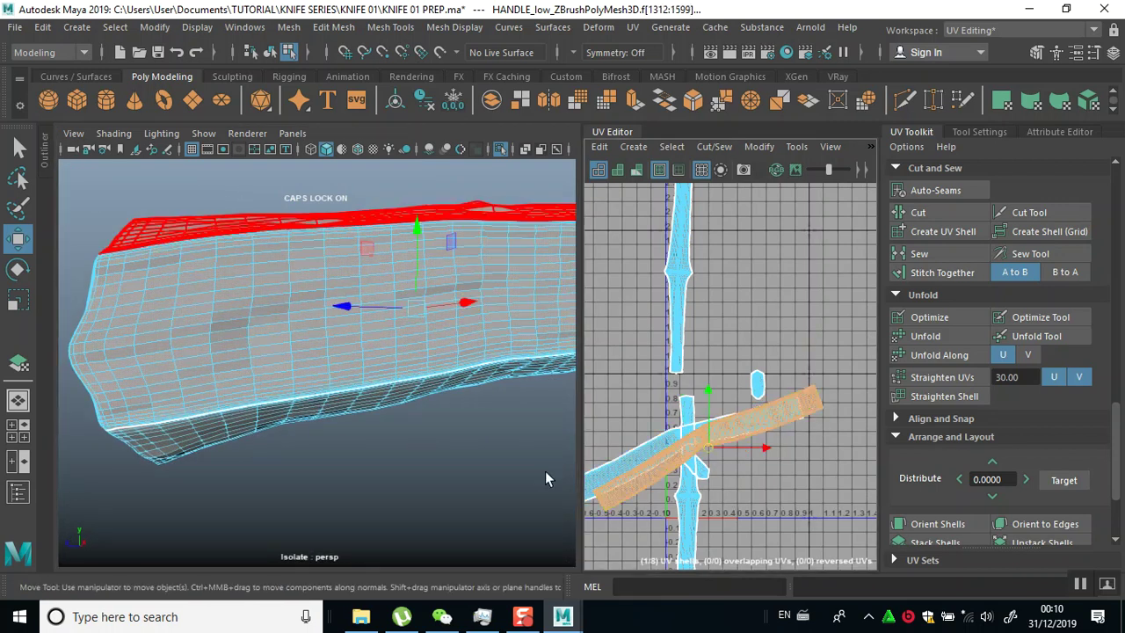
left_click_drag(280, 387, 364, 356, "alt")
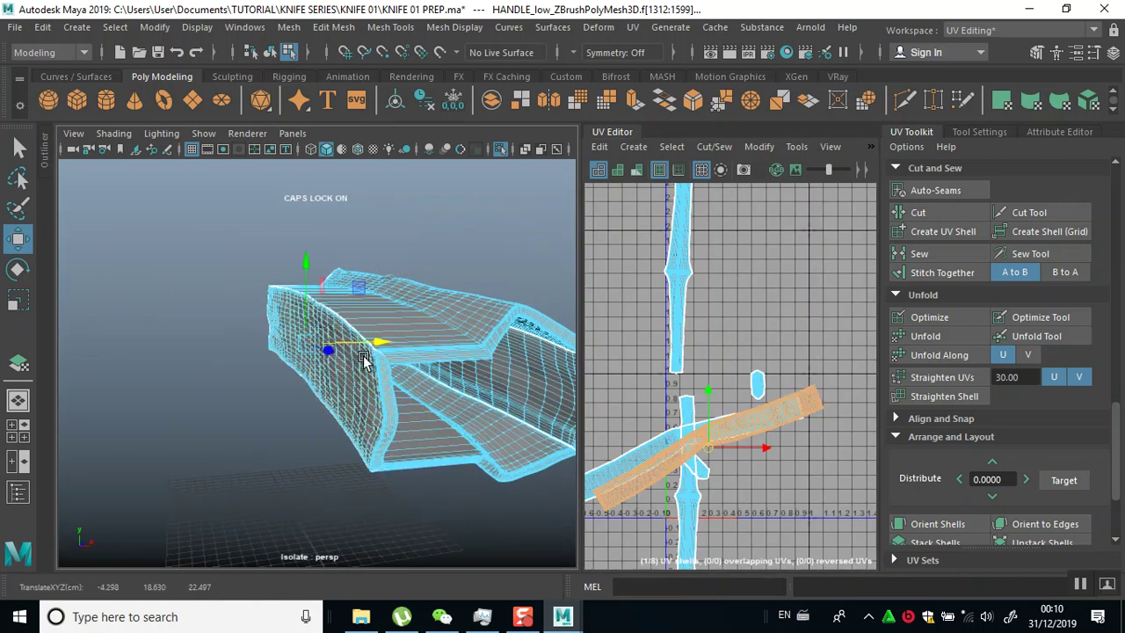
key("ctrl+z")
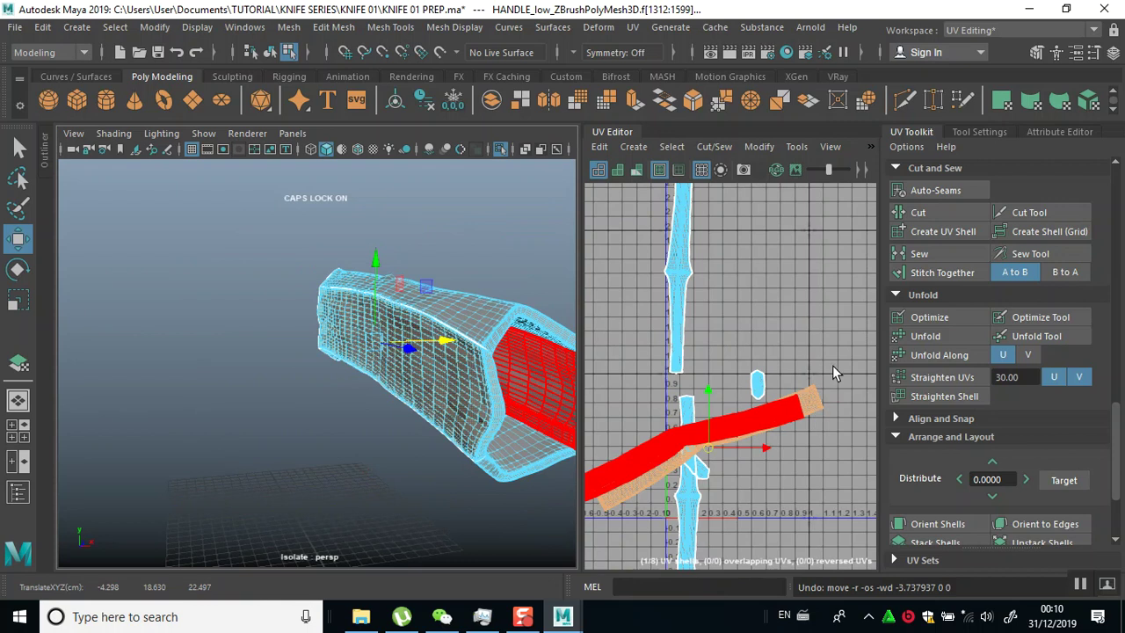
Apply Orient Shells to the crossing diagonal shells and move them sideways, clear of the vertical strip
left_click(826, 368)
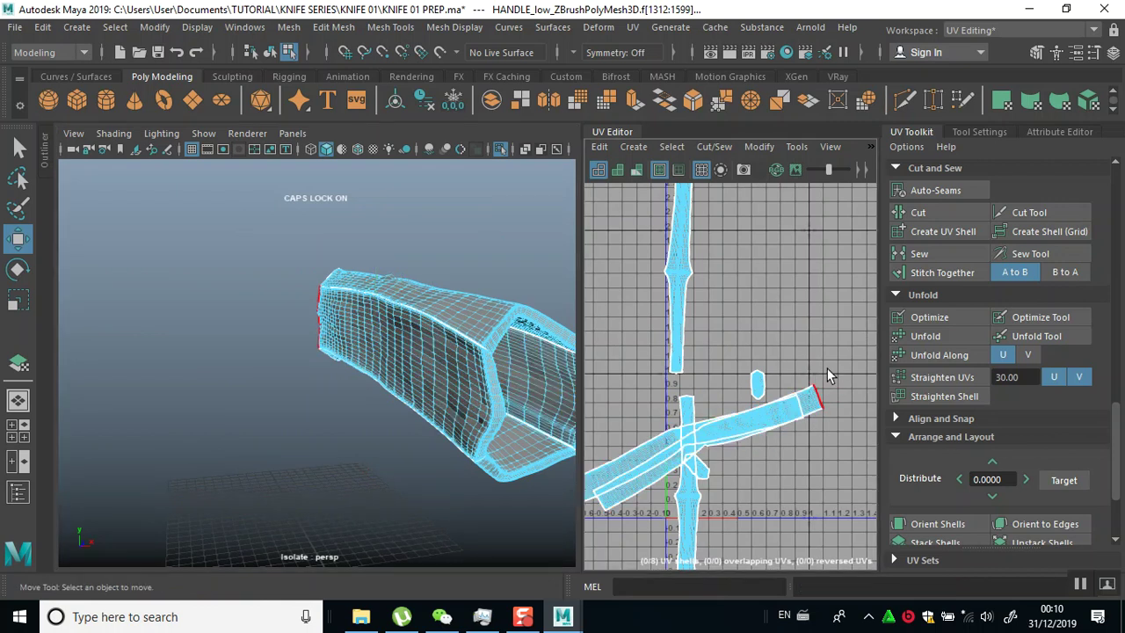
left_click(794, 419)
left_click(937, 525)
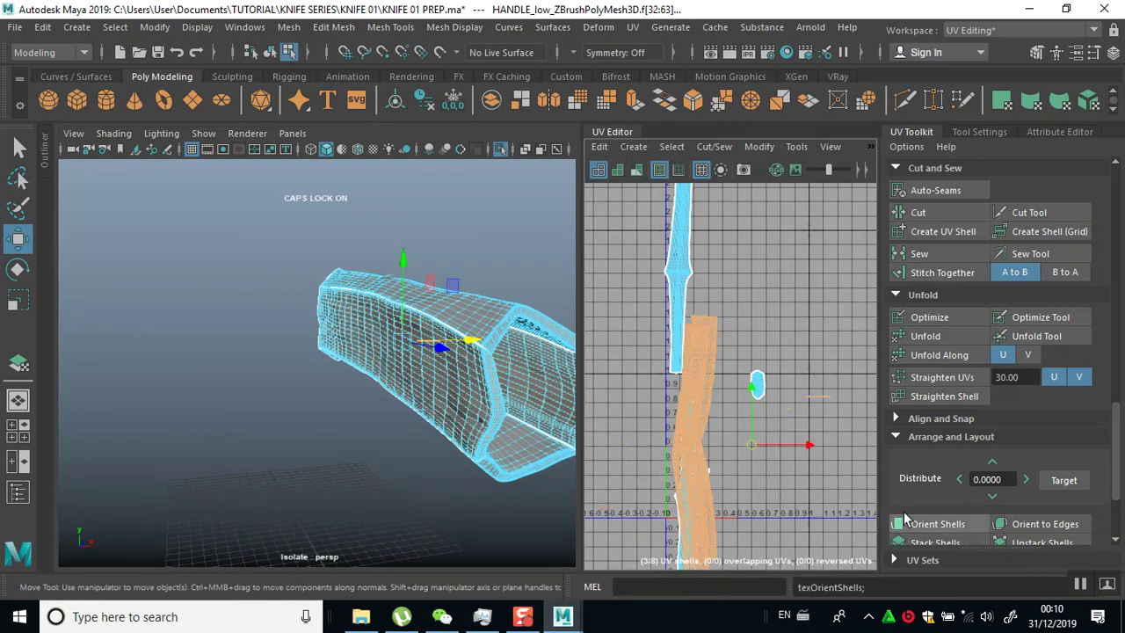
scroll(742, 458, "up", 4)
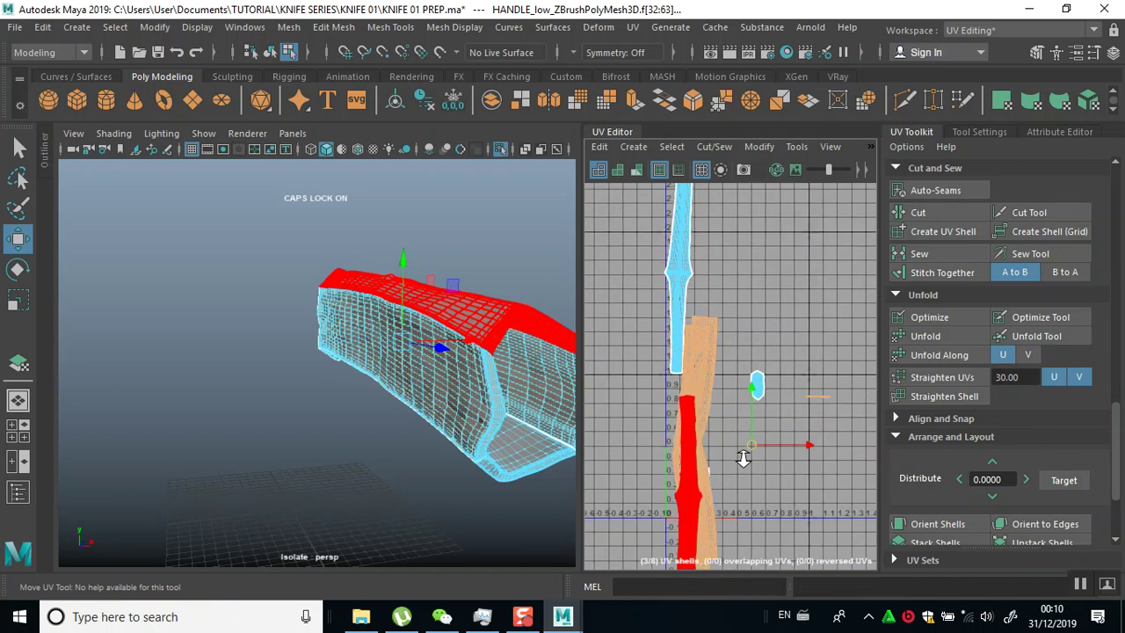
middle_click_drag(733, 464, 733, 391, "alt")
left_click_drag(843, 366, 884, 369)
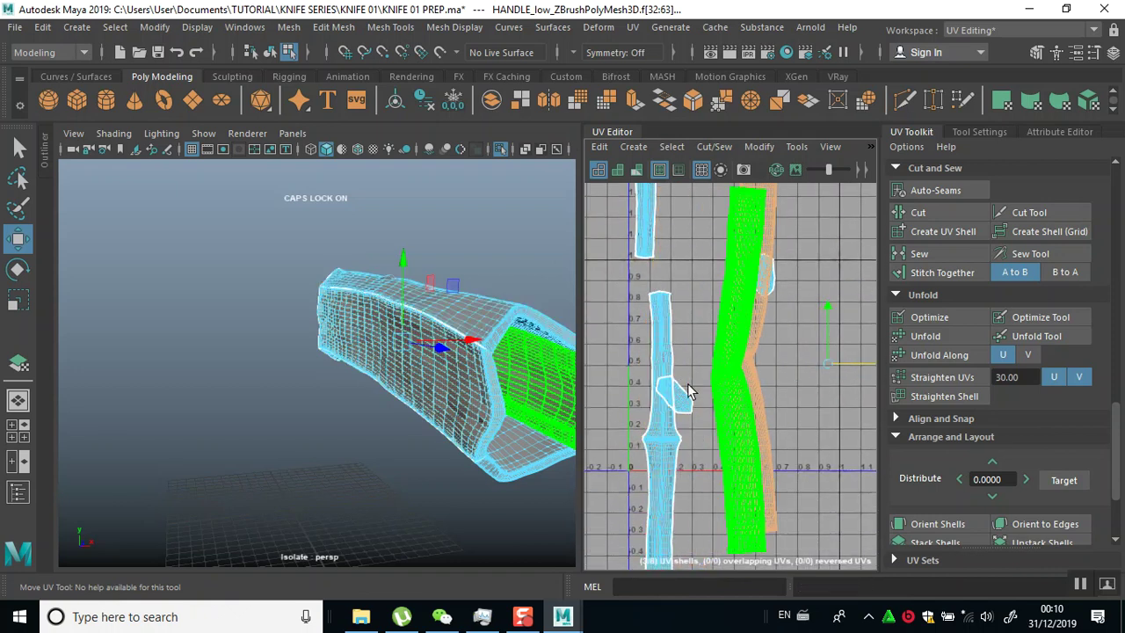
Apply Orient Shells to the small tilted shell overlapping the vertical strip and rotate it upright
left_click(676, 416)
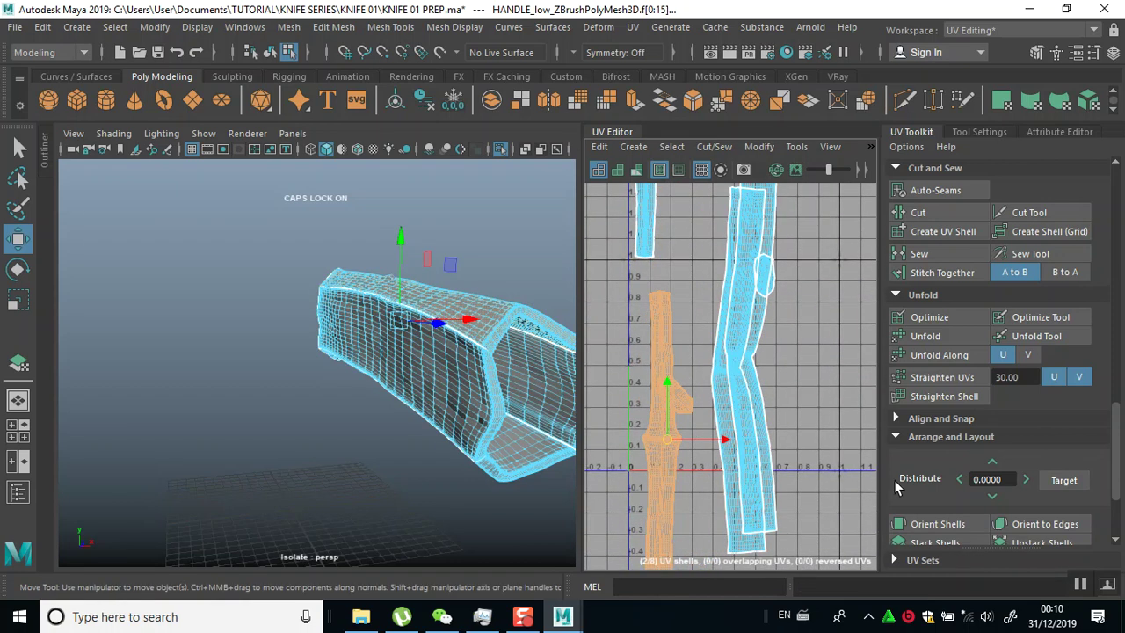
left_click(933, 522)
left_click(767, 389)
key("e")
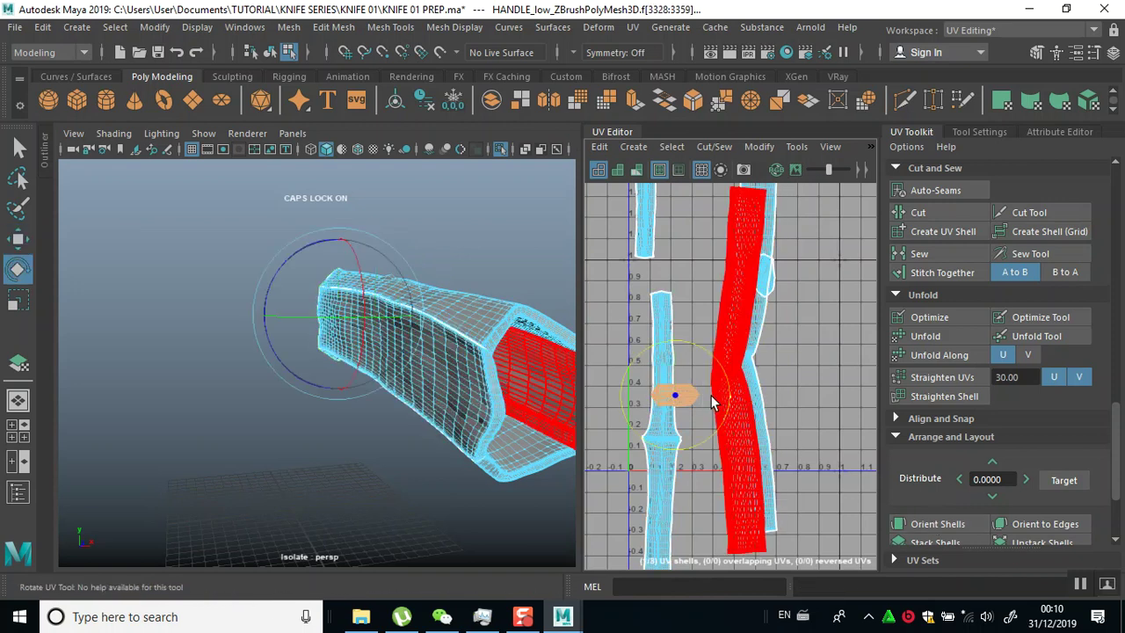
left_click_drag(721, 426, 683, 457)
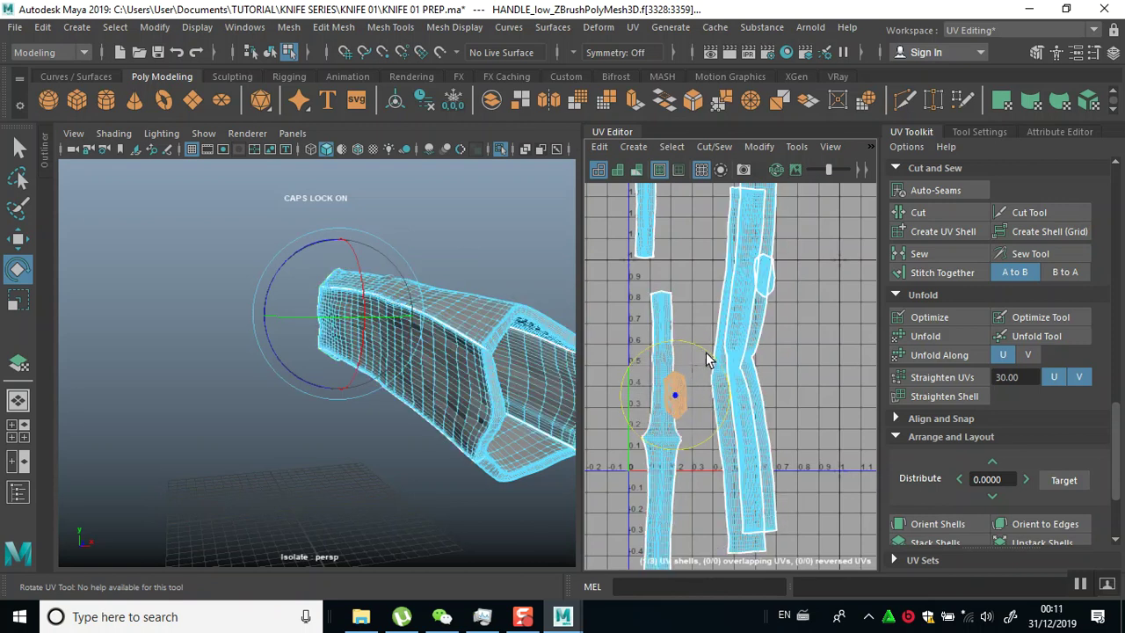
left_click_drag(720, 426, 723, 431)
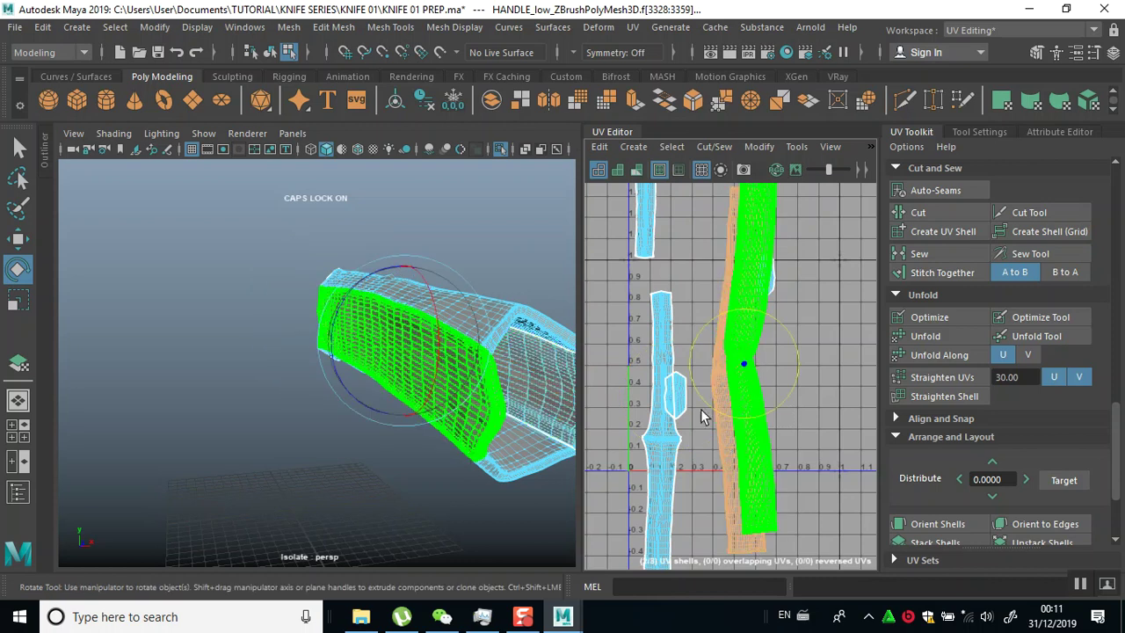
Select the four long vertical shells together and bring up the UV rotation settings
left_click(665, 356, "shift")
left_click(646, 253, "shift")
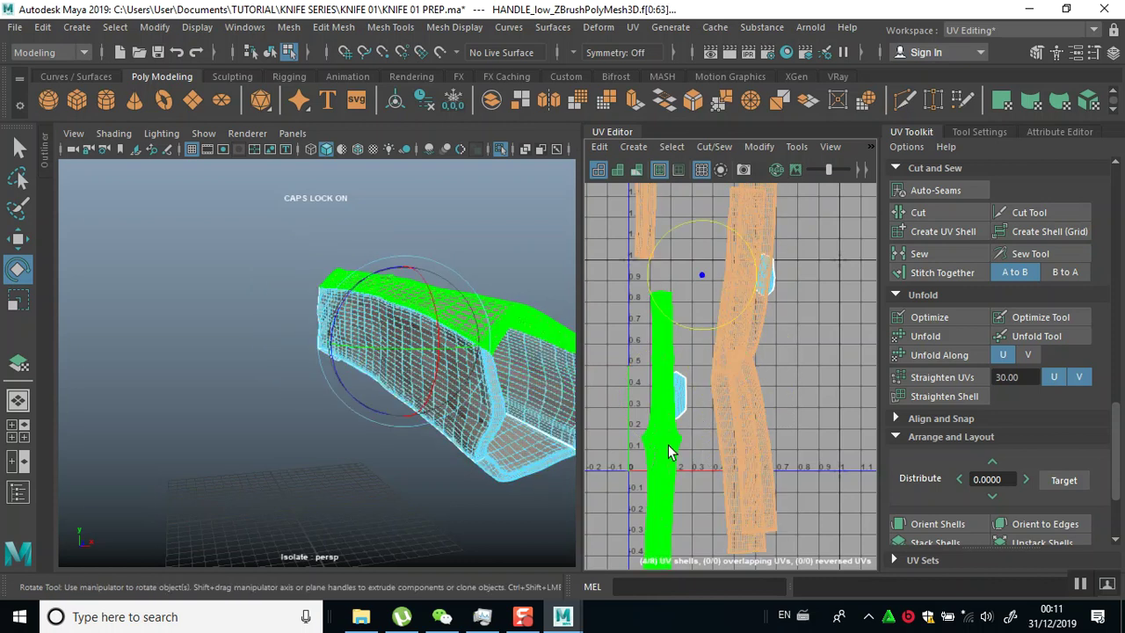
middle_click_drag(686, 392, 685, 543, "alt")
scroll(727, 462, "down", 4)
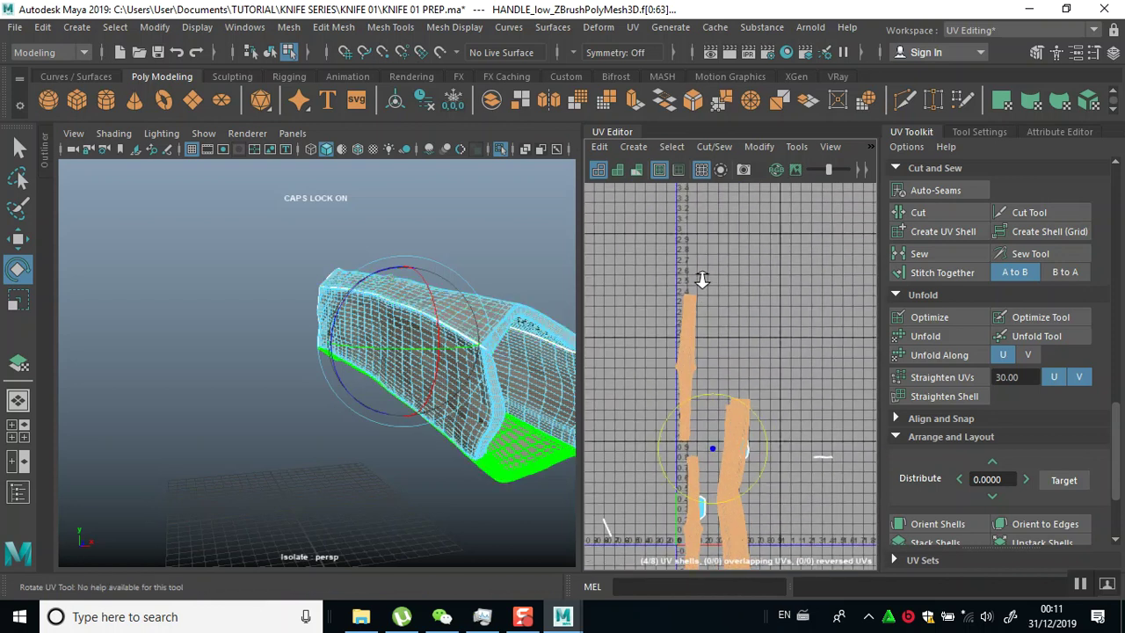
scroll(1052, 285, "up", 10)
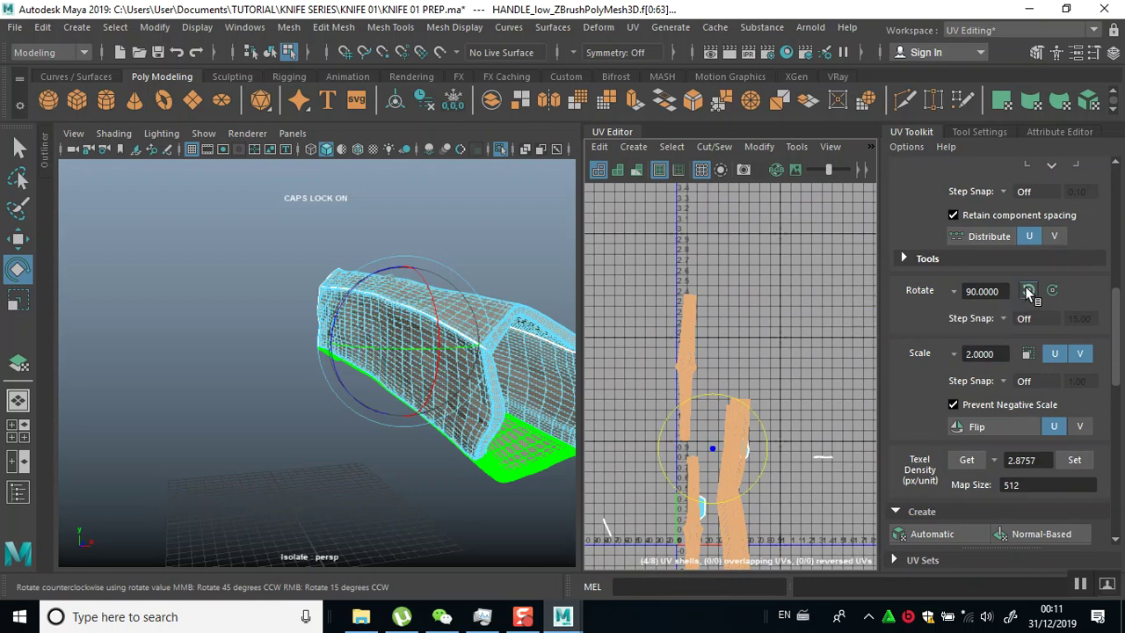
Rotate the selected vertical UV shells 90 degrees counterclockwise so they lie horizontally
left_click(1028, 292)
middle_click_drag(784, 437, 813, 306, "alt")
scroll(752, 304, "up", 3)
middle_click_drag(723, 474, 855, 354, "alt")
left_click(678, 418)
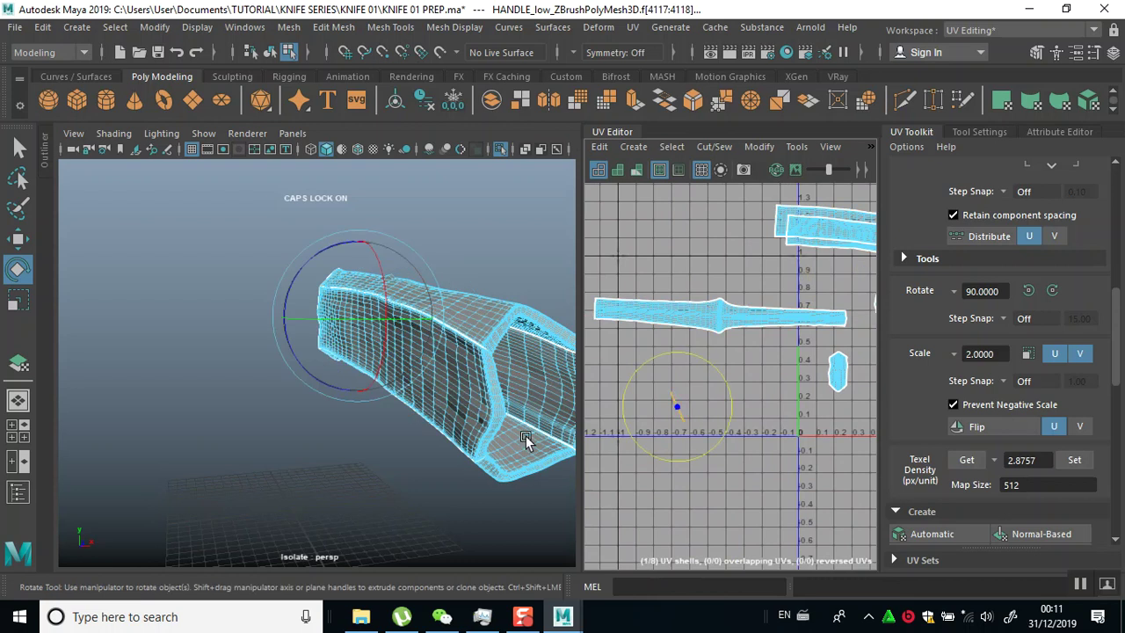
Select all of the handle's UV shells and pack them into the 0 to 1 tile with an automatic layout
scroll(782, 386, "down", 3)
middle_click_drag(762, 309, 803, 304, "alt")
left_click_drag(682, 251, 858, 497)
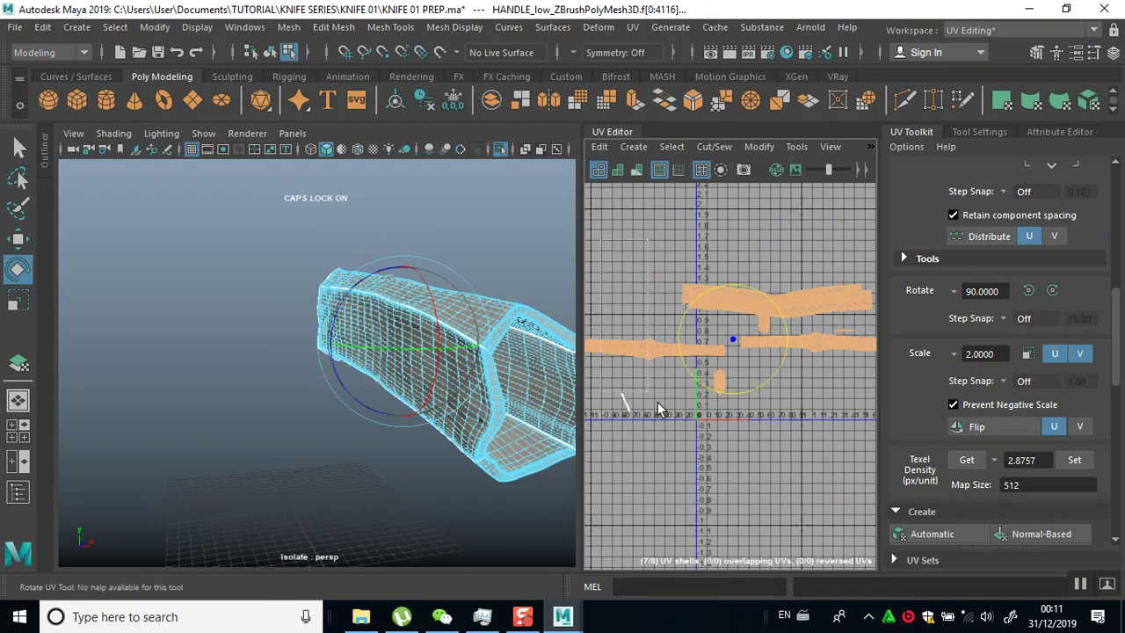
scroll(954, 535, "down", 5)
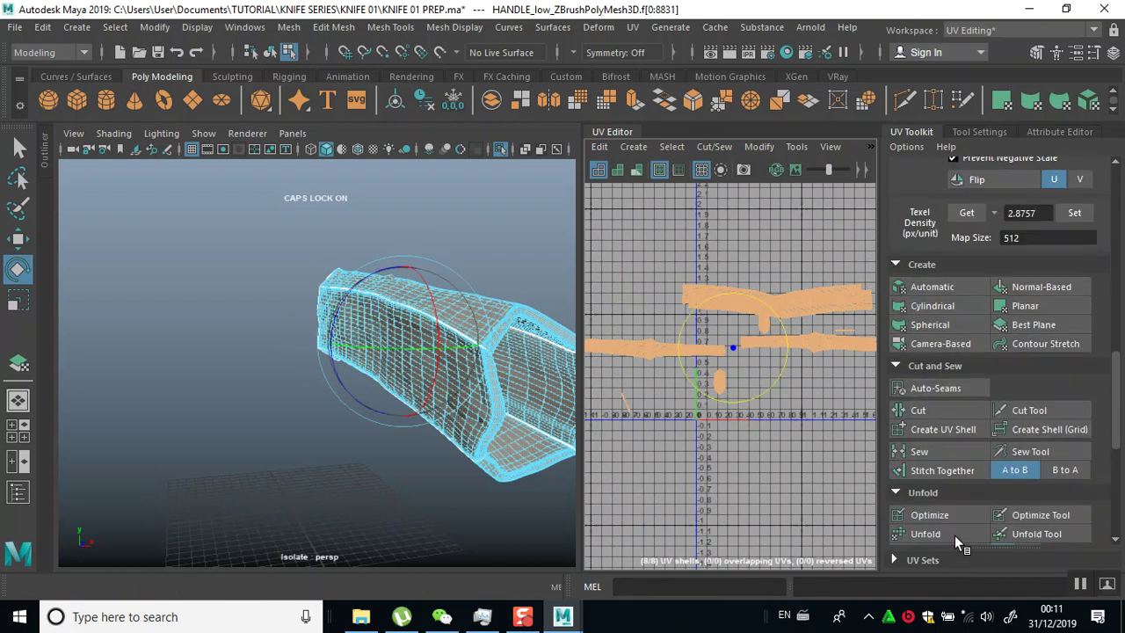
scroll(939, 514, "down", 3)
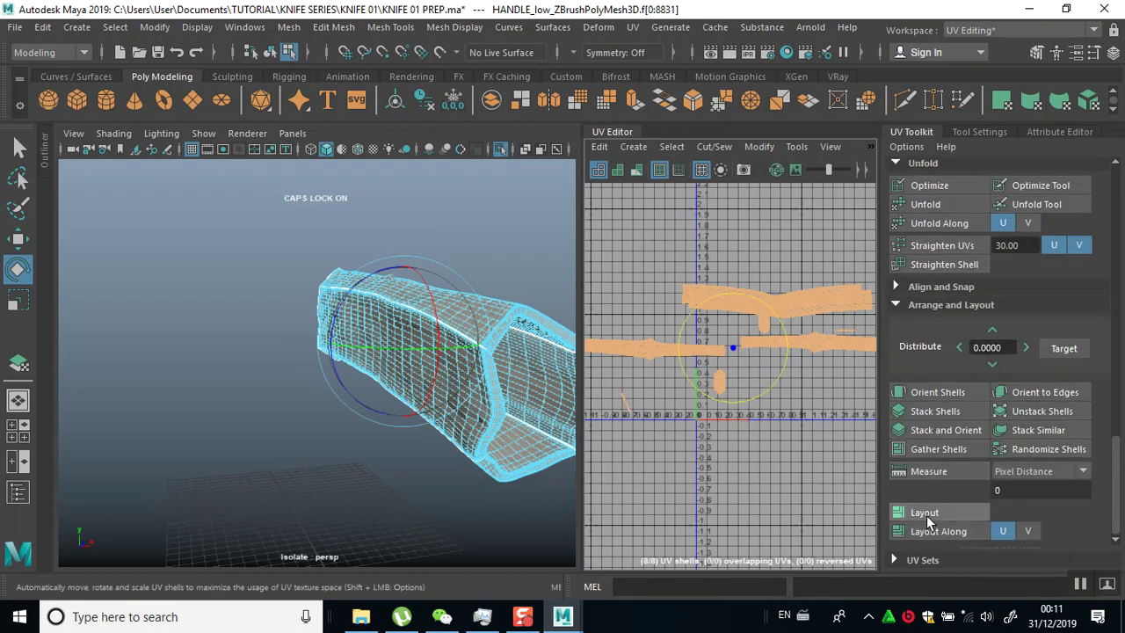
left_click(926, 514)
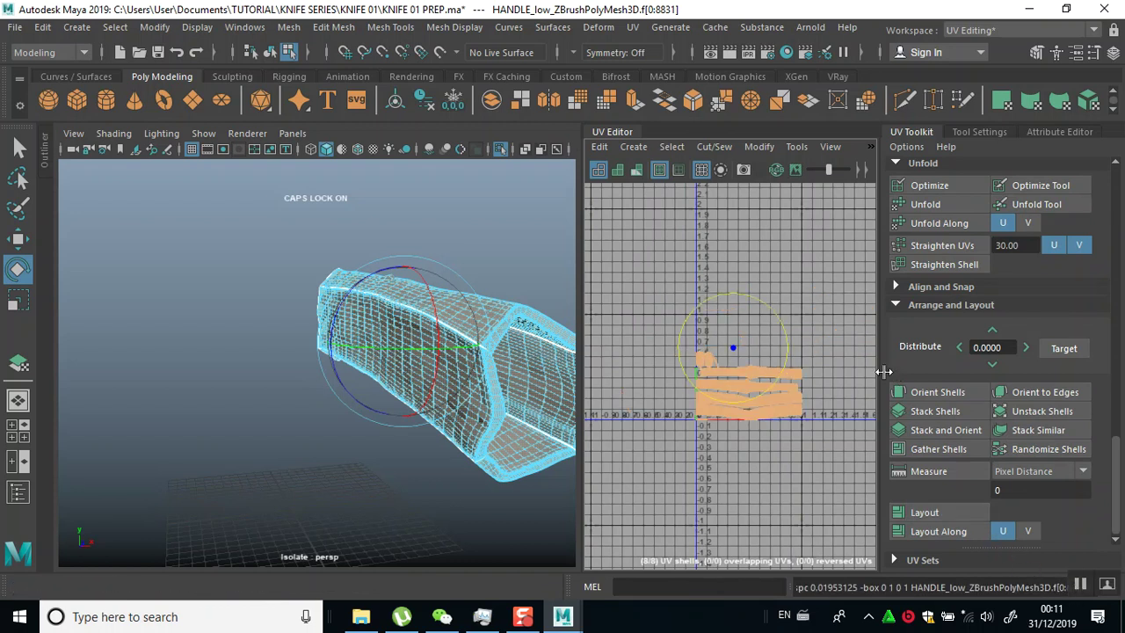
right_click_drag(804, 315, 799, 419, "alt")
middle_click_drag(798, 419, 821, 365, "alt")
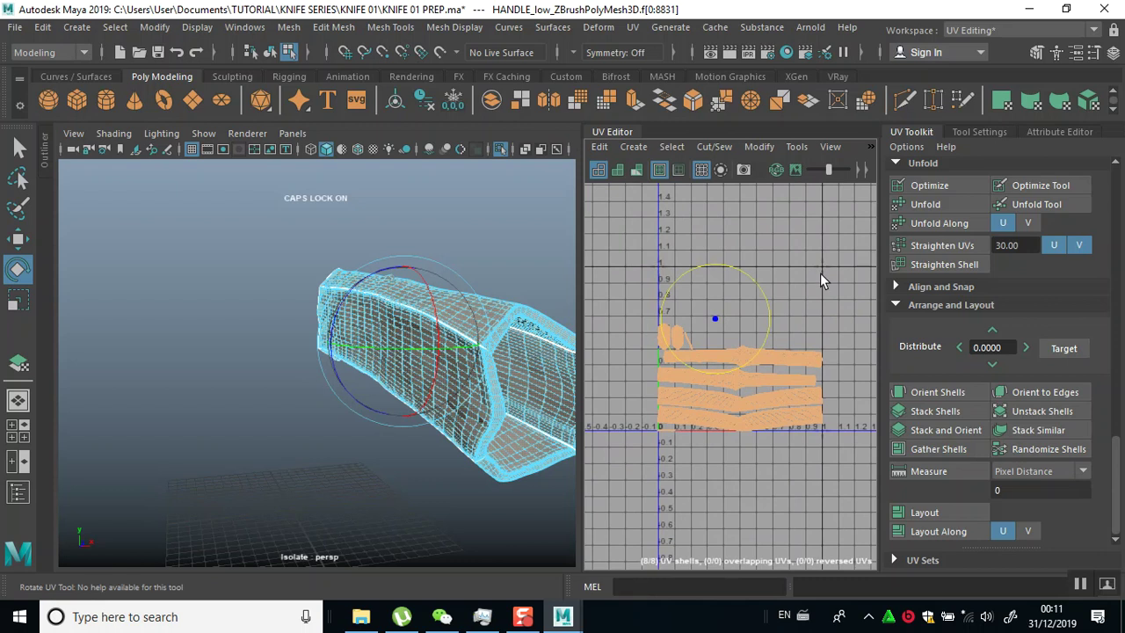
Select the two lowest long shells and straighten their UVs in U and V with a 30 degree tolerance
left_click(819, 272)
right_click_drag(814, 246, 804, 397, "alt")
scroll(805, 397, "up", 2)
left_click(777, 435)
left_click(795, 456, "shift")
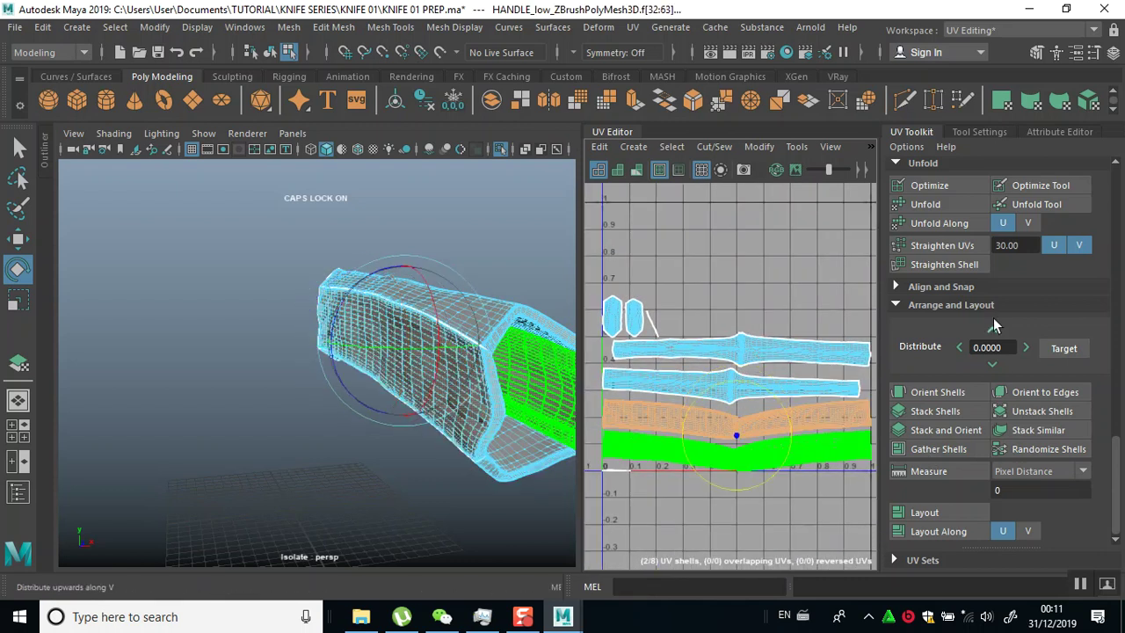
left_click(937, 266)
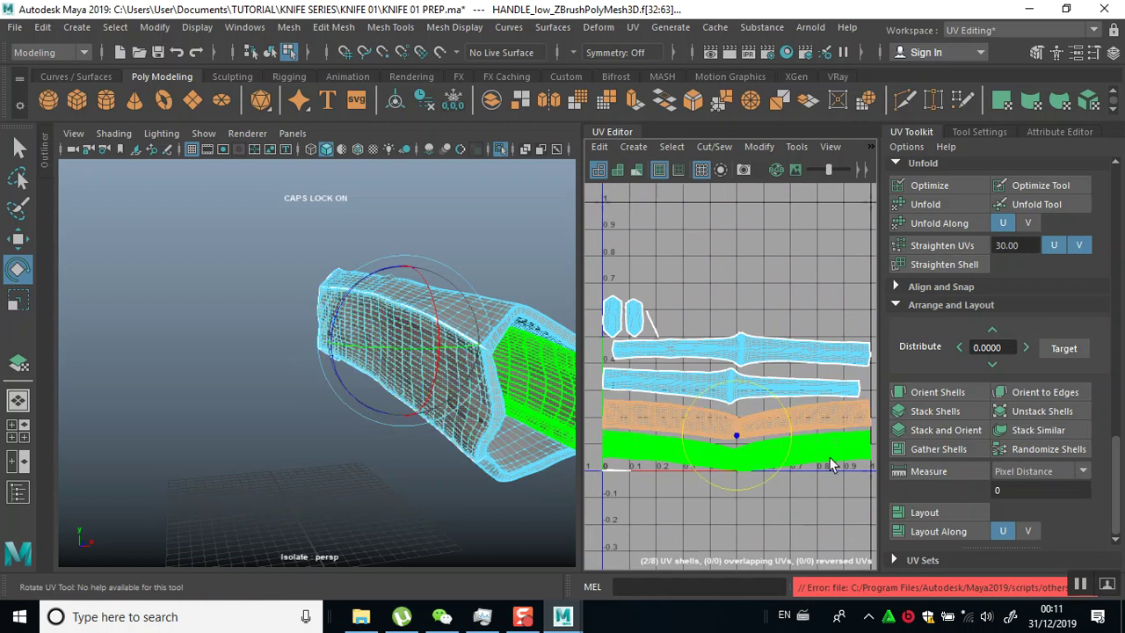
left_click(918, 246)
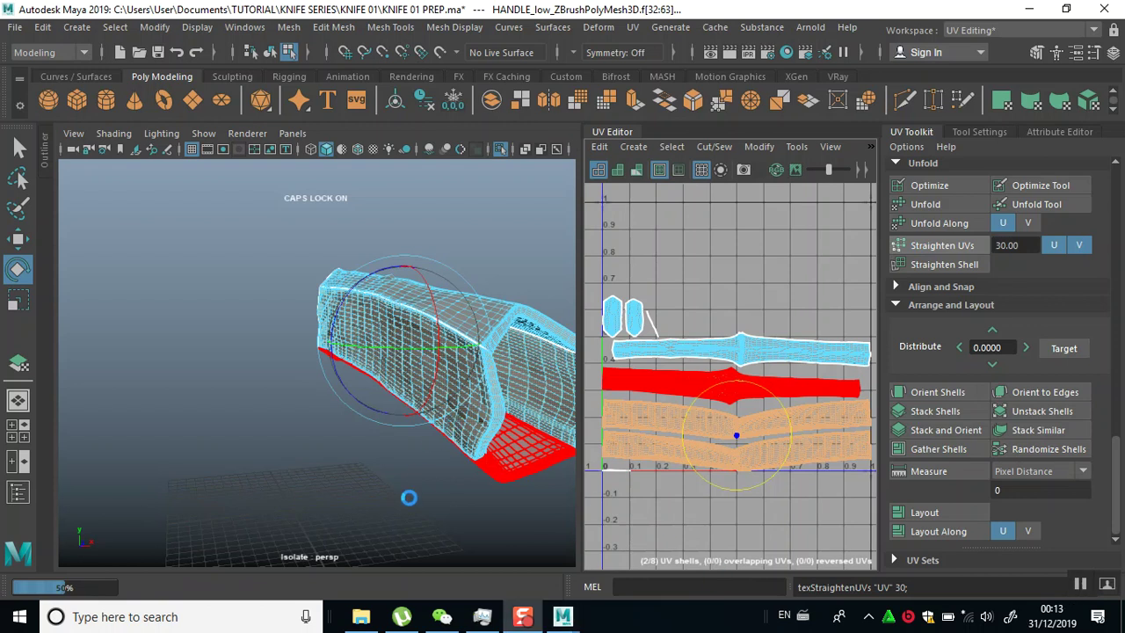
Switch to File Explorer and duplicate the KNIFE 01 PREP Maya file within the KNIFE 01 folder
left_click(362, 617)
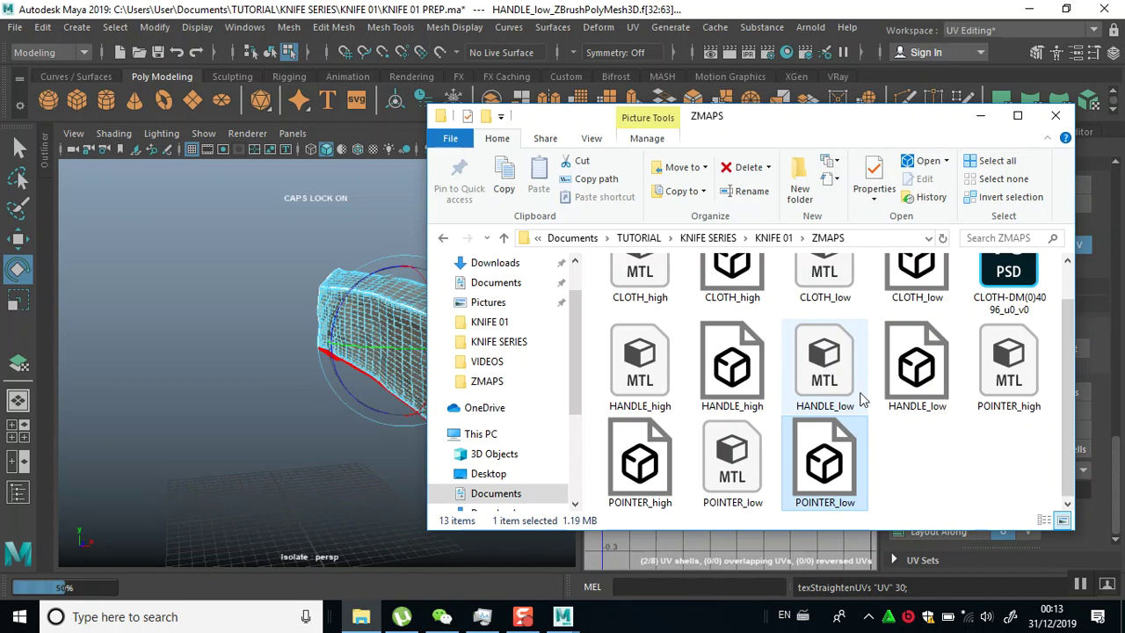
scroll(808, 365, "up", 1)
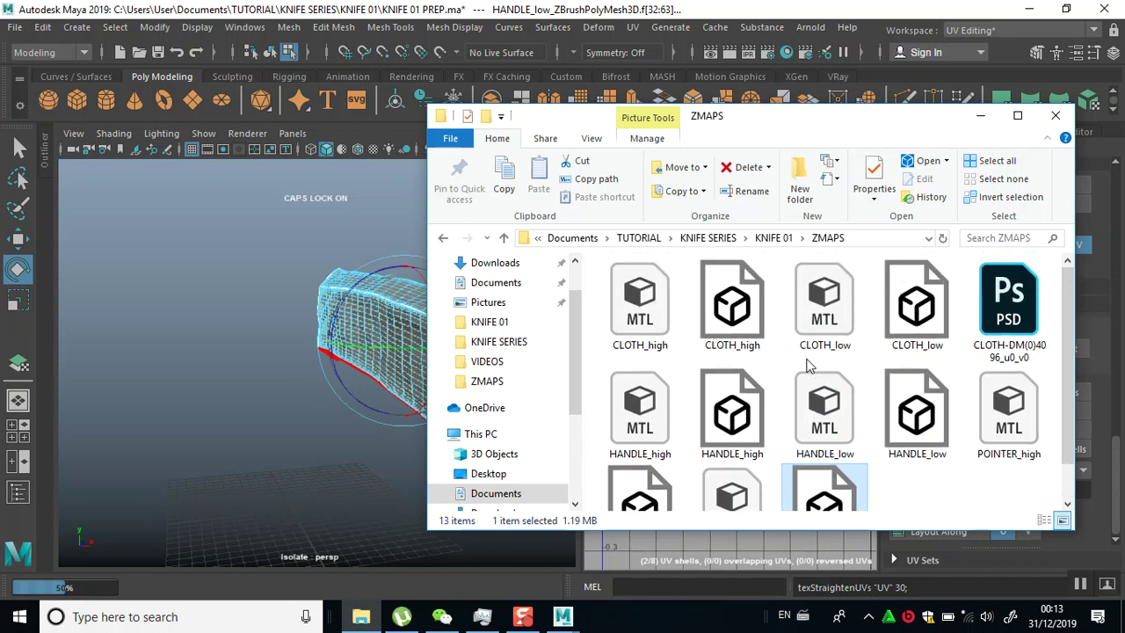
left_click(769, 237)
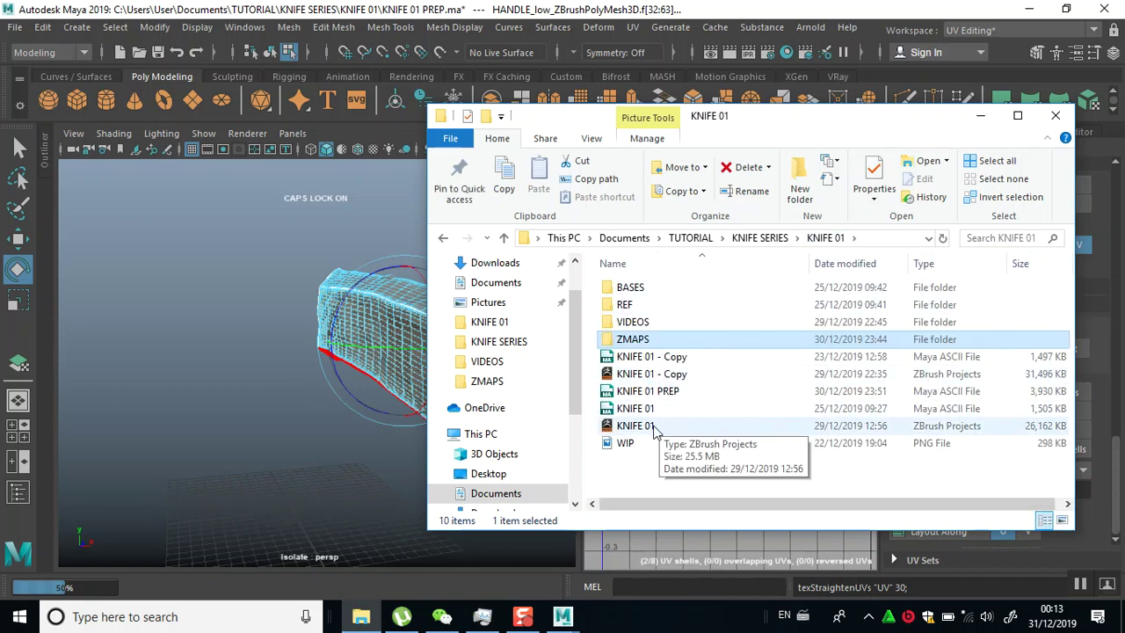
left_click(665, 396)
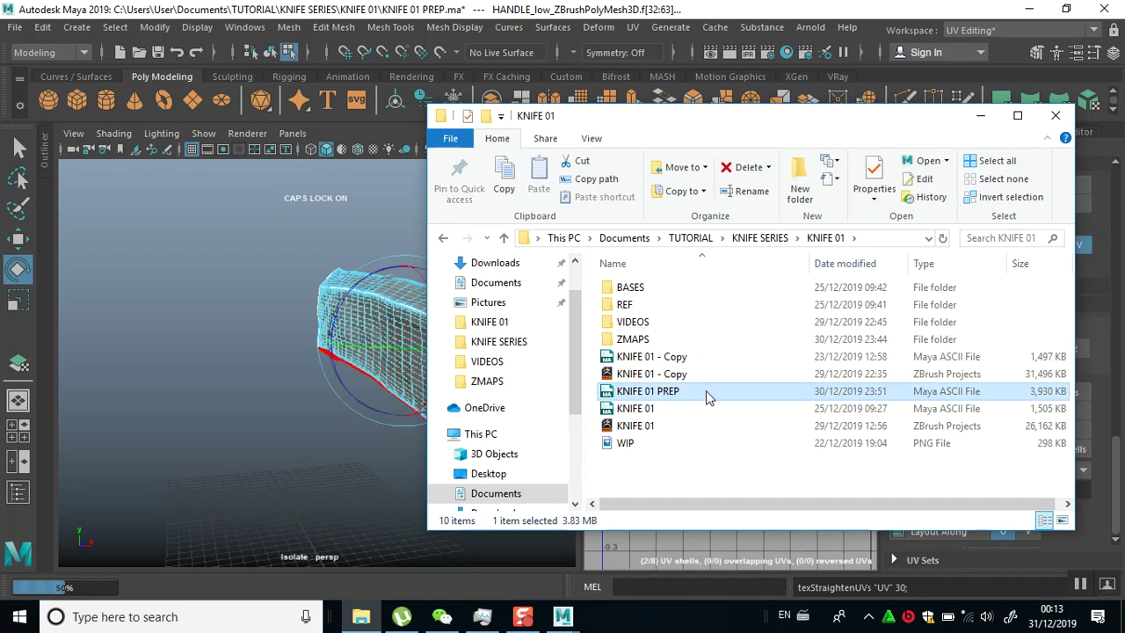
left_click_drag(688, 398, 670, 481, "ctrl")
left_click(975, 114)
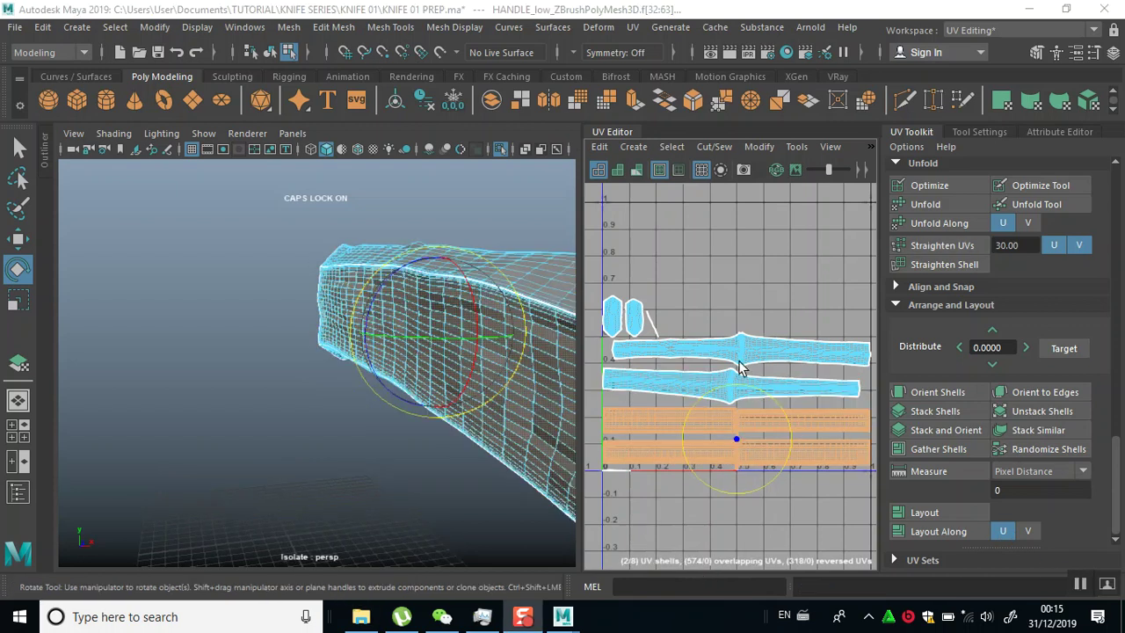
Deselect the two straightened shells and save the scene
scroll(738, 367, "up", 3)
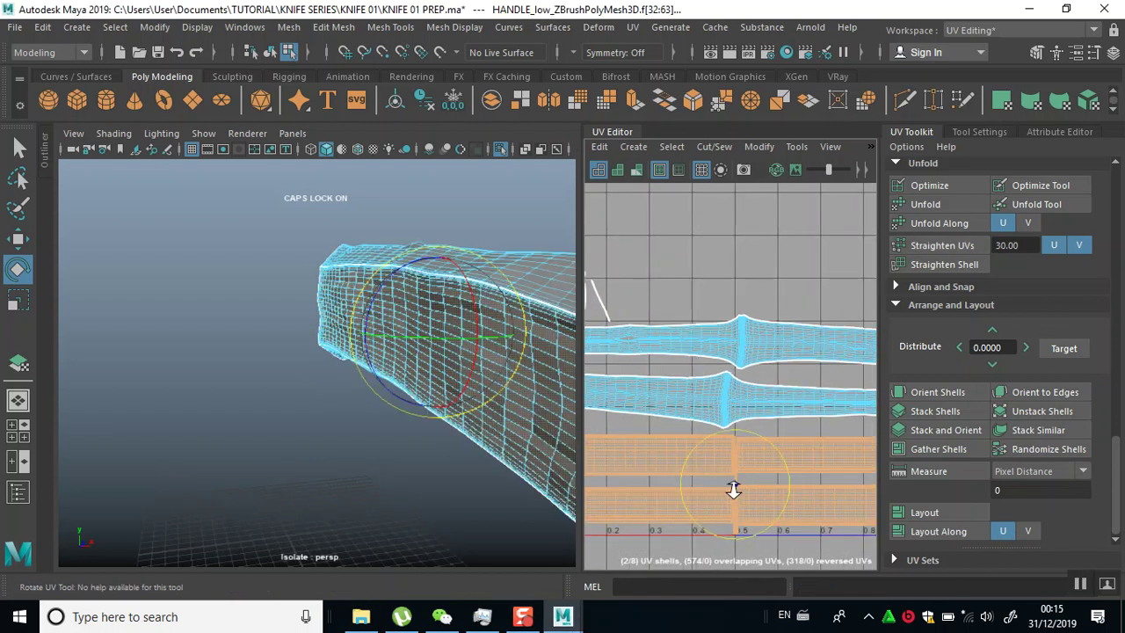
left_click(286, 428)
key("ctrl+s")
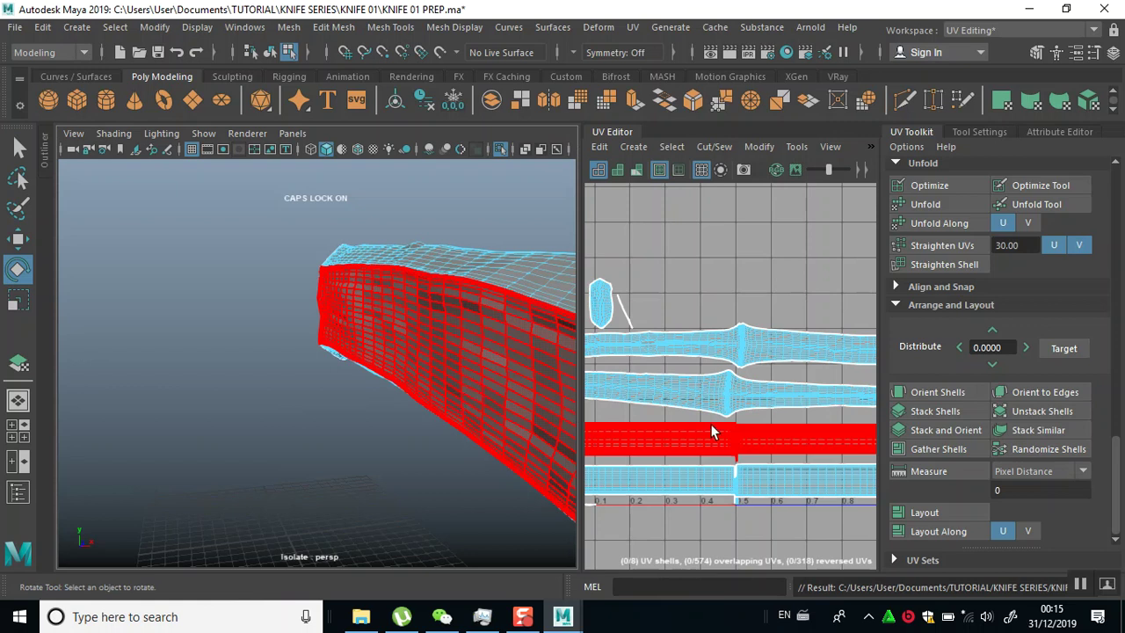
Change to edge selection and pick an edge in the narrow distorted strip at the middle of the straightened shell
scroll(736, 397, "up", 6)
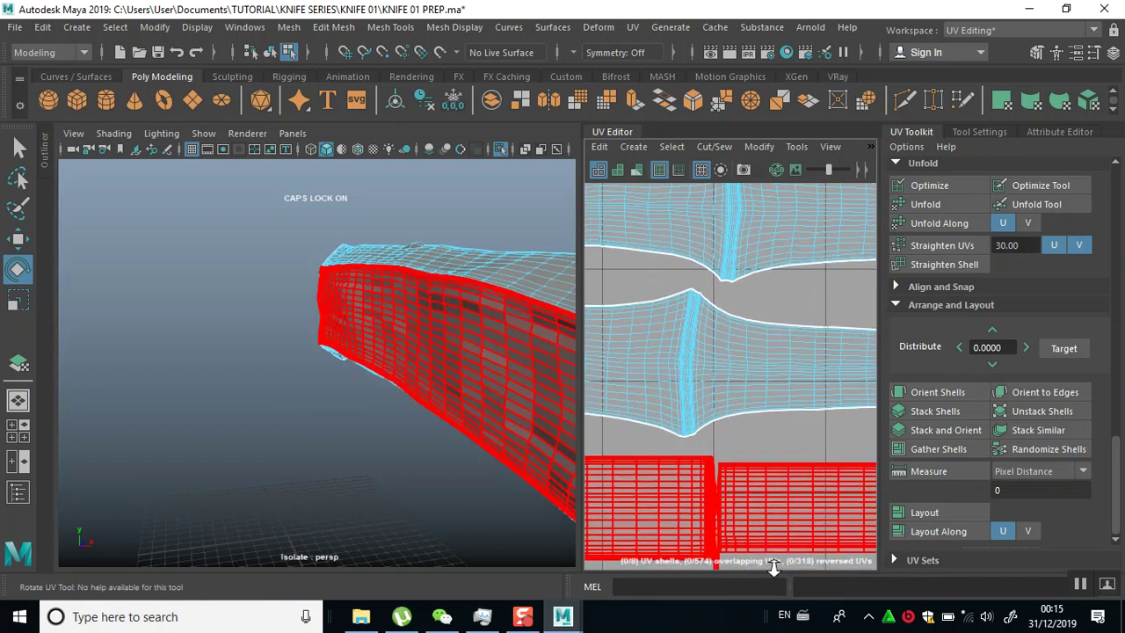
left_click(765, 474)
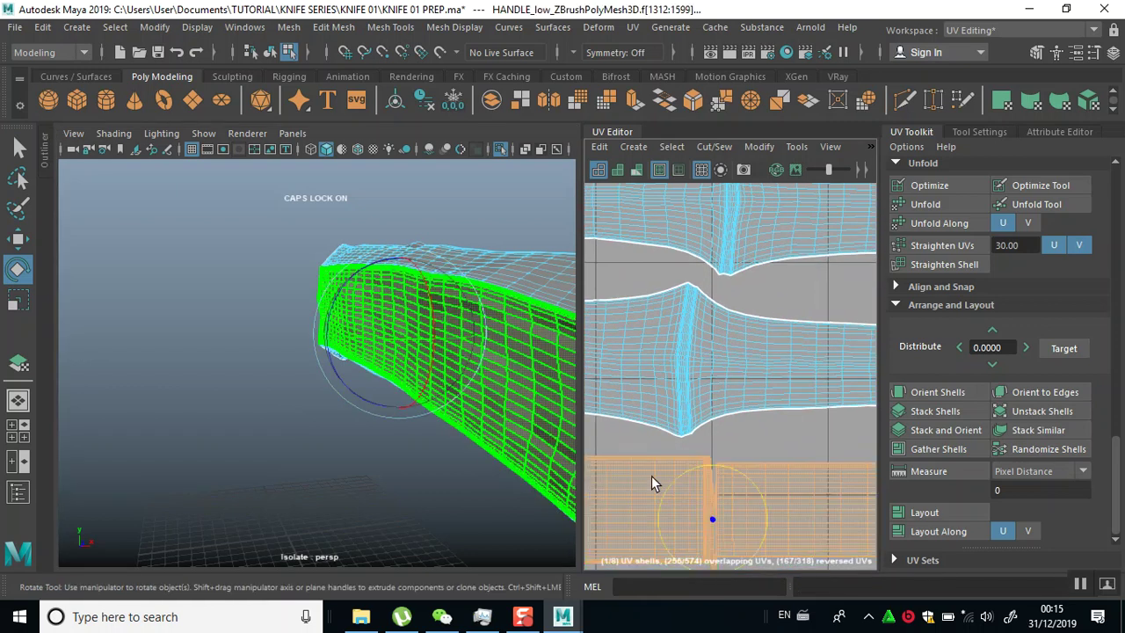
right_click_drag(754, 389, 757, 450)
mouse_move(750, 364)
right_mouse_down()
mouse_move(699, 364)
mouse_move(754, 347)
right_mouse_up()
middle_click_drag(708, 499, 753, 394, "alt")
right_click_drag(753, 394, 781, 505, "alt")
middle_click_drag(785, 478, 766, 346, "alt")
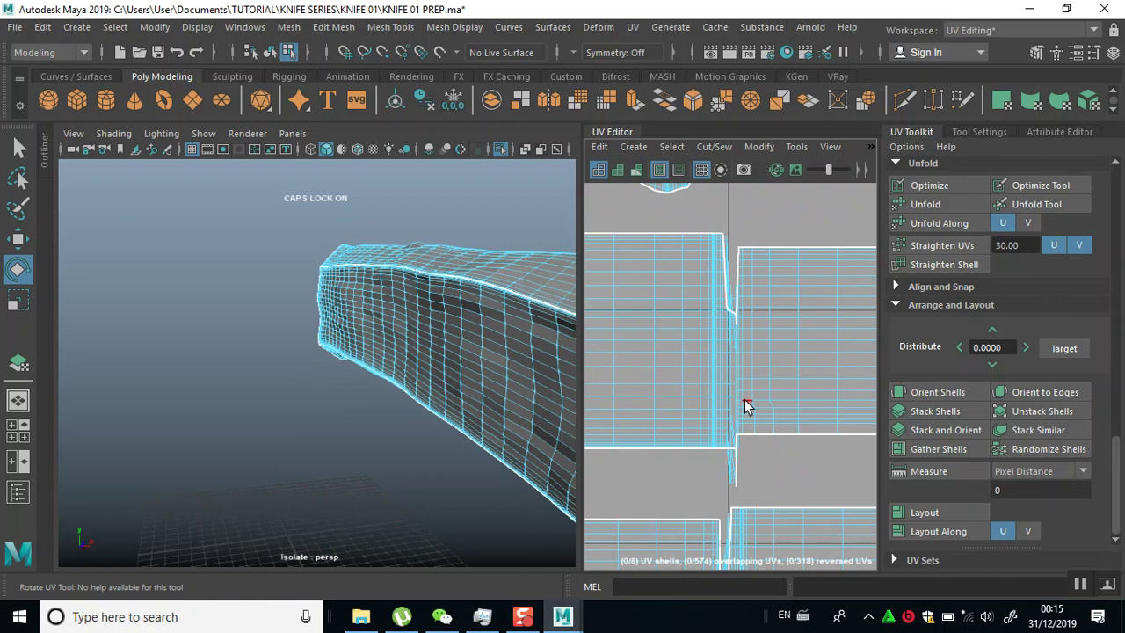
left_click_drag(527, 435, 452, 364, "alt")
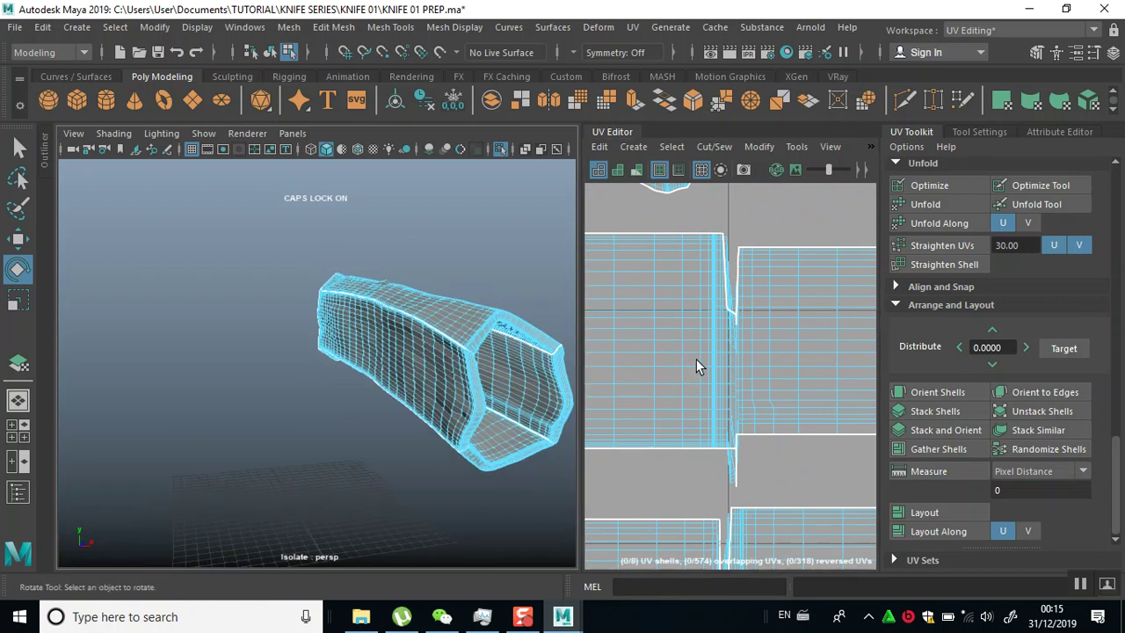
scroll(730, 345, "up", 5)
left_click(724, 326)
left_click(725, 323)
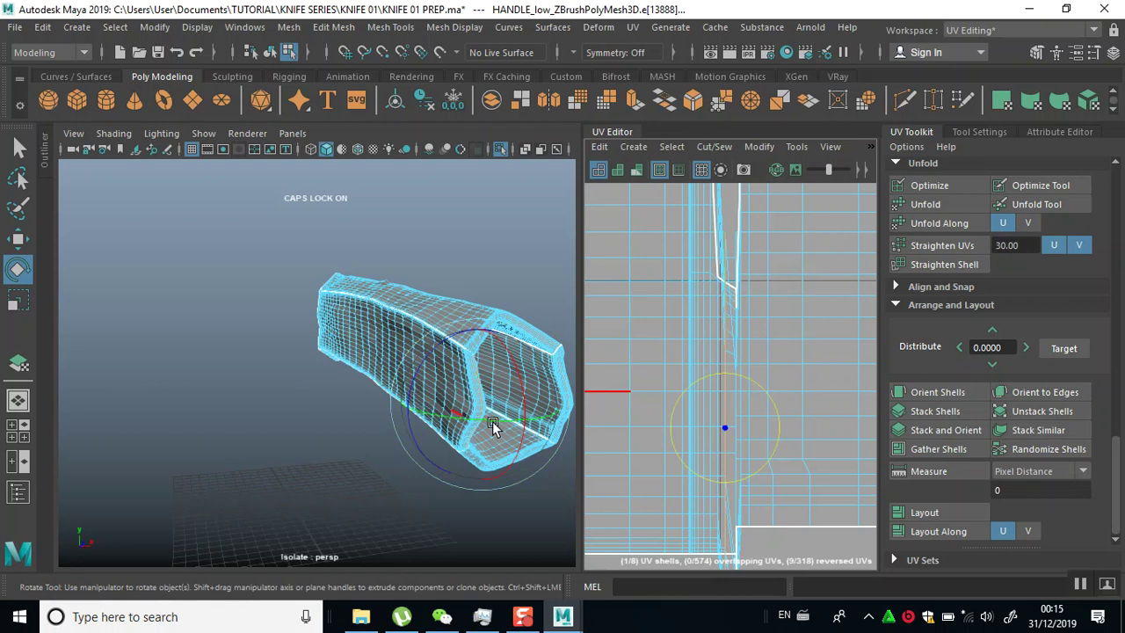
Select the edge loop bordering the outer side of the handle's narrow end rim in the 3D view
left_click_drag(415, 407, 334, 431, "alt")
right_click_drag(333, 432, 385, 440, "alt")
left_click_drag(385, 444, 325, 370, "alt")
right_click_drag(326, 371, 382, 422, "alt")
left_click_drag(382, 422, 381, 459, "alt")
right_click_drag(381, 459, 399, 457, "alt")
left_click_drag(397, 455, 365, 437, "alt")
middle_click_drag(366, 437, 452, 436, "alt")
right_click_drag(406, 359, 411, 414, "alt")
middle_click_drag(411, 415, 397, 406, "alt")
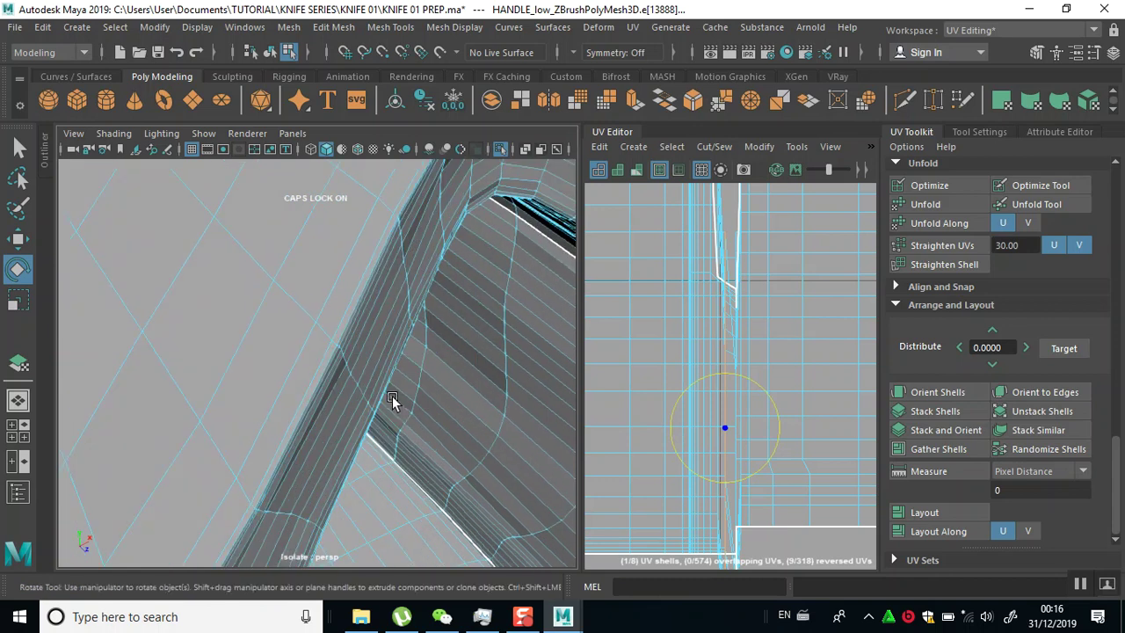
mouse_move(394, 393)
left_mouse_down("alt")
mouse_move(407, 386)
mouse_move(396, 386)
left_mouse_up("alt")
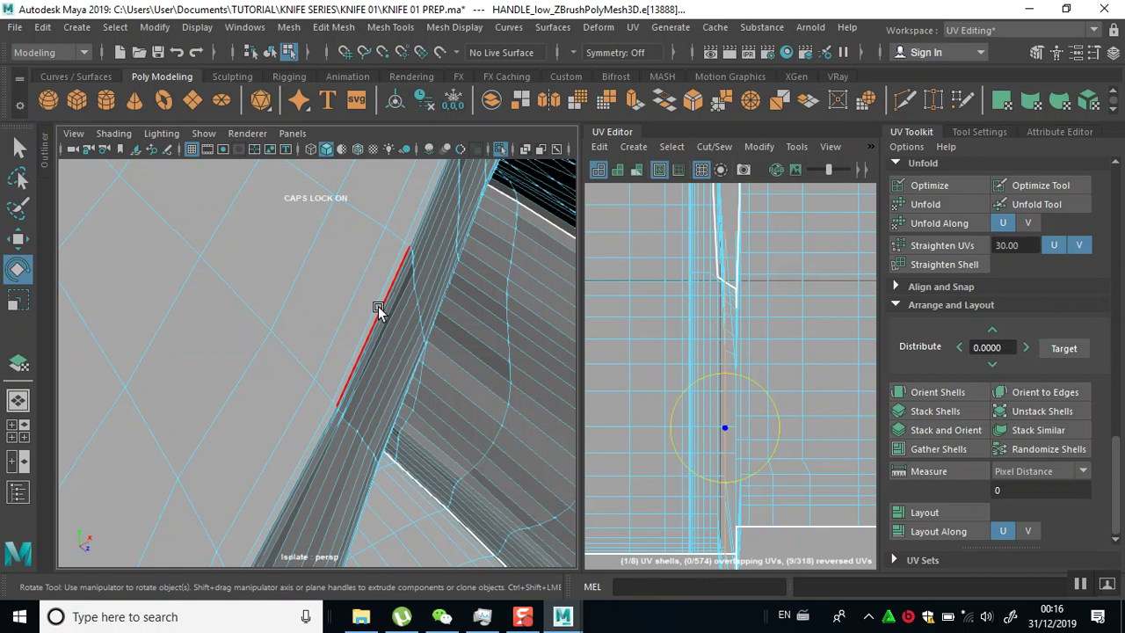
left_click(376, 304)
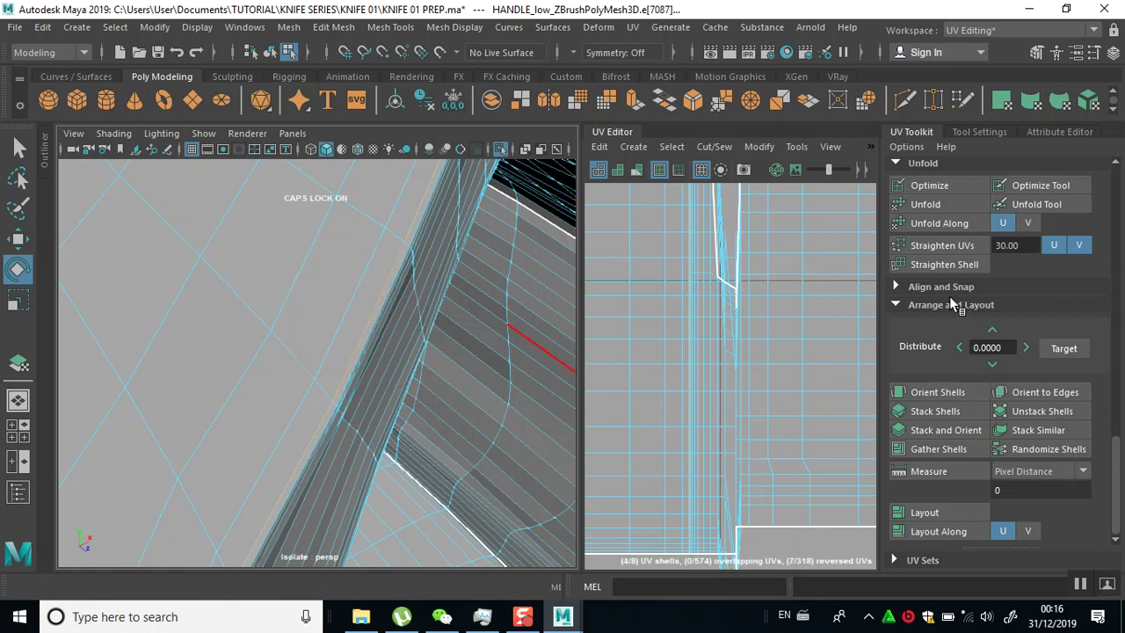
Add the second edge loop bordering the handle's narrow rim band and cut the UVs along both loops
right_click_drag(463, 393, 338, 311, "alt")
left_click_drag(338, 311, 195, 273, "alt")
middle_click_drag(195, 273, 368, 195, "alt")
left_click_drag(369, 198, 454, 582, "alt")
left_click_drag(462, 452, 441, 476, "alt")
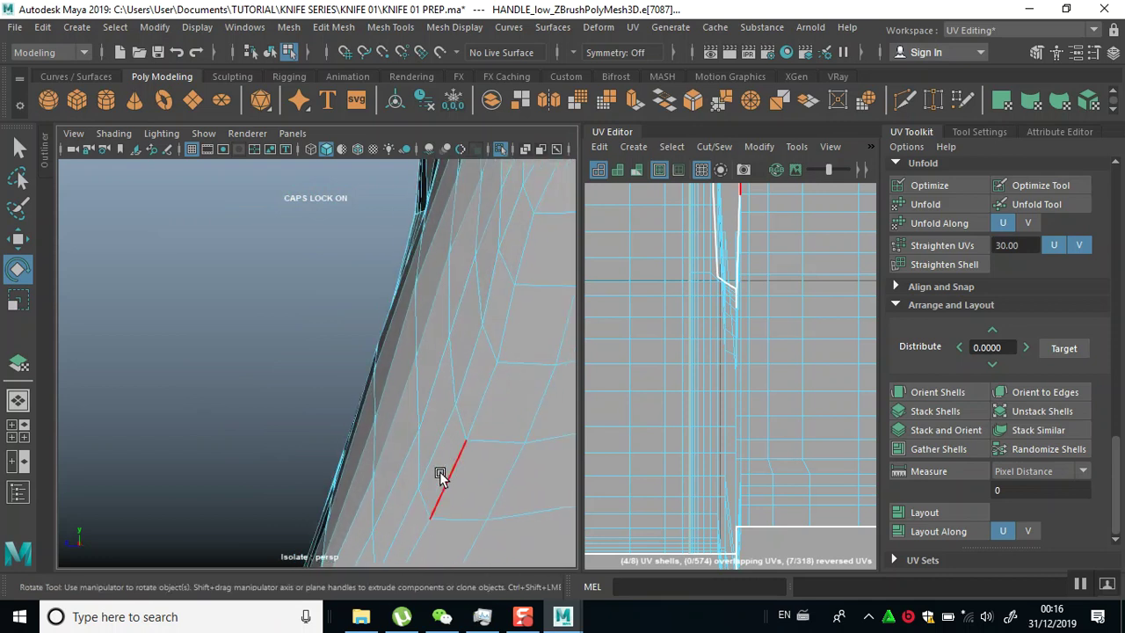
left_click_drag(486, 458, 409, 376, "alt")
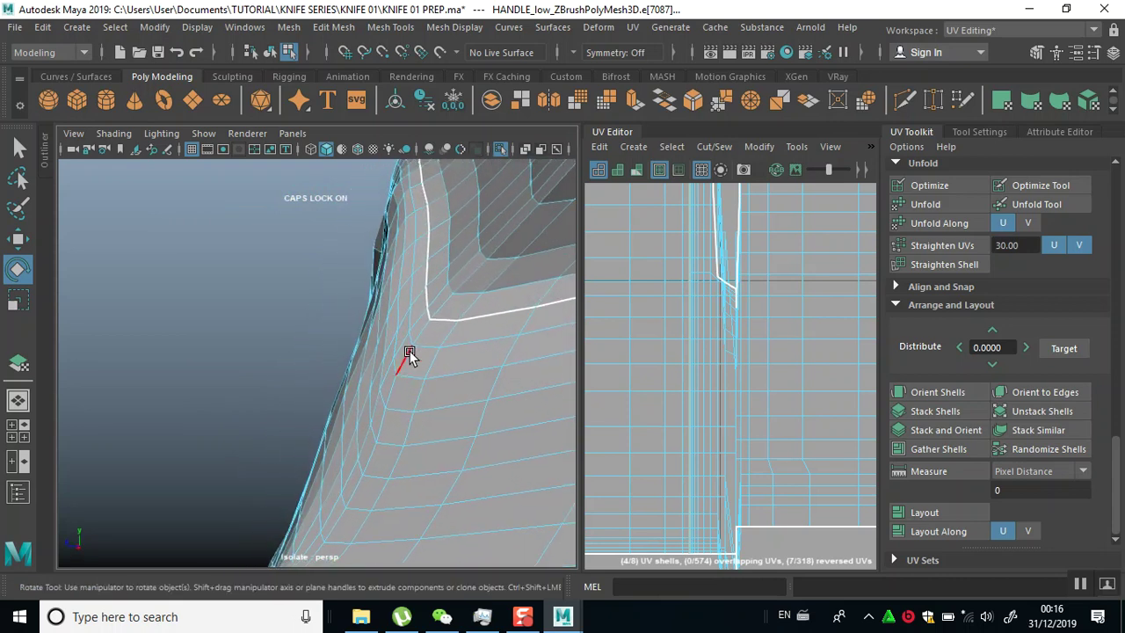
left_click(477, 379)
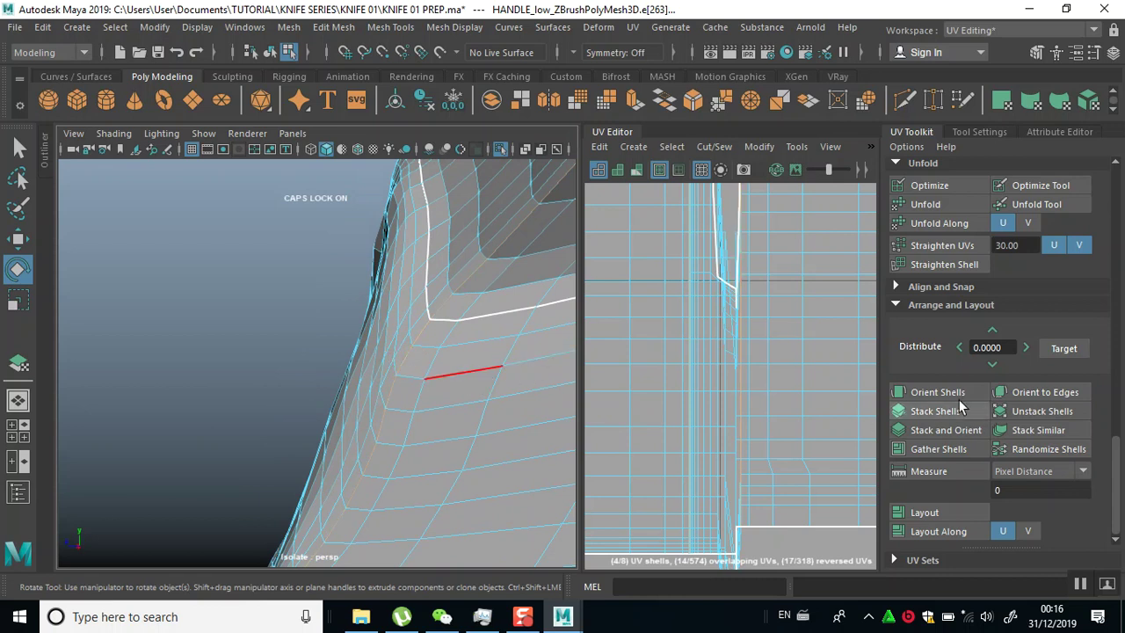
scroll(967, 377, "up", 4)
left_click(930, 232)
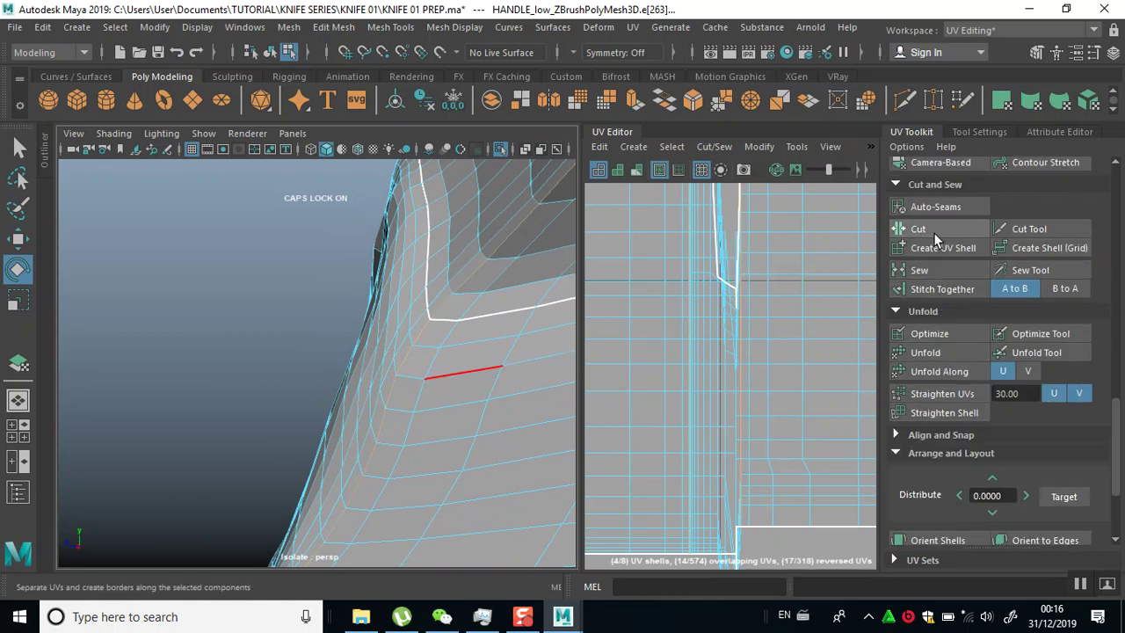
scroll(751, 323, "down", 2)
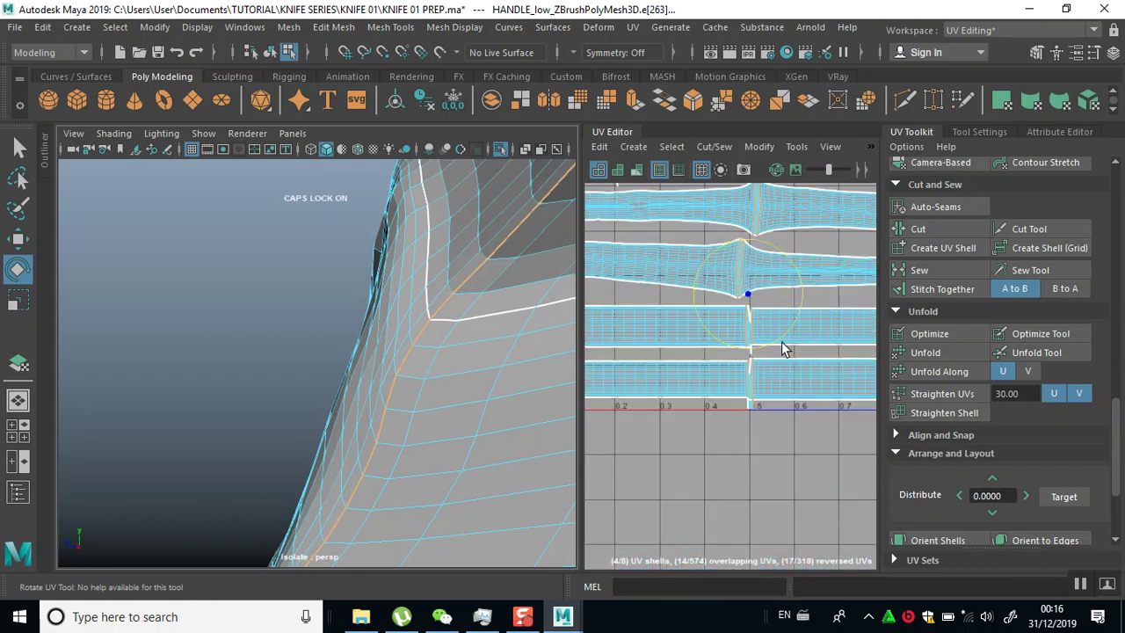
scroll(781, 341, "down", 2)
scroll(782, 343, "down", 1)
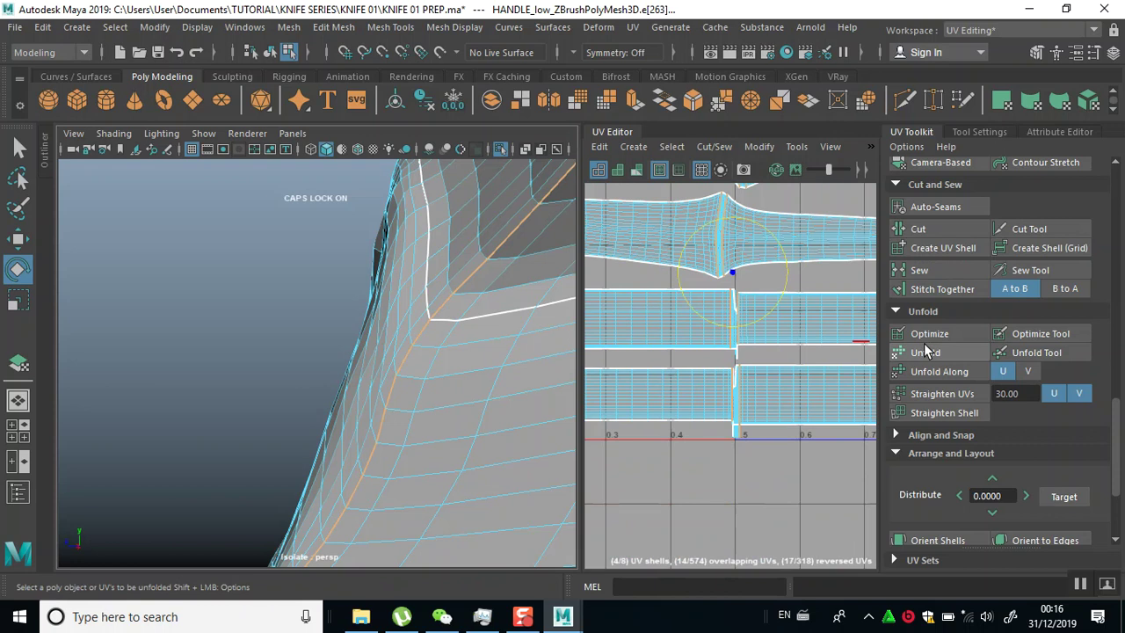
Change to UV shell selection and select the four narrow rim strips between the long handle shells
right_click(824, 288)
left_click(763, 264)
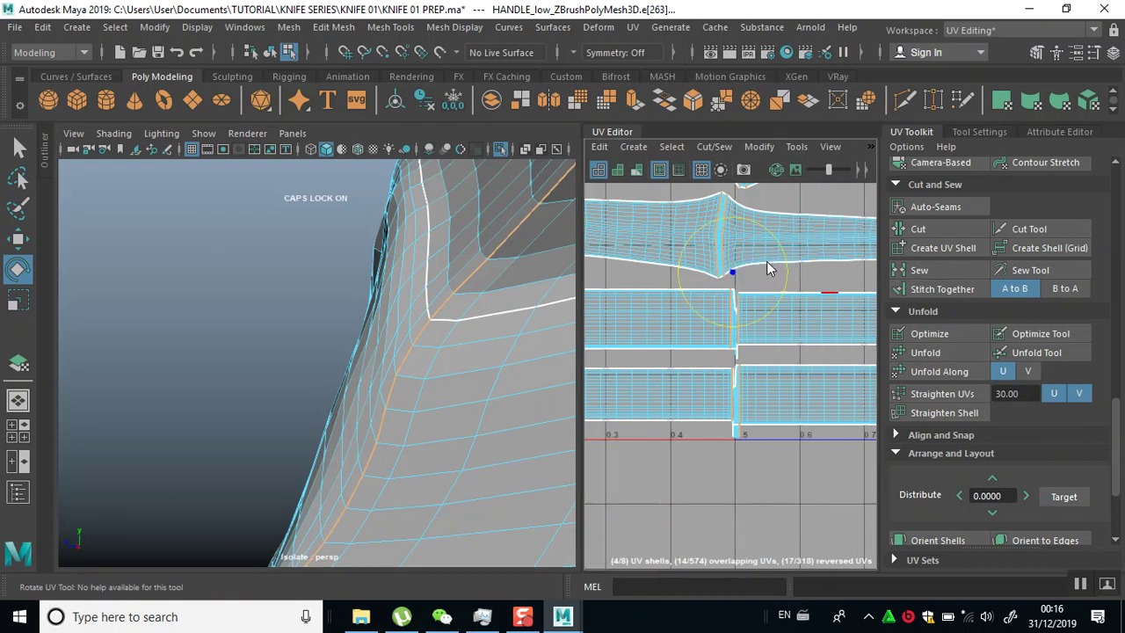
left_click(732, 310)
left_click(736, 324)
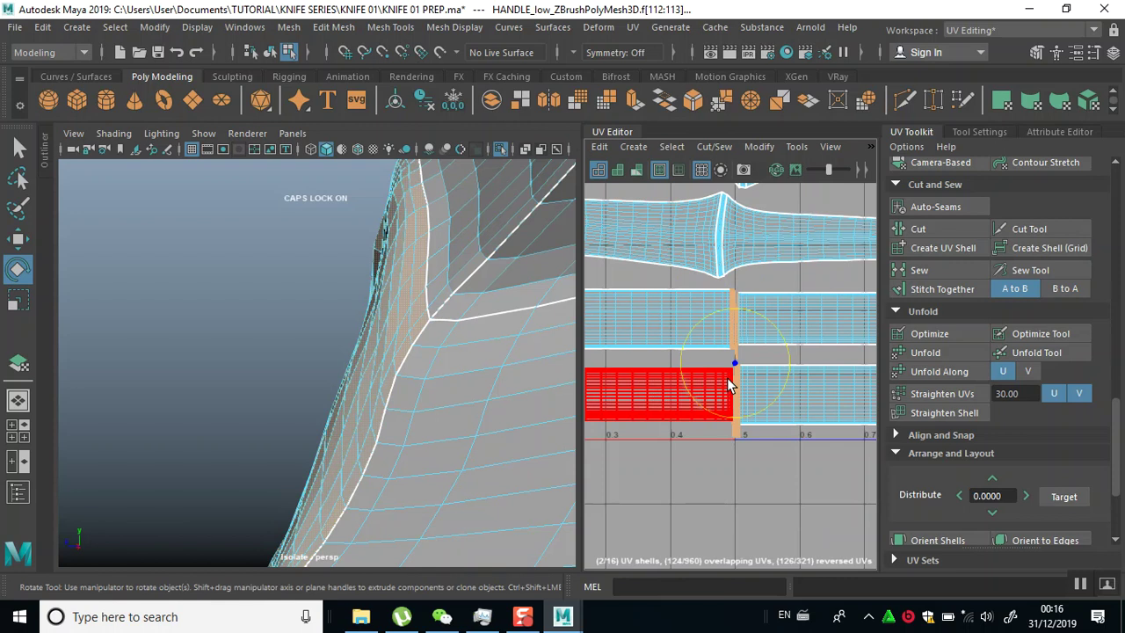
left_click(718, 236, "shift")
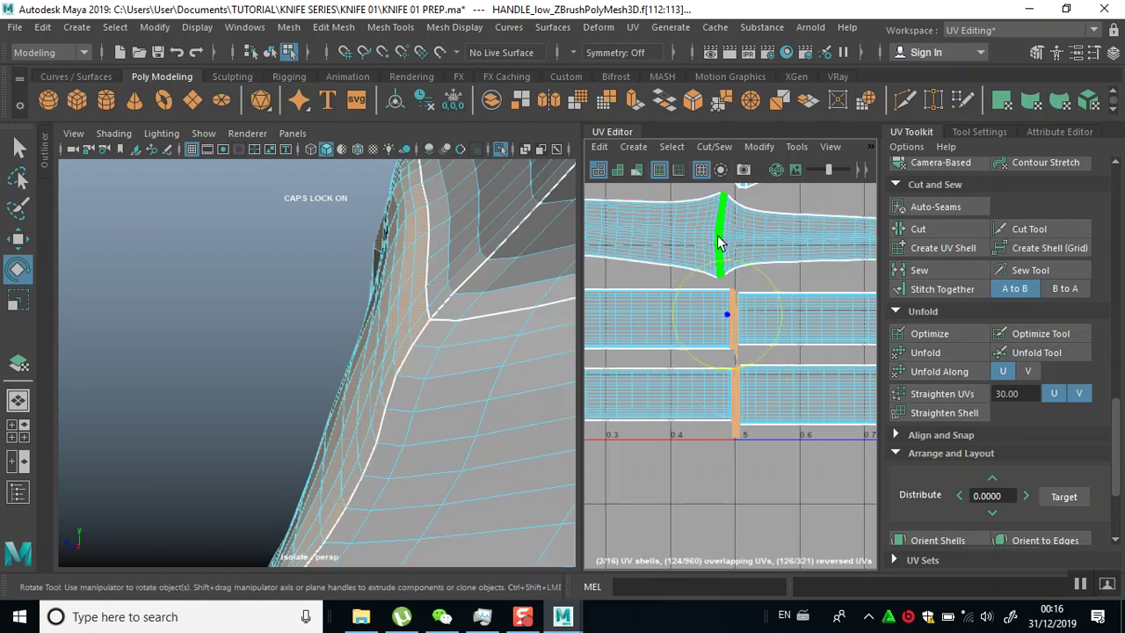
middle_click_drag(778, 315, 765, 424, "alt")
left_click(736, 295, "shift")
Move the four rim strips above the other shells in UV space, unfold them and deselect them
key("w")
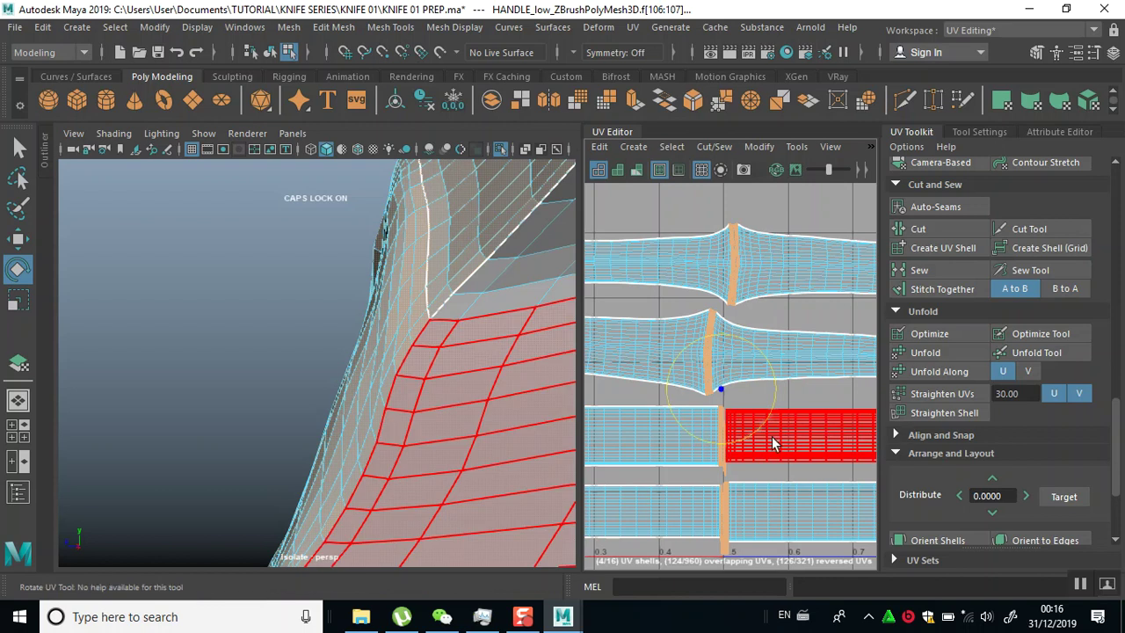
scroll(817, 385, "down", 3)
scroll(786, 402, "down", 3)
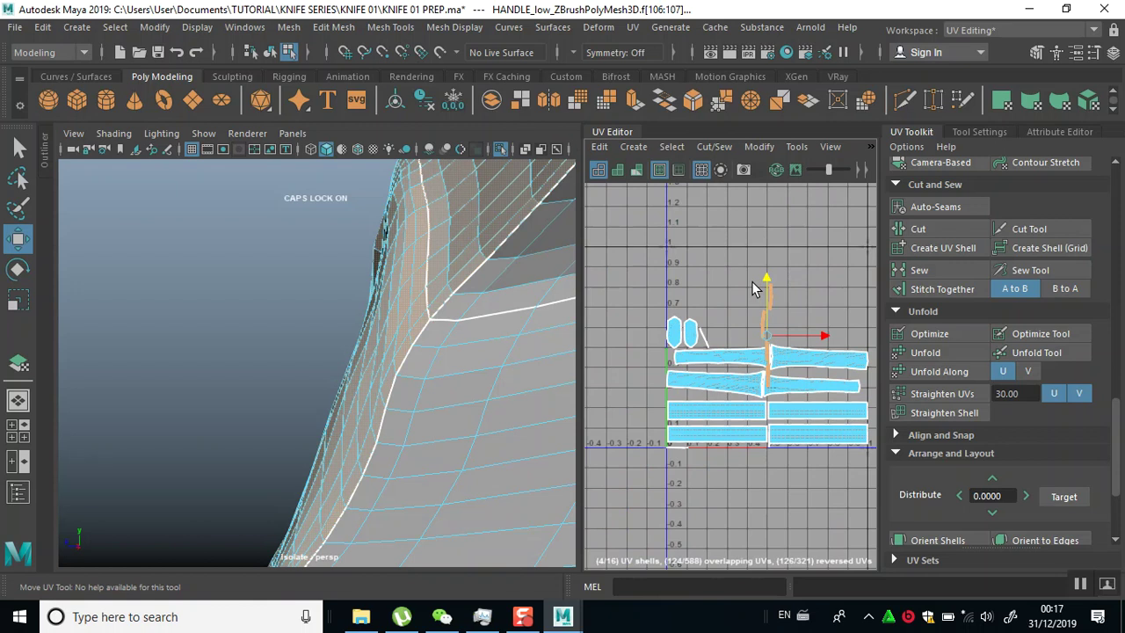
left_click_drag(765, 298, 768, 250)
left_click(925, 352)
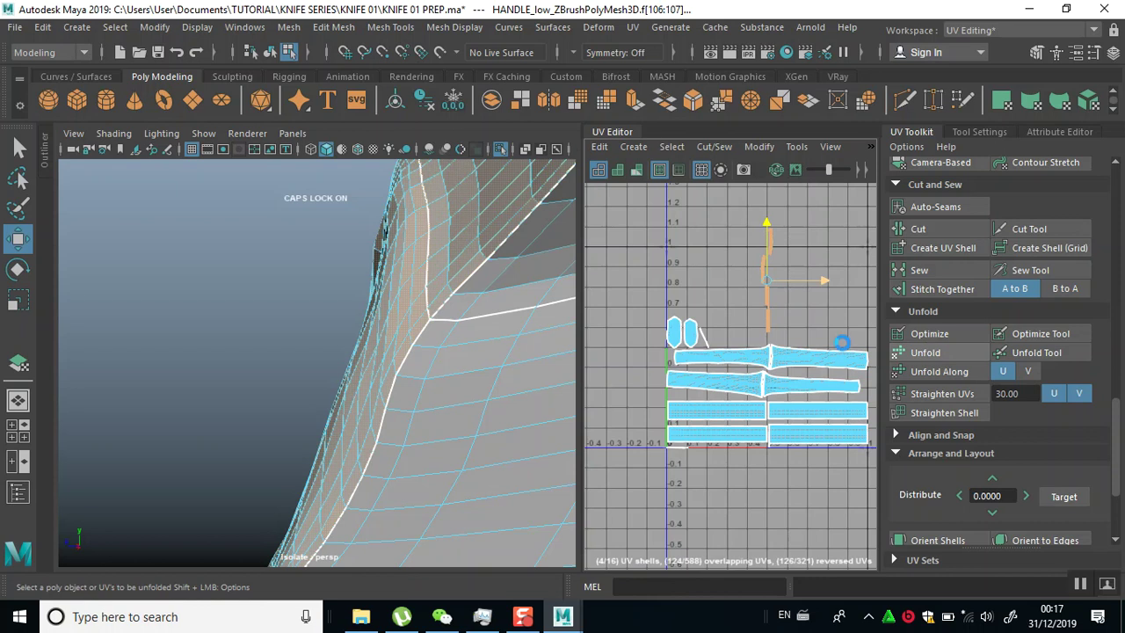
left_click(845, 309)
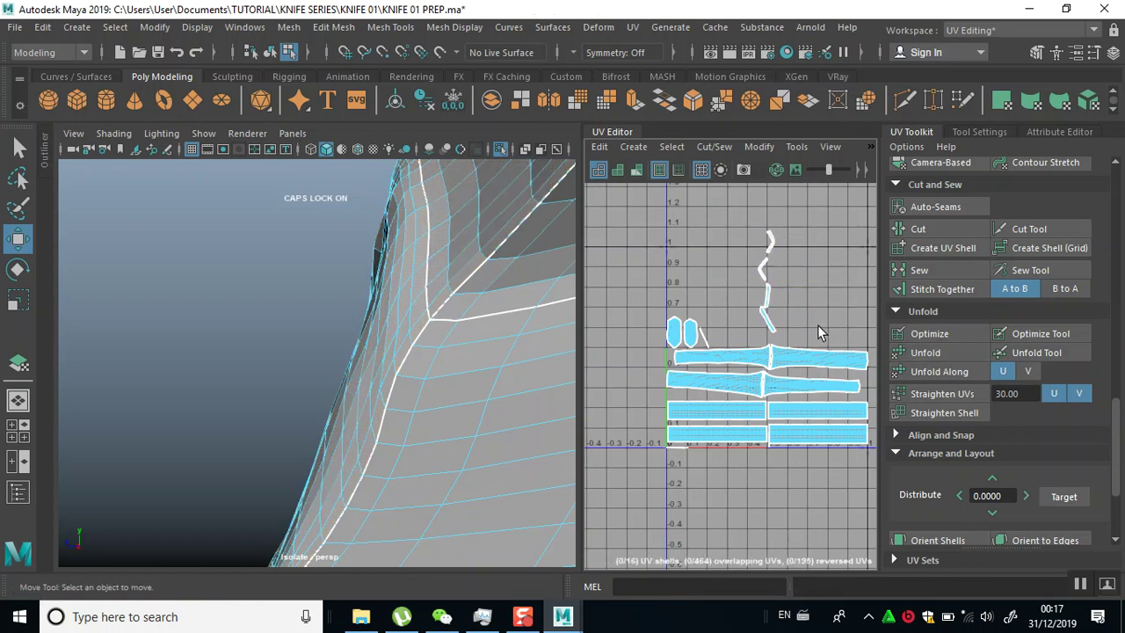
Select all four unfolded rim strips and save the scene
scroll(816, 315, "up", 3)
middle_click_drag(812, 305, 823, 342, "alt")
middle_click_drag(762, 295, 778, 212, "alt")
middle_click_drag(773, 271, 762, 271, "alt")
right_click_drag(762, 271, 779, 393, "alt")
middle_click_drag(779, 393, 778, 449, "alt")
left_click(750, 351)
left_click(766, 376)
middle_click_drag(771, 245, 745, 281, "alt")
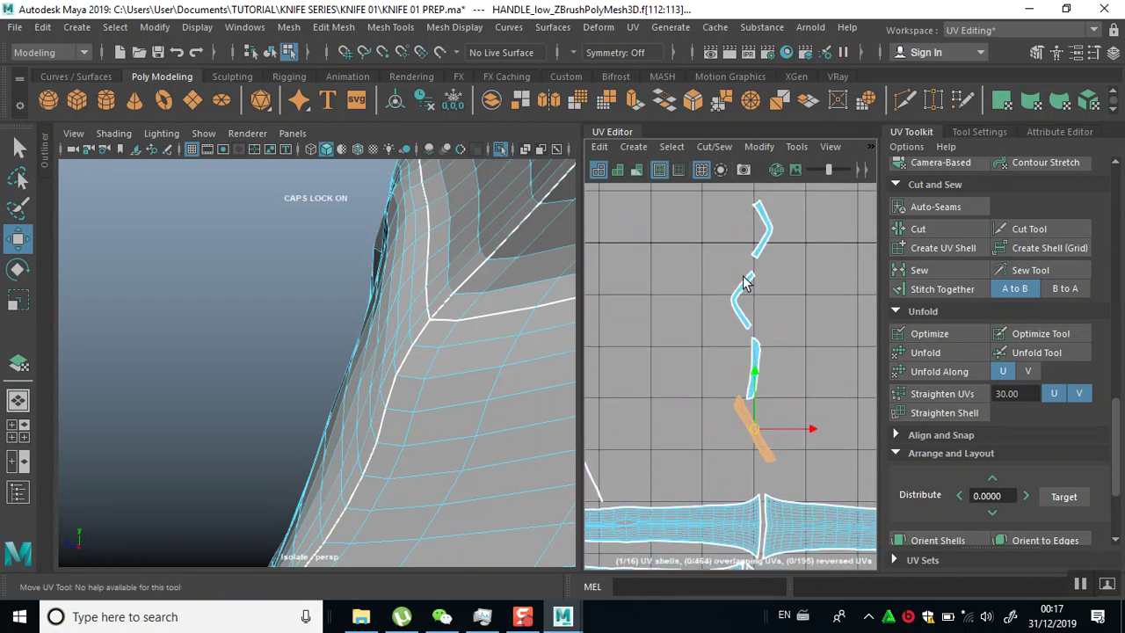
left_click_drag(756, 411, 782, 430)
scroll(947, 509, "down", 3)
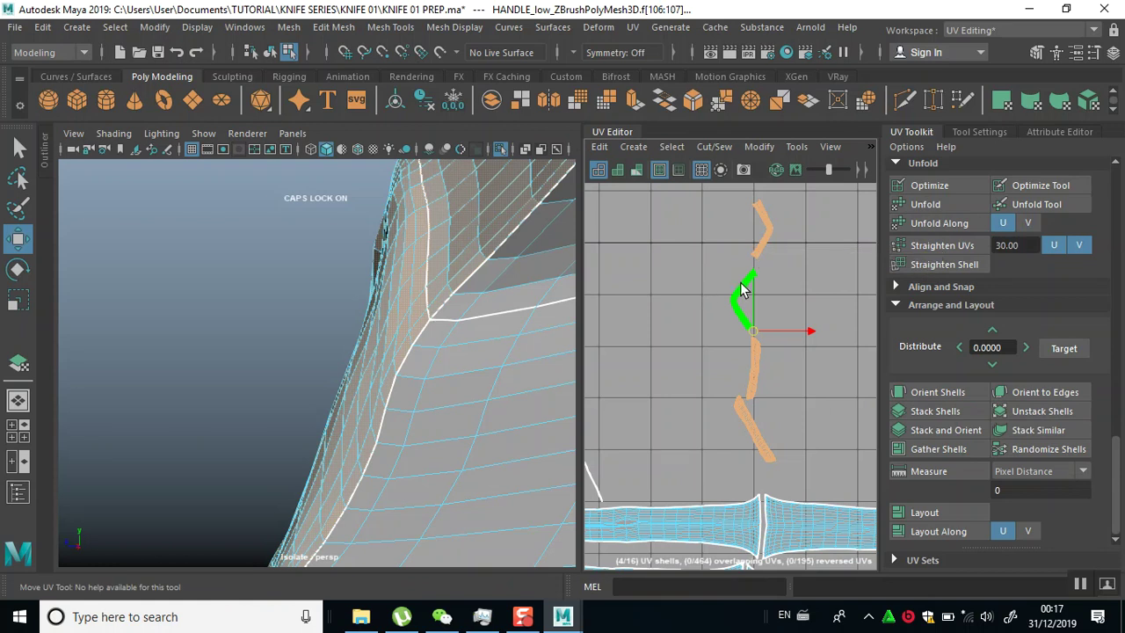
left_click(426, 333)
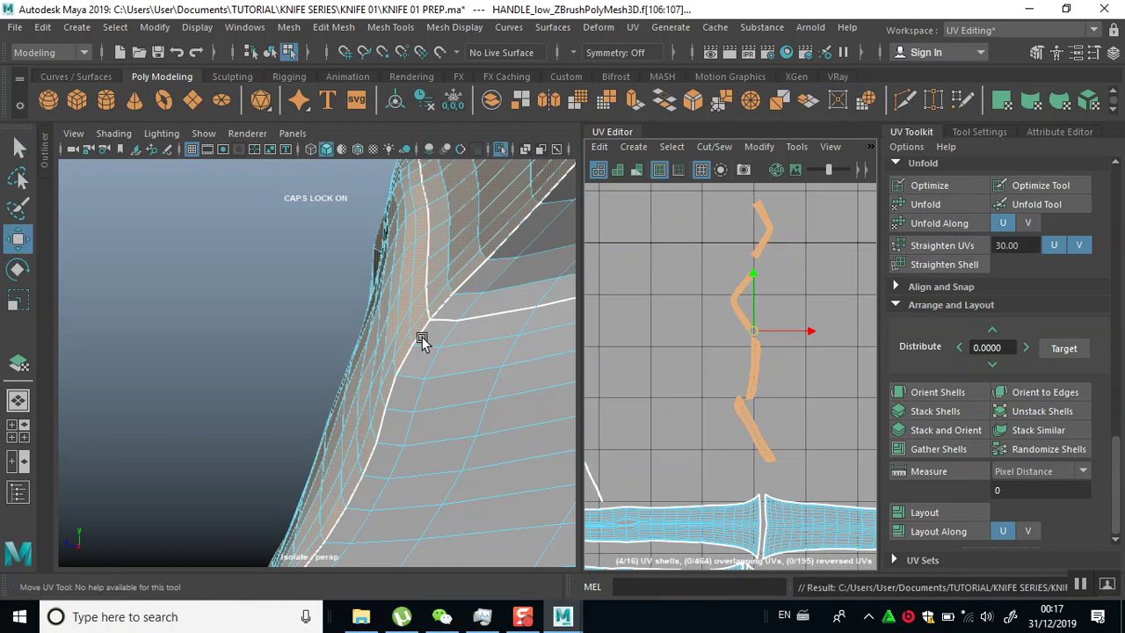
In File Explorer, replace the backup file KNIFE 01 PREP - Copy with a fresh copy of KNIFE 01 PREP, then return to Maya
left_click(361, 616)
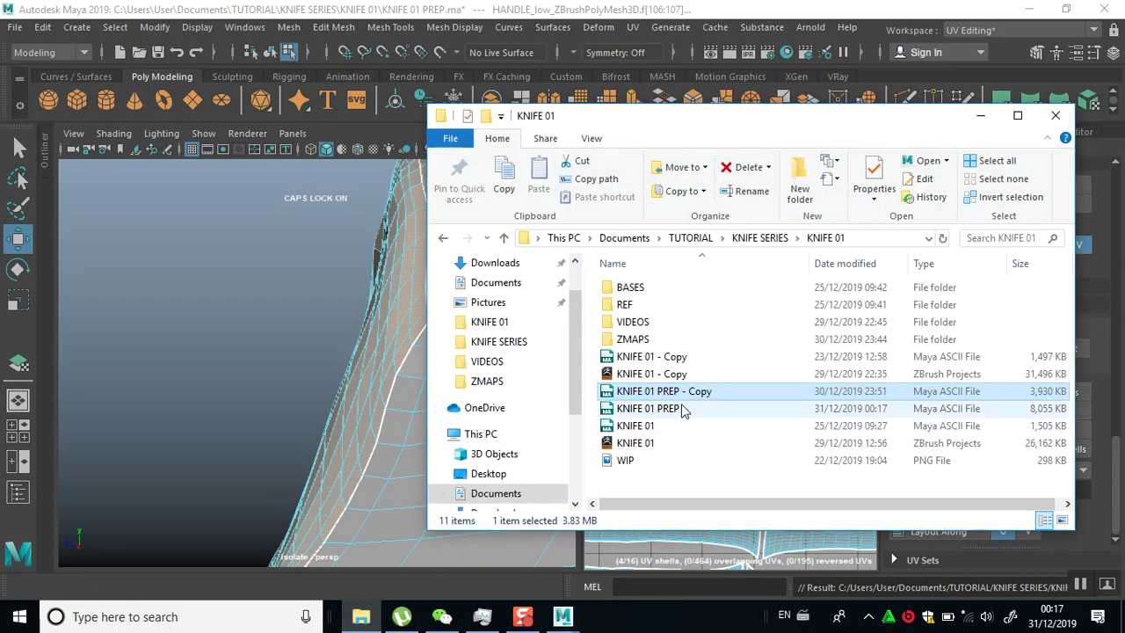
key("Delete")
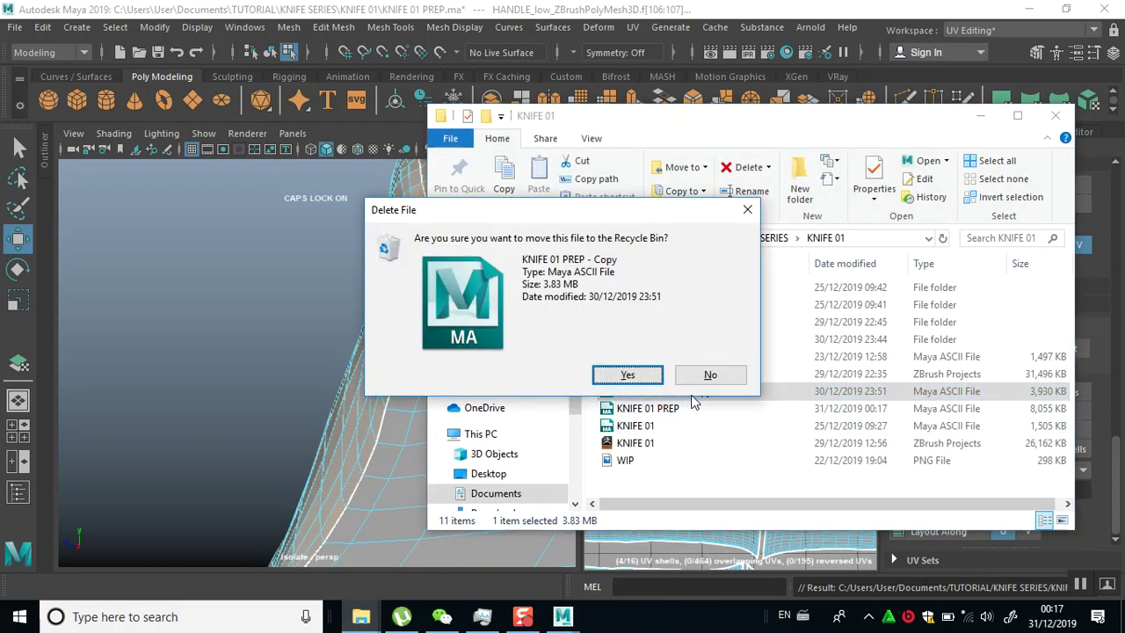
left_click(648, 385)
left_click(672, 392)
left_click_drag(691, 395, 684, 499)
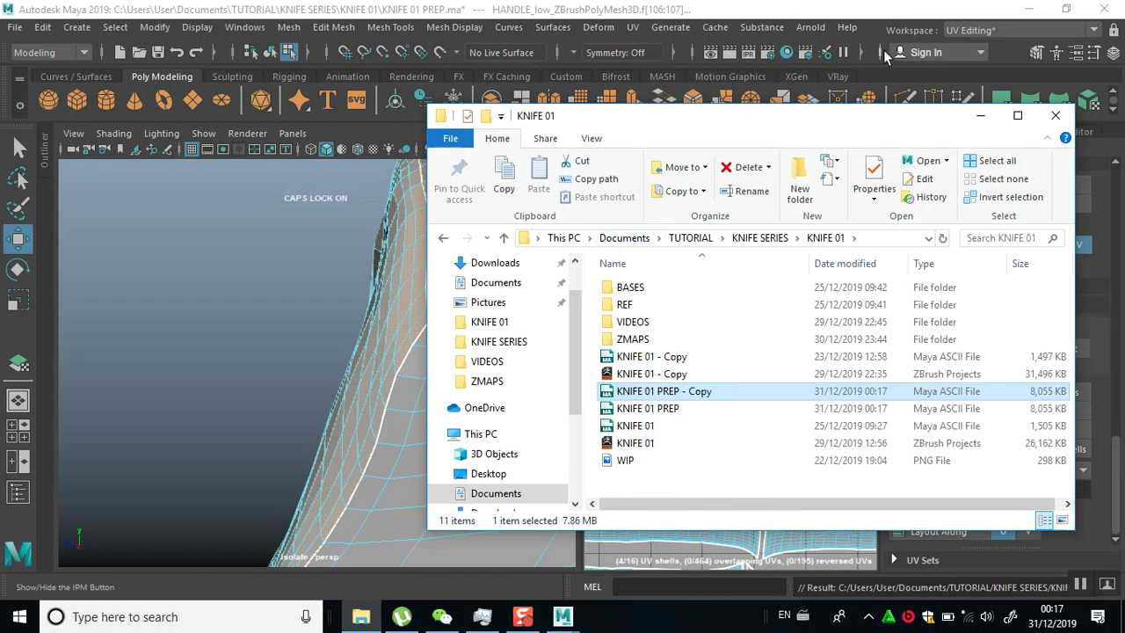
left_click(978, 114)
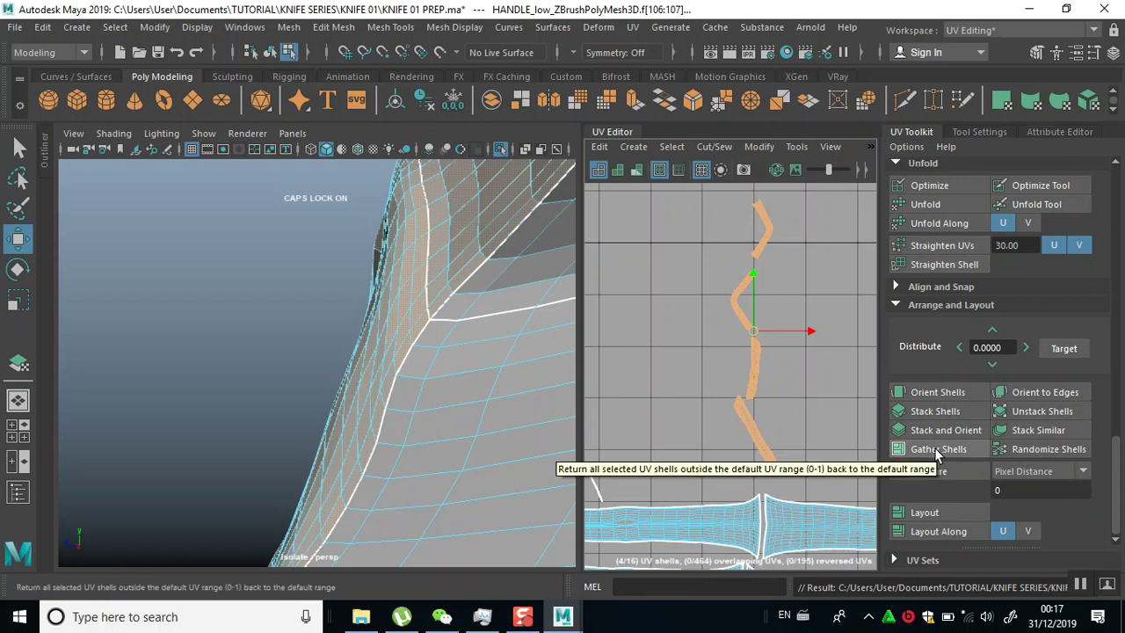
Try to straighten the UVs of the four rim strips in U and V with an angle of 30
left_click(938, 246)
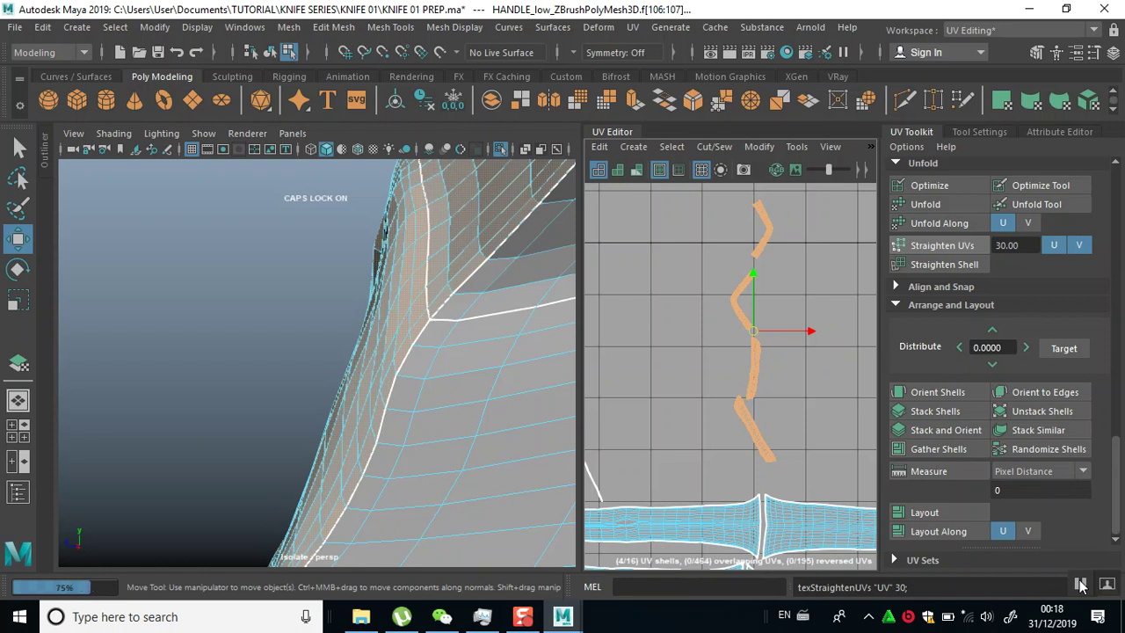
left_click(753, 431)
scroll(765, 447, "up", 3)
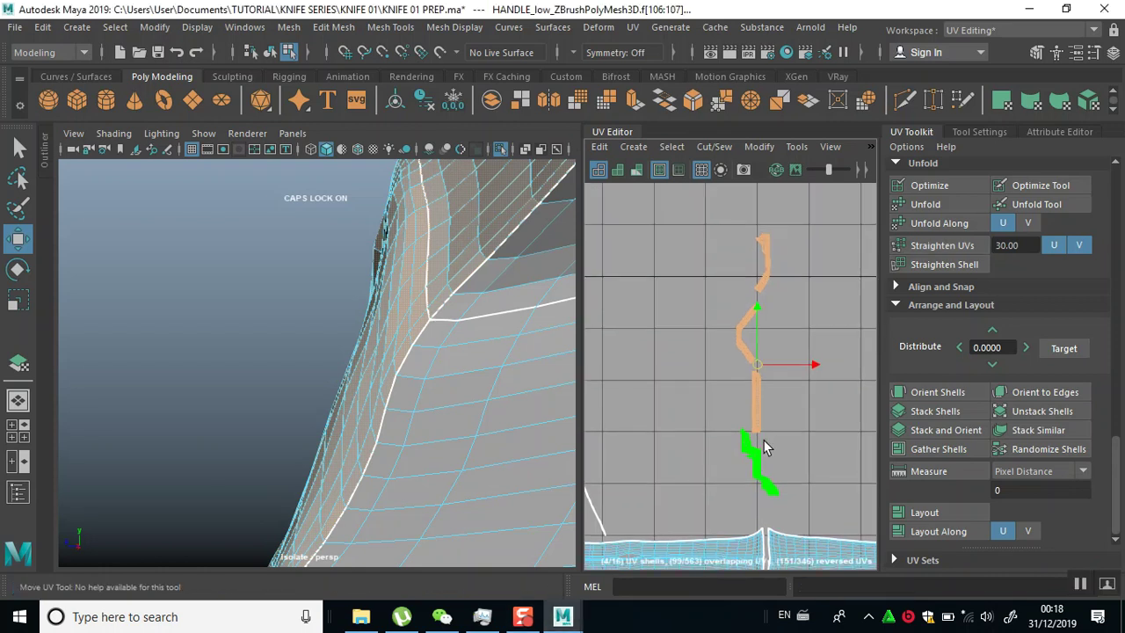
left_click(789, 404)
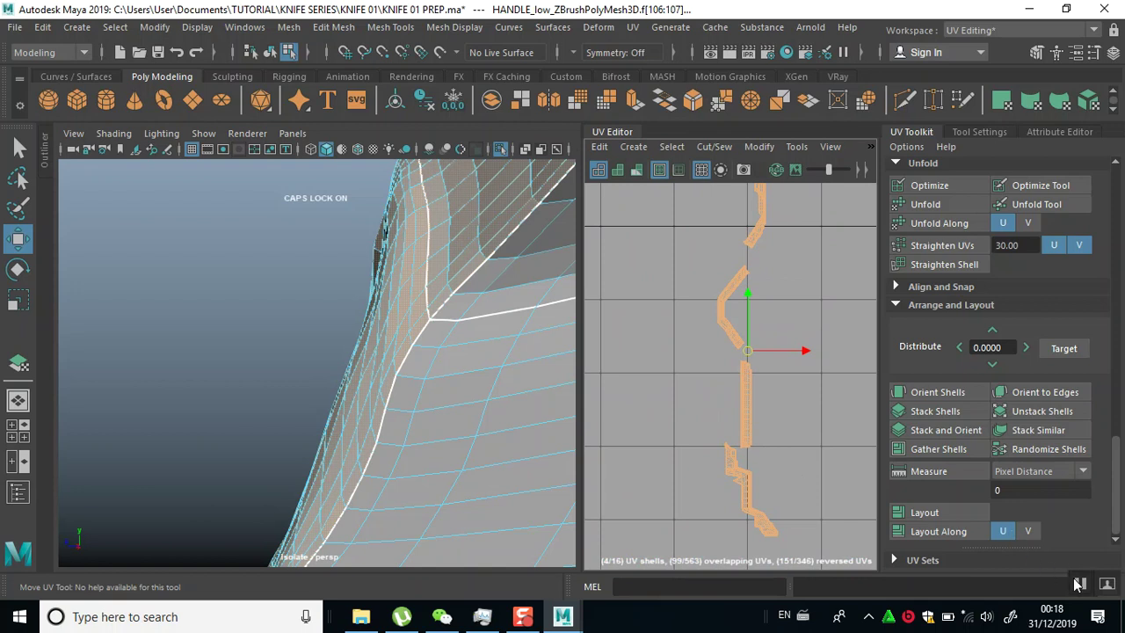
scroll(694, 461, "down", 3)
scroll(694, 457, "up", 6)
Change to edge selection and select the border edges of the thin sliver shell beside the rounded end caps
right_click_drag(711, 372, 713, 263, "alt")
middle_click_drag(713, 262, 724, 301, "alt")
right_click_drag(723, 301, 784, 614, "alt")
middle_click_drag(742, 392, 756, 433, "alt")
right_click_drag(730, 336, 740, 567, "alt")
middle_click_drag(638, 350, 746, 332, "alt")
right_click_drag(746, 333, 752, 562, "alt")
middle_click_drag(707, 391, 829, 544, "alt")
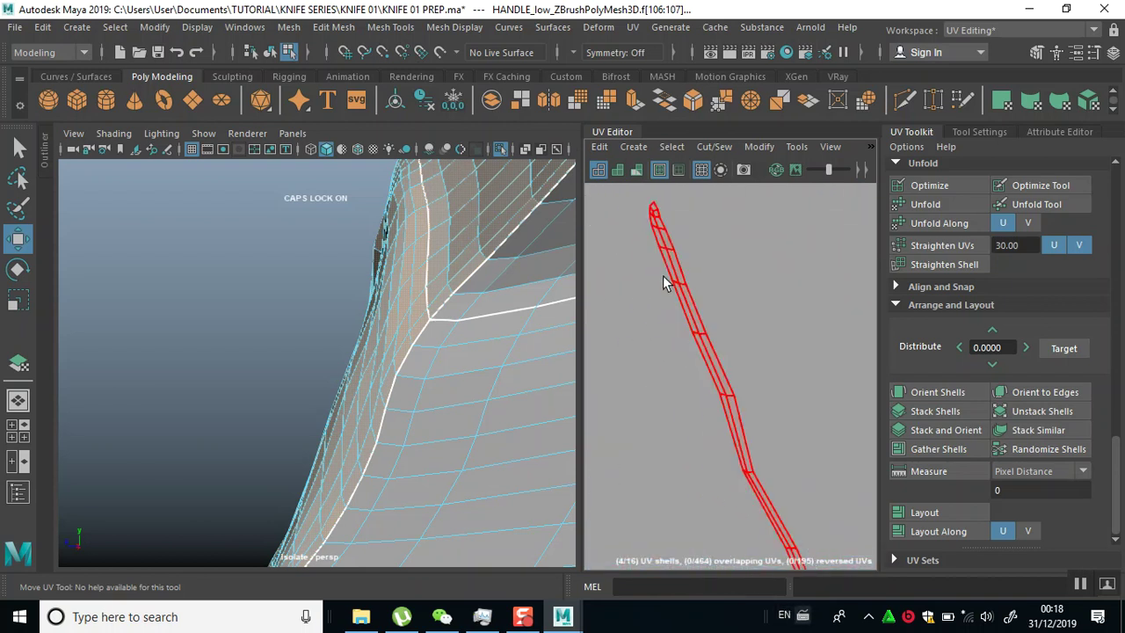
right_click_drag(720, 252, 720, 207)
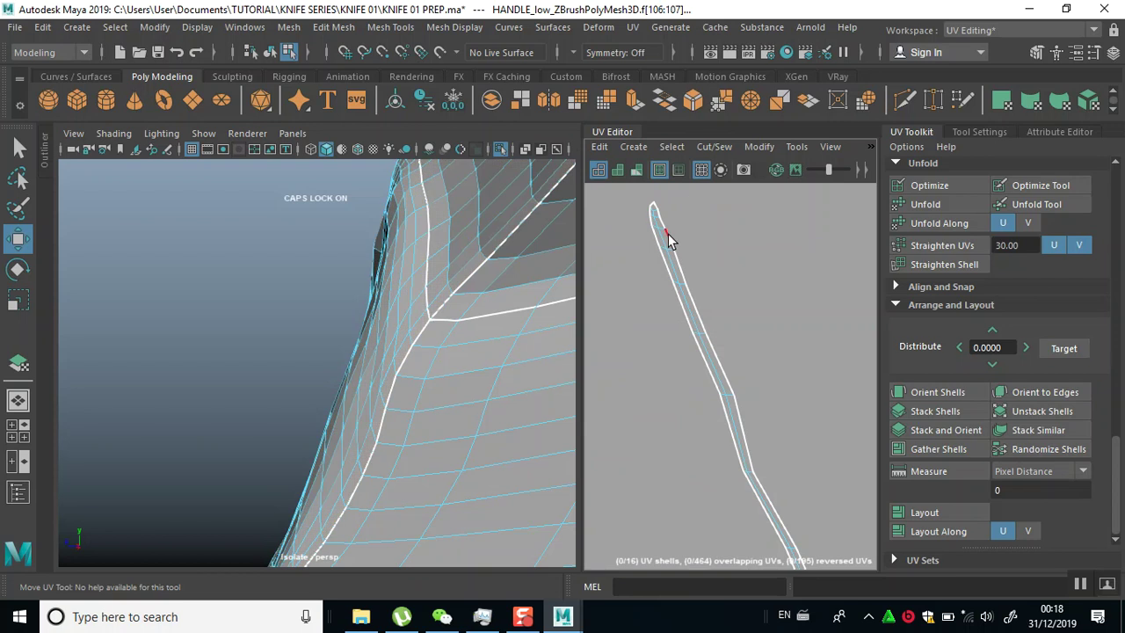
left_click(659, 208)
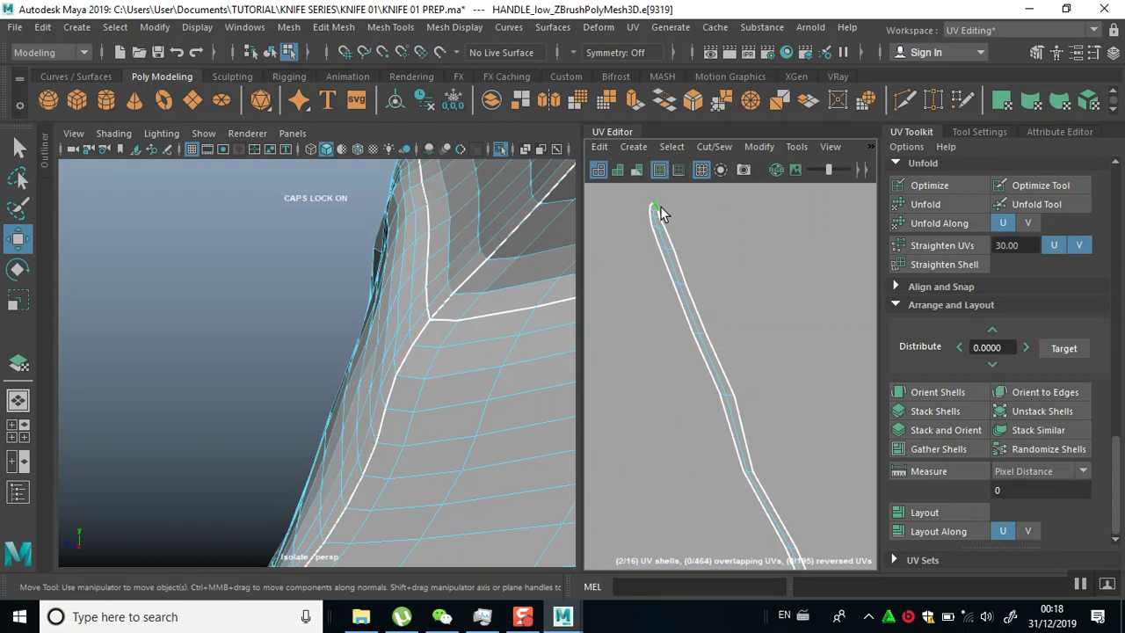
double_click(659, 212)
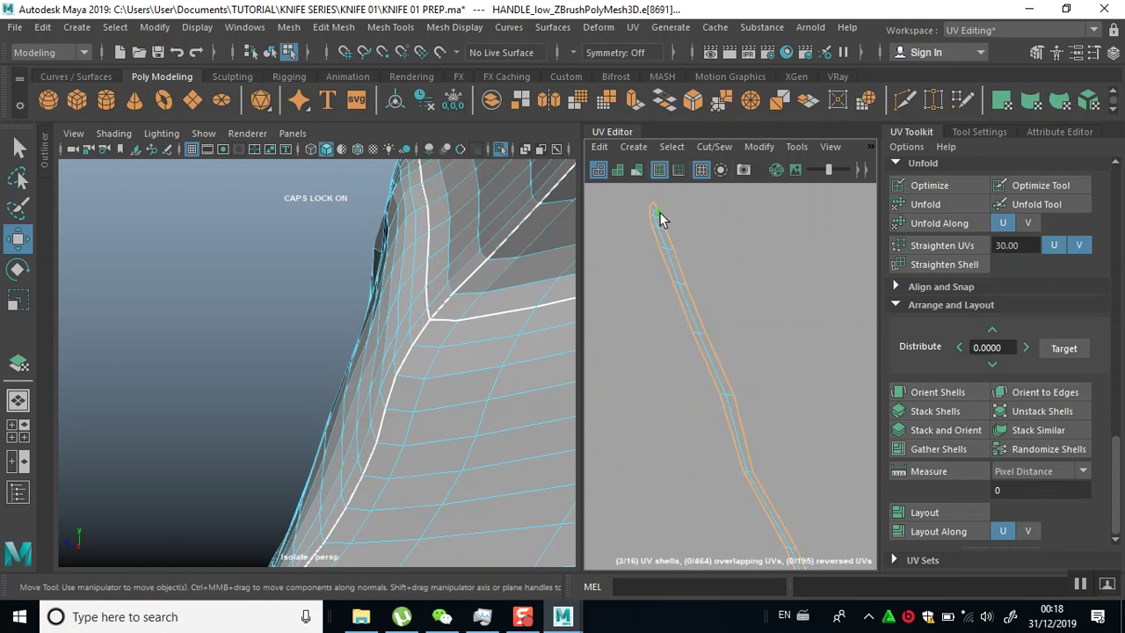
Move and sew the sliver's selected border edges to the shells they belong to
right_click_drag(798, 417, 718, 306, "alt")
middle_click_drag(793, 394, 761, 267, "alt")
right_click_drag(776, 348, 650, 106, "alt")
middle_click_drag(799, 394, 774, 344, "alt")
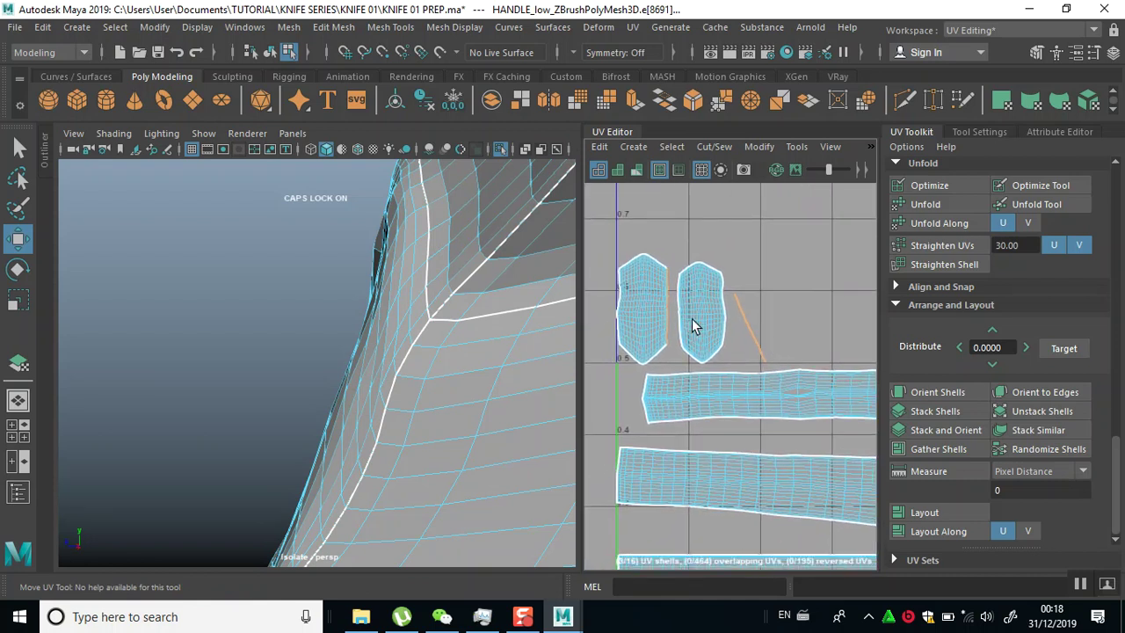
left_click(709, 146)
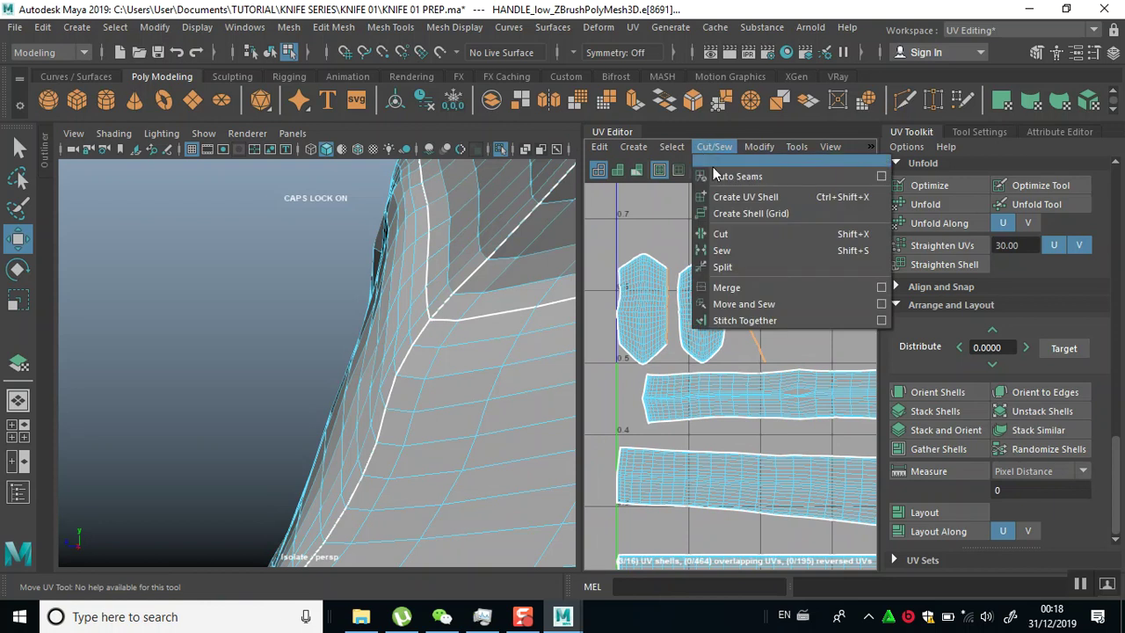
left_click(741, 304)
scroll(706, 271, "up", 3)
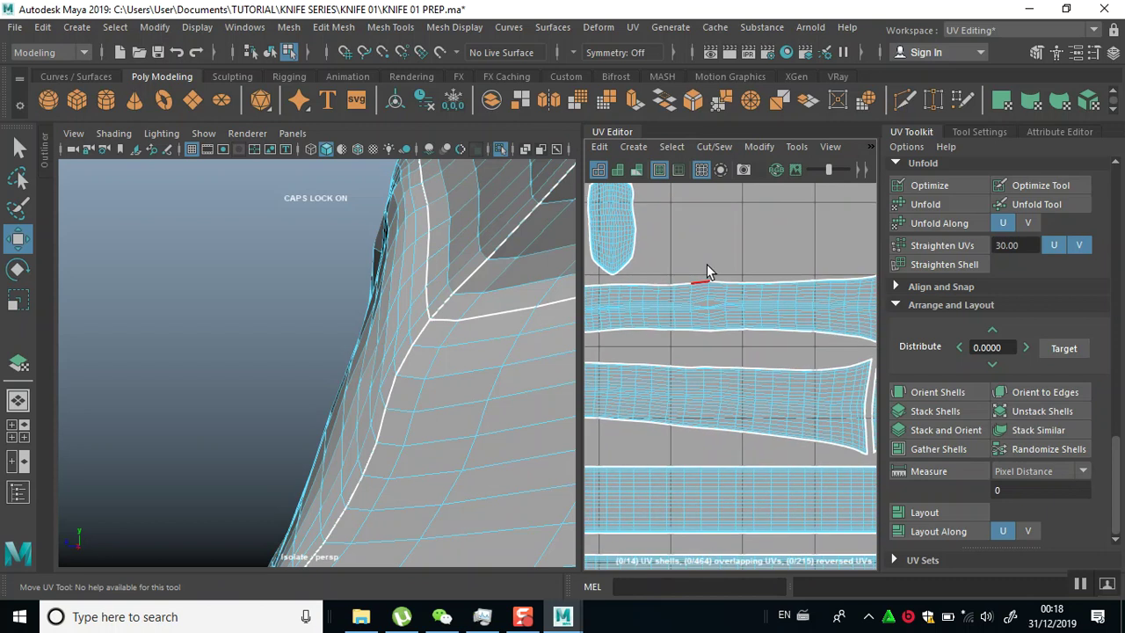
Select a border edge of the thin slivers lying along V = 0 near the UV origin
scroll(691, 220, "down", 3)
middle_click_drag(742, 366, 618, 289, "alt")
middle_click_drag(781, 343, 734, 346, "alt")
scroll(735, 346, "up", 3)
middle_click_drag(773, 431, 632, 384, "alt")
right_click_drag(668, 364, 641, 341, "alt")
middle_click_drag(643, 349, 881, 447, "alt")
middle_click_drag(760, 407, 880, 437, "alt")
middle_click_drag(788, 367, 883, 424, "alt")
middle_click_drag(741, 450, 767, 313, "alt")
left_click(697, 466)
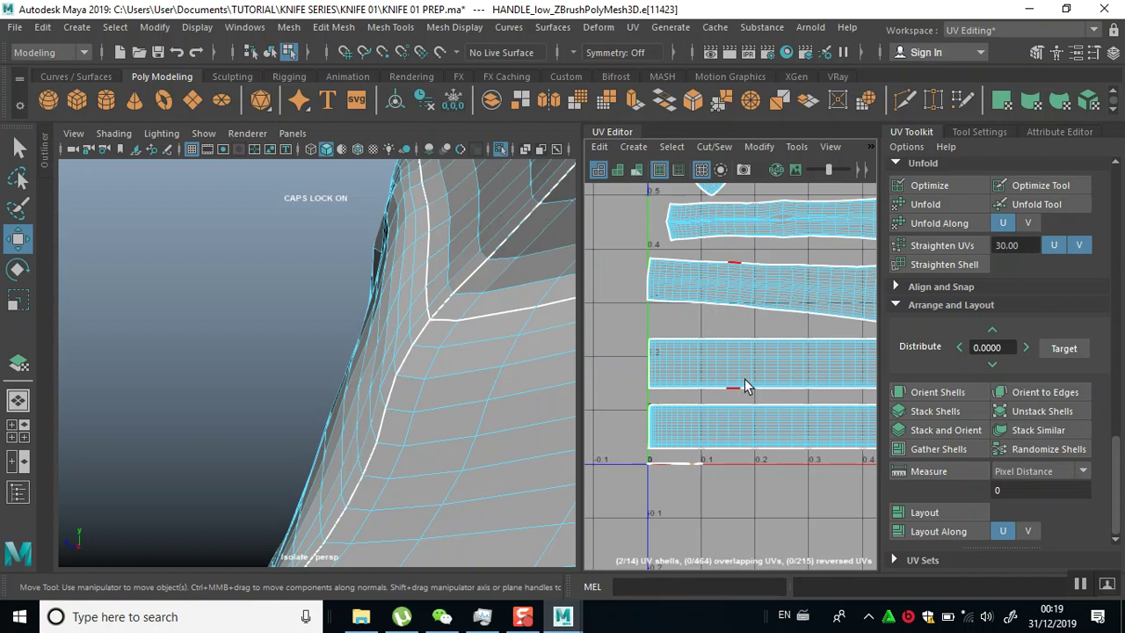
Add the full border loop of the thin sliver near the UV origin to the edge selection
scroll(745, 379, "up", 3)
middle_click_drag(795, 461, 836, 265, "alt")
scroll(717, 364, "up", 2)
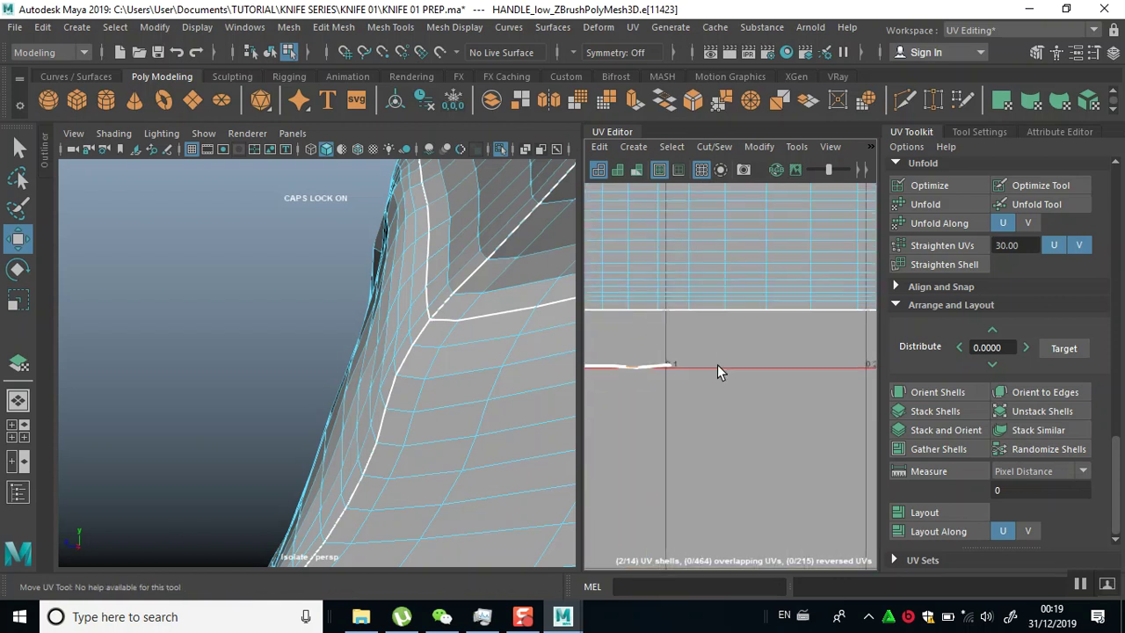
right_click_drag(685, 340, 675, 475, "alt")
middle_click_drag(654, 369, 741, 430, "alt")
right_click_drag(741, 430, 748, 545, "alt")
middle_click_drag(757, 387, 770, 317, "alt")
double_click(728, 373, "shift")
scroll(760, 252, "up", 2)
scroll(761, 252, "up", 2)
Move and sew the selected border edges of the slivers near the UV origin
scroll(754, 273, "down", 12)
middle_click_drag(752, 301, 737, 453, "alt")
right_click_drag(761, 307, 738, 288, "alt")
middle_click_drag(738, 286, 735, 403, "alt")
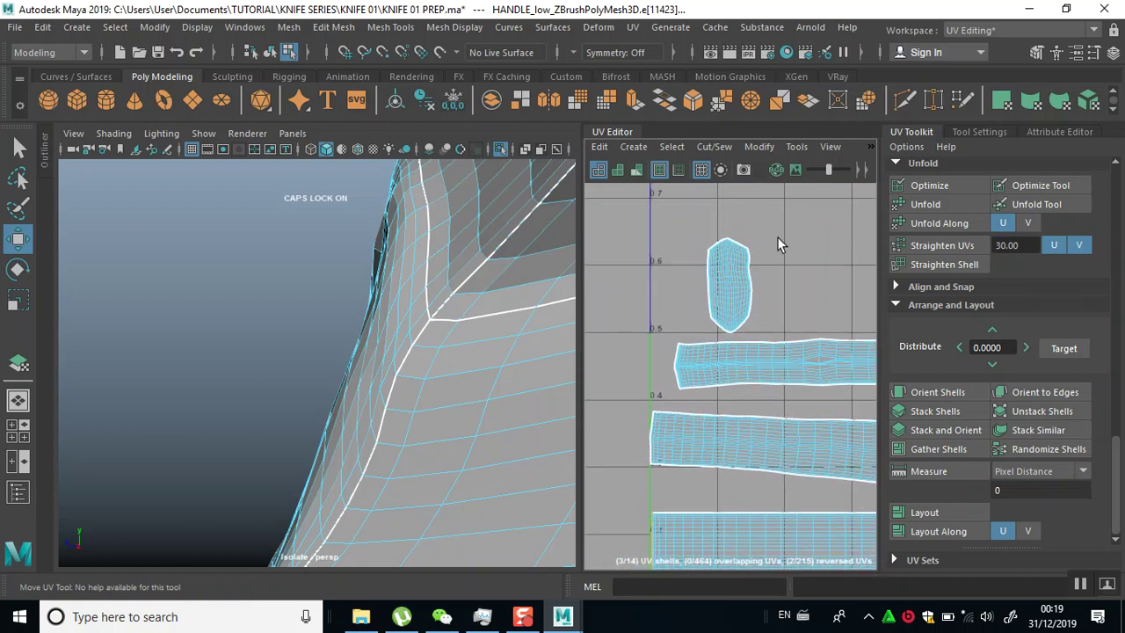
left_click(703, 153)
left_click(735, 307)
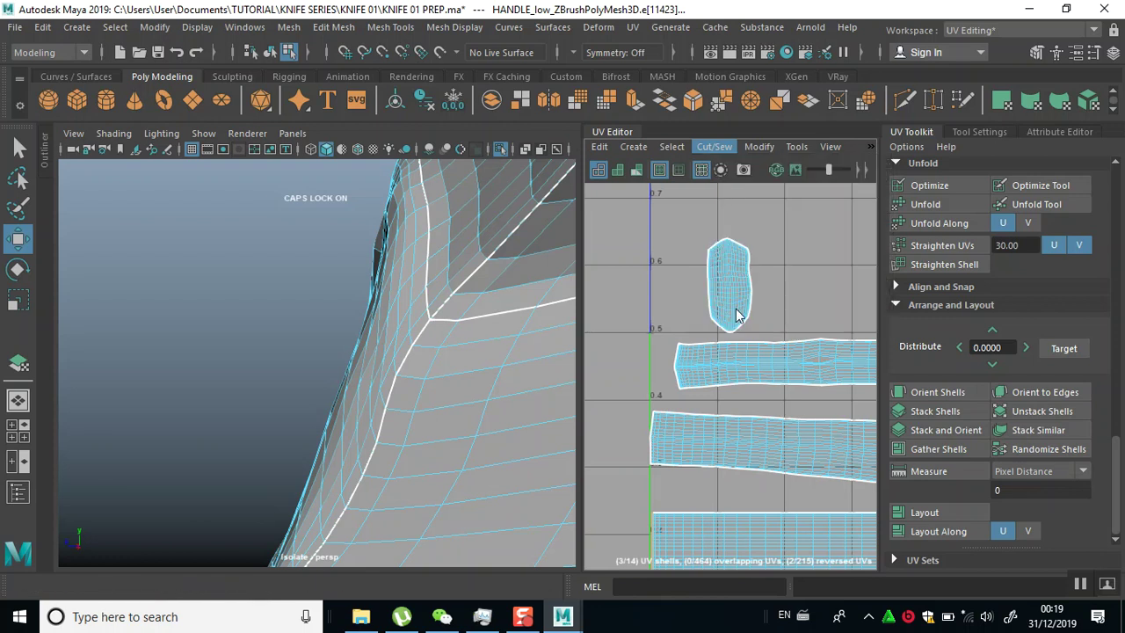
Inspect the shell layout and the gap between the straightened shells for leftover slivers
middle_click_drag(764, 369, 730, 318, "alt")
right_click_drag(772, 364, 694, 218, "alt")
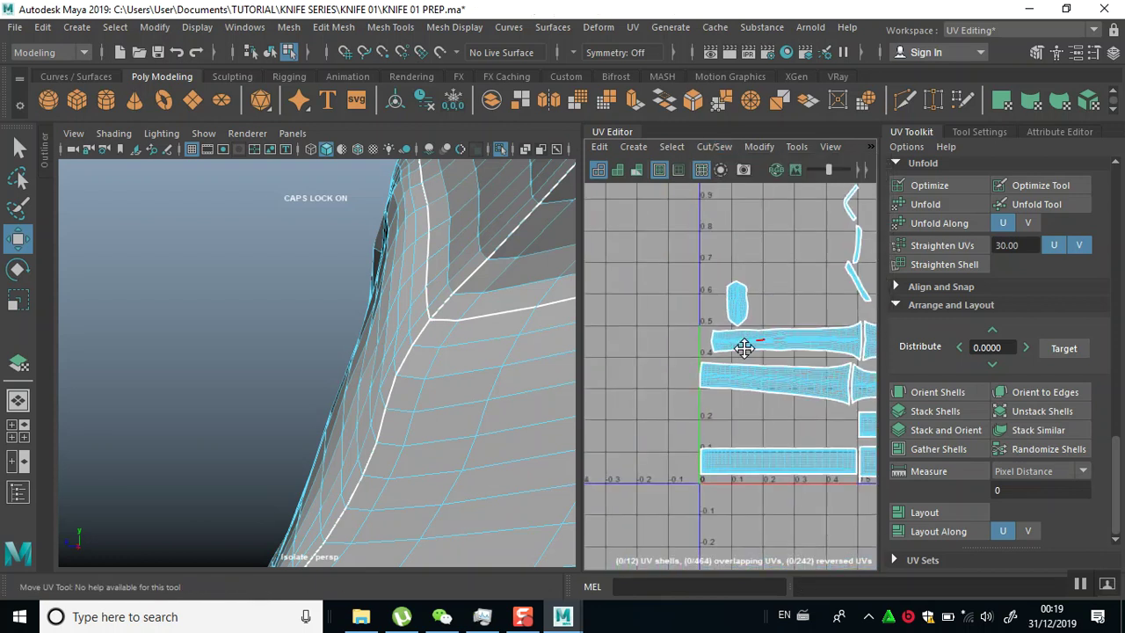
middle_click_drag(742, 344, 562, 311, "alt")
middle_click_drag(685, 331, 744, 312, "alt")
scroll(744, 312, "up", 5)
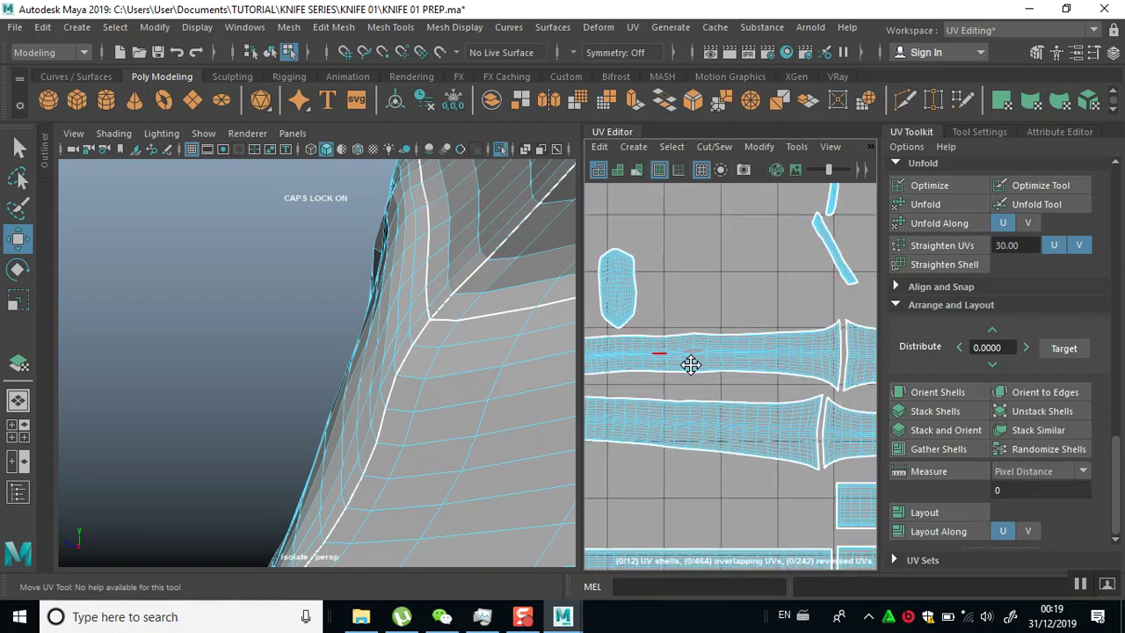
scroll(746, 462, "up", 5)
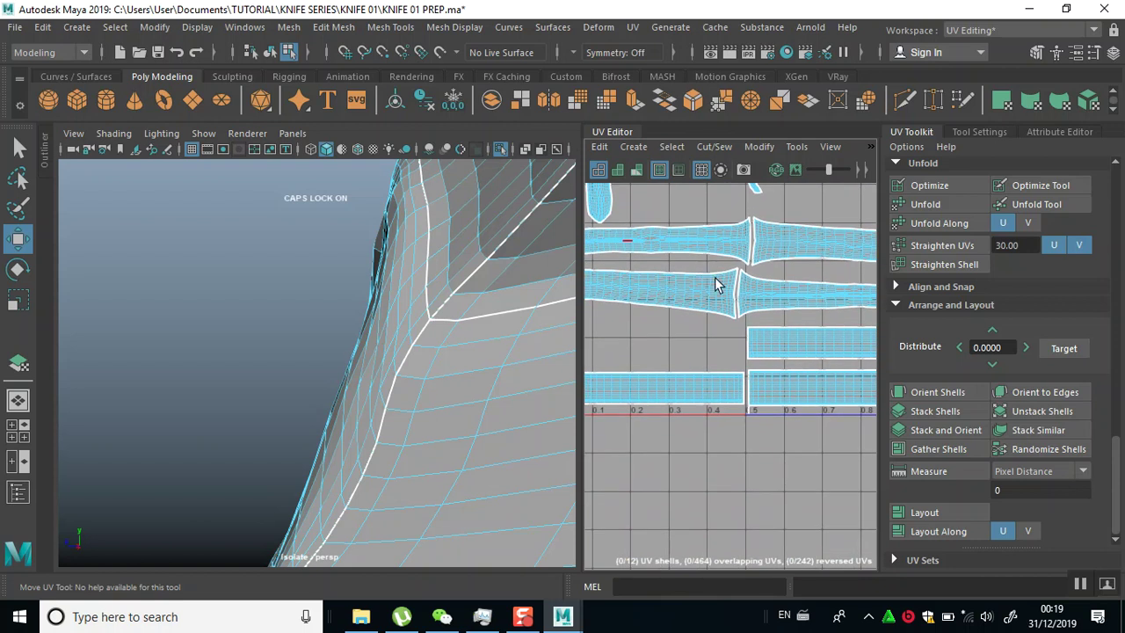
scroll(754, 492, "up", 6)
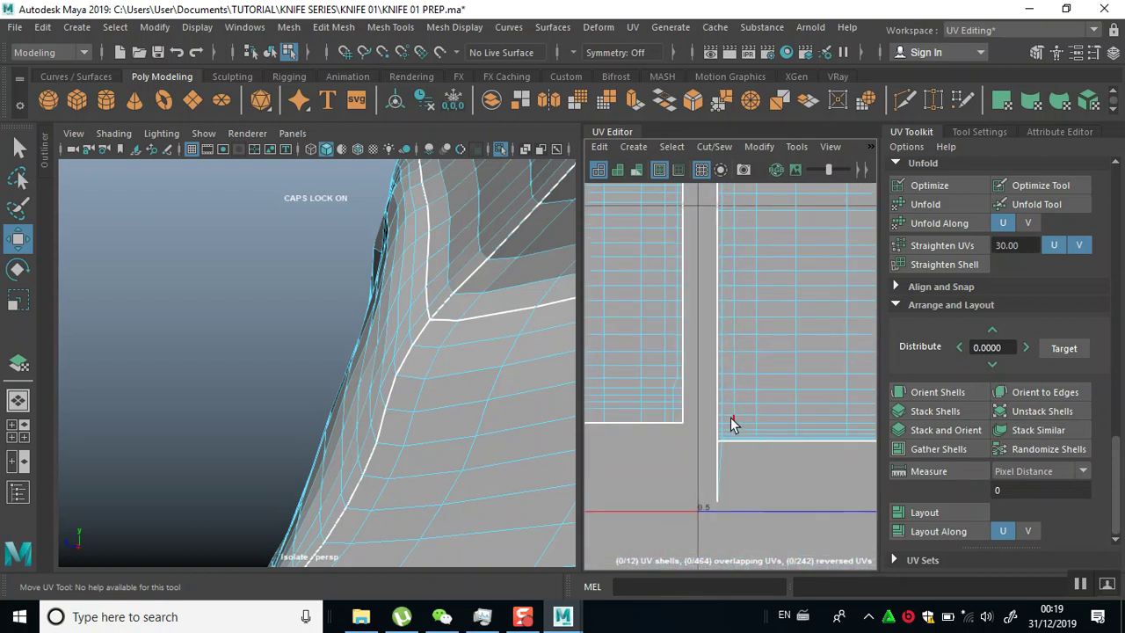
scroll(711, 457, "down", 8)
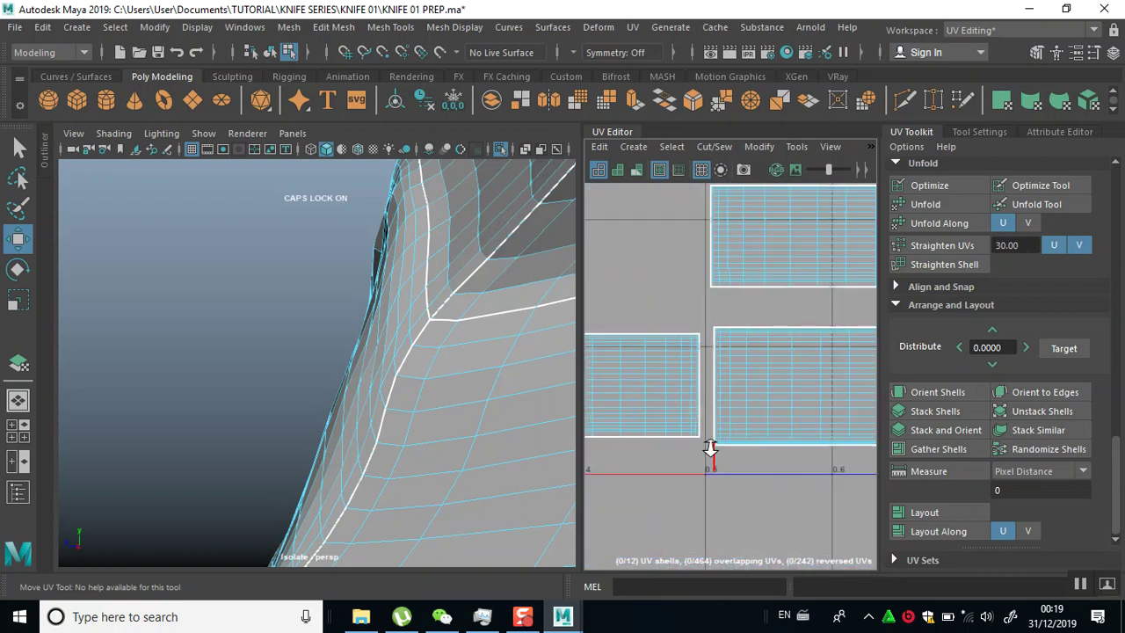
Try to move and sew the border edges of the small end-cap shell above the curved strips
scroll(694, 387, "up", 6)
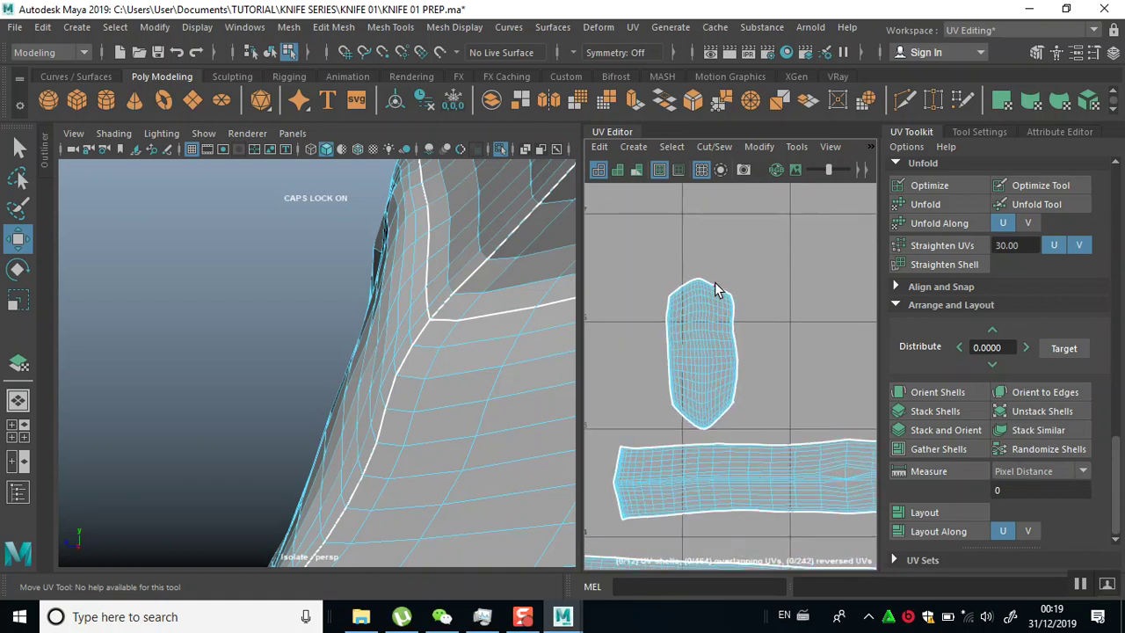
left_click(714, 282)
left_click(715, 146)
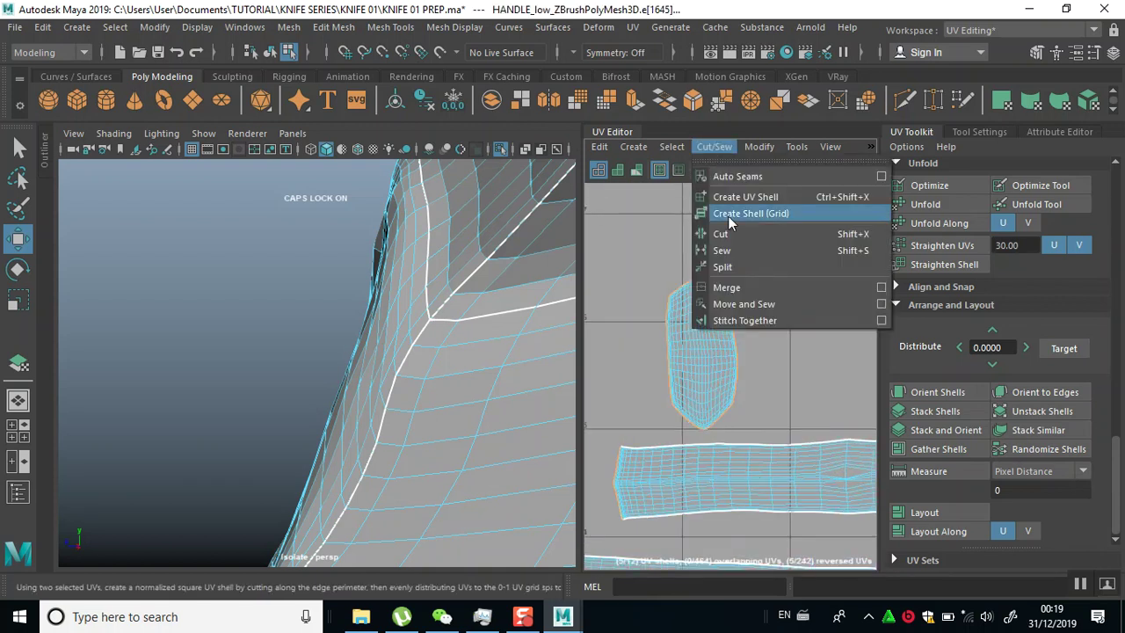
left_click(738, 304)
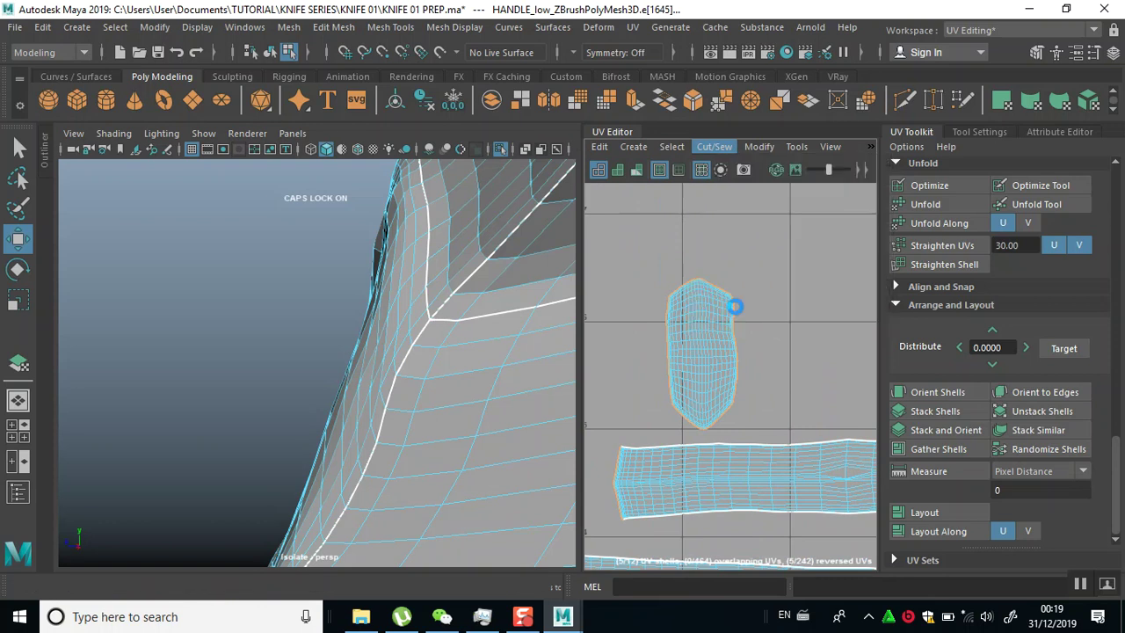
Review how the sewn shells cross each other in UV space and undo the last move and sew
scroll(733, 315, "down", 5)
scroll(719, 355, "up", 3)
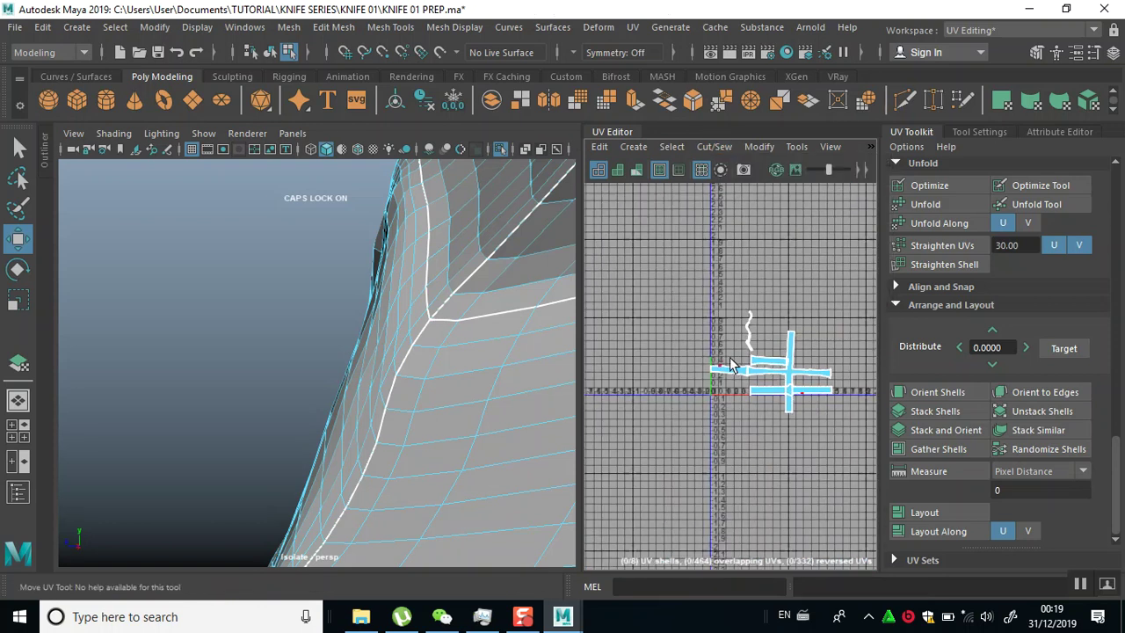
scroll(785, 388, "up", 5)
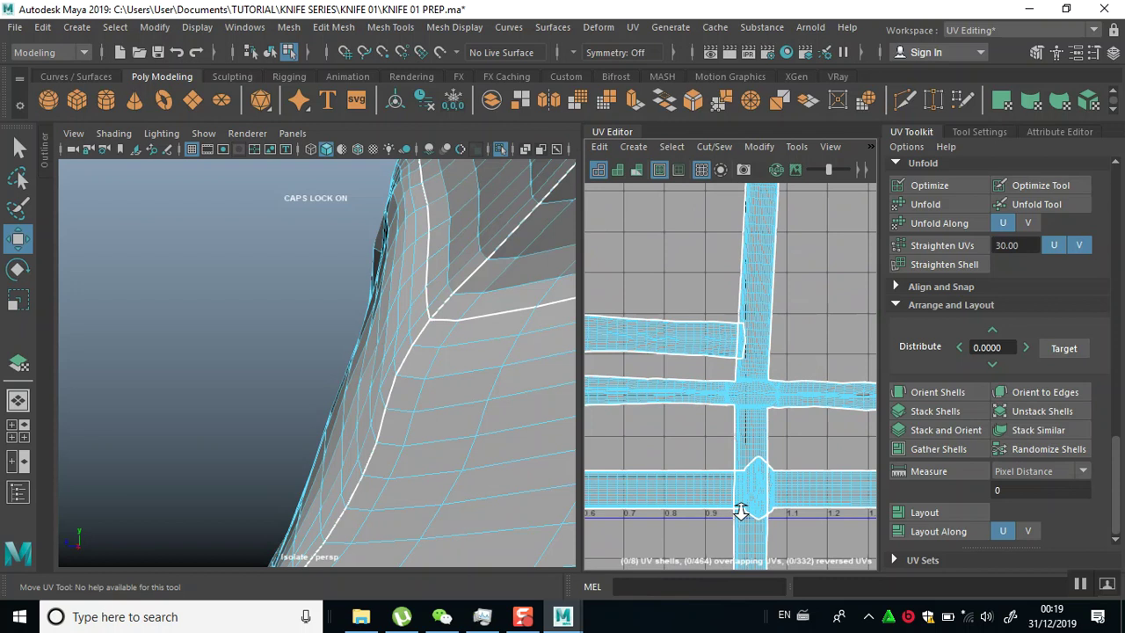
middle_click_drag(751, 429, 800, 306, "alt")
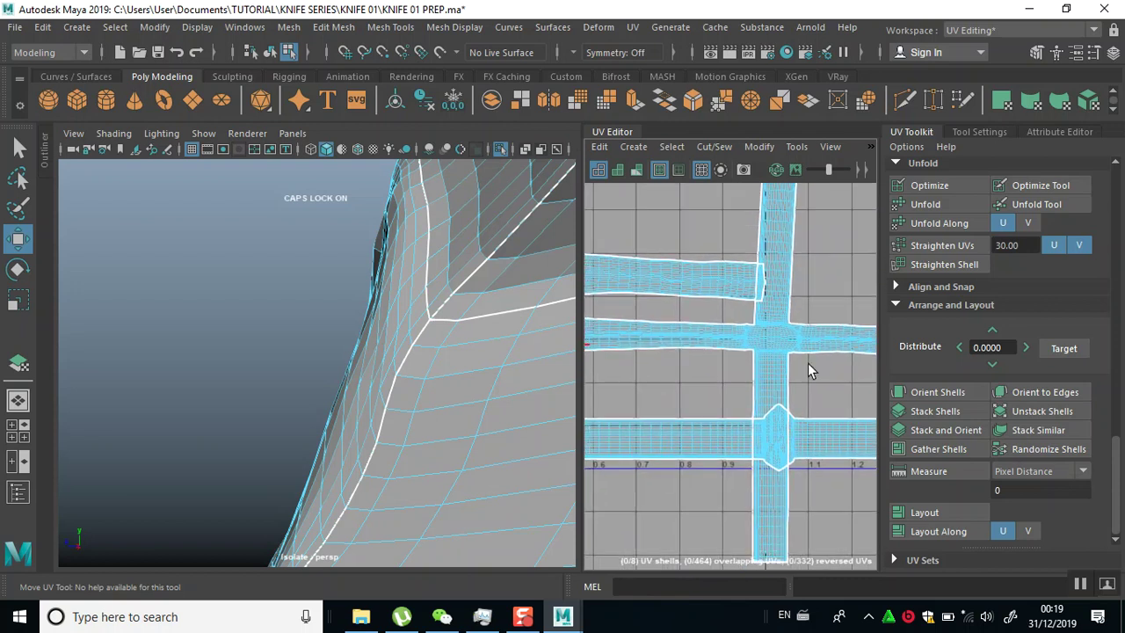
middle_click_drag(792, 360, 753, 364, "alt")
right_click_drag(788, 264, 800, 519, "alt")
middle_click_drag(700, 414, 767, 377, "alt")
key("ctrl+z")
scroll(754, 412, "down", 7)
scroll(755, 420, "up", 5)
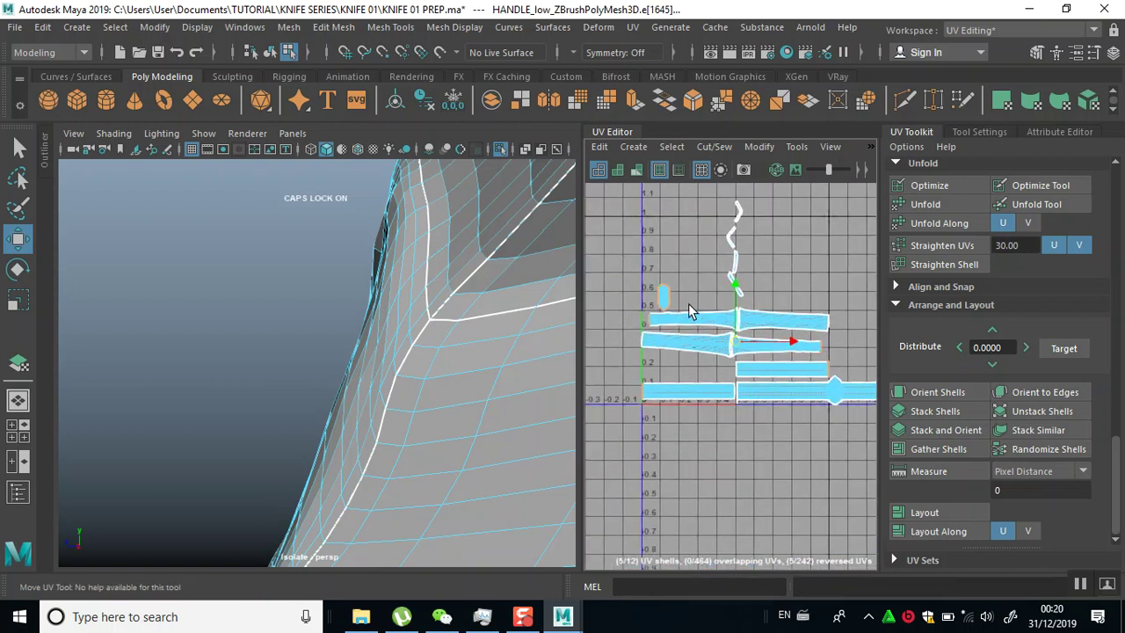
Switch to UV shell selection and pick the straightened strips to identify their faces on the handle
left_click(753, 222)
scroll(723, 377, "up", 6)
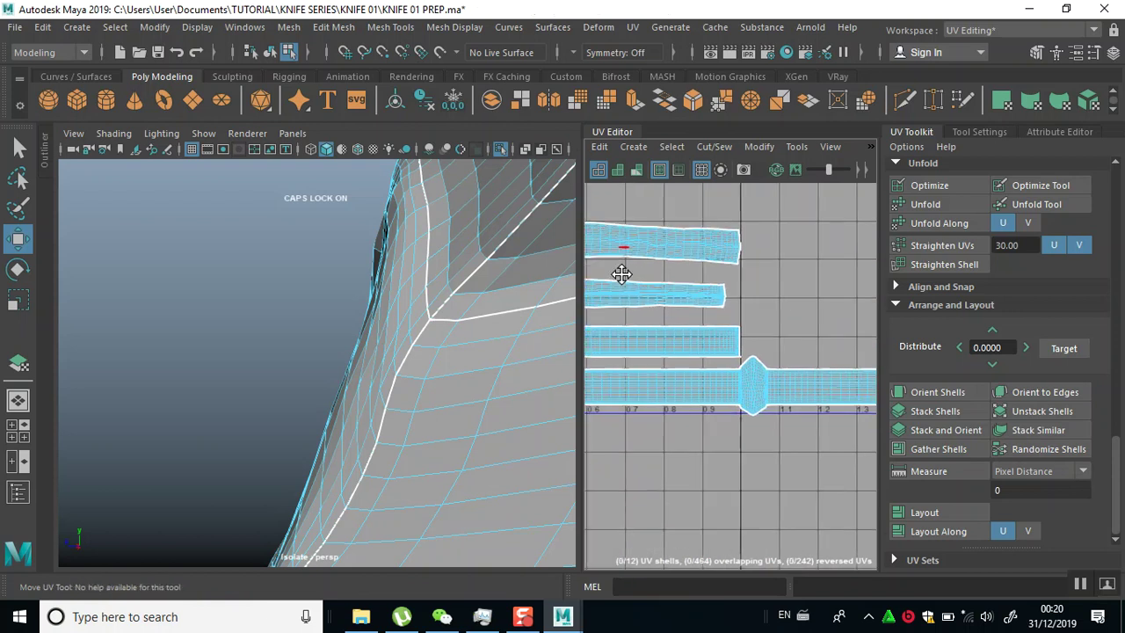
scroll(710, 341, "down", 8)
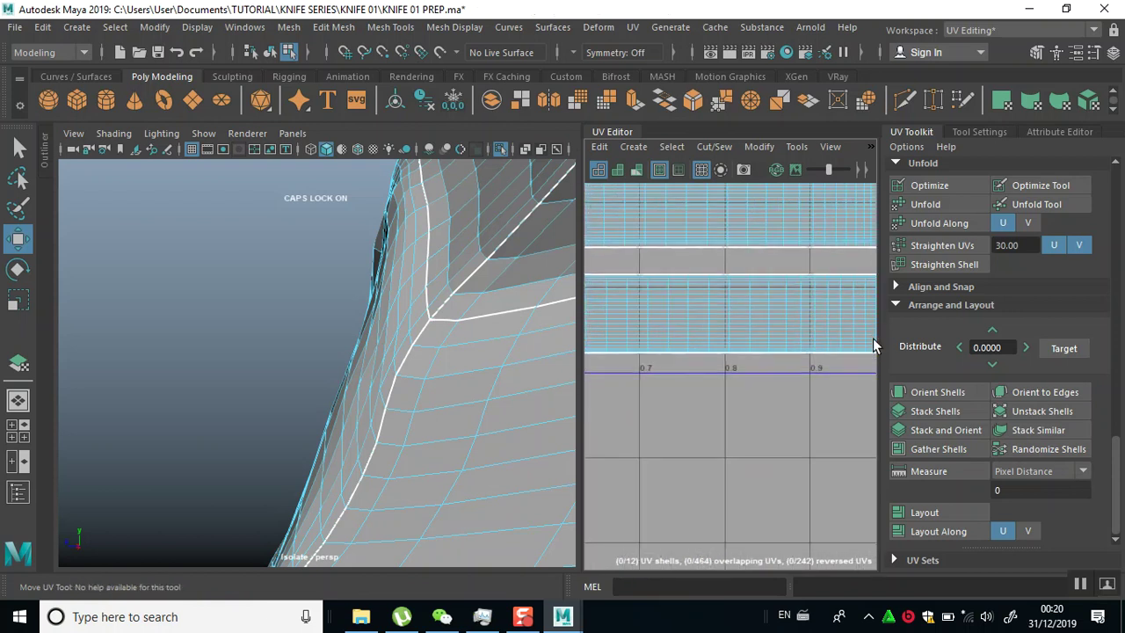
right_click_drag(702, 314, 629, 284)
left_click(791, 305)
left_click_drag(427, 456, 522, 335, "alt")
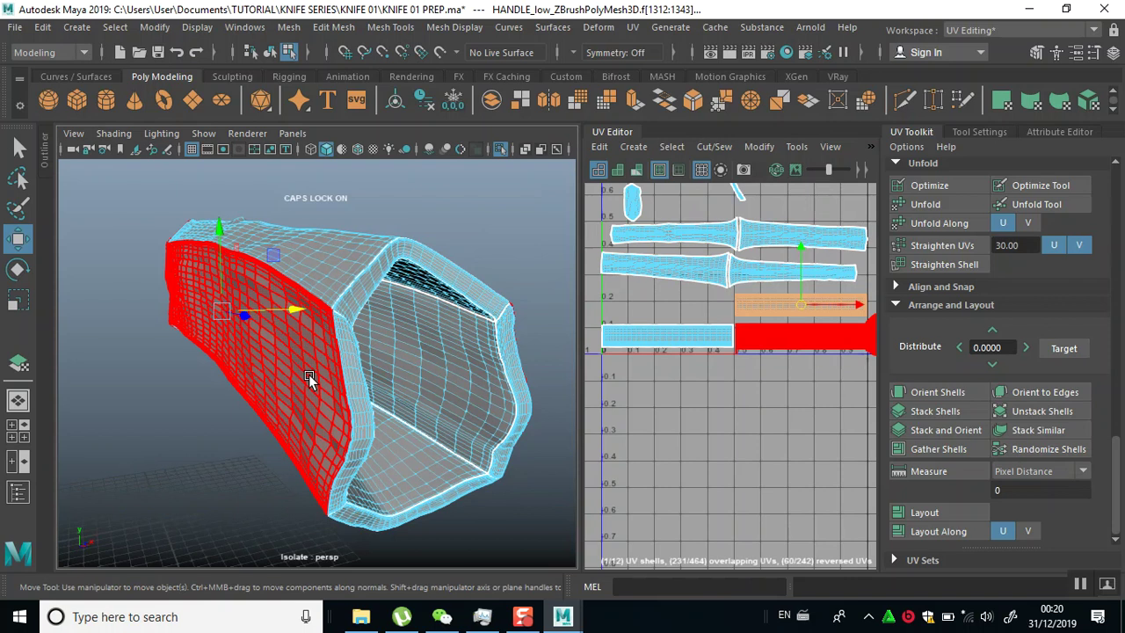
left_click(403, 413)
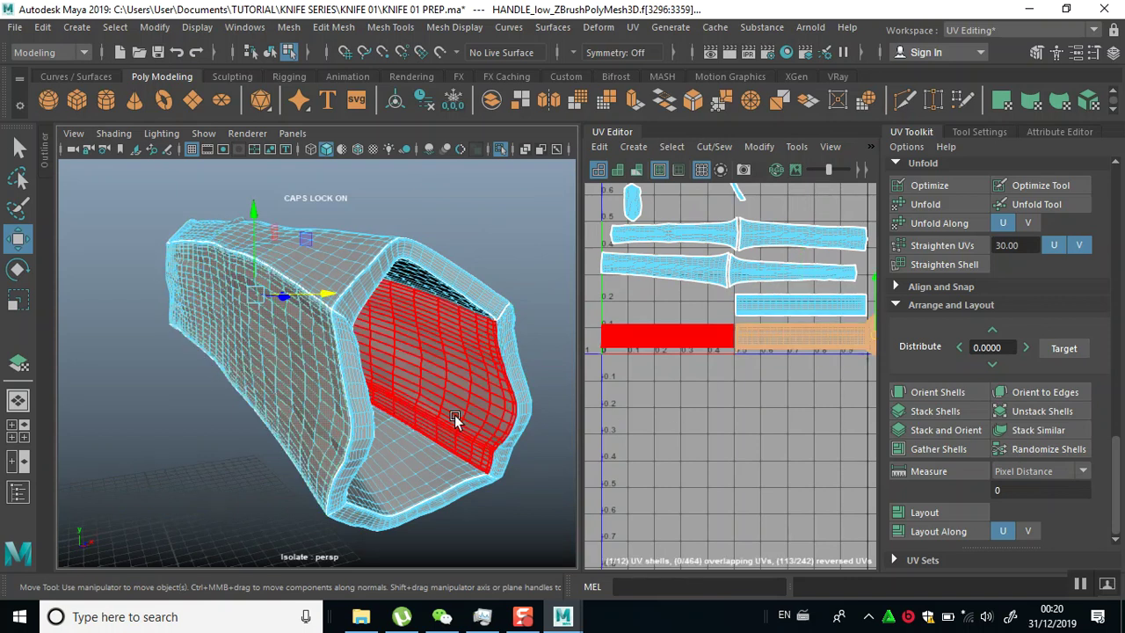
Examine the end cap joined between the two straight strips of the lowest shell around U = 1
right_click_drag(404, 416, 211, 321, "alt")
left_click_drag(211, 321, 554, 369, "alt")
scroll(391, 359, "down", 3)
middle_click_drag(803, 371, 661, 374, "alt")
right_click_drag(661, 375, 715, 509, "alt")
middle_click_drag(716, 509, 738, 449, "alt")
right_click_drag(738, 449, 691, 348, "alt")
middle_click_drag(684, 371, 702, 398, "alt")
right_click_drag(737, 323, 798, 449, "alt")
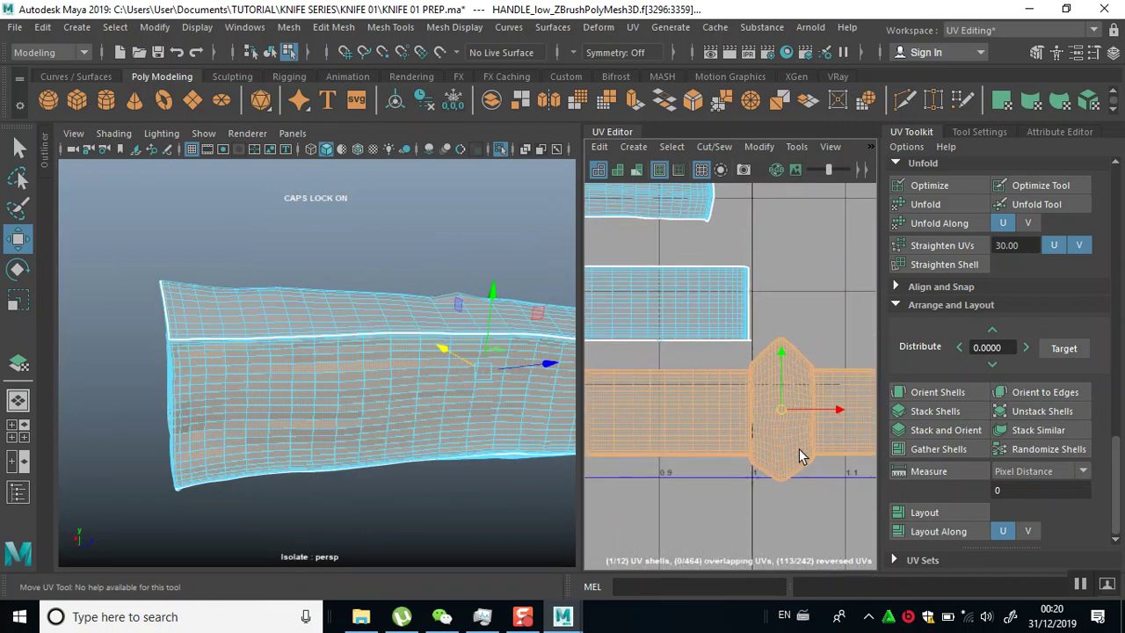
middle_click_drag(799, 449, 728, 410, "alt")
right_click_drag(750, 309, 595, 448, "alt")
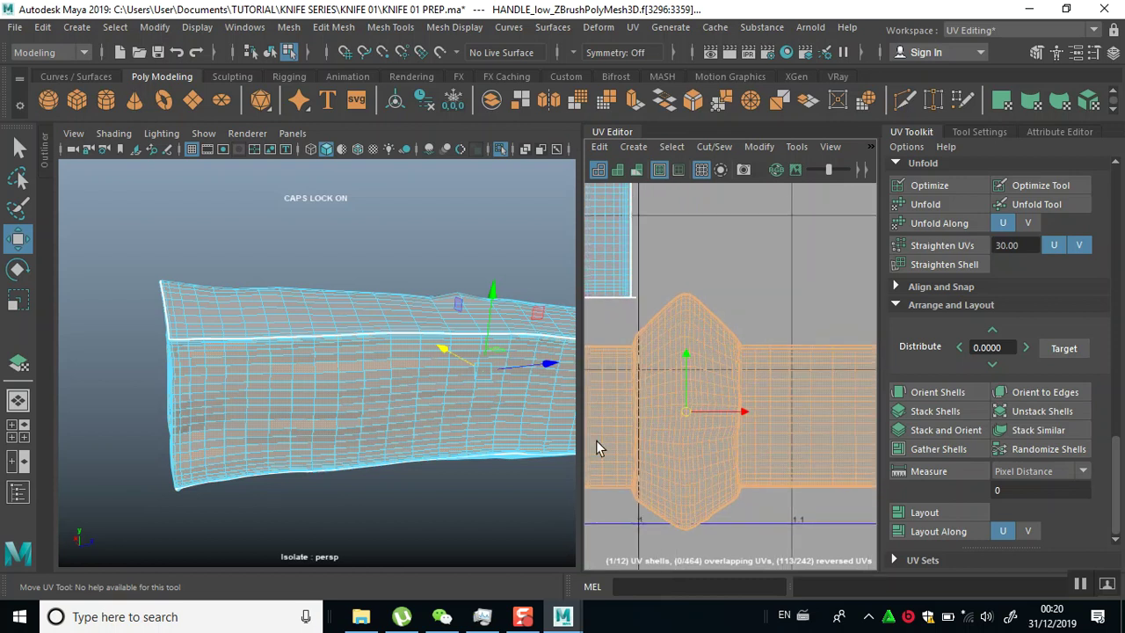
middle_click_drag(771, 294, 826, 286, "alt")
Cut the edge loop joining the end cap to the straight strip on its lower-U side in the lowest row
left_click(805, 253)
right_click_drag(805, 253, 734, 225)
middle_click_drag(722, 302, 773, 242, "alt")
right_click_drag(773, 242, 794, 497, "alt")
middle_click_drag(793, 498, 723, 354, "alt")
right_click_drag(723, 354, 729, 422, "alt")
middle_click_drag(729, 422, 715, 575, "alt")
right_click_drag(690, 420, 701, 475, "alt")
middle_click_drag(702, 435, 707, 515, "alt")
left_click(668, 323)
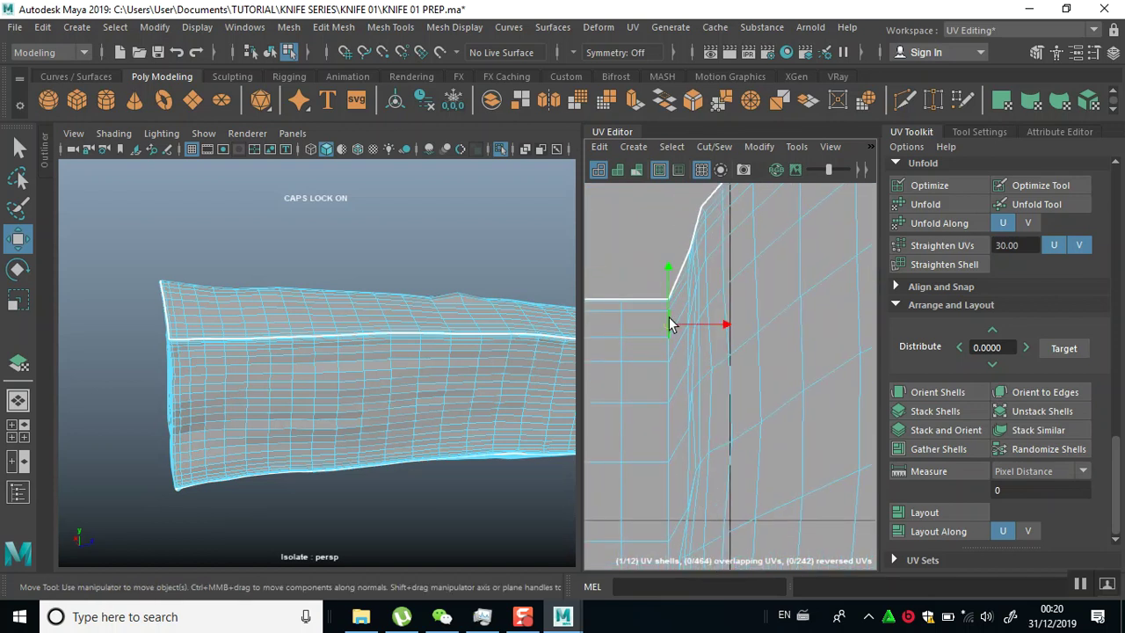
left_click_drag(341, 415, 369, 434, "alt")
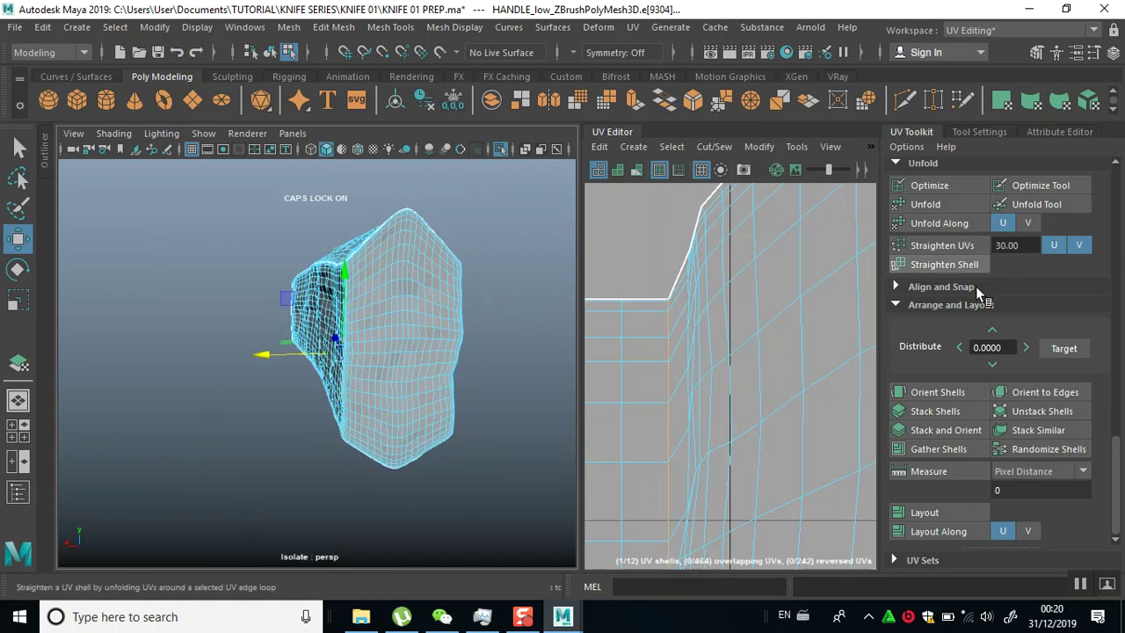
scroll(971, 291, "up", 3)
left_click(940, 281)
Cut the edge loop joining the end cap to the straight strip on its higher-U side
scroll(727, 363, "down", 4)
scroll(728, 369, "down", 8)
middle_click_drag(735, 409, 686, 318, "alt")
scroll(707, 273, "up", 4)
scroll(703, 393, "up", 6)
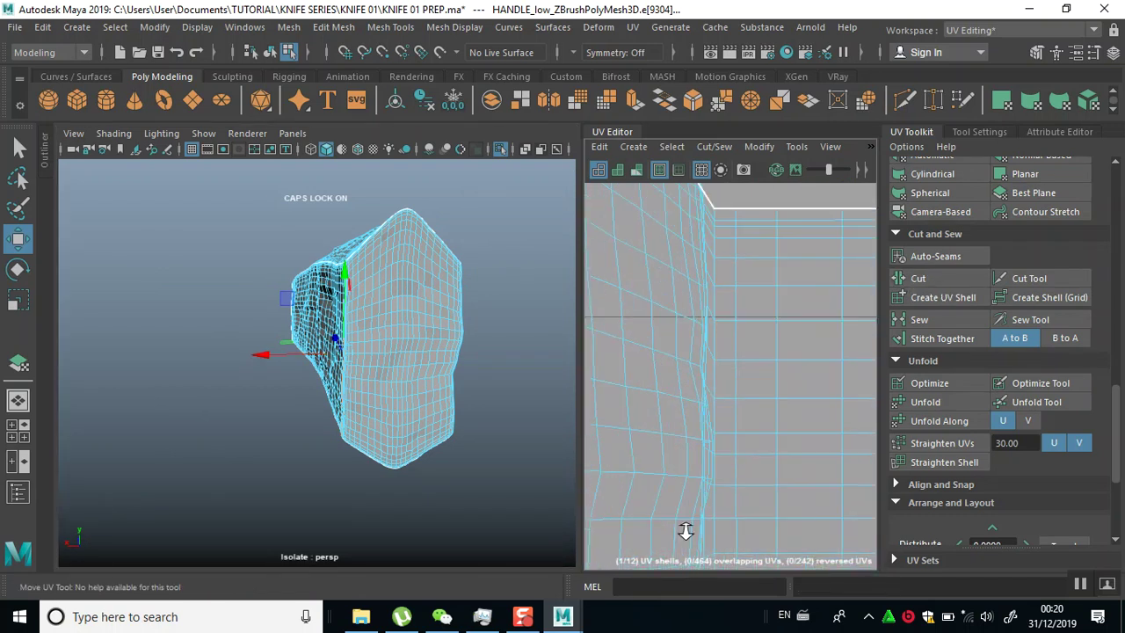
double_click(714, 278)
left_click(923, 279)
Move the separated end-cap shell up beside the end of the shorter curved strip and unfold it
scroll(793, 409, "down", 10)
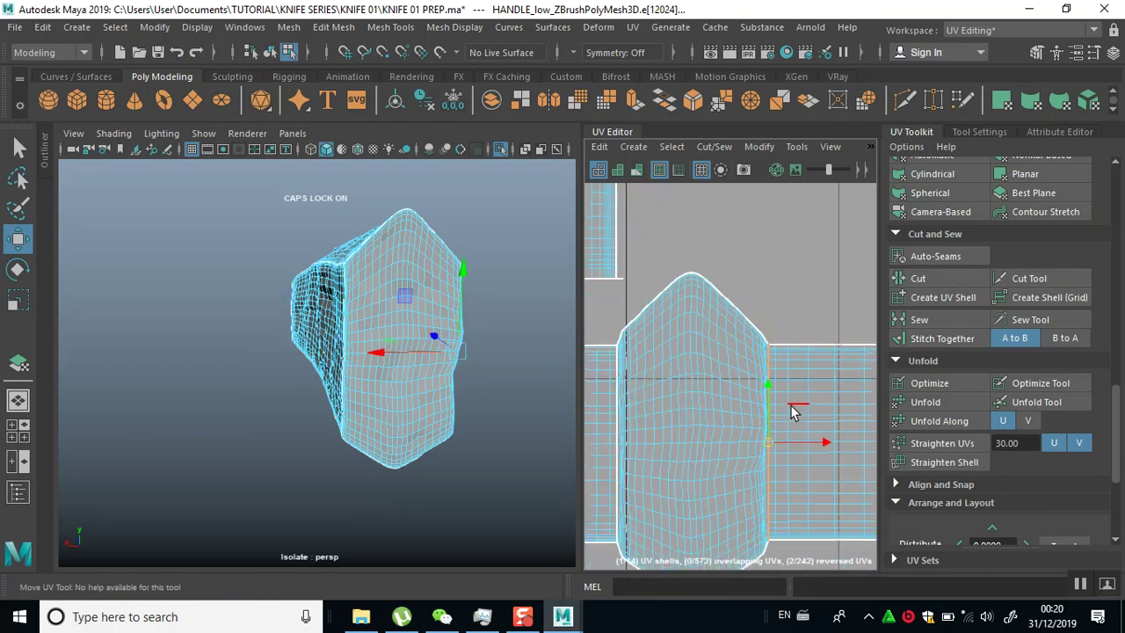
right_click_drag(800, 332, 739, 307)
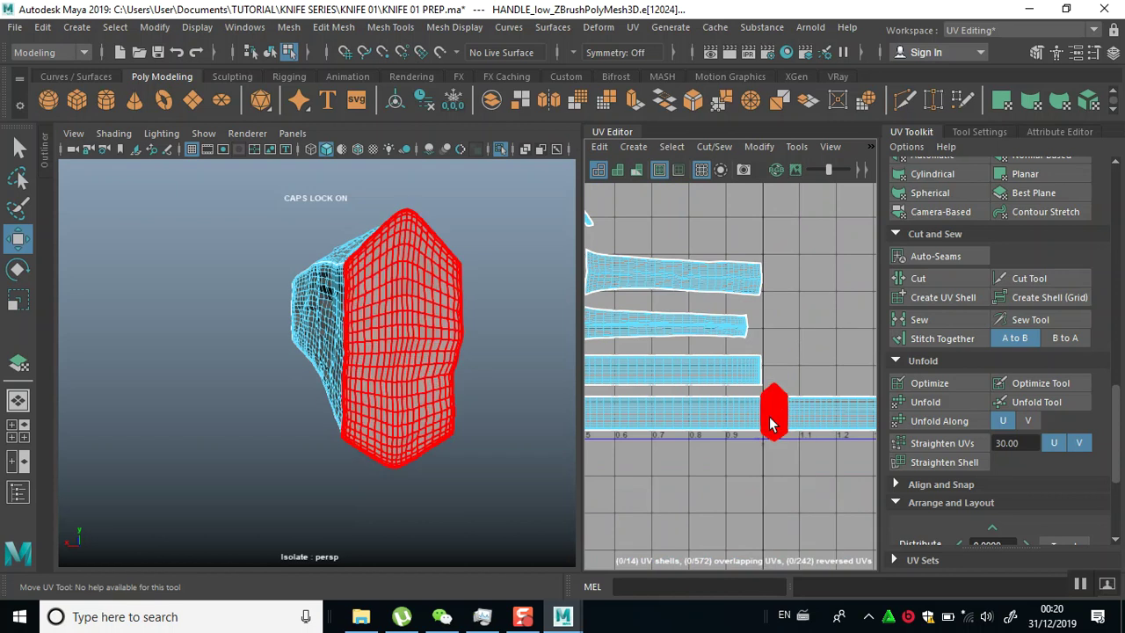
left_click(771, 428)
left_click_drag(775, 413, 772, 332)
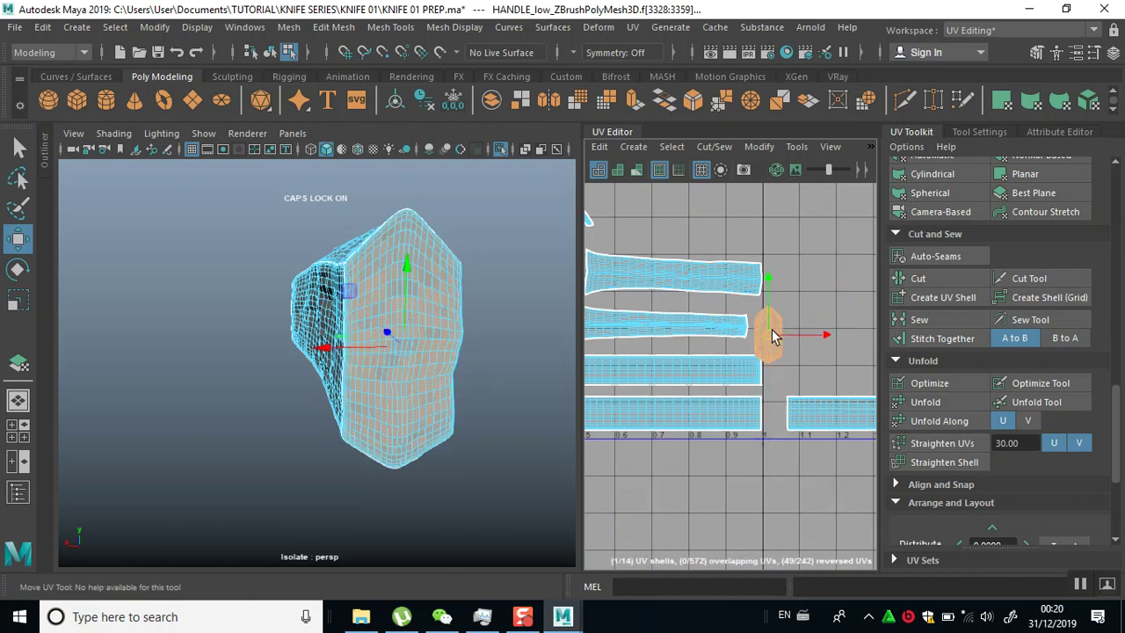
left_click(930, 402)
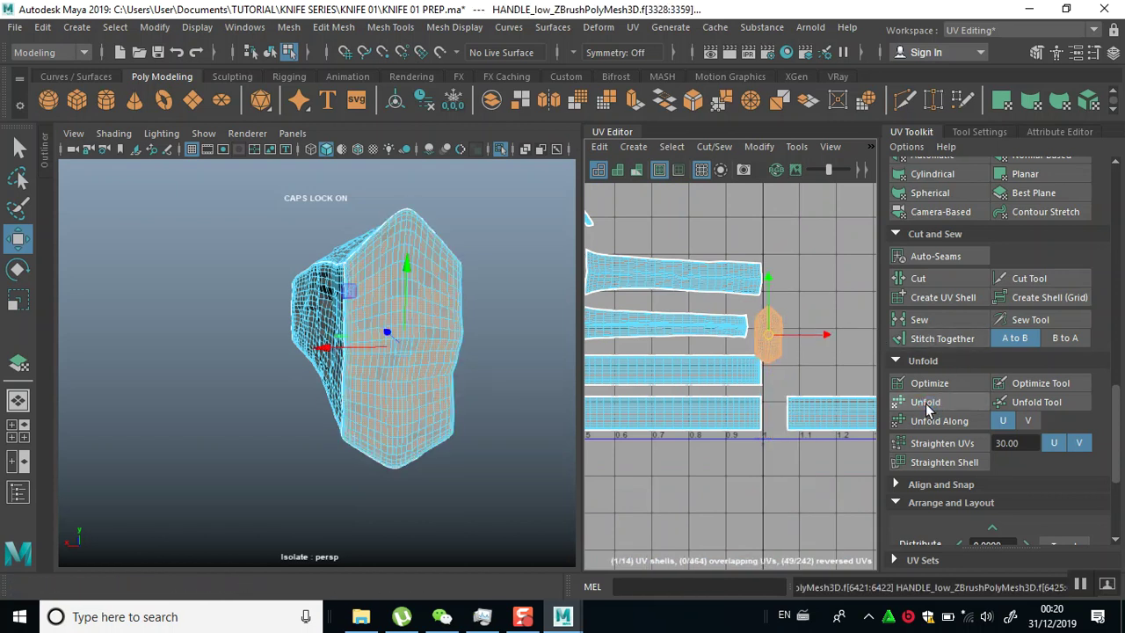
Select the strip shell beyond U = 1 and check which side of the handle it covers
left_click(817, 413)
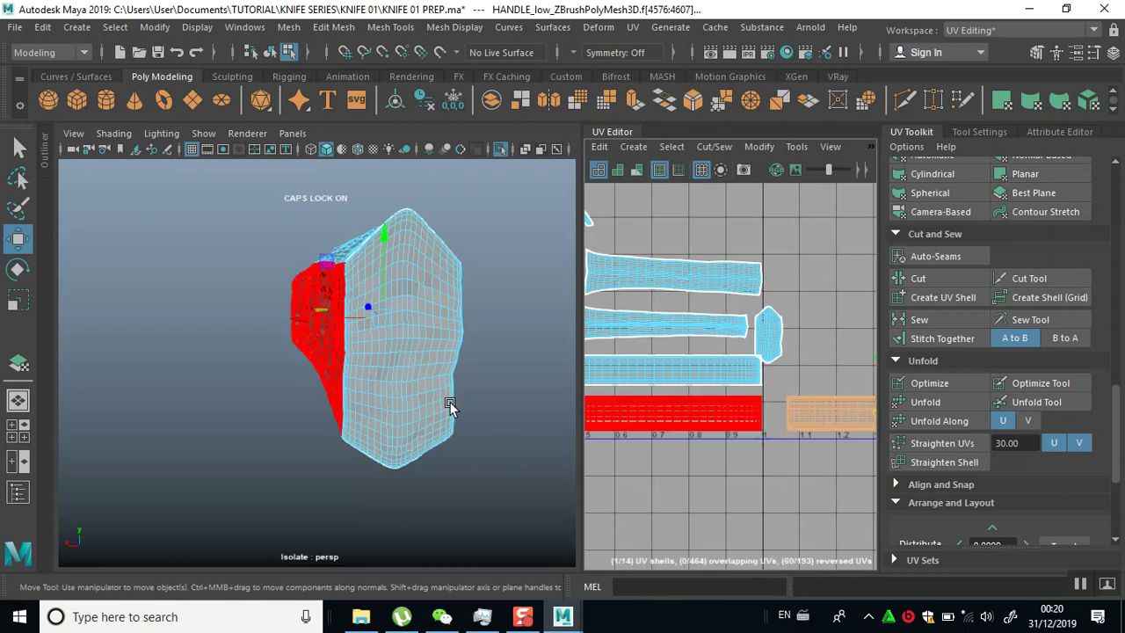
left_click_drag(336, 322, 133, 402, "alt")
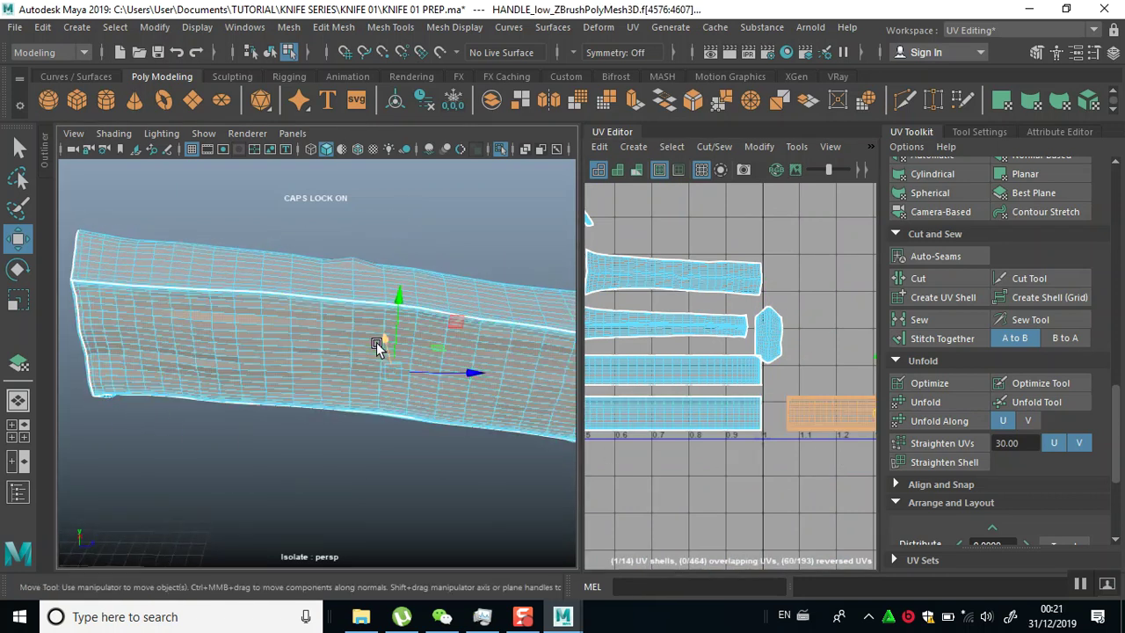
left_click_drag(380, 343, 379, 384)
key("ctrl+z")
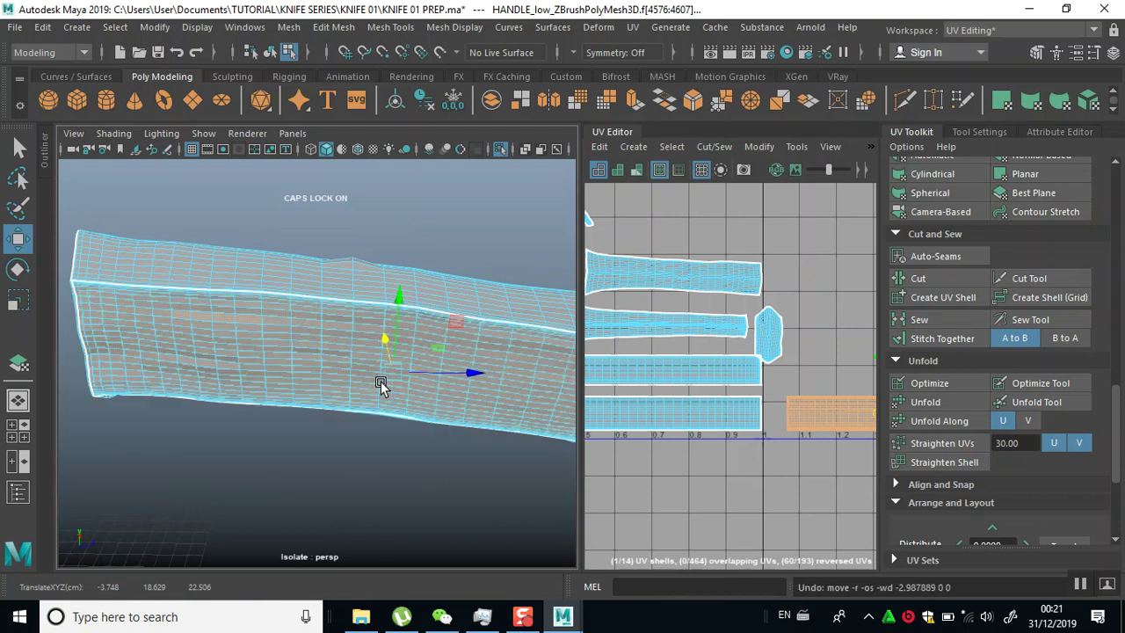
scroll(786, 453, "down", 5)
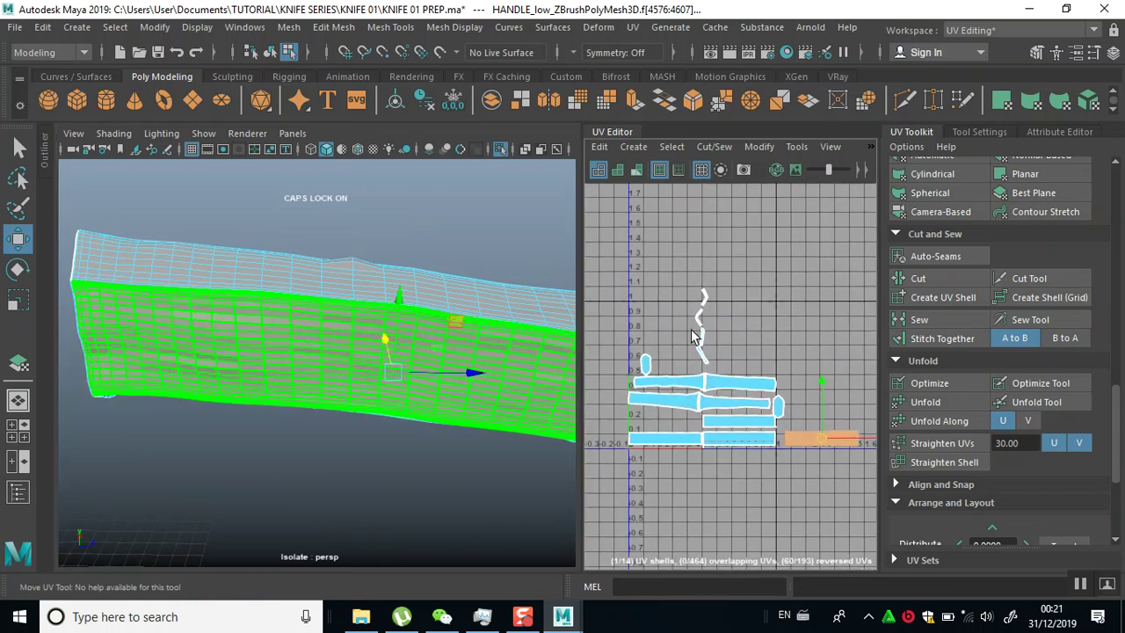
Select the two stacked straight strips between U = 0.5 and 1 in turn and check their faces on the handle
left_click(730, 422)
left_click_drag(302, 381, 392, 321, "alt")
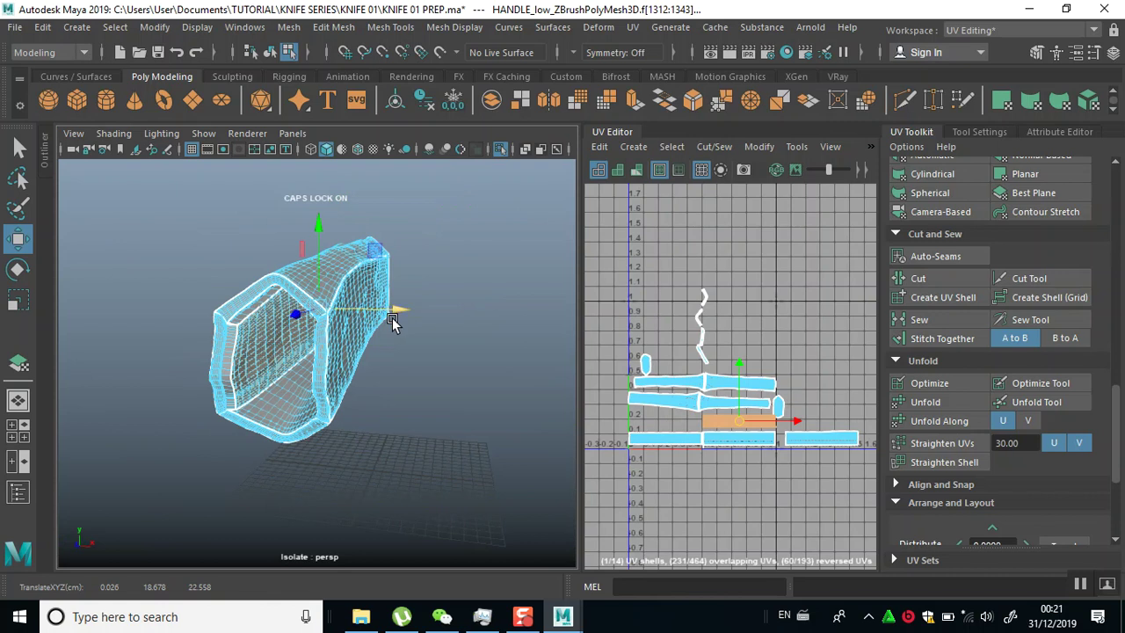
key("ctrl+z")
left_click(721, 438)
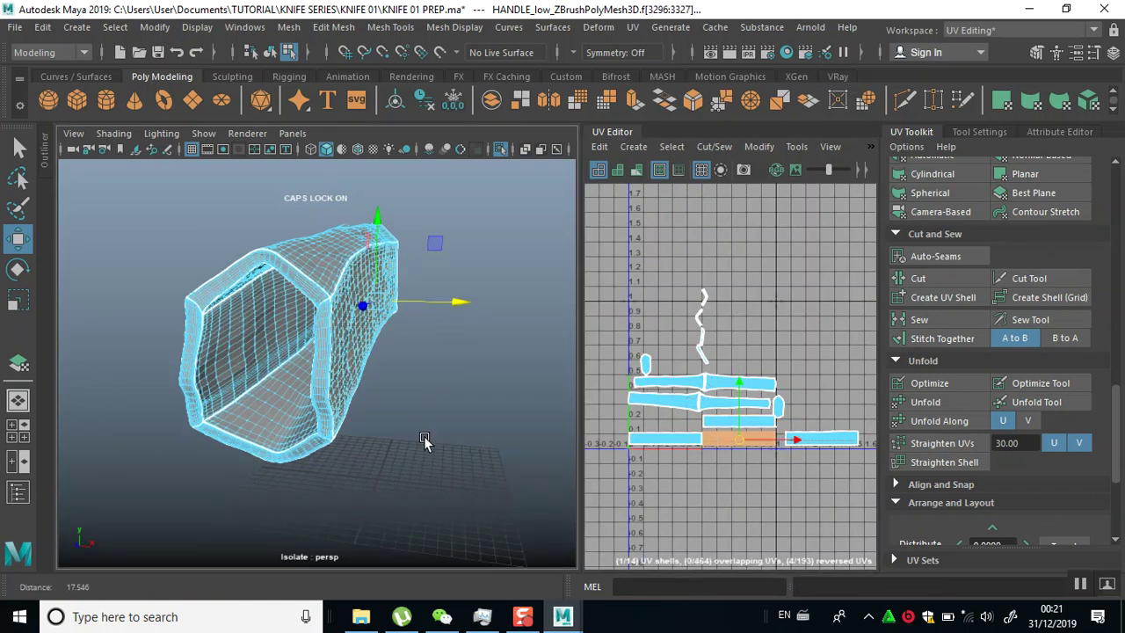
scroll(424, 439, "up", 3)
mouse_move(389, 475)
left_mouse_down("alt")
mouse_move(307, 477)
mouse_move(374, 476)
left_mouse_up("alt")
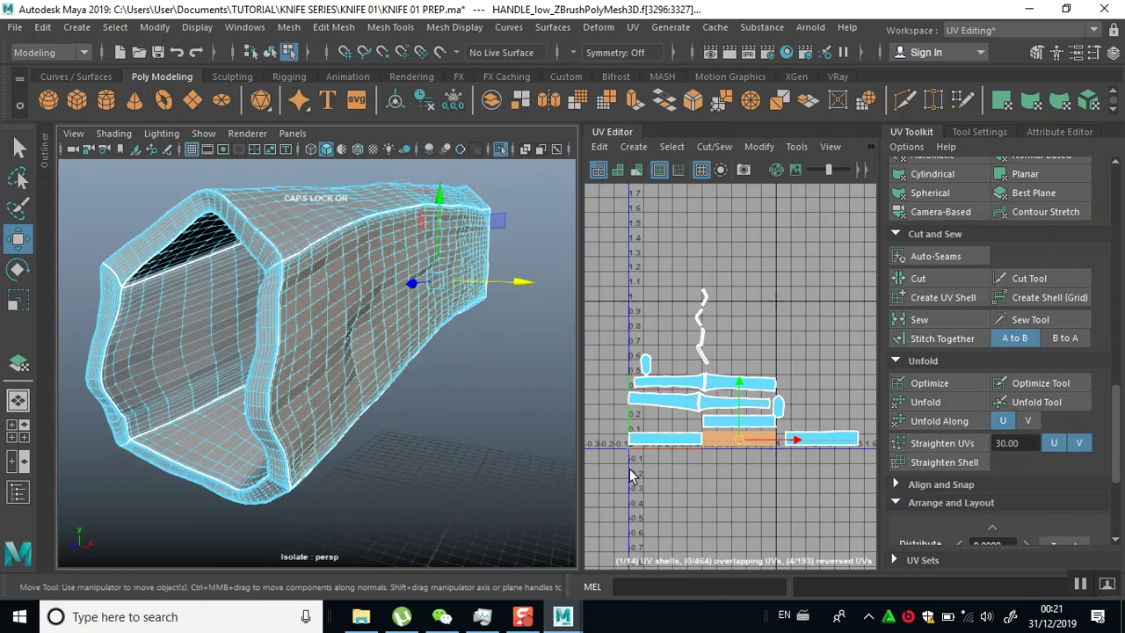
Raise the lowest strip near the UV origin to the second row and move the strip beyond U = 1 into its place
left_click(661, 443)
left_click_drag(511, 456, 398, 426, "alt")
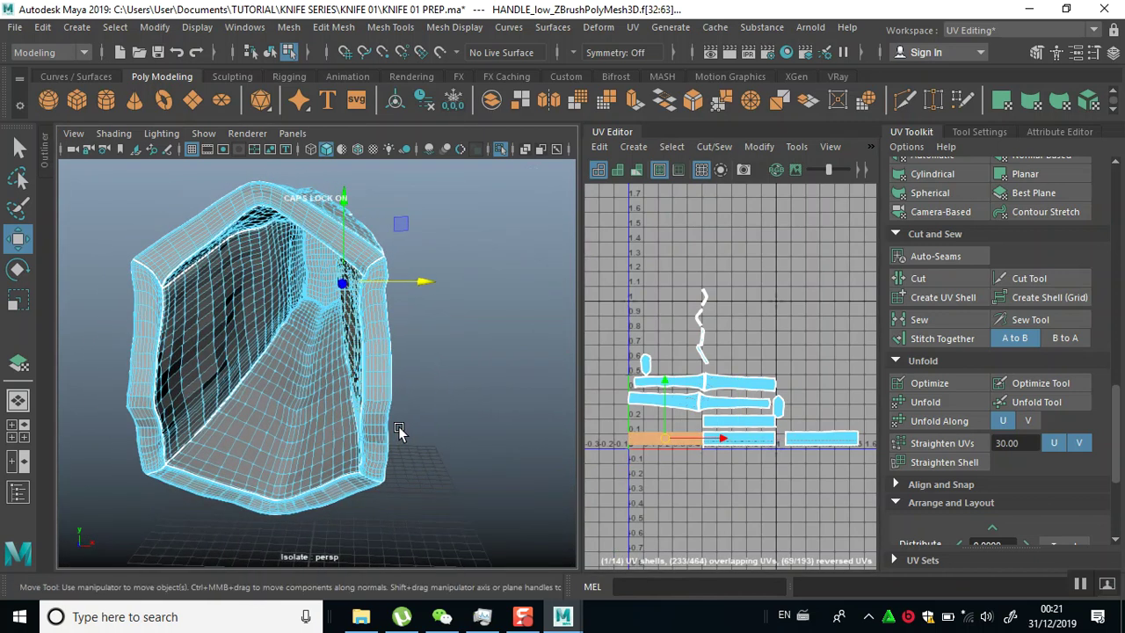
left_click_drag(666, 419, 669, 405)
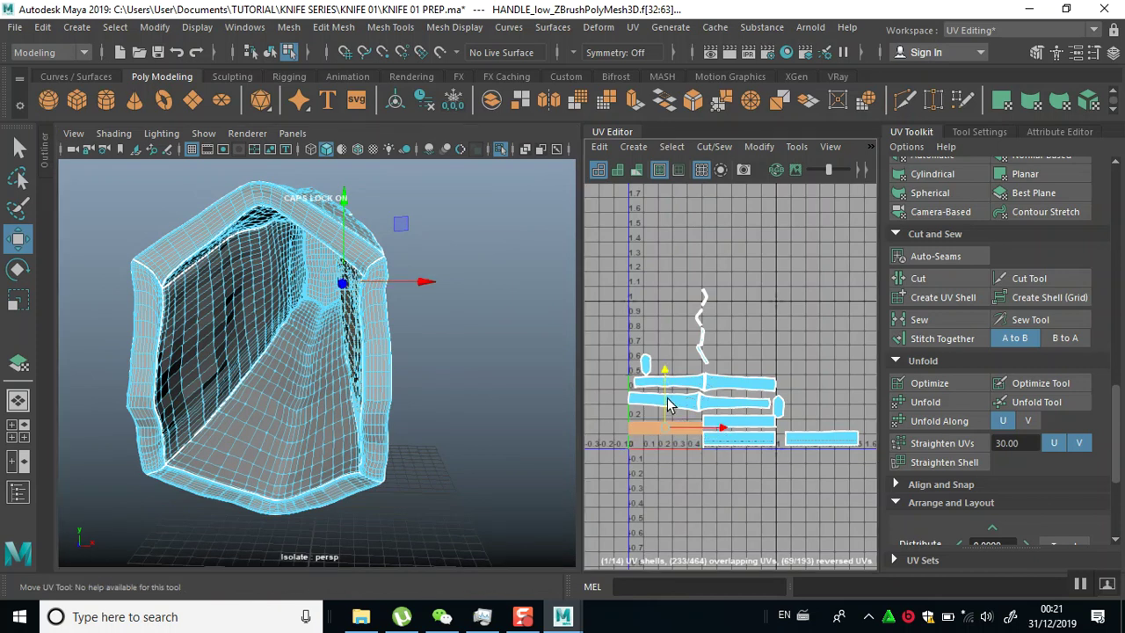
left_click(851, 443)
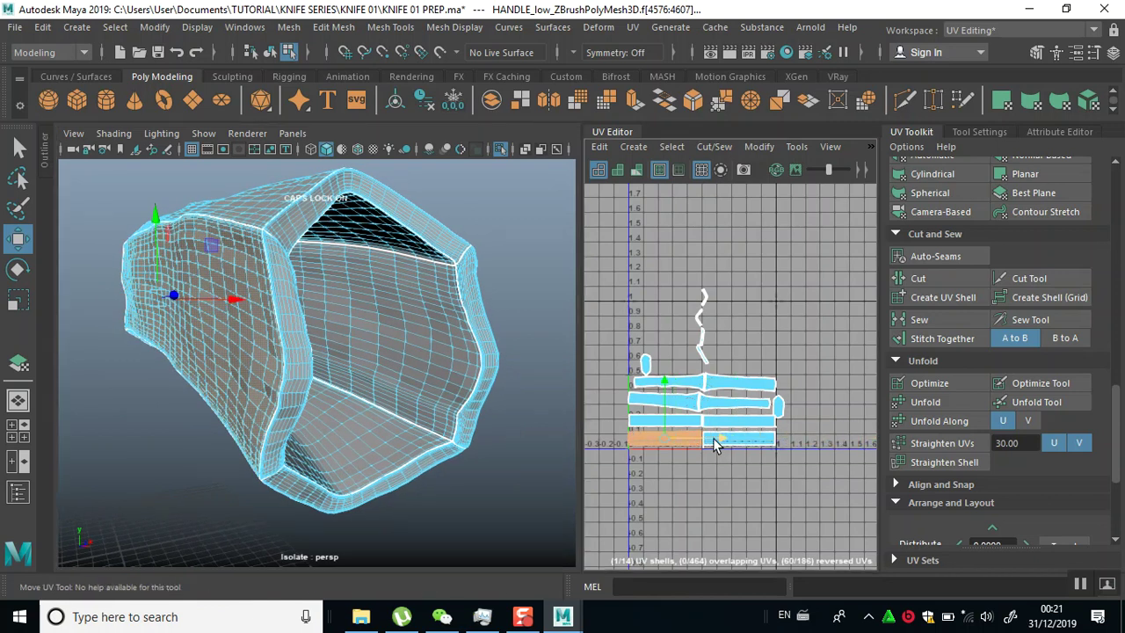
Examine the alignment and spacing of the rearranged straight strips within the 0 to 1 UV tile
scroll(729, 453, "up", 3)
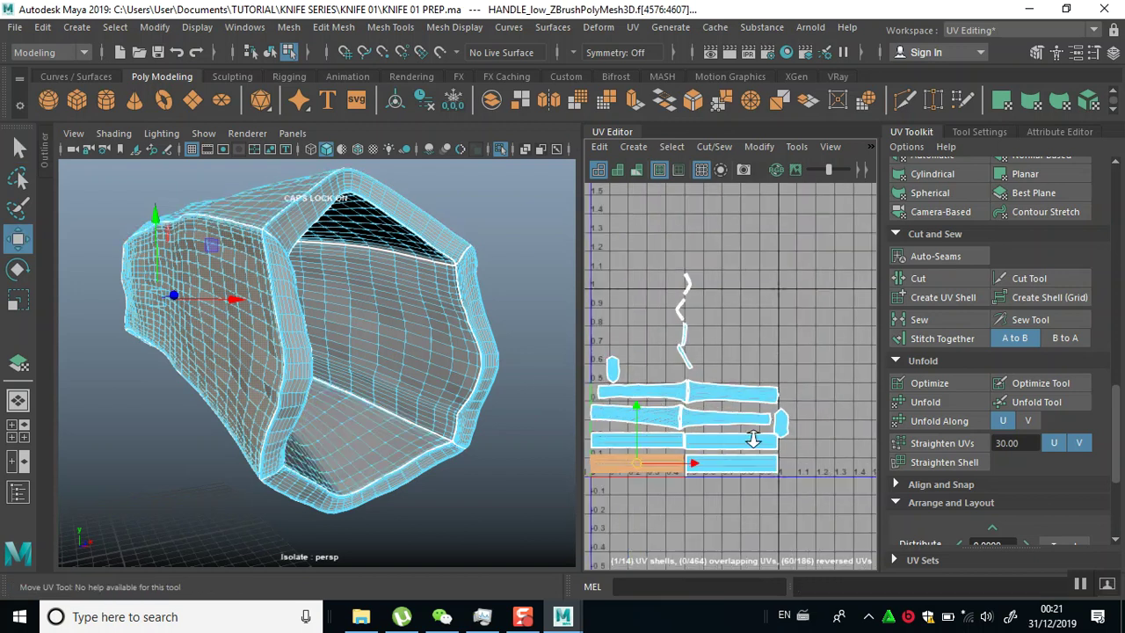
middle_click_drag(733, 461, 824, 376, "alt")
scroll(795, 336, "up", 3)
middle_click_drag(782, 450, 883, 401, "alt")
scroll(773, 413, "down", 3)
middle_click_drag(723, 315, 731, 331, "alt")
scroll(729, 367, "up", 1)
middle_click_drag(730, 372, 662, 437, "alt")
scroll(688, 369, "down", 4)
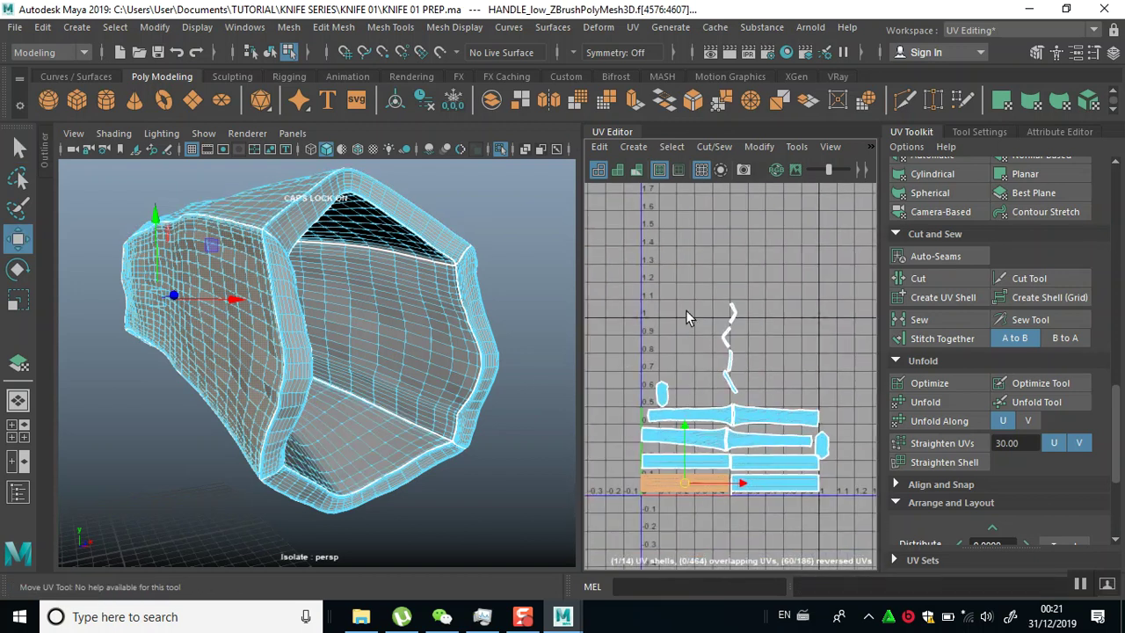
middle_click_drag(688, 312, 661, 331, "alt")
Move the two uppermost thin slivers down close above the top curved strip and place them side by side
left_click(699, 356)
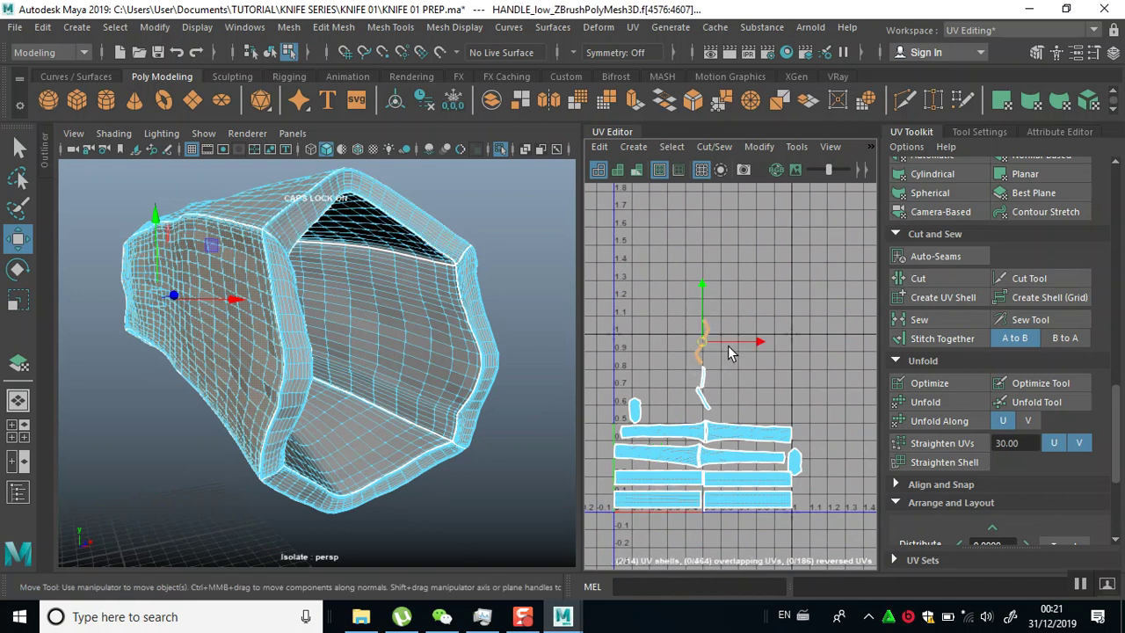
scroll(734, 334, "up", 3)
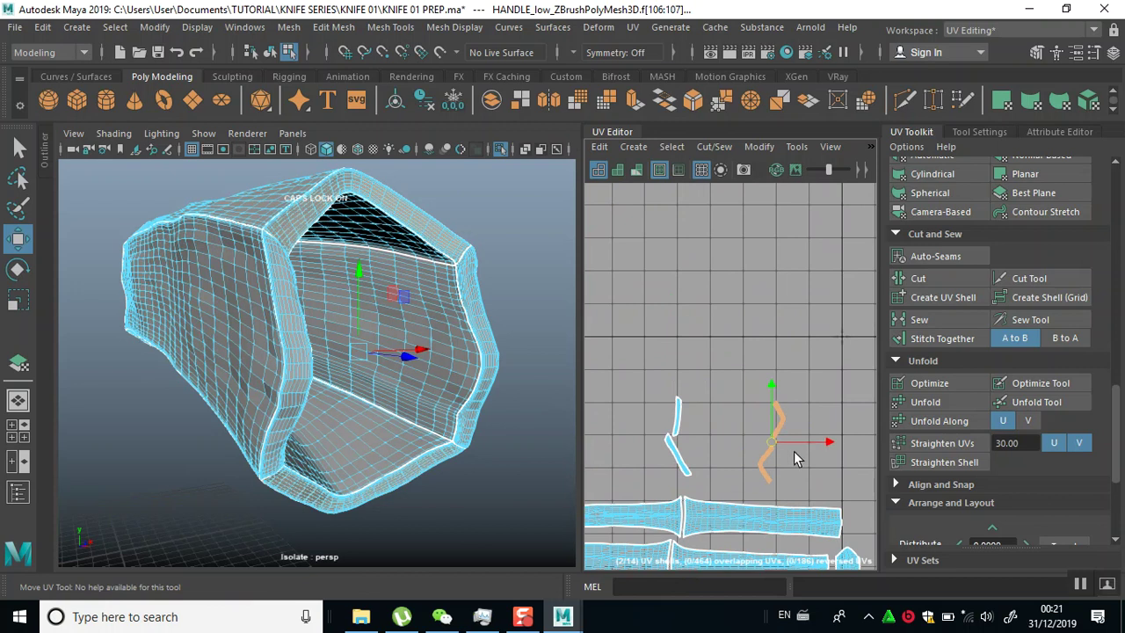
left_click_drag(819, 467, 783, 484)
left_click(777, 411)
left_click(818, 429)
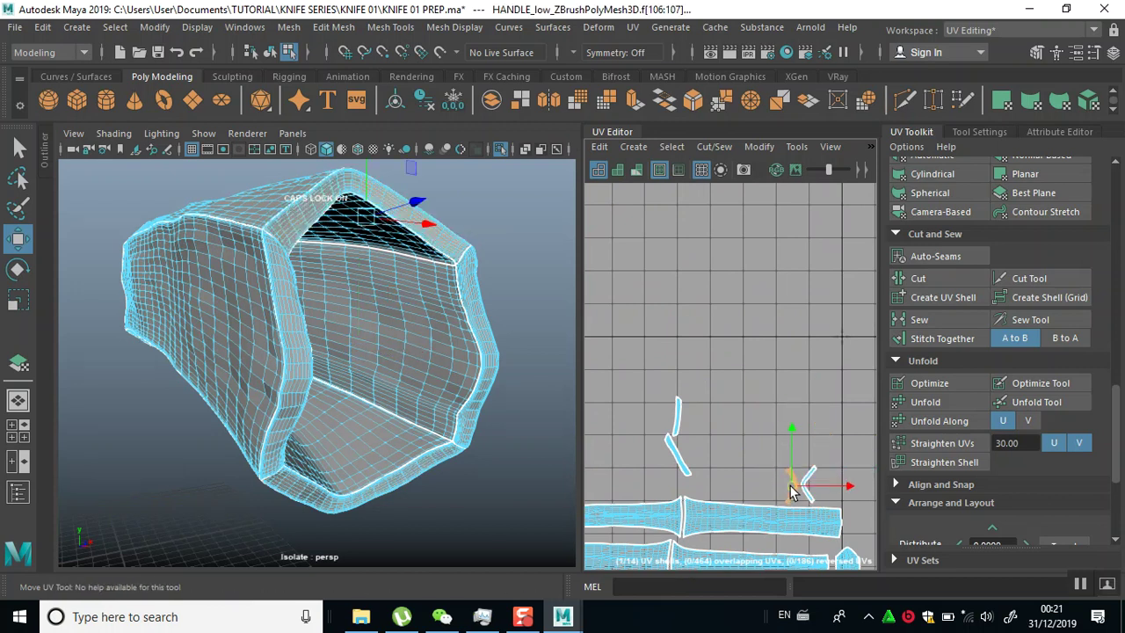
Move the upper loose sliver beside the bent pair, then orient the slanted sliver horizontally and place it just above the top curved strips
left_click(685, 412)
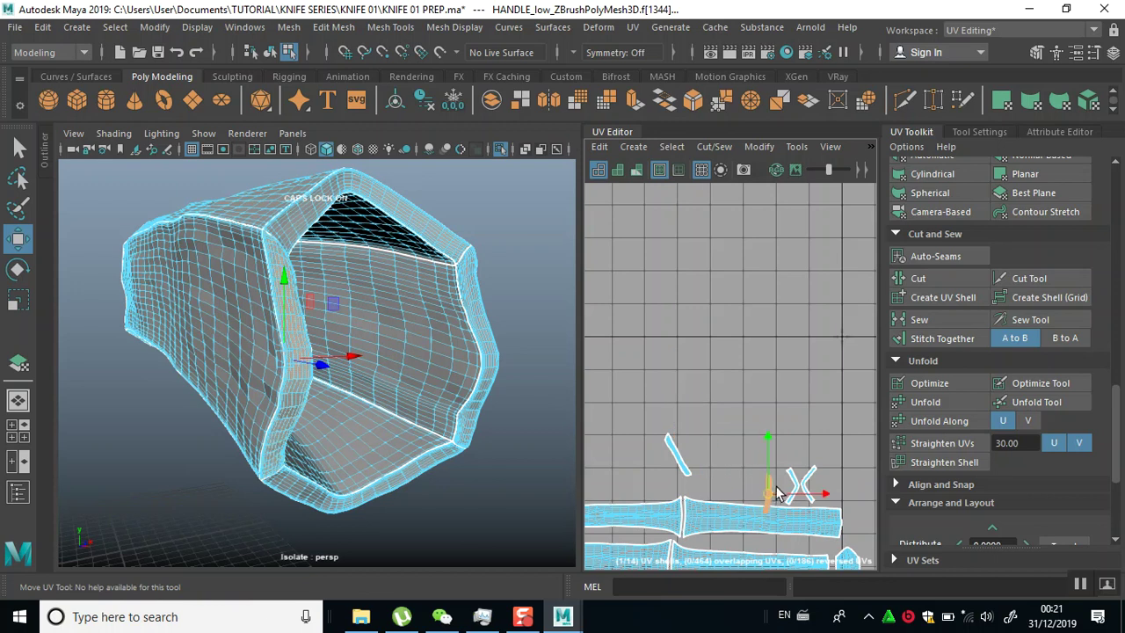
left_click(684, 449)
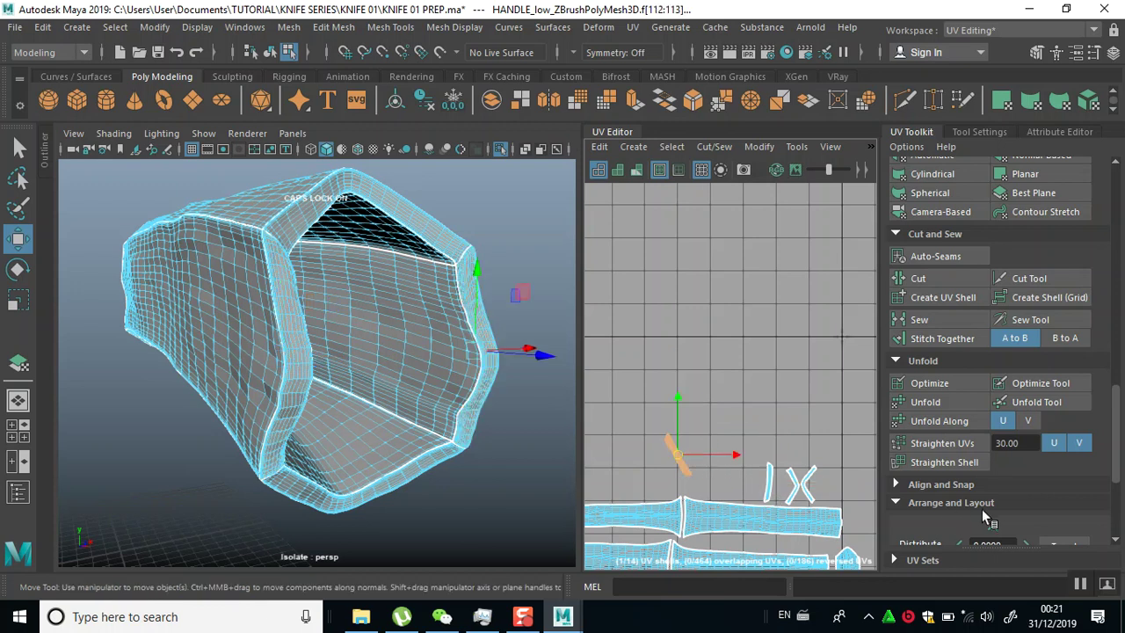
scroll(941, 508, "down", 3)
left_click(929, 490)
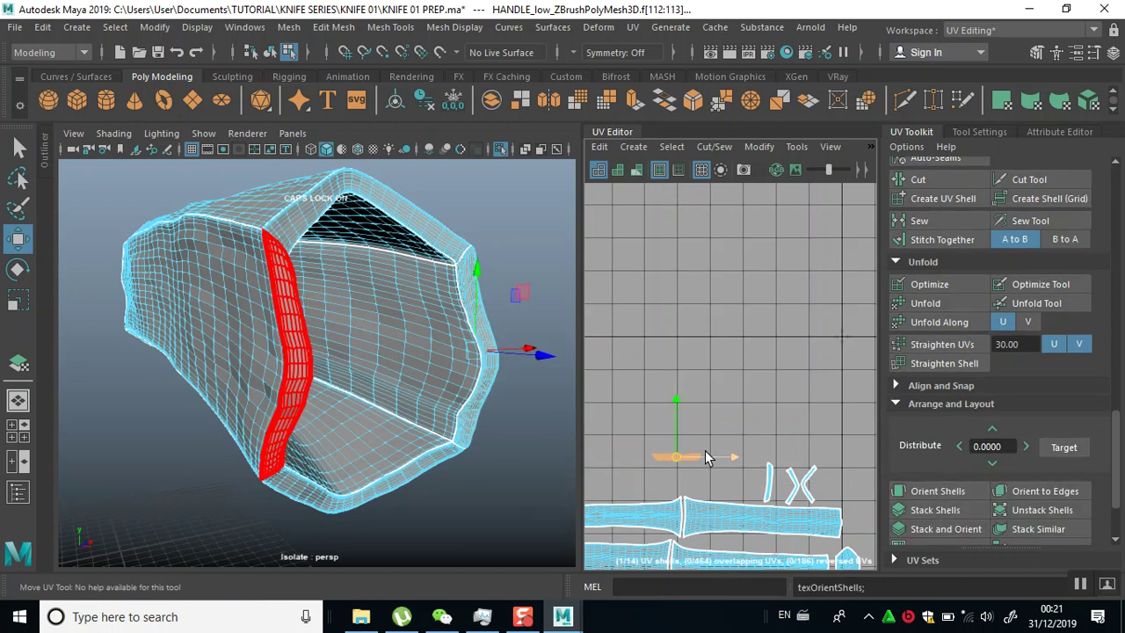
scroll(971, 399, "up", 10)
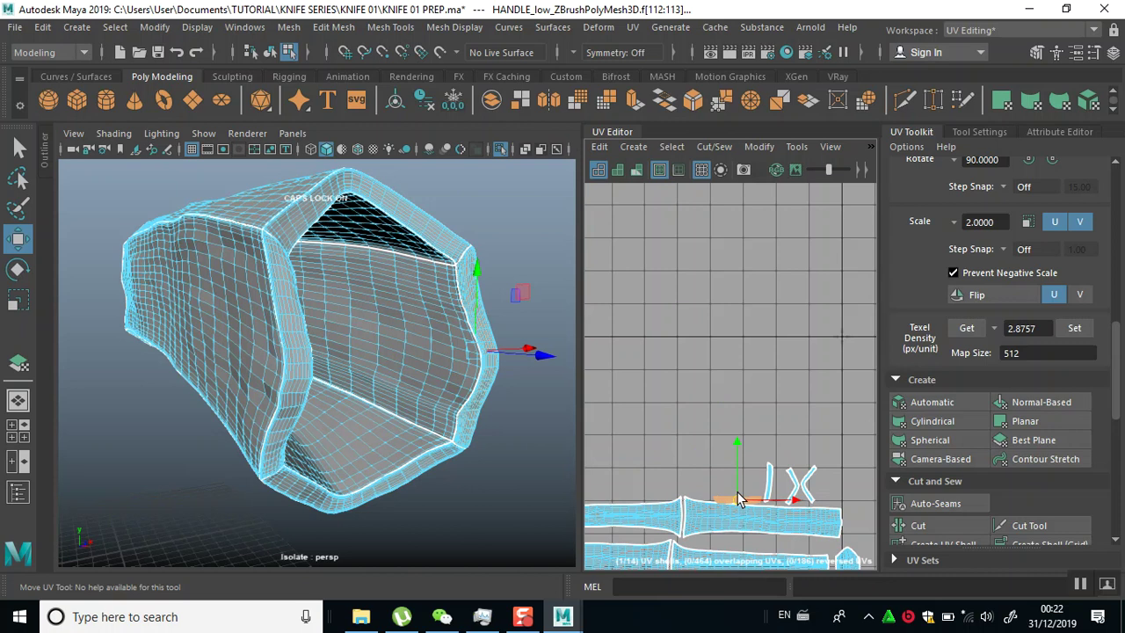
left_click(736, 497)
Rotate the upright sliver by 90 degrees so it lies parallel above the horizontal sliver
scroll(953, 511, "down", 10)
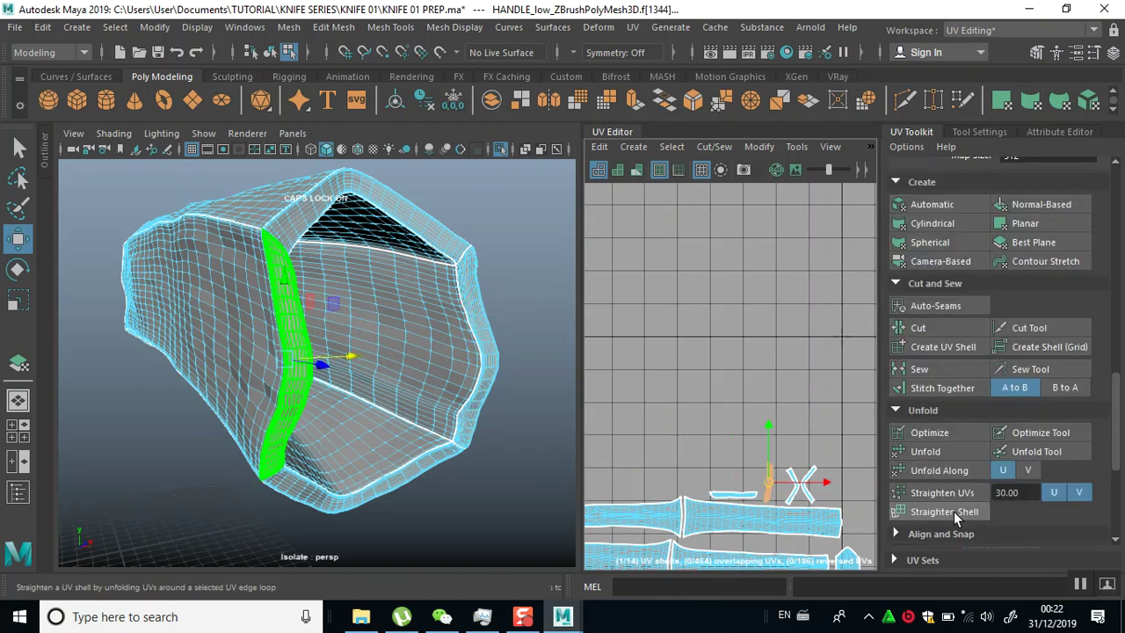
left_click(925, 490)
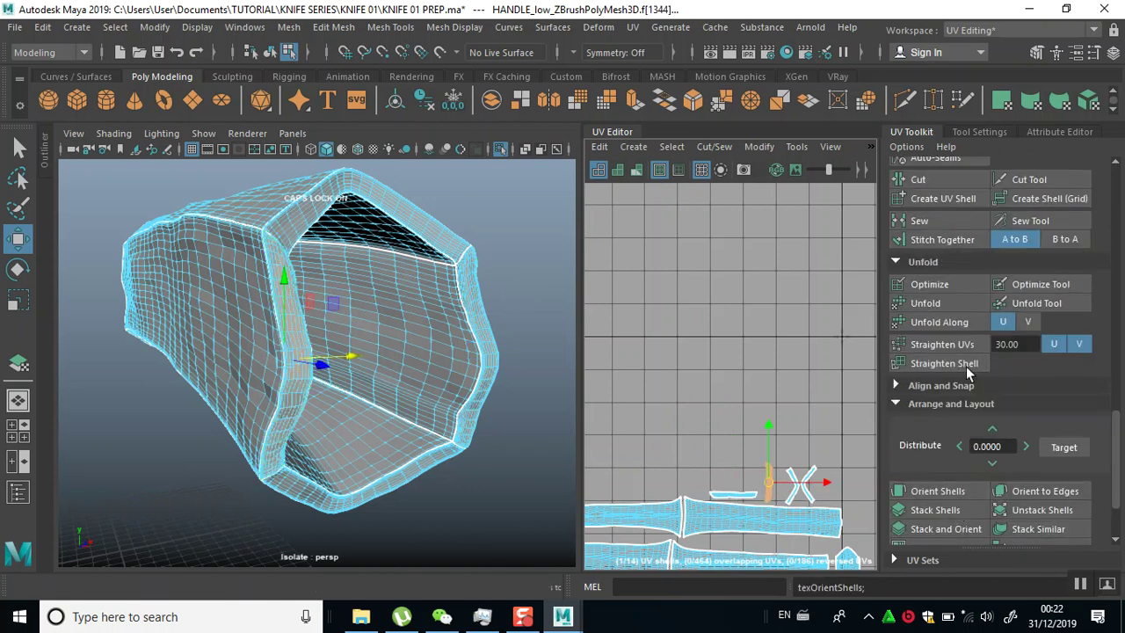
scroll(945, 414, "up", 10)
left_click(1028, 257)
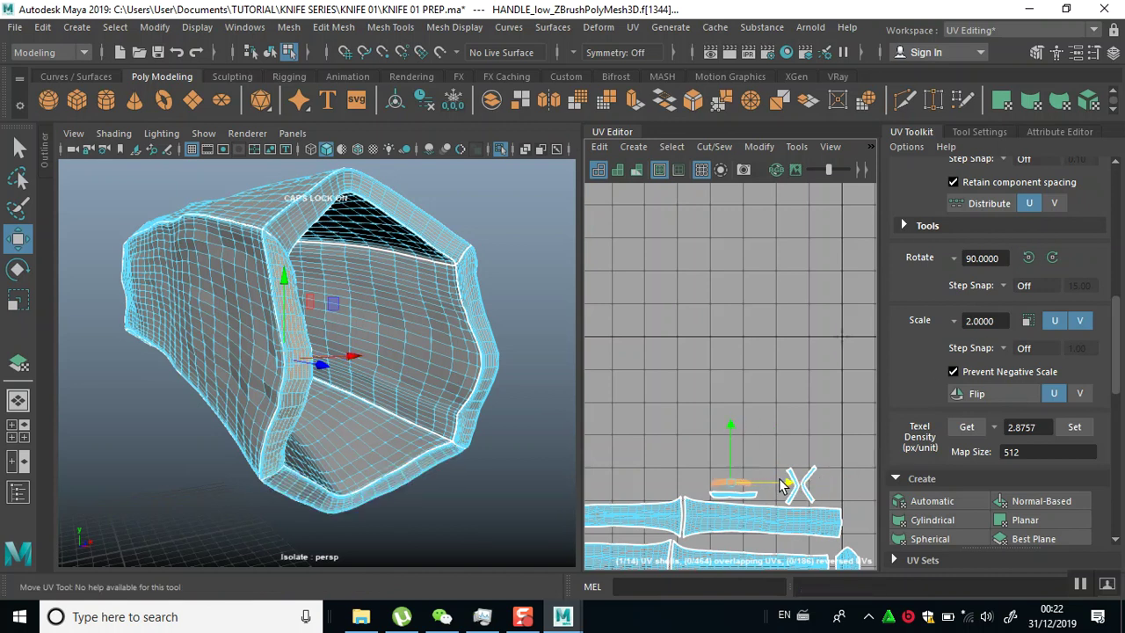
Rotate the two bent slivers by 90 degrees, move the horizontal pair close beside them, and save the scene
left_click(806, 484)
left_click(1028, 257)
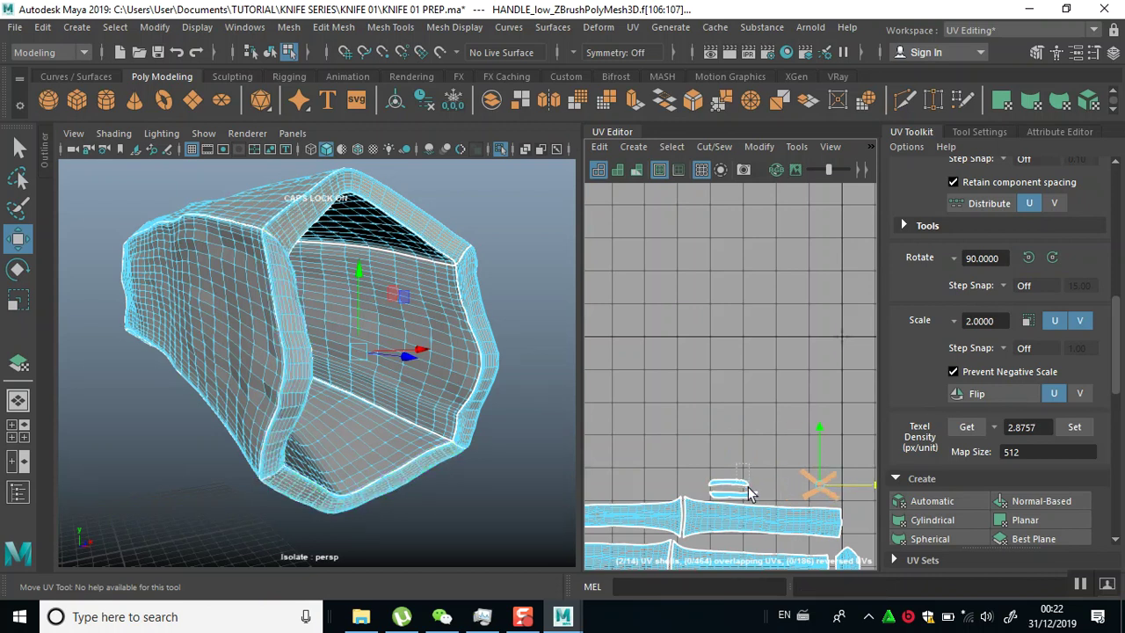
left_click_drag(752, 499, 769, 487)
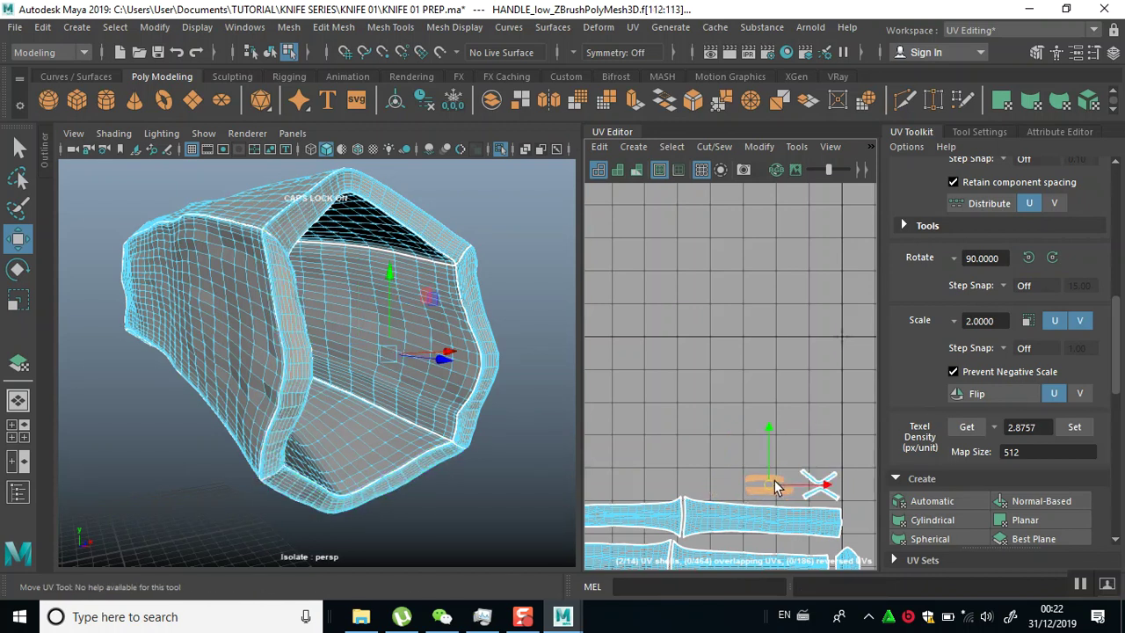
key("ctrl+s")
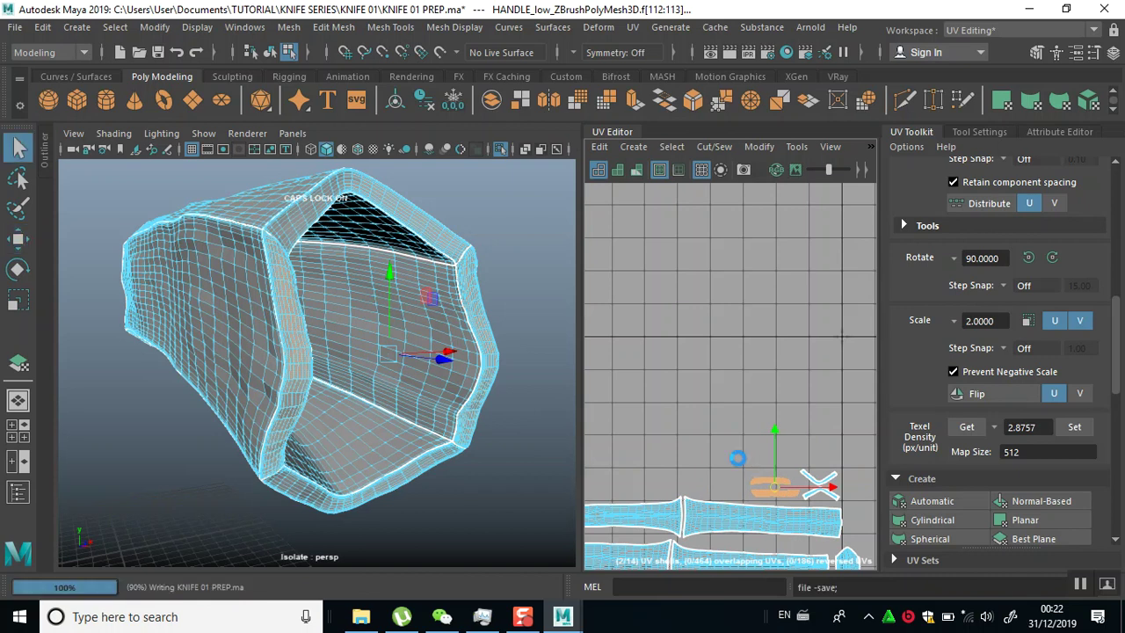
Move the two end cap shells side by side above the top curved strip near U = 0
right_click_drag(731, 482, 677, 246, "alt")
right_click_drag(647, 430, 763, 440, "alt")
middle_click_drag(762, 441, 725, 307, "alt")
left_click(617, 378)
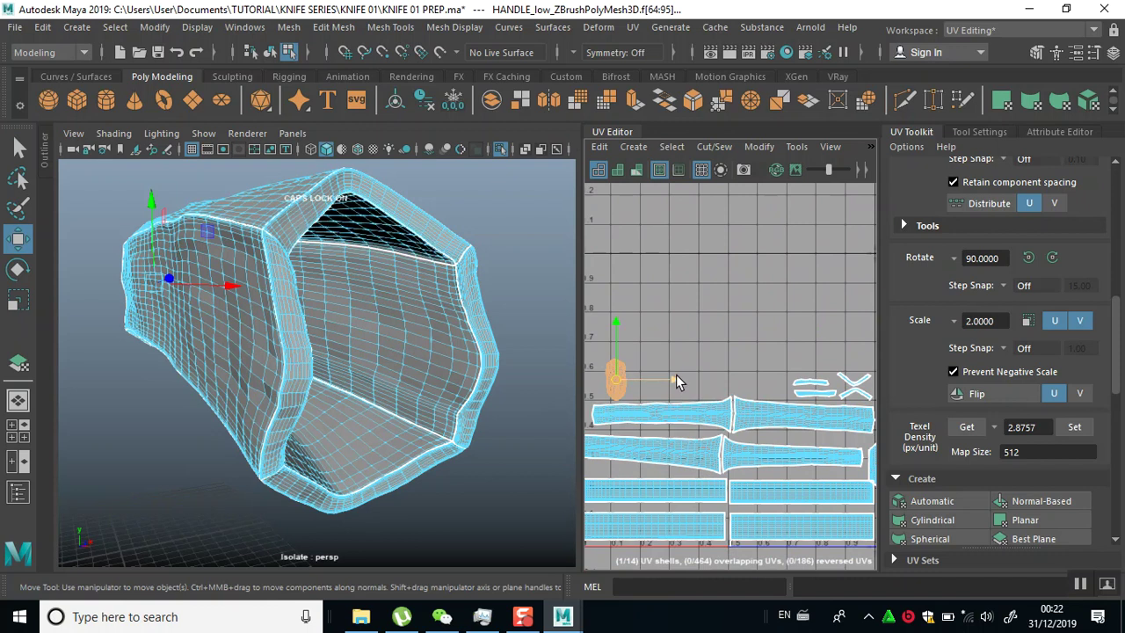
left_click_drag(670, 378, 651, 378)
middle_click_drag(697, 399, 756, 382, "alt")
right_click_drag(758, 425, 782, 387, "alt")
middle_click_drag(783, 387, 682, 357, "alt")
middle_click_drag(777, 365, 815, 442, "alt")
left_click(712, 417)
left_click_drag(797, 435, 648, 383)
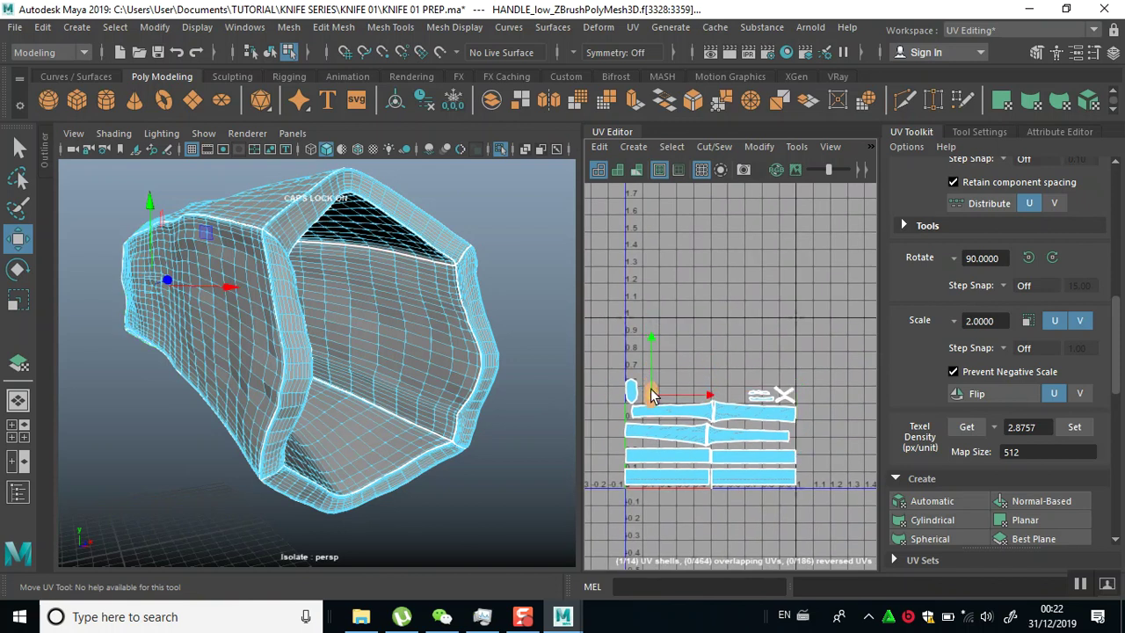
left_click(632, 389, "shift")
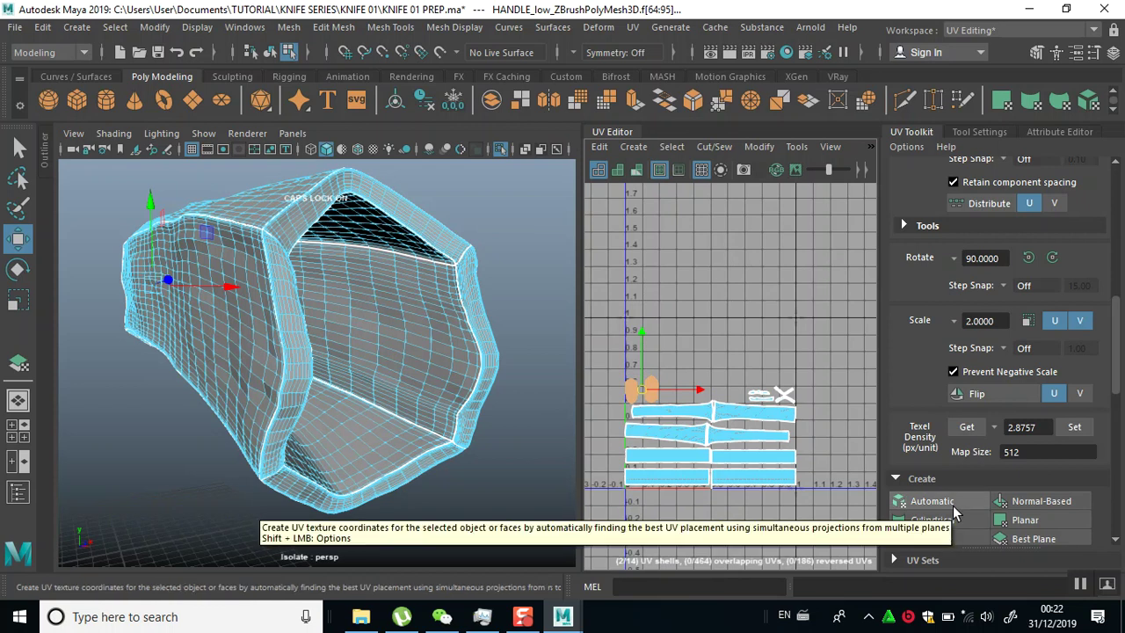
scroll(942, 295, "up", 3)
scroll(942, 299, "up", 2)
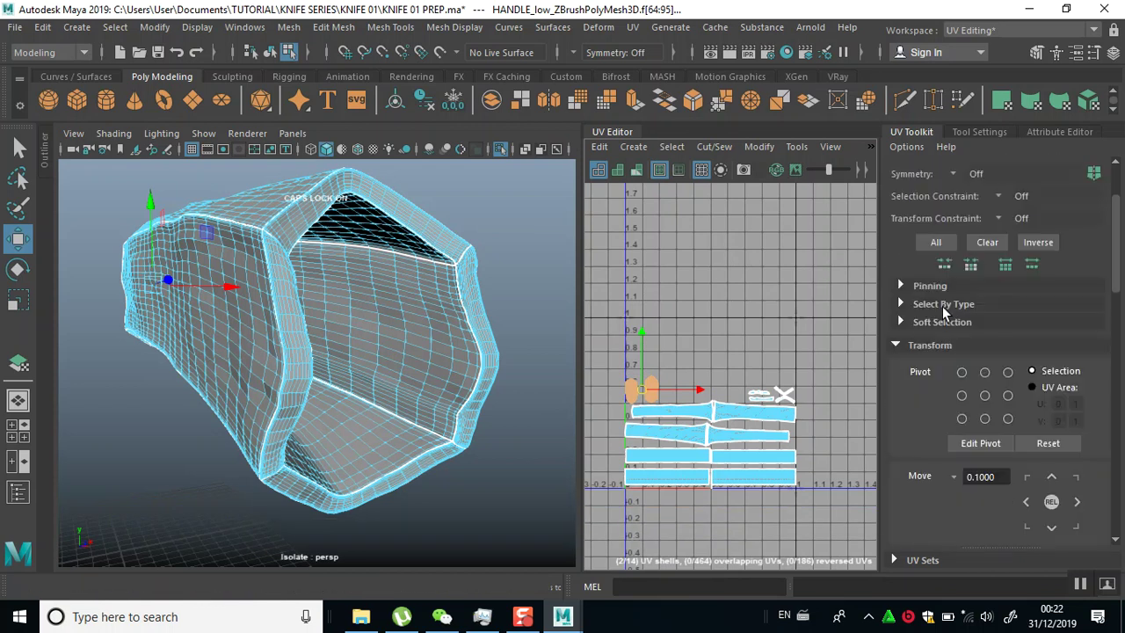
scroll(942, 305, "down", 5)
left_click(901, 219)
scroll(932, 352, "down", 5)
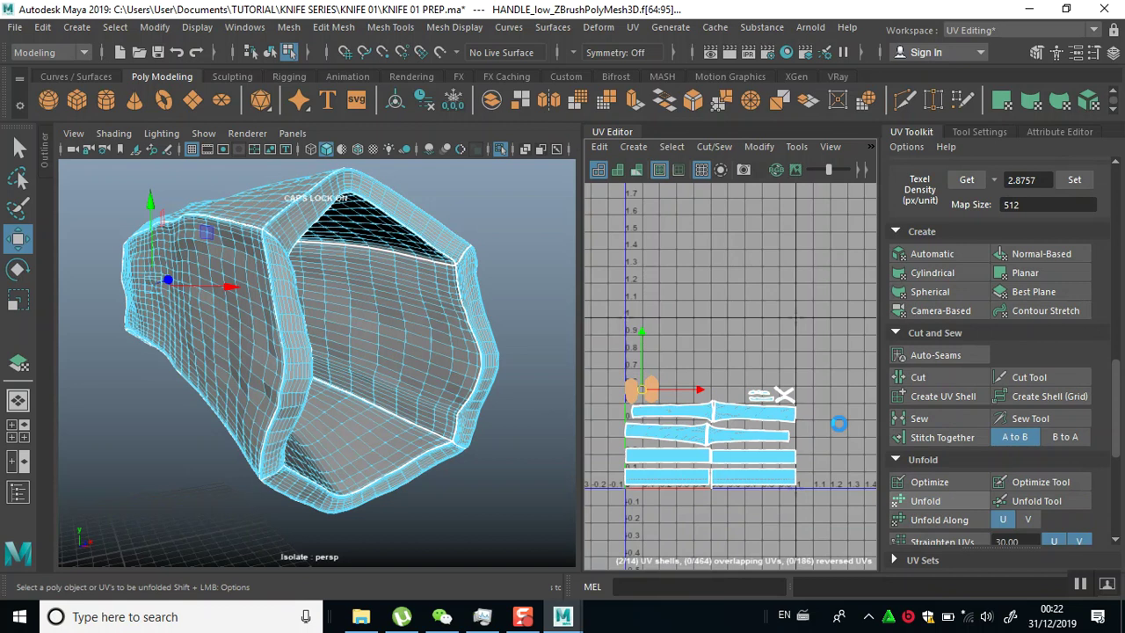
left_click(726, 351)
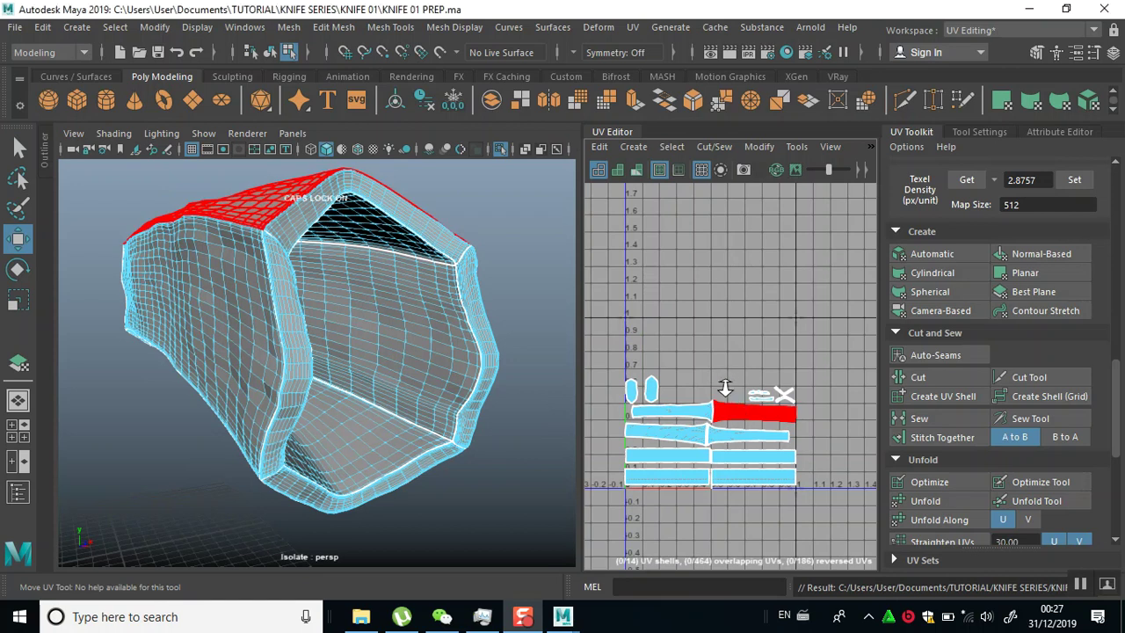
Examine the gaps and relative scale of the straight strips around U = 0.5 in the lowest rows
right_click_drag(724, 387, 726, 492, "alt")
middle_click_drag(736, 467, 814, 414, "alt")
right_click_drag(735, 411, 752, 471, "alt")
middle_click_drag(734, 468, 679, 451, "alt")
right_click_drag(689, 446, 685, 399, "alt")
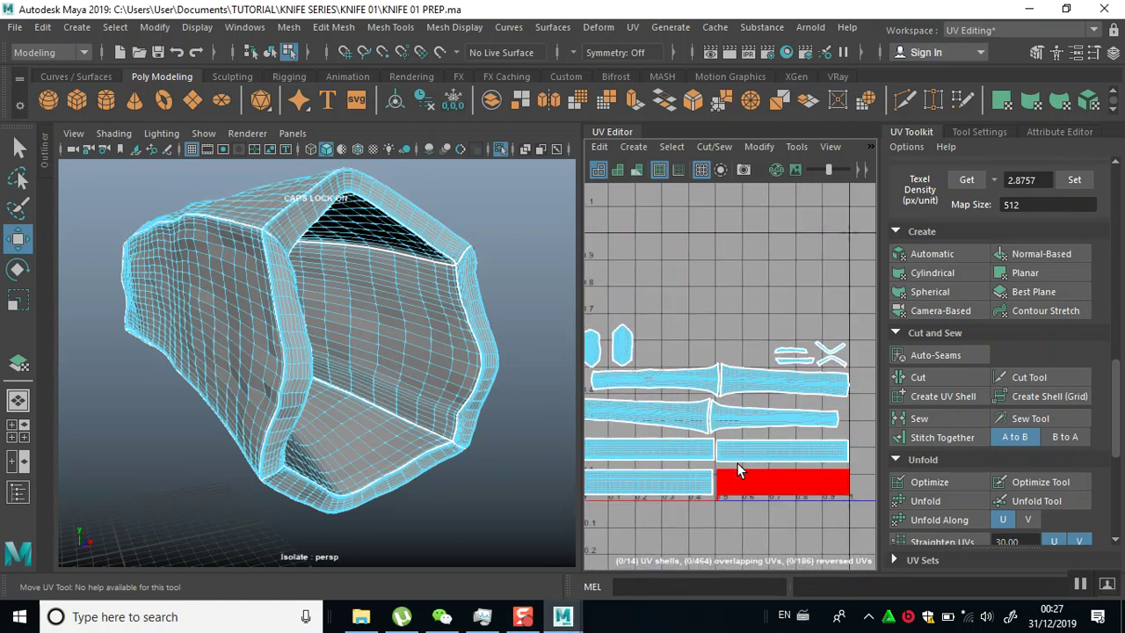
scroll(736, 471, "up", 5)
middle_click_drag(804, 444, 841, 382, "alt")
right_click_drag(785, 395, 776, 532, "alt")
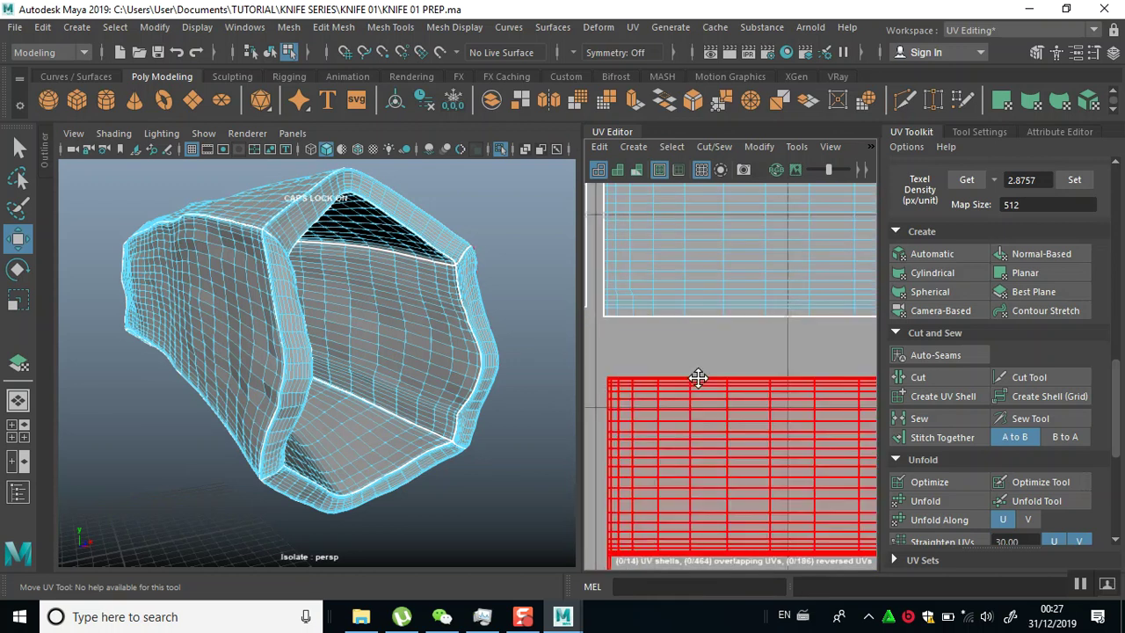
middle_click_drag(686, 476, 757, 389, "alt")
scroll(715, 485, "down", 8)
Get the texel density of the lowest strip between U = 0.5 and 1 and apply it to the neighbouring lowest strip
left_click(753, 428)
key("w")
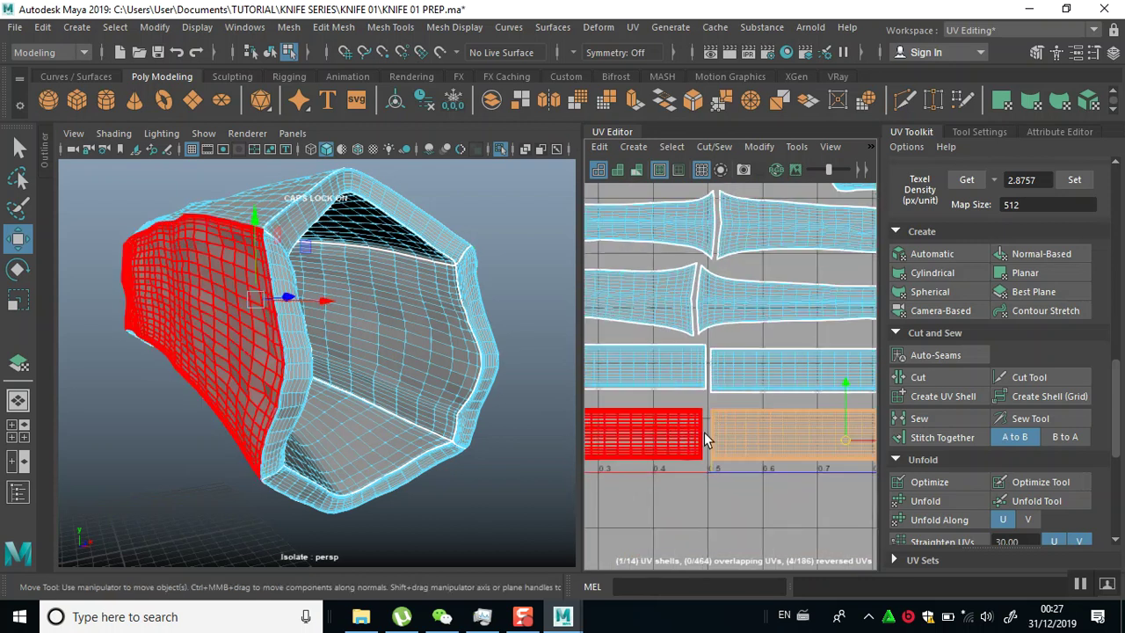
scroll(1028, 266, "up", 5)
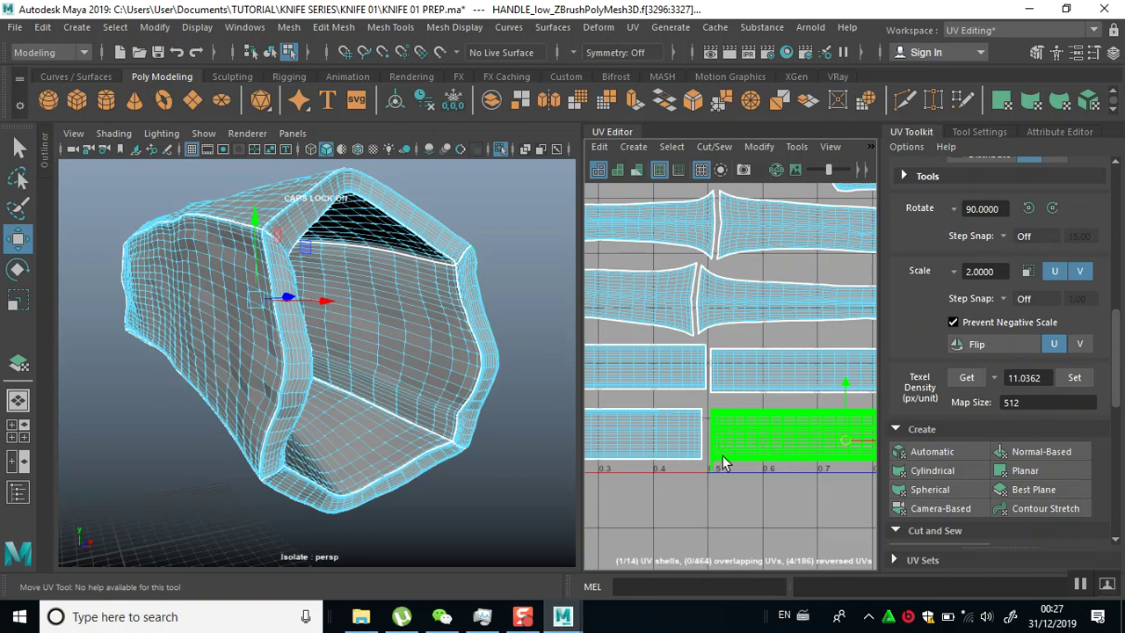
left_click(673, 442)
left_click(1069, 380)
Set the texel density of the second straight strip row and both curved strip rows to 11.0362 at map size 512
left_click(775, 373)
left_click(682, 366, "shift")
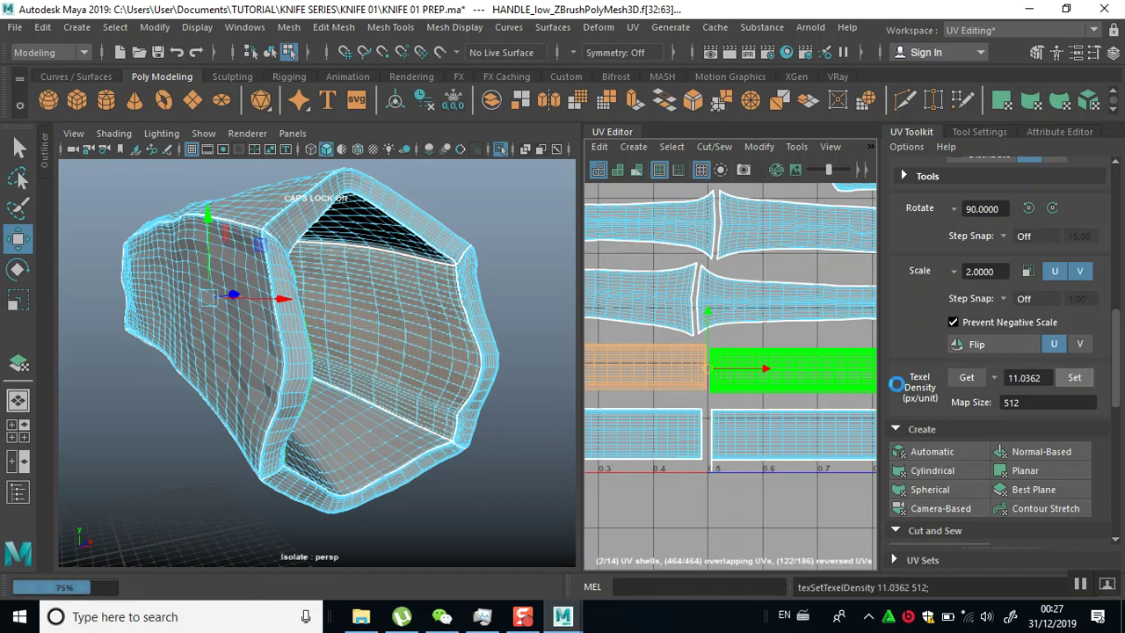
left_click(786, 316)
left_click(646, 309)
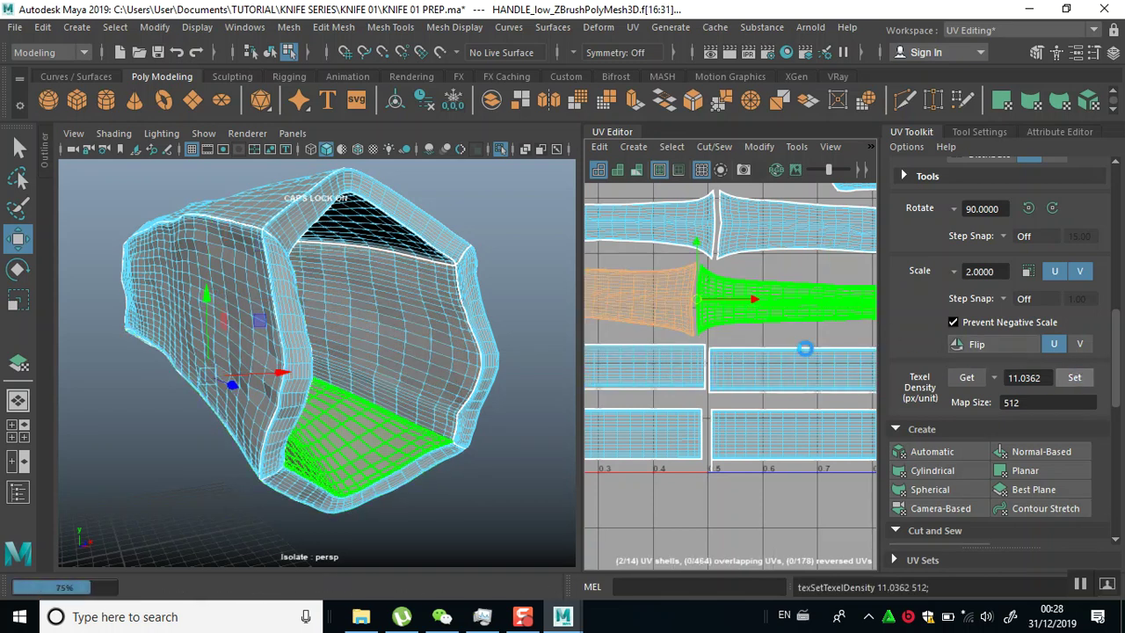
middle_click_drag(775, 349, 792, 445, "alt")
left_click(808, 345)
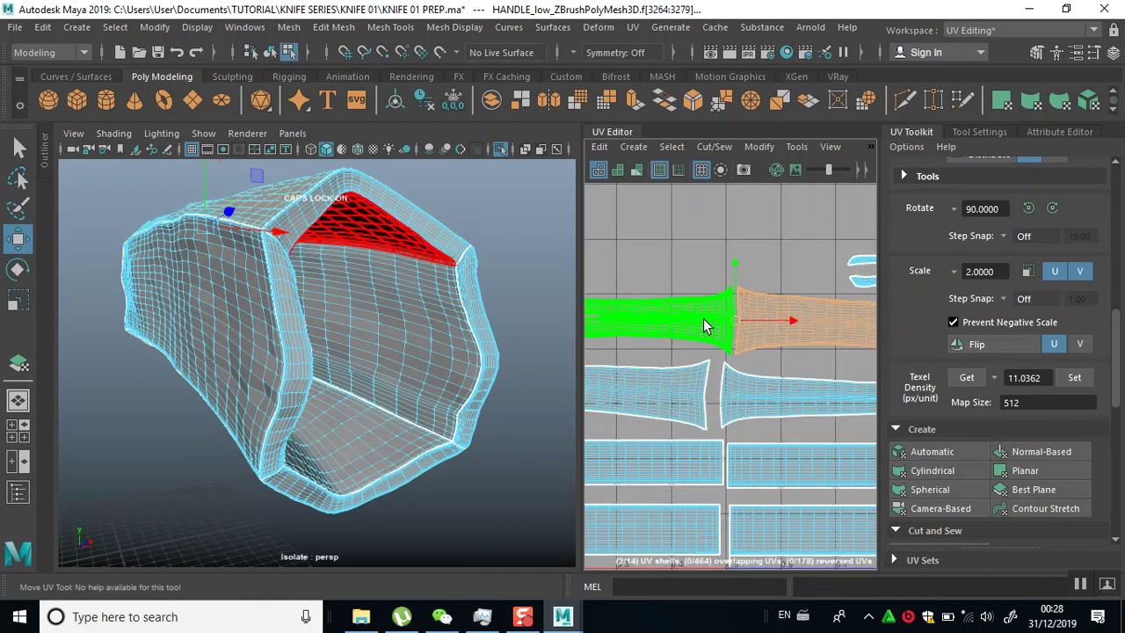
left_click(1067, 376)
Set the texel density of the two end cap shells to 11.0362
right_click_drag(795, 381, 738, 299, "alt")
middle_click_drag(757, 318, 822, 354, "alt")
left_click_drag(680, 314, 729, 348)
left_click(1067, 382)
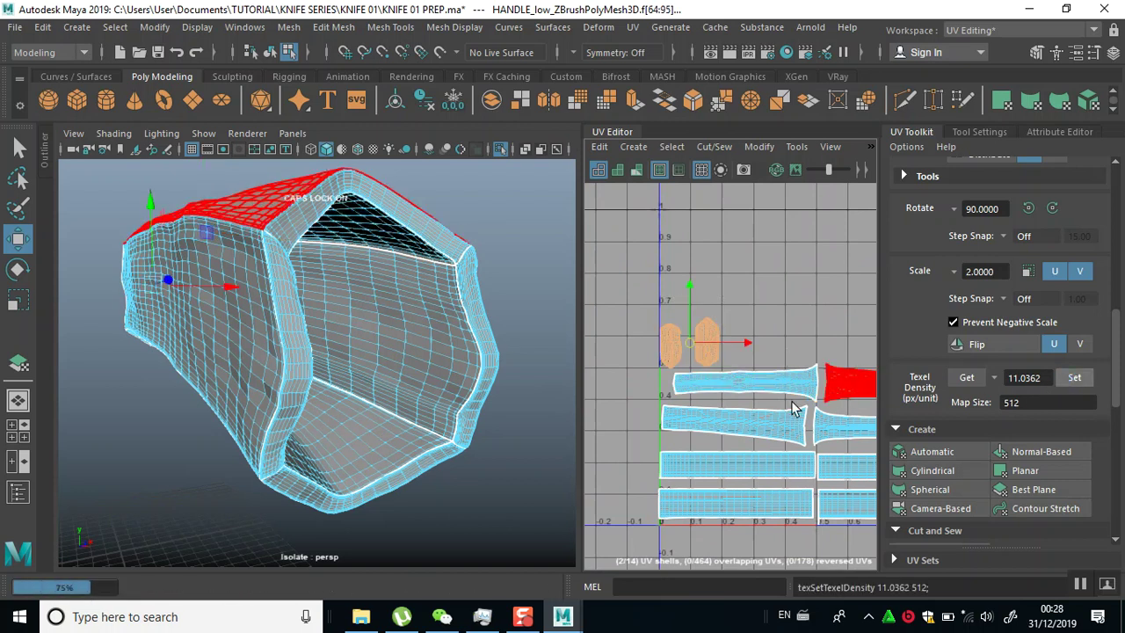
Set the texel density of the four small slivers to 11.0362 and deselect them
middle_click_drag(793, 409, 635, 397, "alt")
left_click(726, 311)
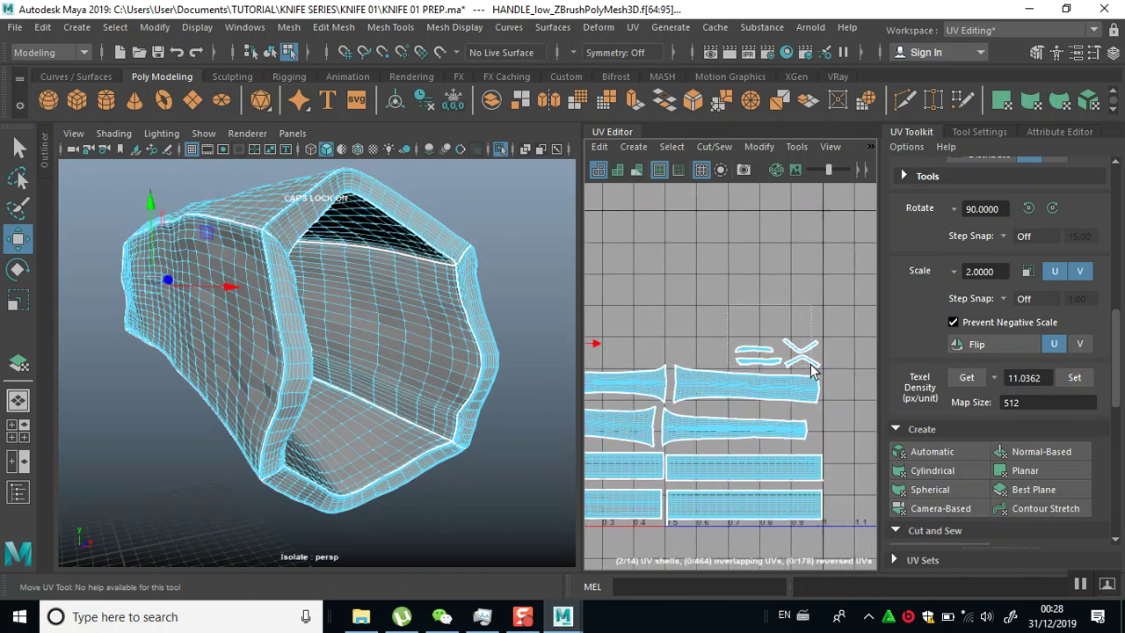
left_click_drag(804, 367, 804, 369)
left_click(1074, 377)
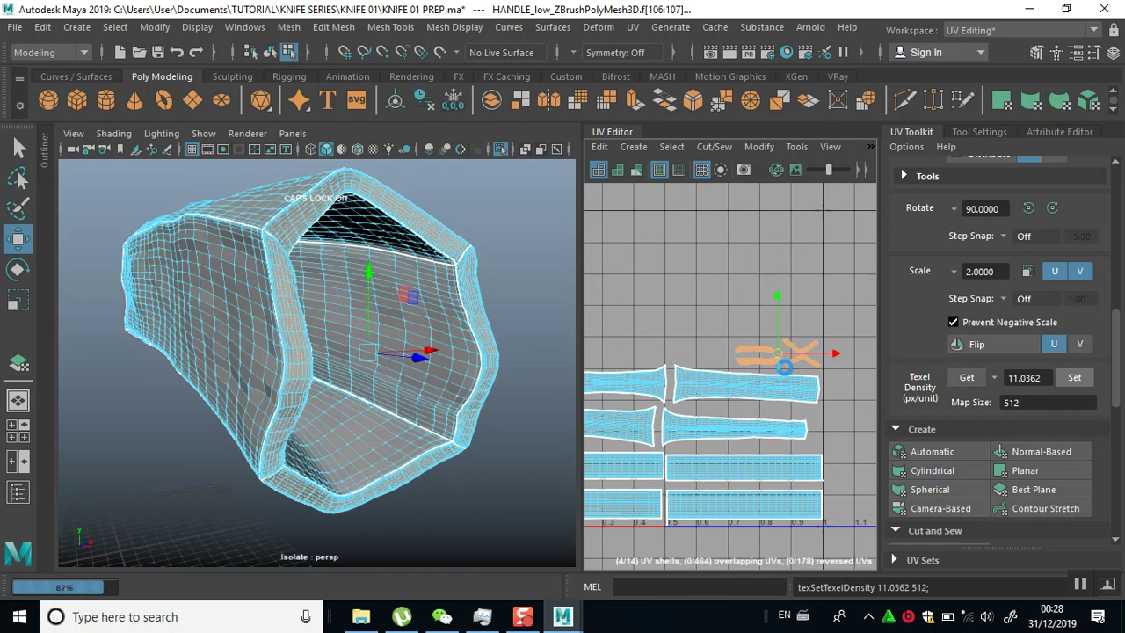
left_click(737, 397)
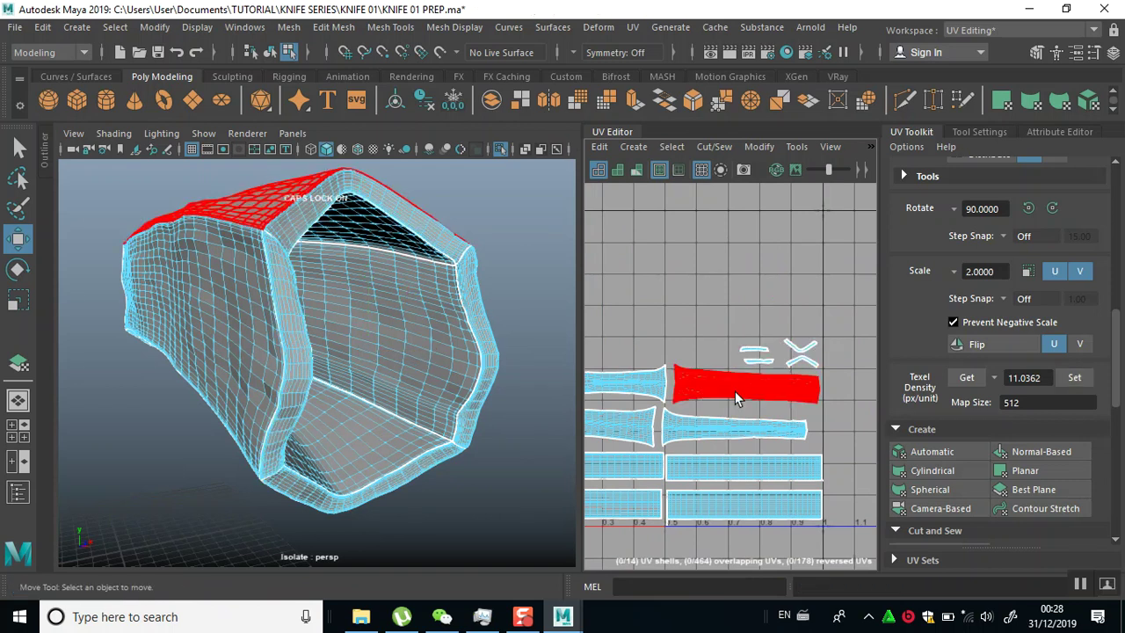
Select both end cap shells and rotate them by 90 degrees so they lie horizontally
right_click_drag(735, 392, 668, 314, "alt")
middle_click_drag(681, 303, 748, 308, "alt")
right_click_drag(748, 308, 756, 389, "alt")
middle_click_drag(757, 383, 761, 386, "alt")
scroll(761, 385, "down", 2)
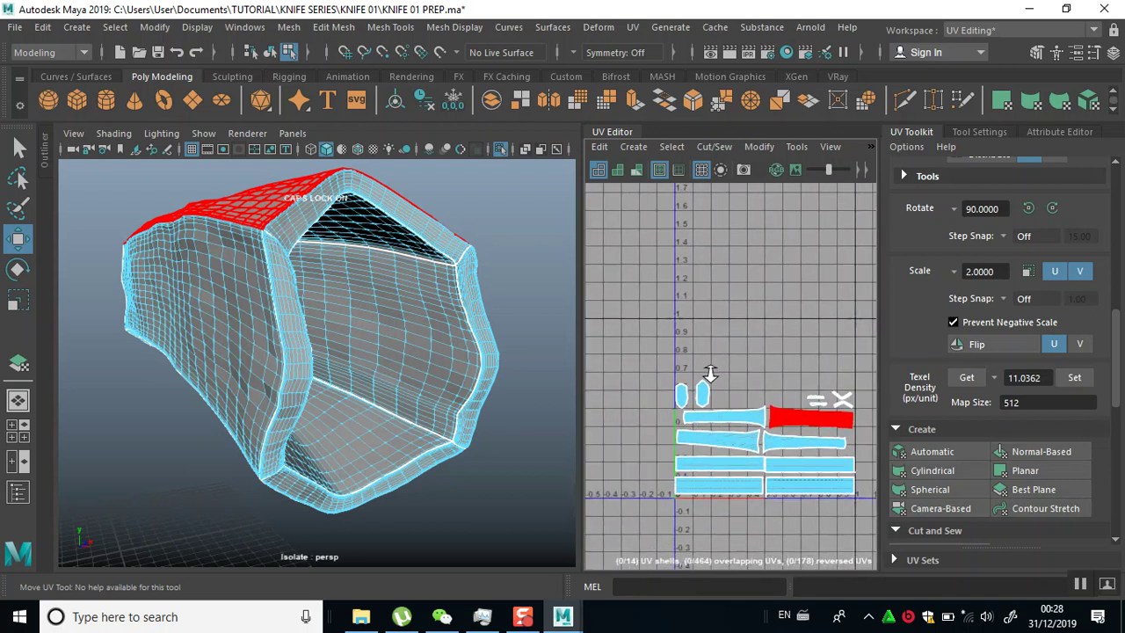
scroll(710, 374, "up", 2)
left_click(694, 407)
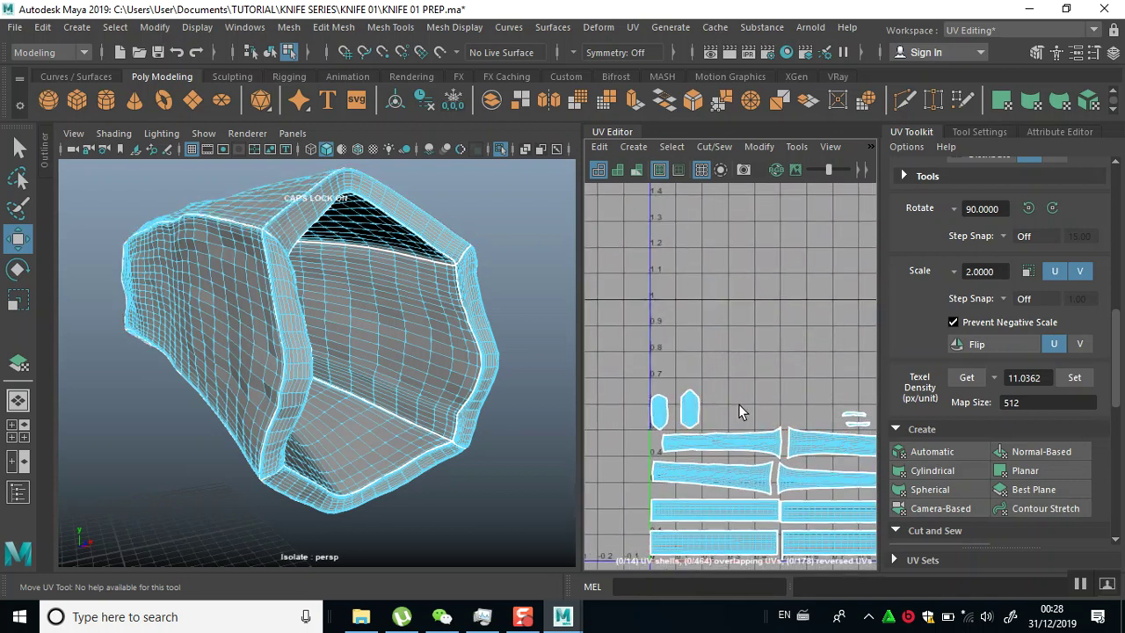
left_click(690, 413)
left_click(660, 410)
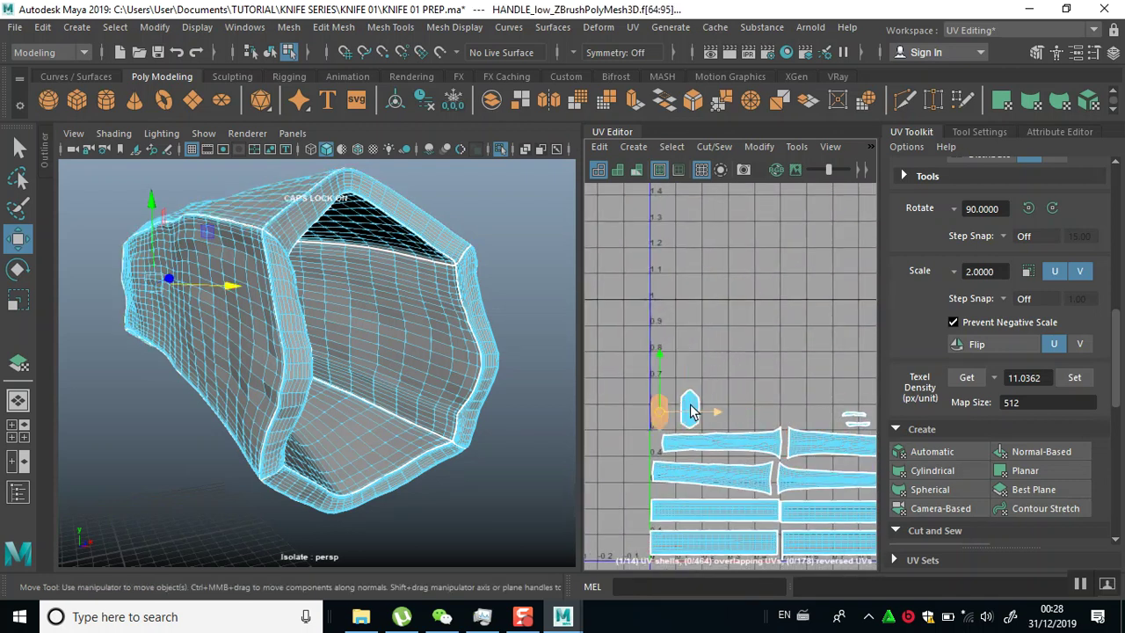
left_click(692, 409, "shift")
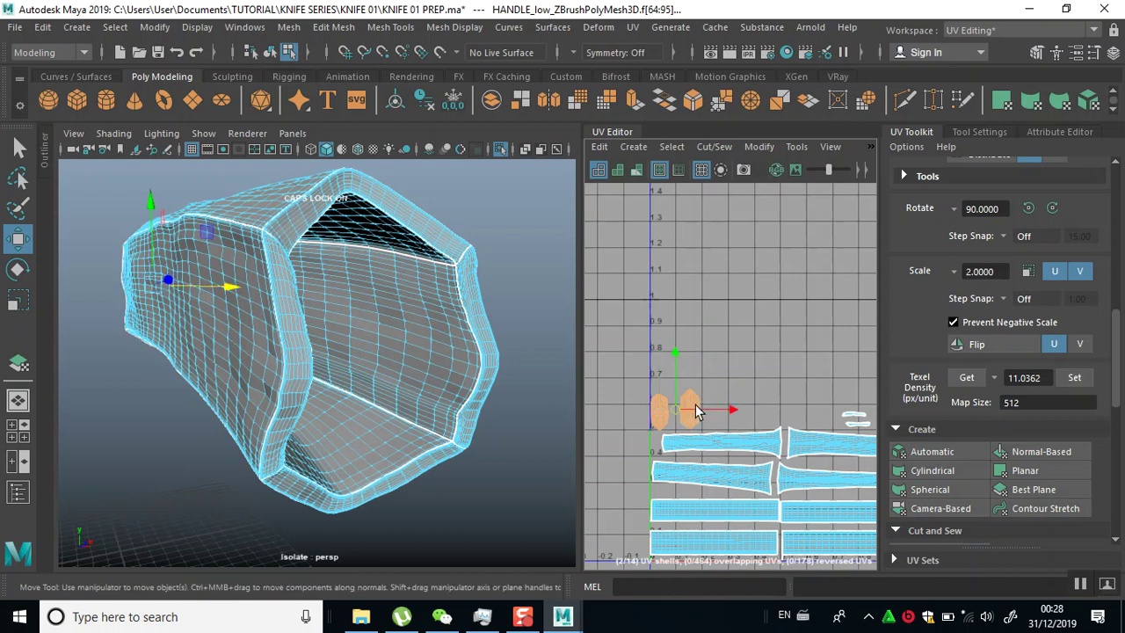
scroll(986, 325, "up", 4)
scroll(1036, 267, "down", 1)
left_click(1052, 405)
Place the two end cap shells side by side just above the top curved strip near U = 0 and save the scene
left_click(738, 391)
left_click(685, 391)
left_click_drag(682, 394, 728, 421)
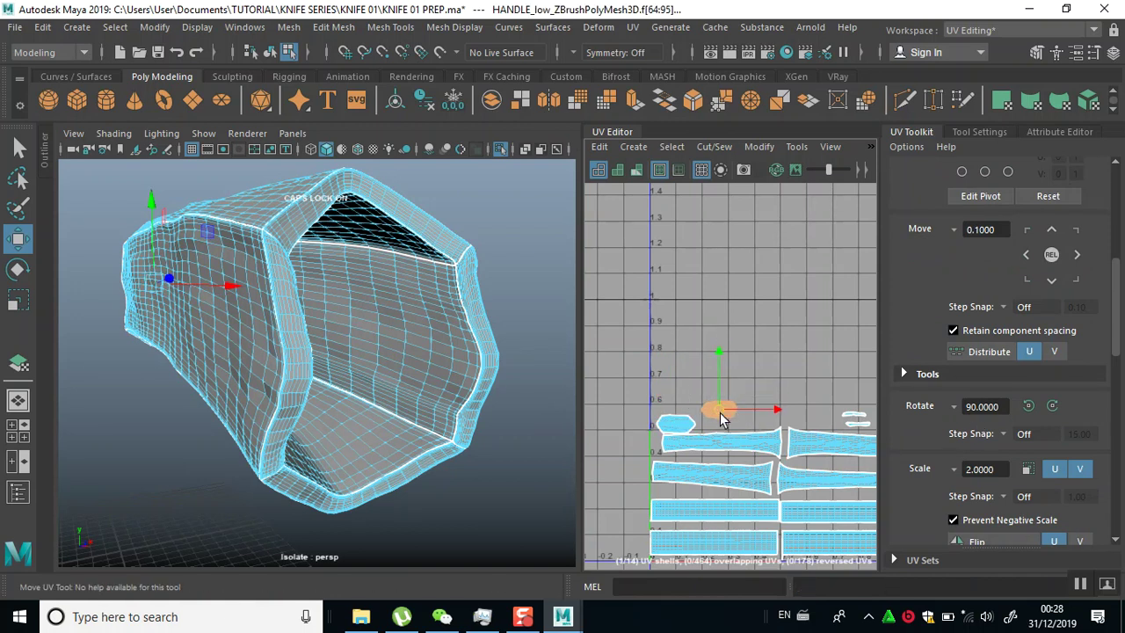
left_click(677, 424)
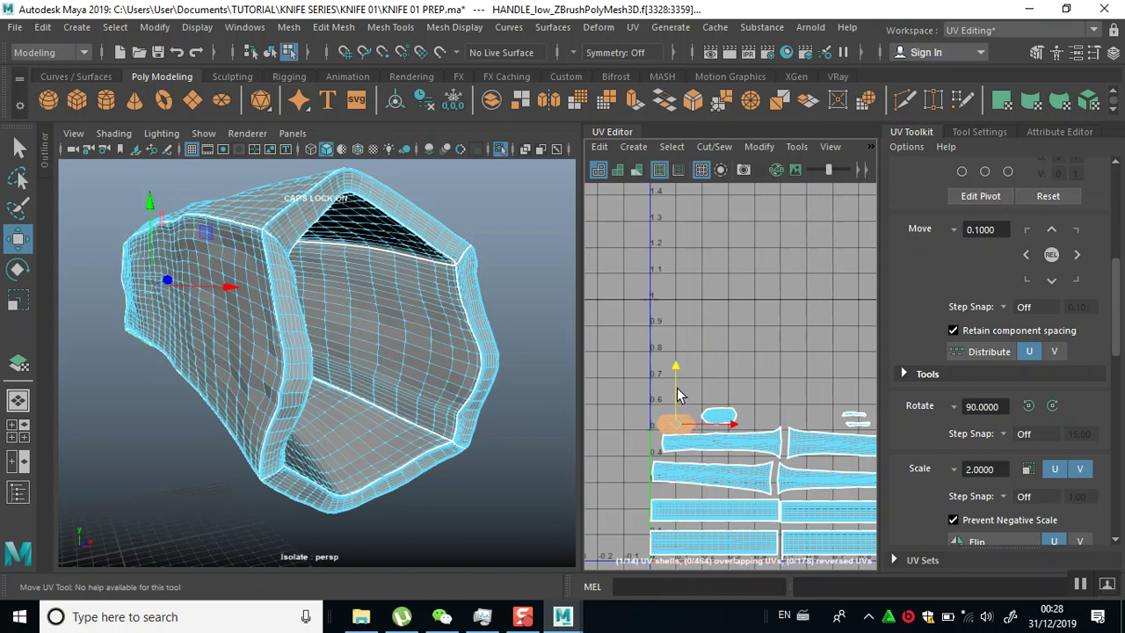
scroll(729, 429, "down", 2)
middle_click_drag(728, 428, 668, 369, "alt")
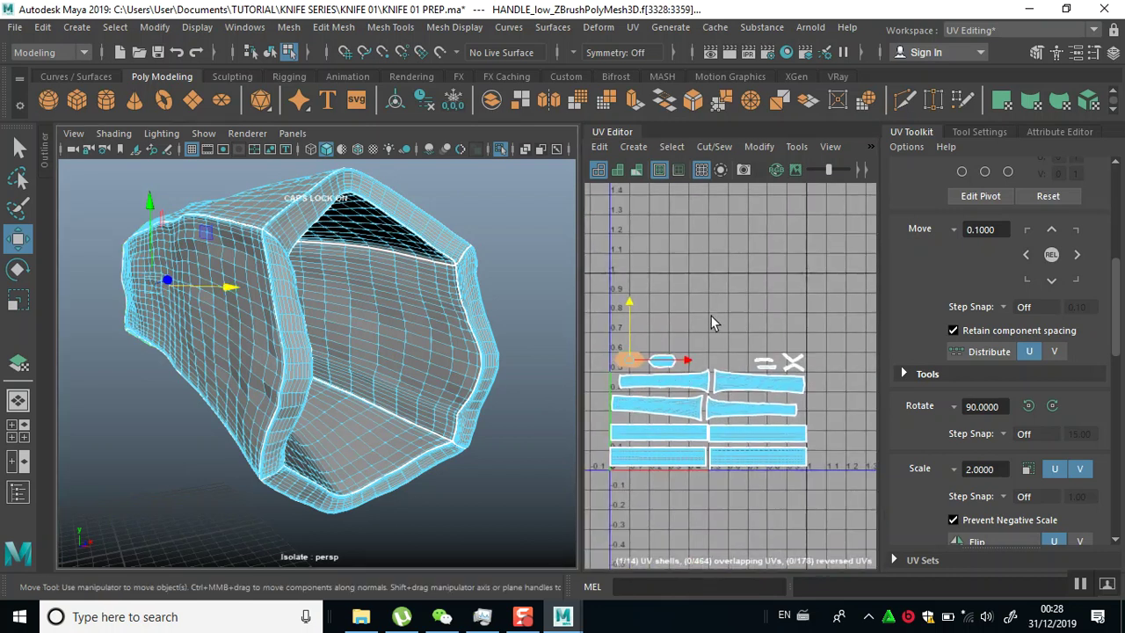
middle_click_drag(713, 318, 751, 343, "alt")
key("ctrl+s")
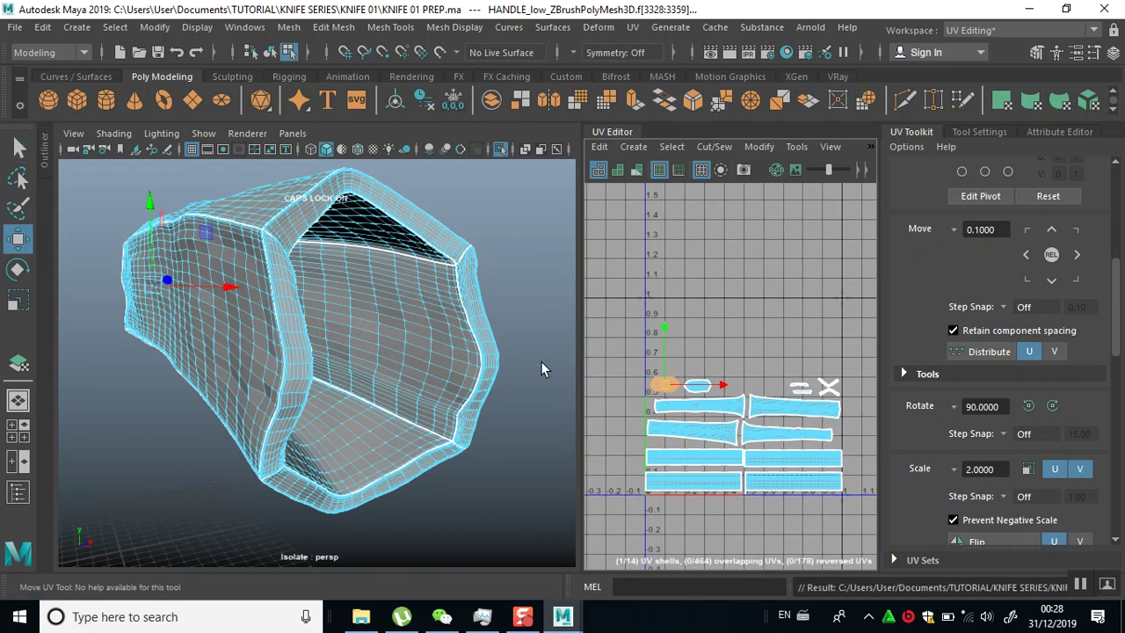
Switch to File Explorer, replace the old KNIFE 01 PREP - Copy backup with a fresh copy of KNIFE 01 PREP, and return to Maya
left_click(360, 616)
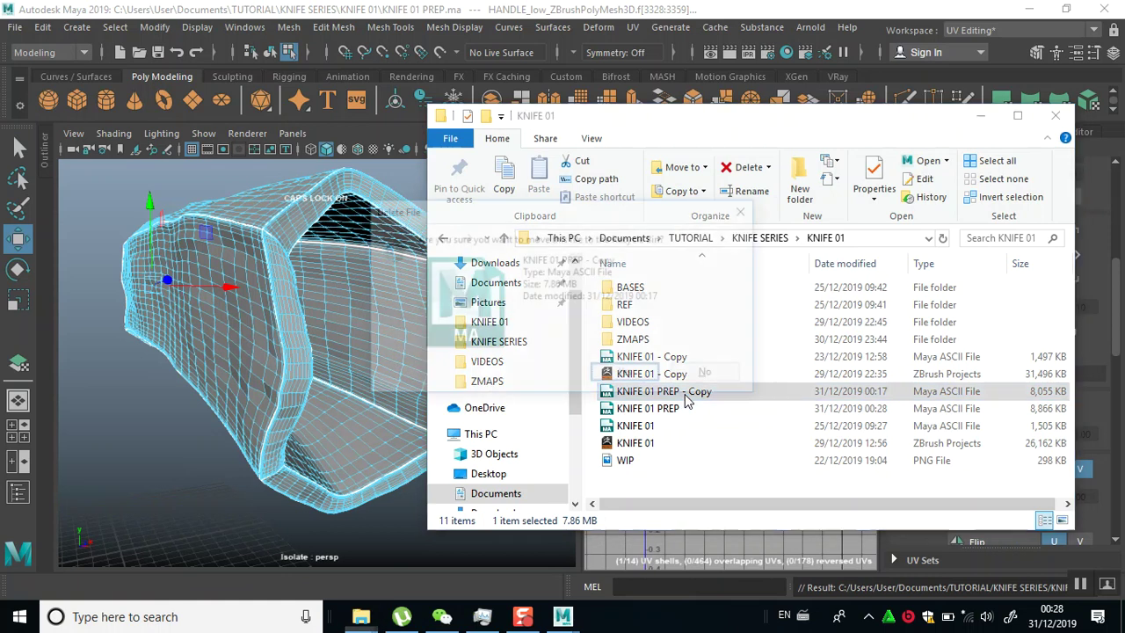
key("Delete")
key("Return")
left_click_drag(709, 393, 709, 495, "ctrl")
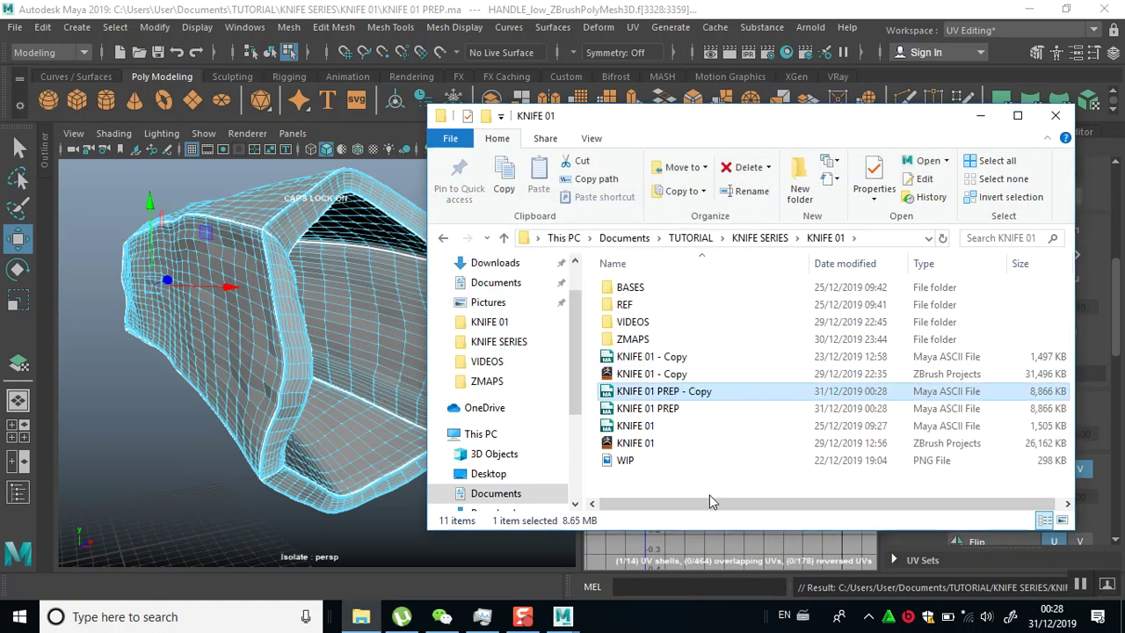
left_click(981, 115)
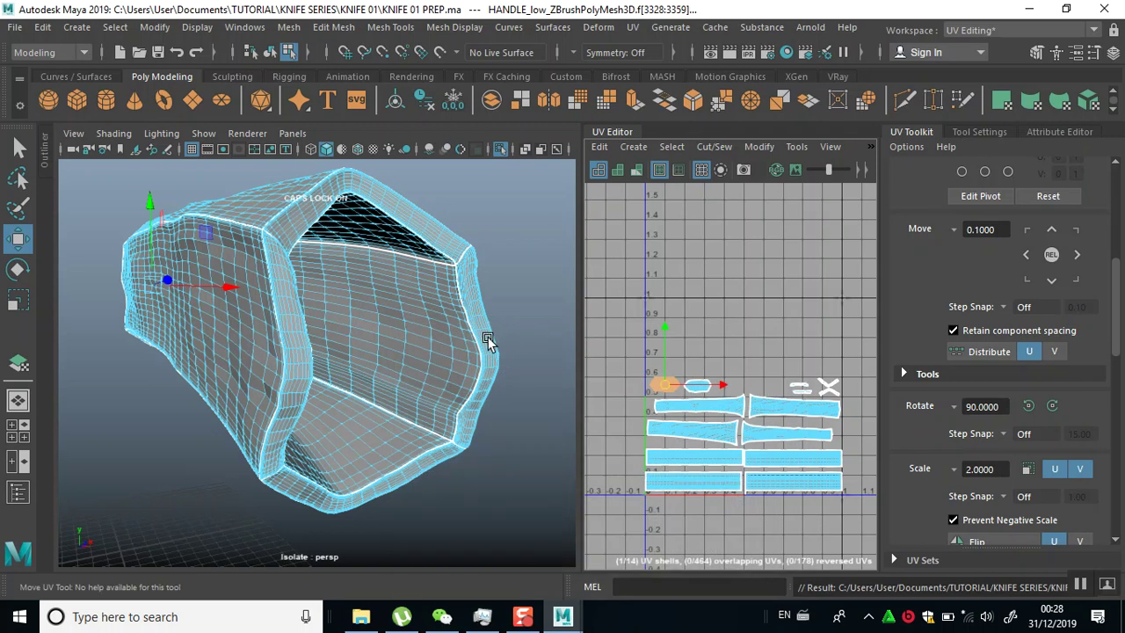
Return the handle to object mode, centre its pivot and exit isolation to show the whole knife
left_click_drag(482, 344, 375, 328, "alt")
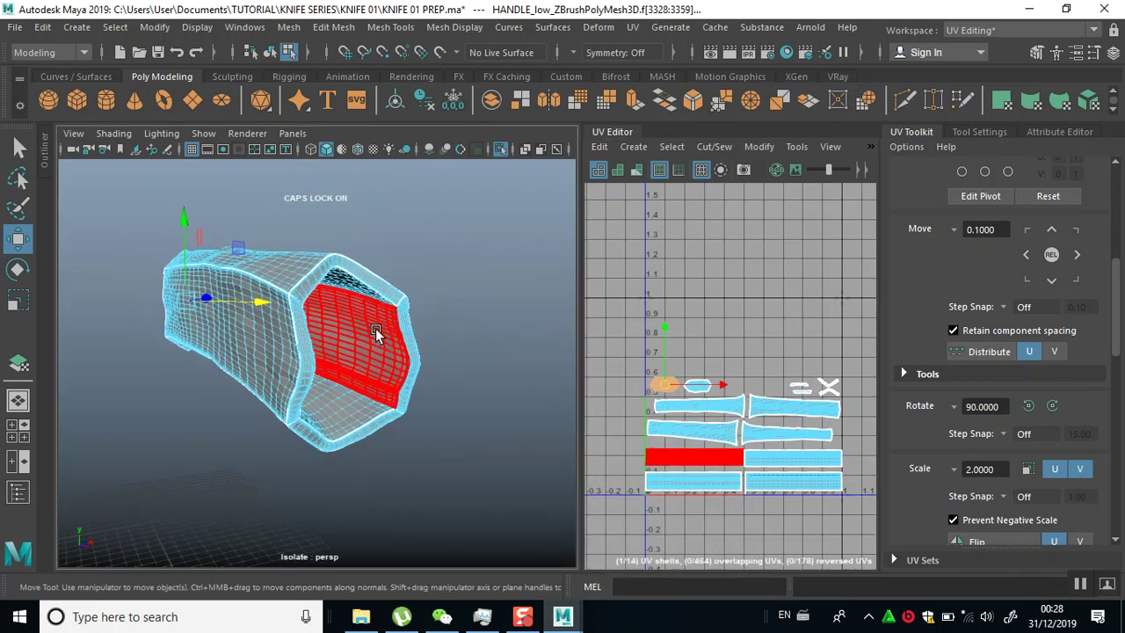
scroll(747, 479, "up", 10)
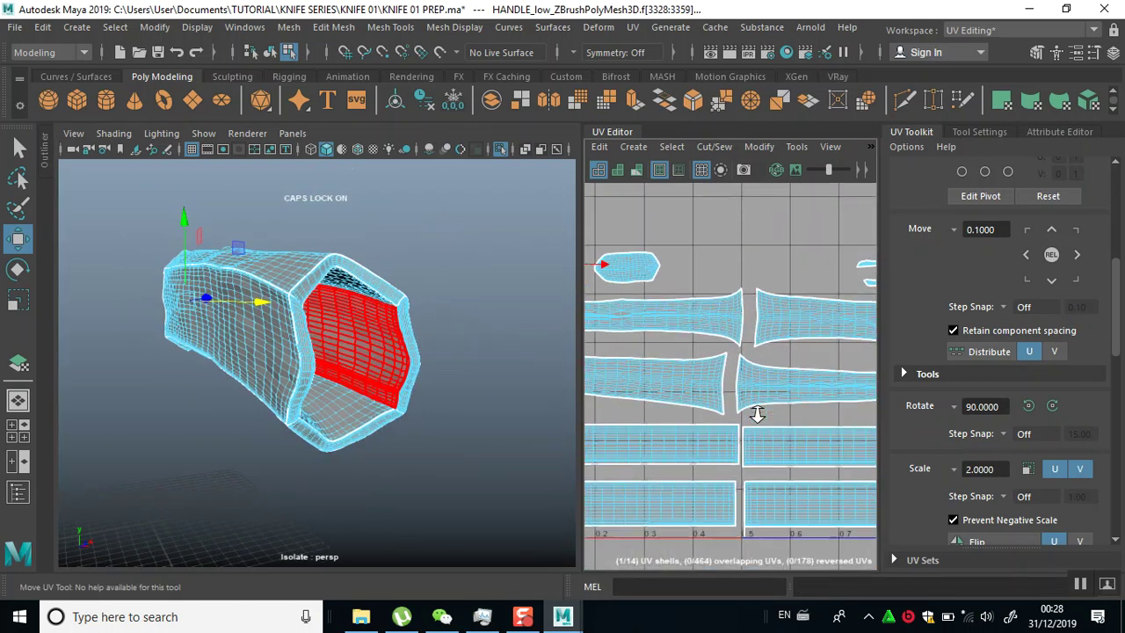
scroll(729, 371, "down", 6)
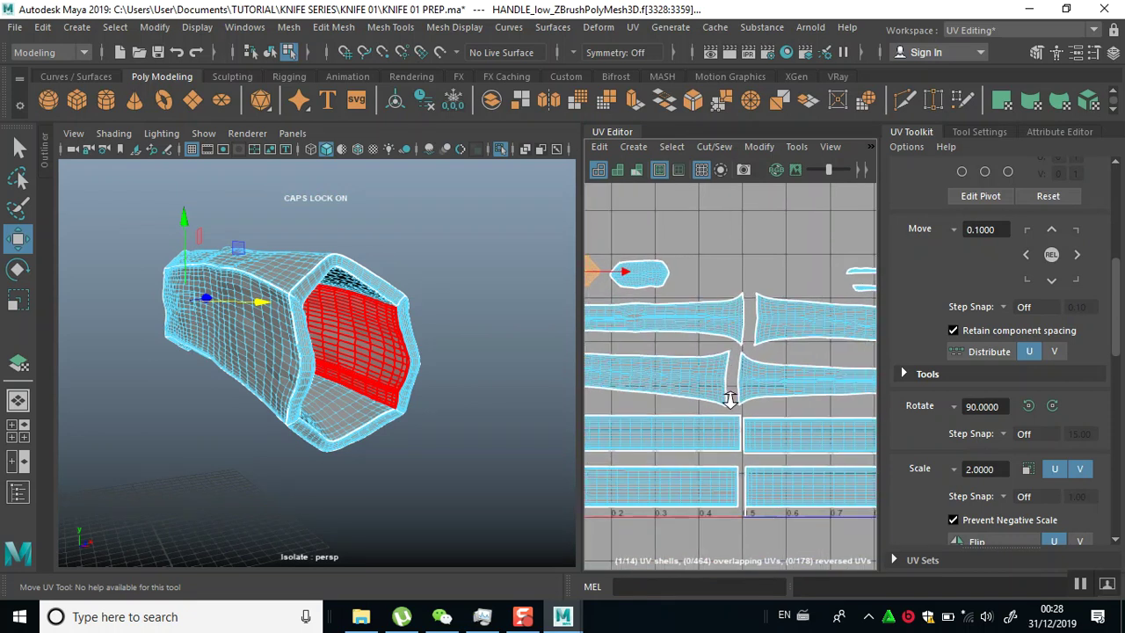
right_click_drag(463, 234, 498, 184)
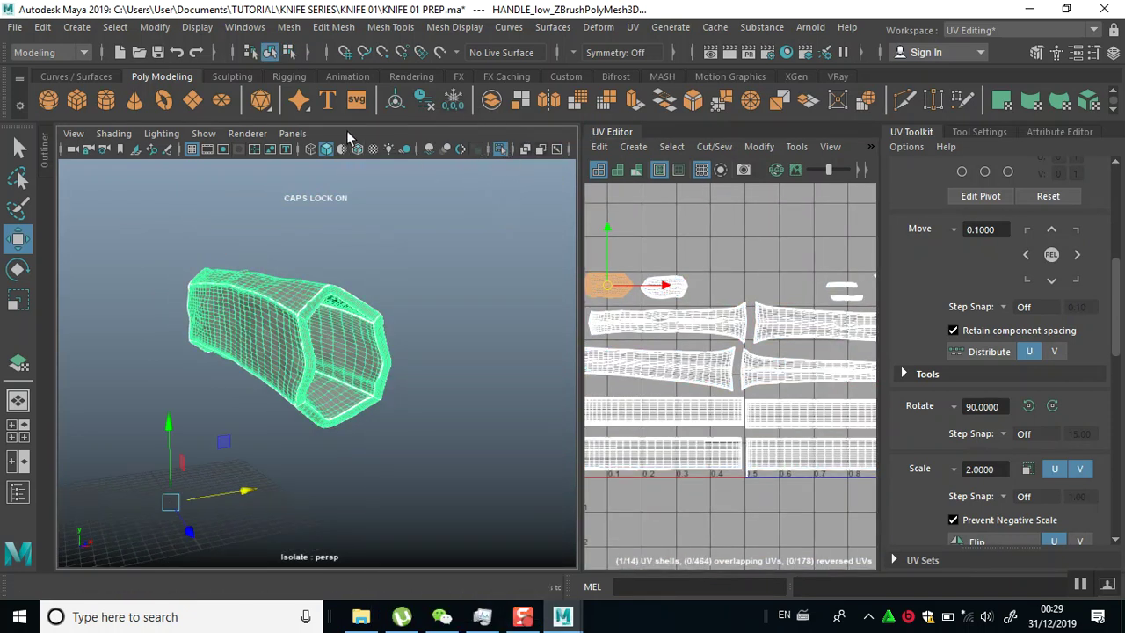
left_click(397, 101)
left_click(499, 149)
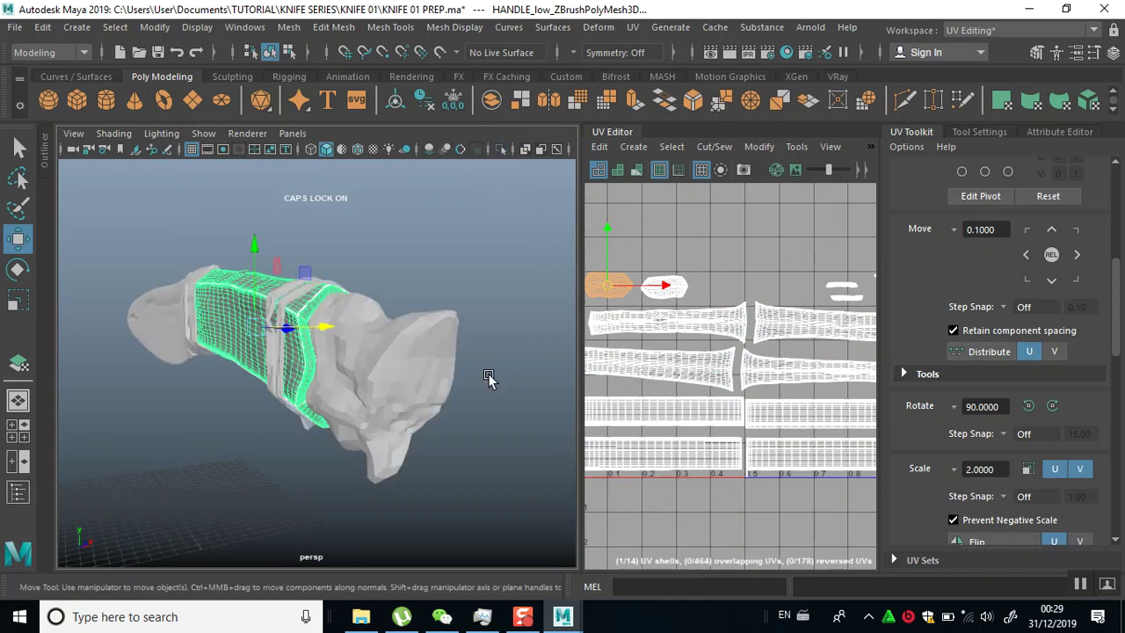
Select the knife's long pointed blade, centre its pivot and isolate it in the viewport
scroll(312, 316, "up", 5)
left_click_drag(311, 316, 454, 384, "alt")
left_click(455, 384)
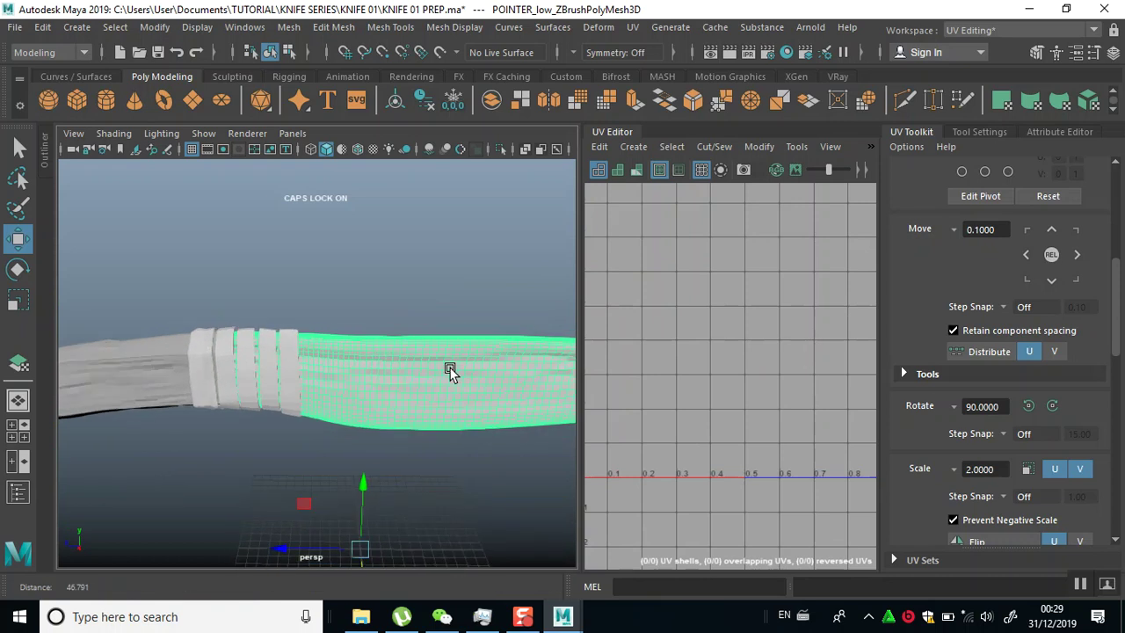
left_click(397, 104)
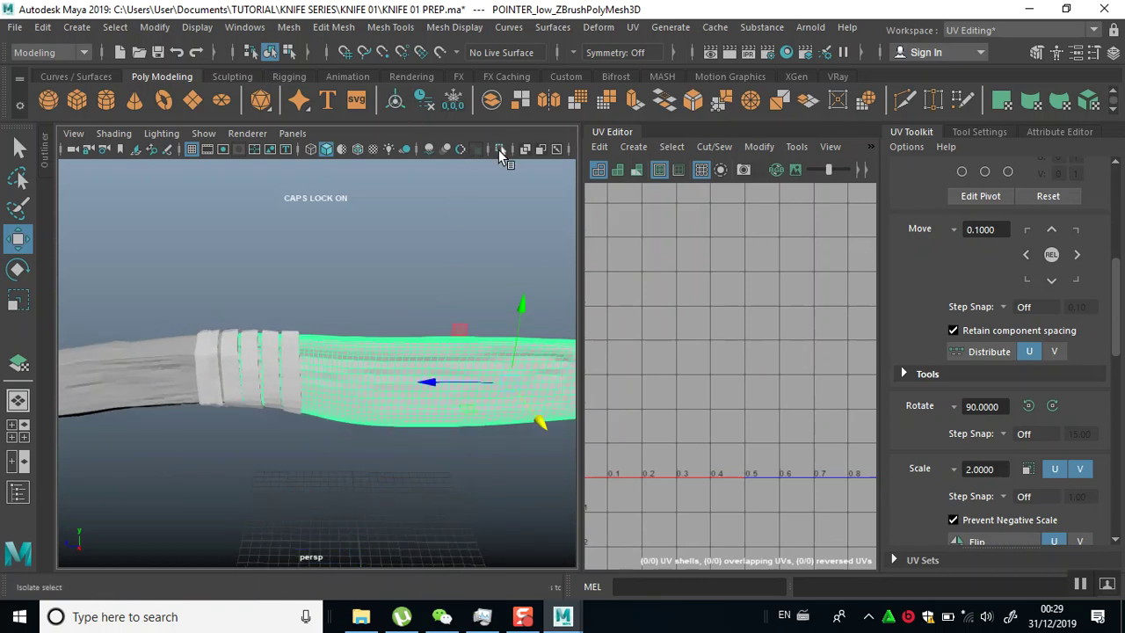
left_click(498, 149)
Select all faces of the blade and create its UVs with a Best Plane projection defined by all its vertices
left_click_drag(495, 264, 364, 355, "alt")
left_click_drag(416, 324, 314, 269, "alt")
right_click_drag(318, 177, 321, 203)
left_click_drag(191, 270, 536, 536)
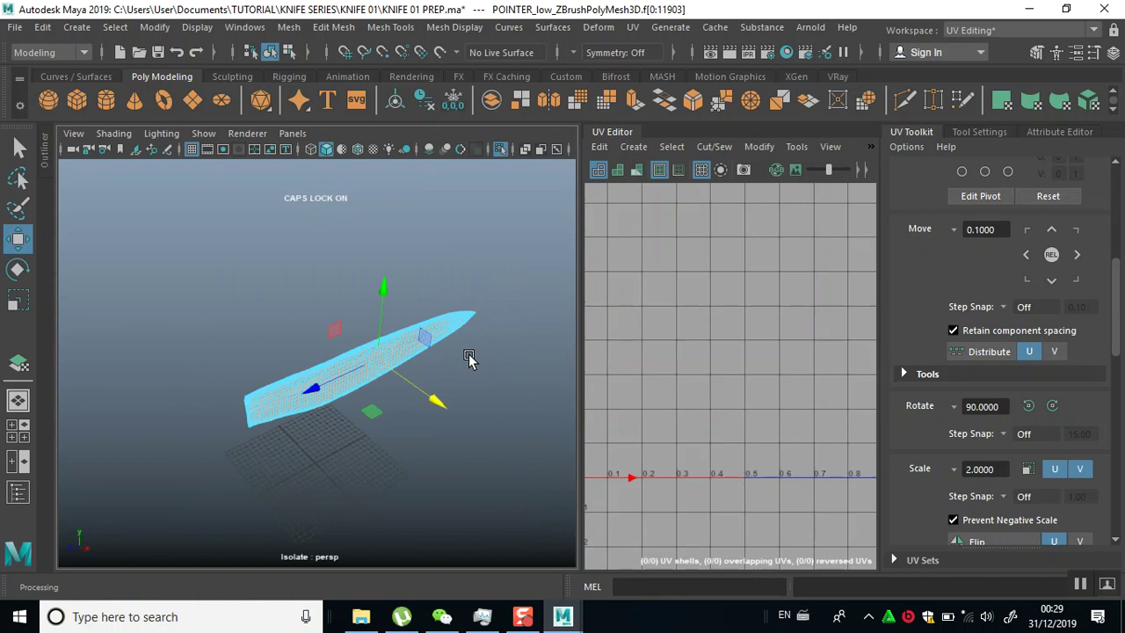
scroll(466, 351, "up", 3)
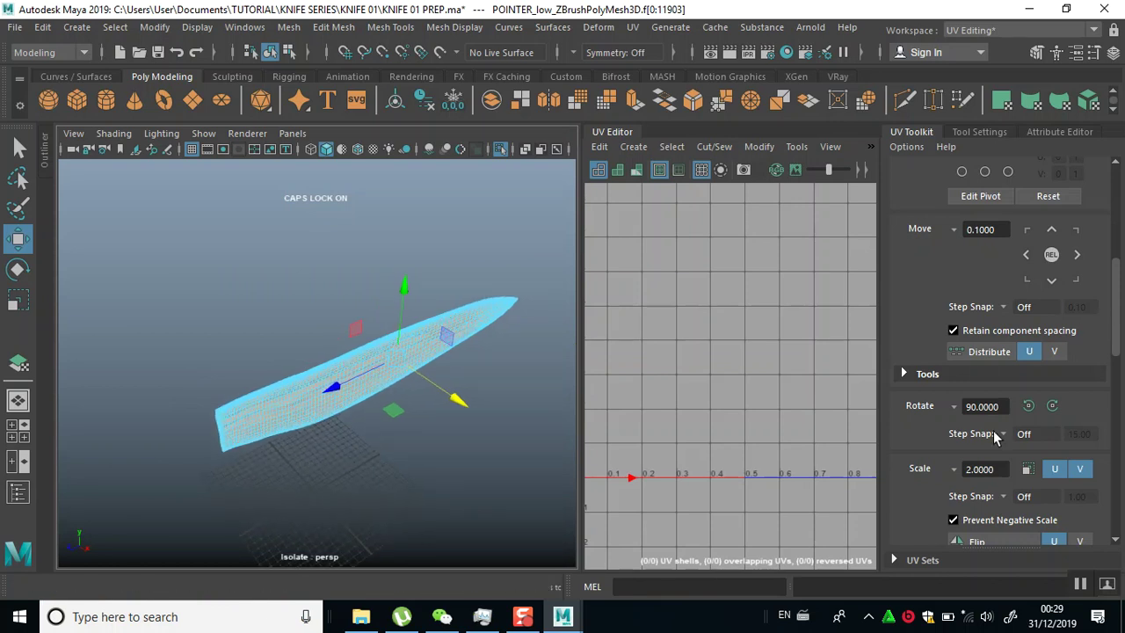
scroll(975, 435, "down", 5)
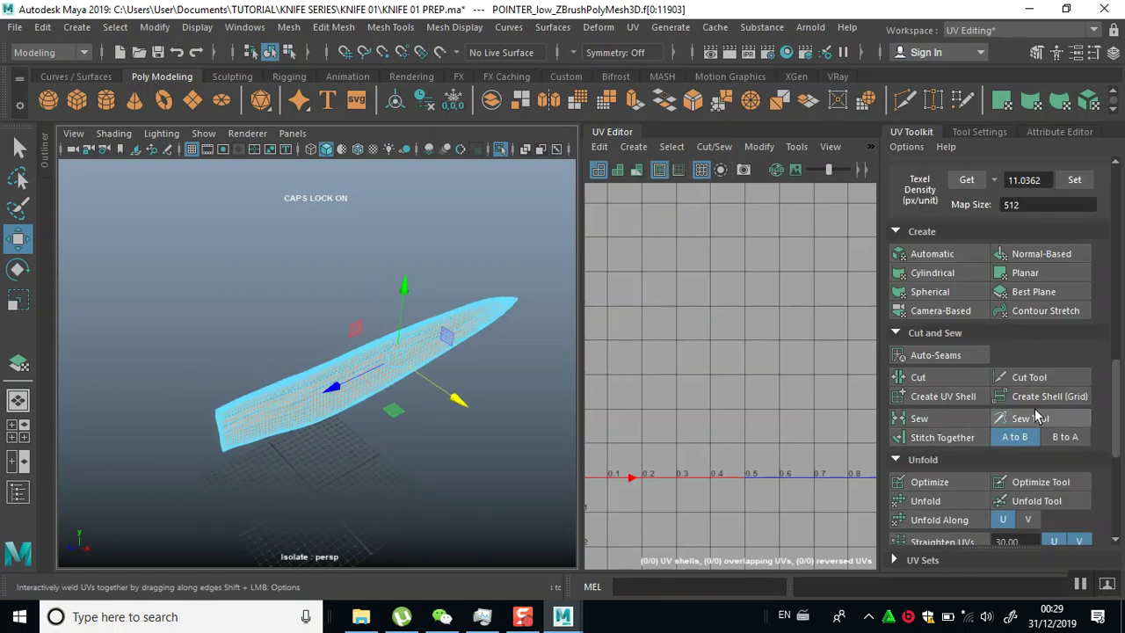
key("XF86MonBrightnessDown")
key("XF86MonBrightnessDown")
key("XF86MonBrightnessDown")
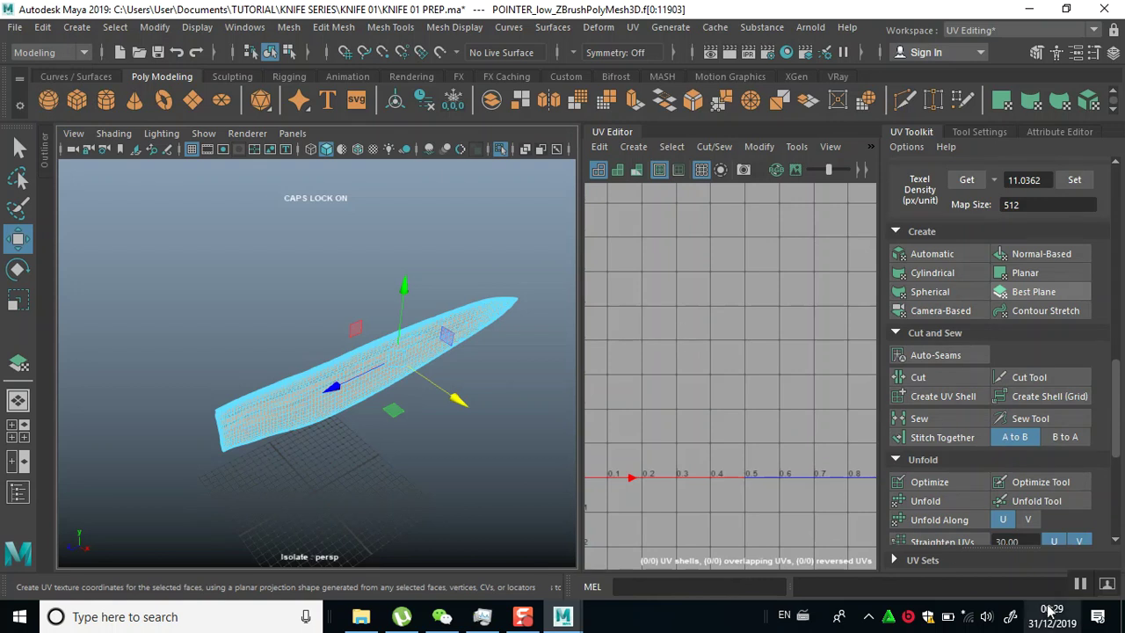
left_click_drag(113, 231, 581, 560)
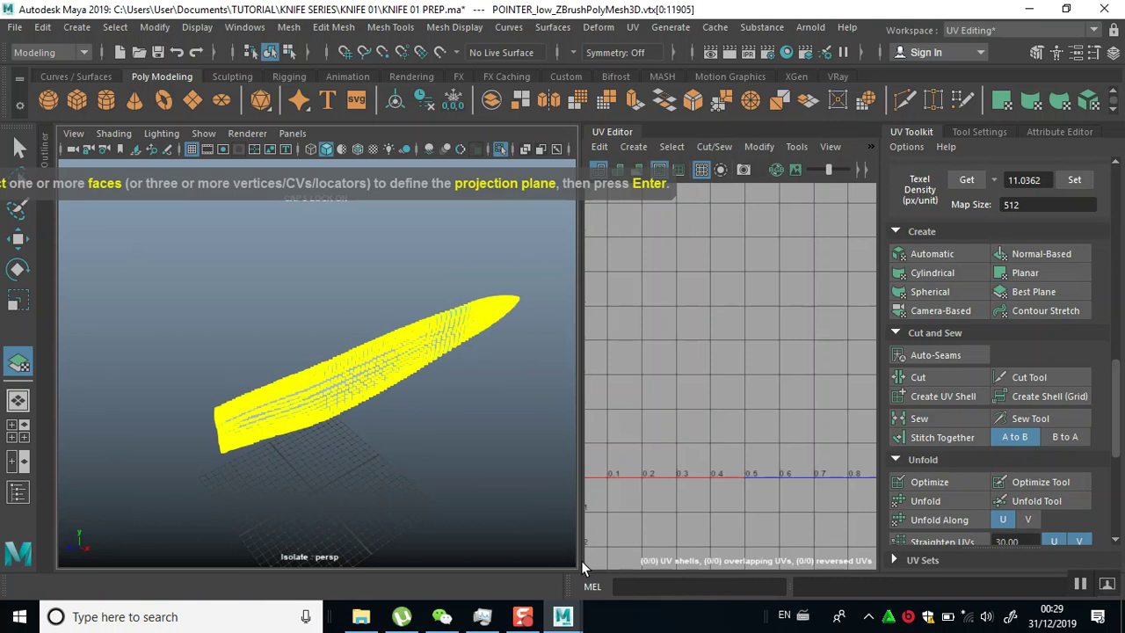
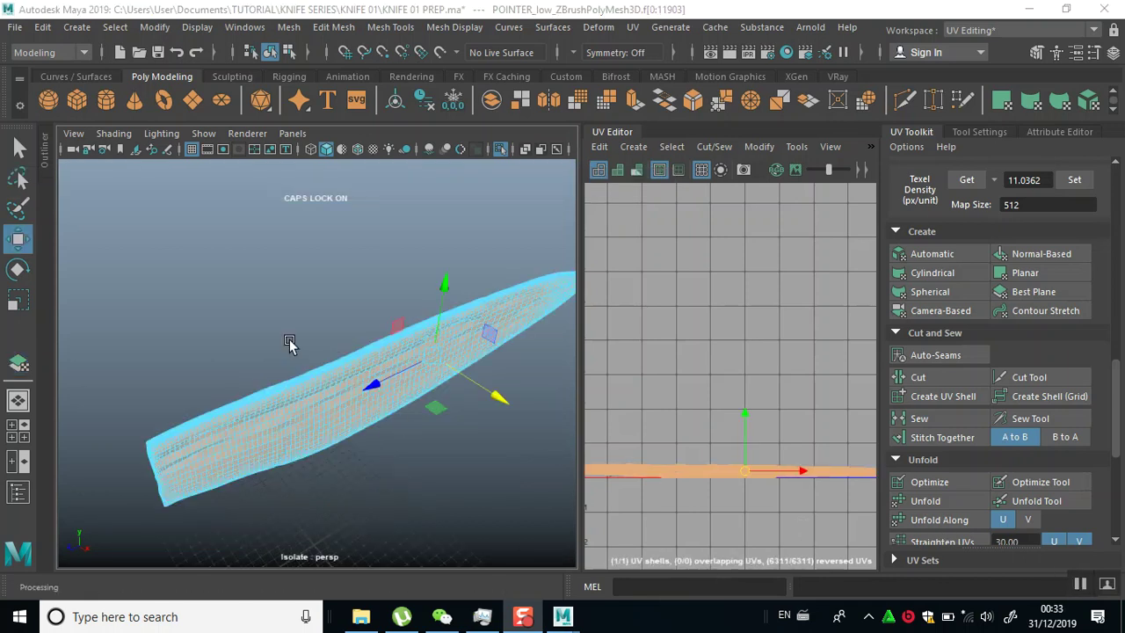
Return the blade to object mode, assign it a new Lambert material and reopen the UV Toolkit
scroll(255, 343, "up", 3)
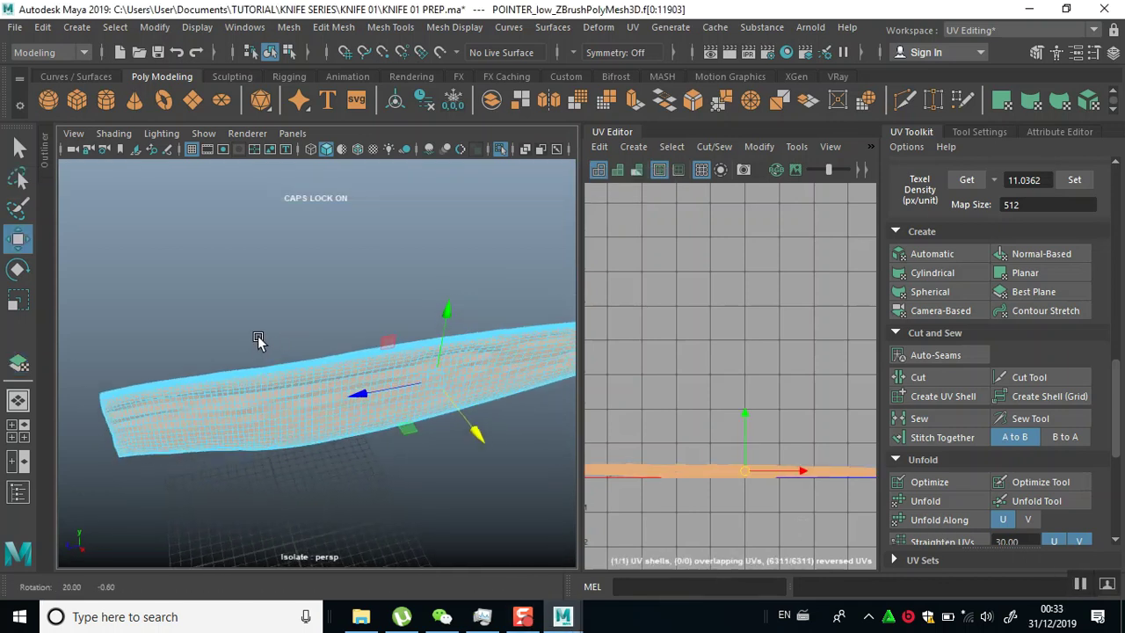
left_click_drag(274, 318, 384, 268, "alt")
right_click_drag(366, 241, 364, 430, "alt")
middle_click_drag(375, 318, 396, 397, "alt")
right_click_drag(396, 396, 384, 437, "alt")
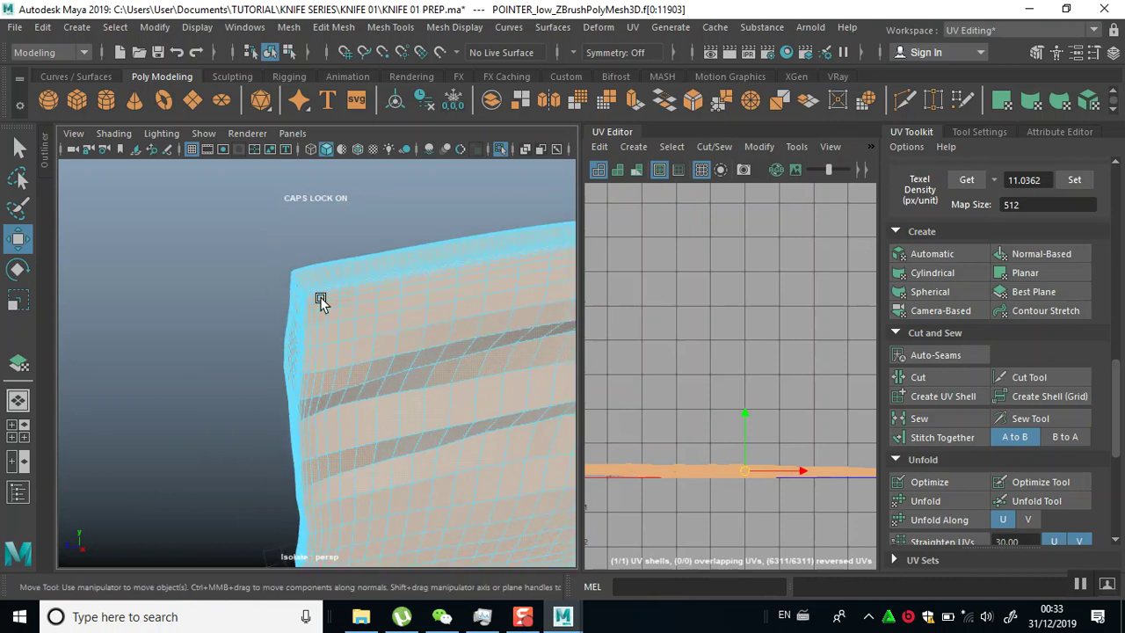
left_click(389, 226)
right_click_drag(389, 226, 396, 123)
right_click_drag(385, 230, 463, 139)
right_click_drag(398, 162, 529, 497)
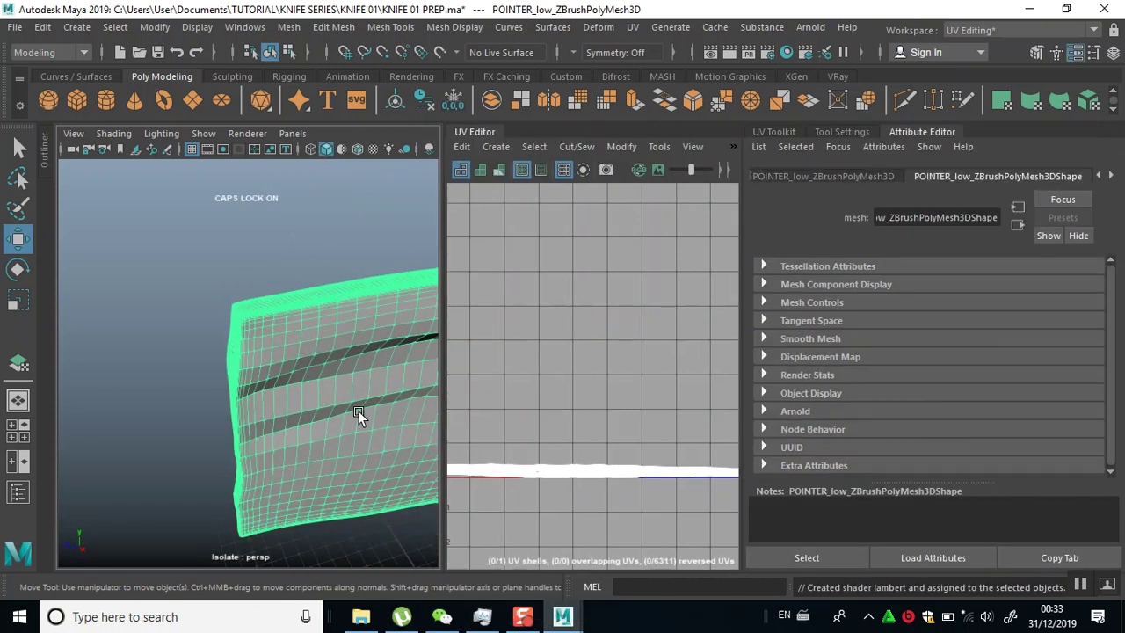
left_click_drag(358, 411, 319, 414, "alt")
left_click(772, 132)
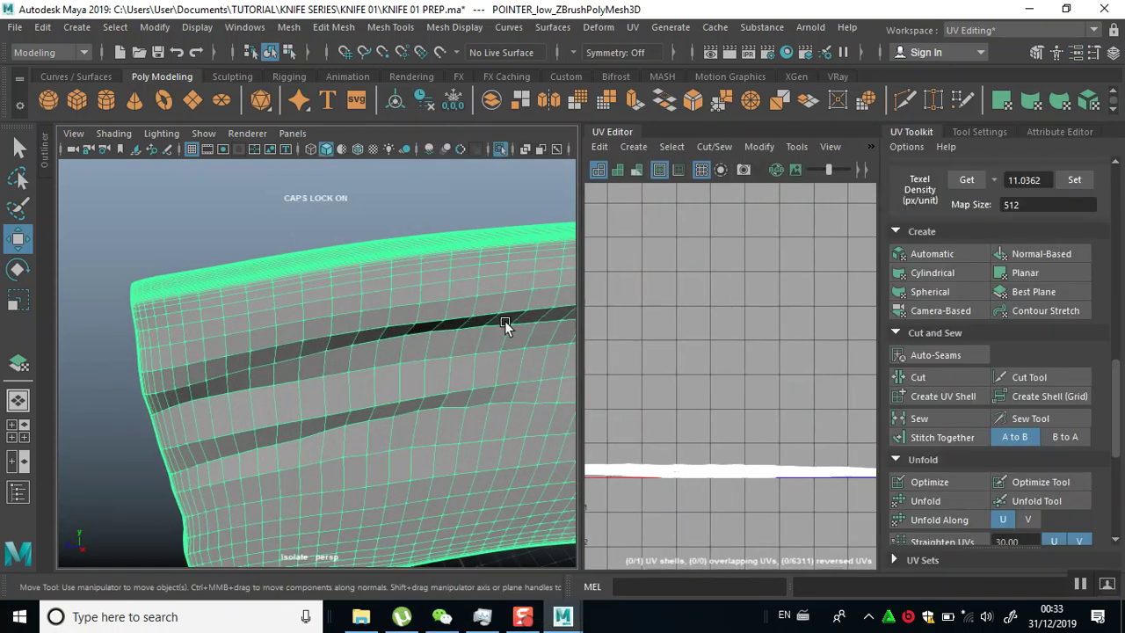
Select the edge loop around the blade's blunt end and cut the UVs along it
right_click_drag(416, 273, 386, 364, "alt")
right_click_drag(269, 162, 260, 120)
left_click_drag(252, 344, 307, 328, "alt")
right_click_drag(307, 325, 317, 350, "alt")
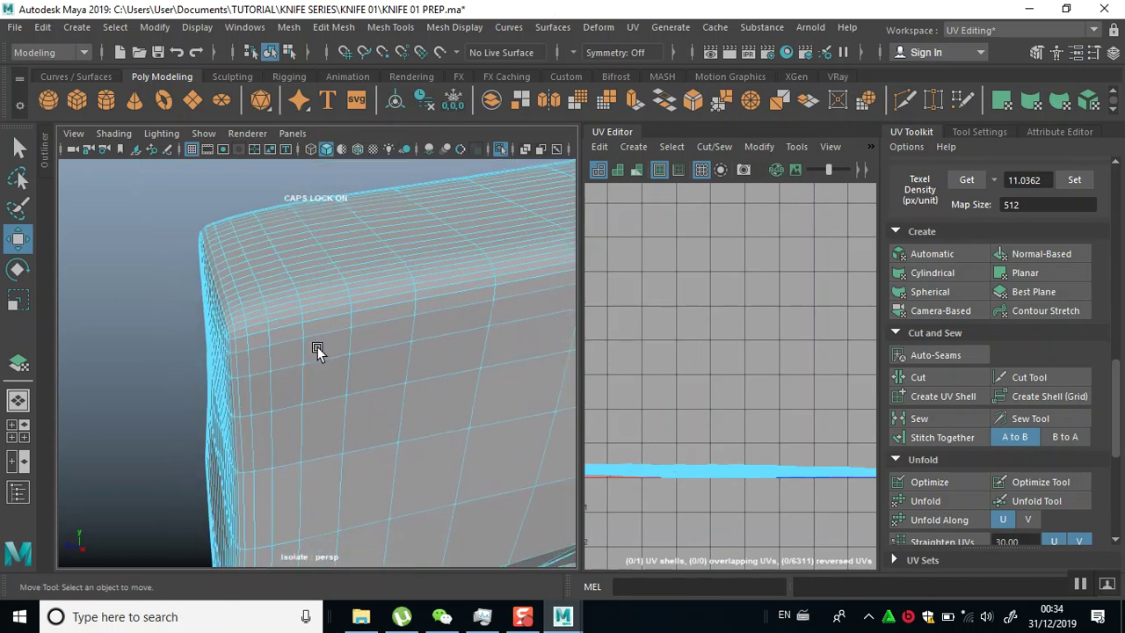
left_click(226, 307)
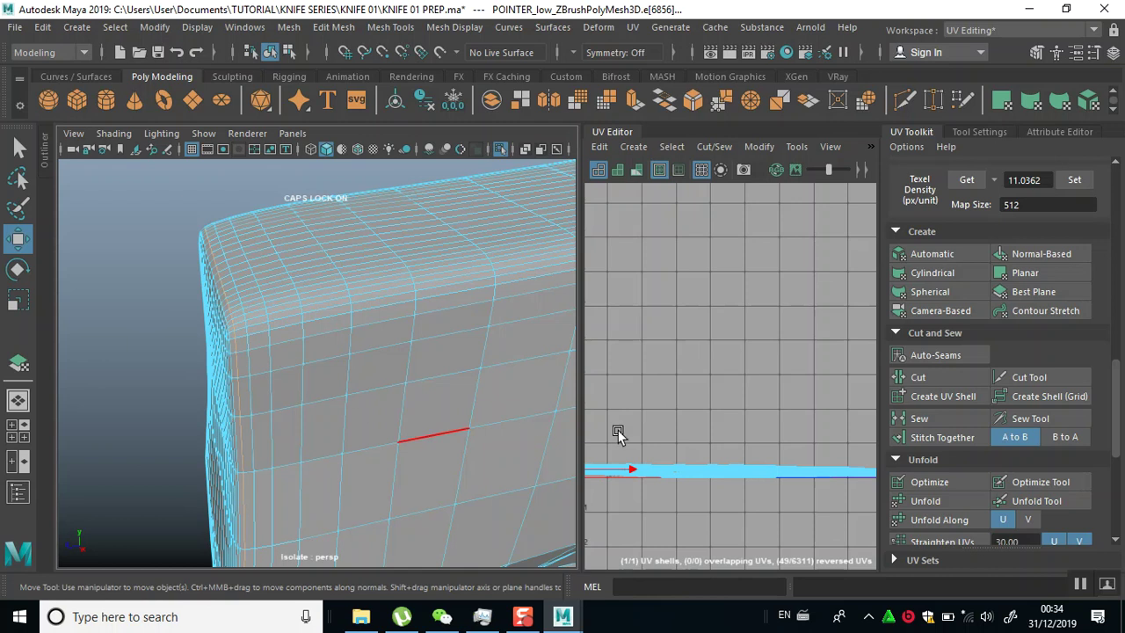
left_click(909, 377)
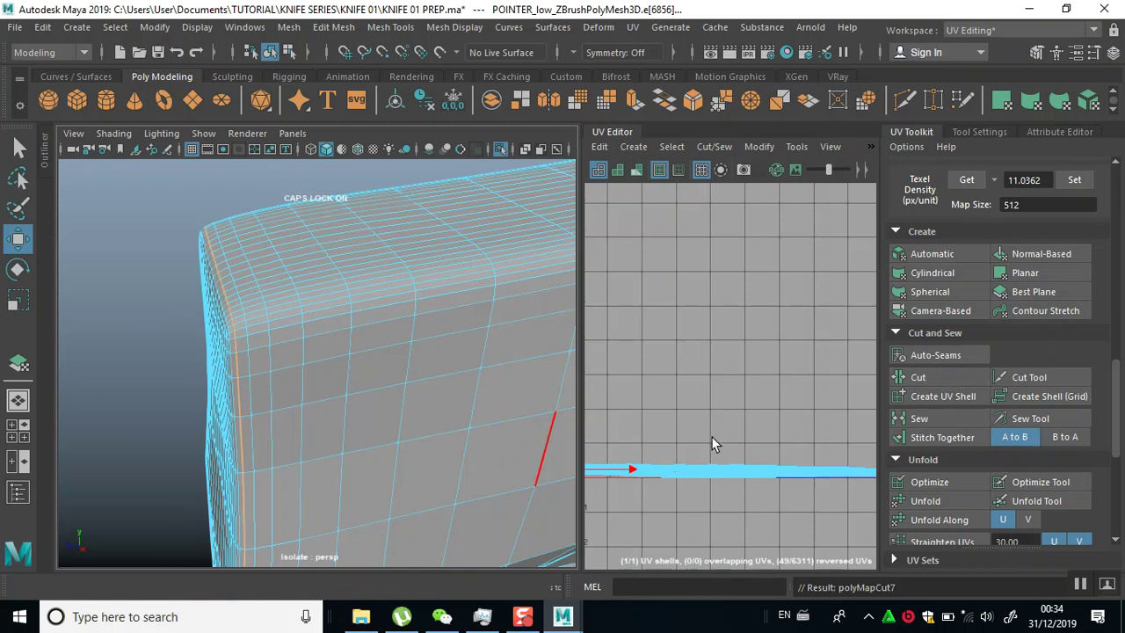
Move the blunt end's separated UV shell up to about V = 0.2, clear of the main blade shell
middle_click_drag(711, 439, 797, 386, "alt")
right_click_drag(790, 319, 751, 300)
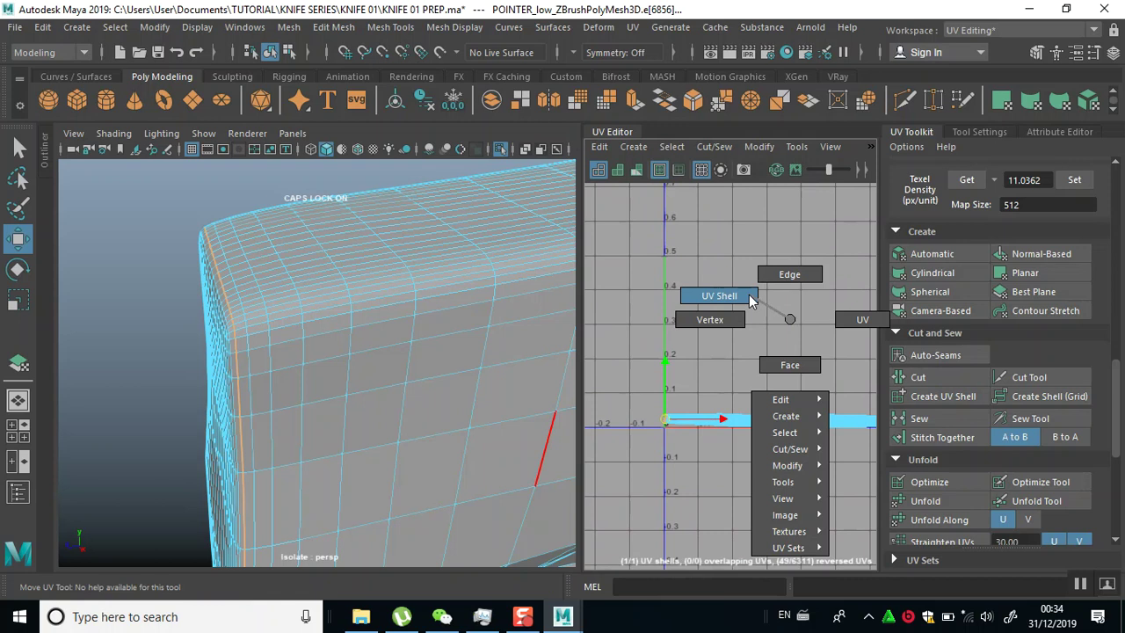
right_click_drag(752, 301, 751, 300)
left_click(709, 431)
left_click(641, 391)
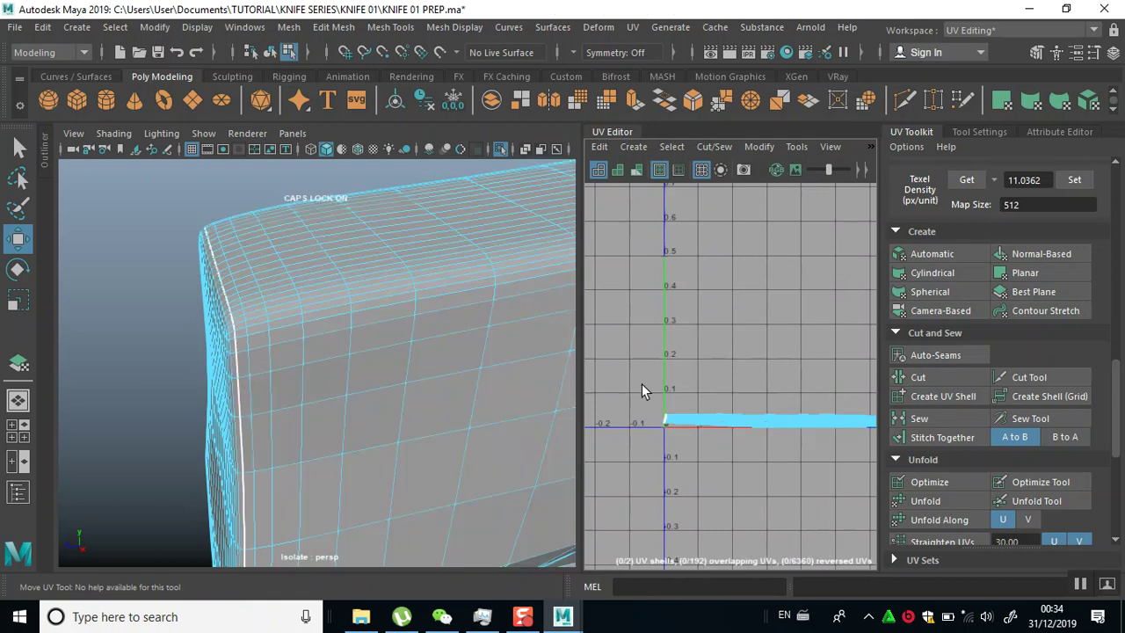
left_click_drag(647, 410, 656, 422)
left_click(663, 418)
left_click(658, 412)
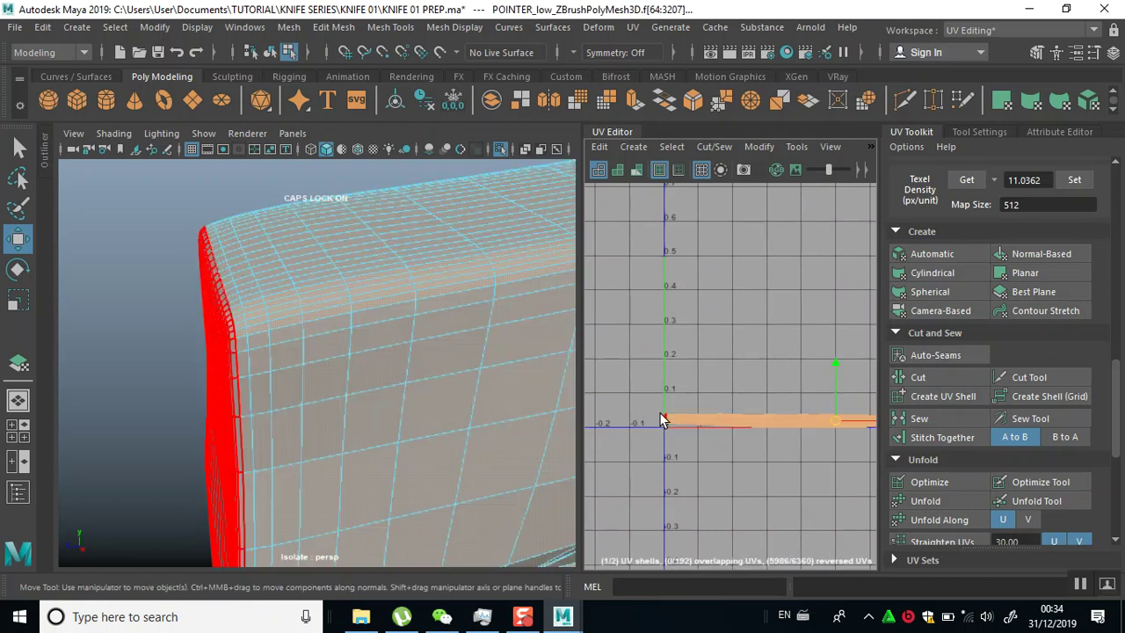
left_click_drag(667, 377, 680, 317)
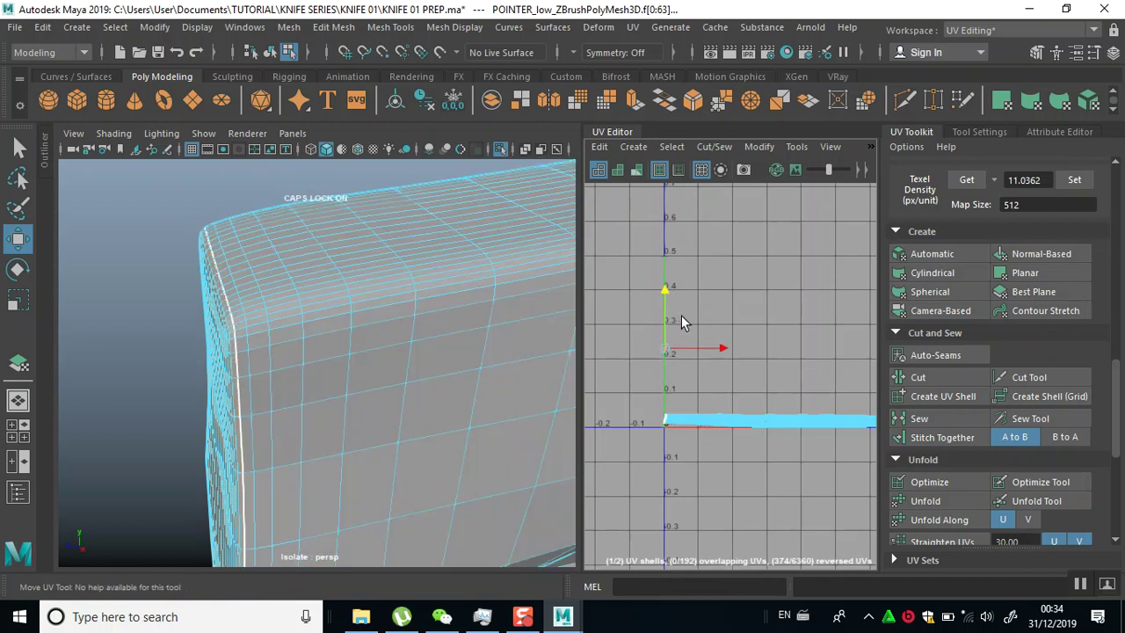
left_click(818, 426)
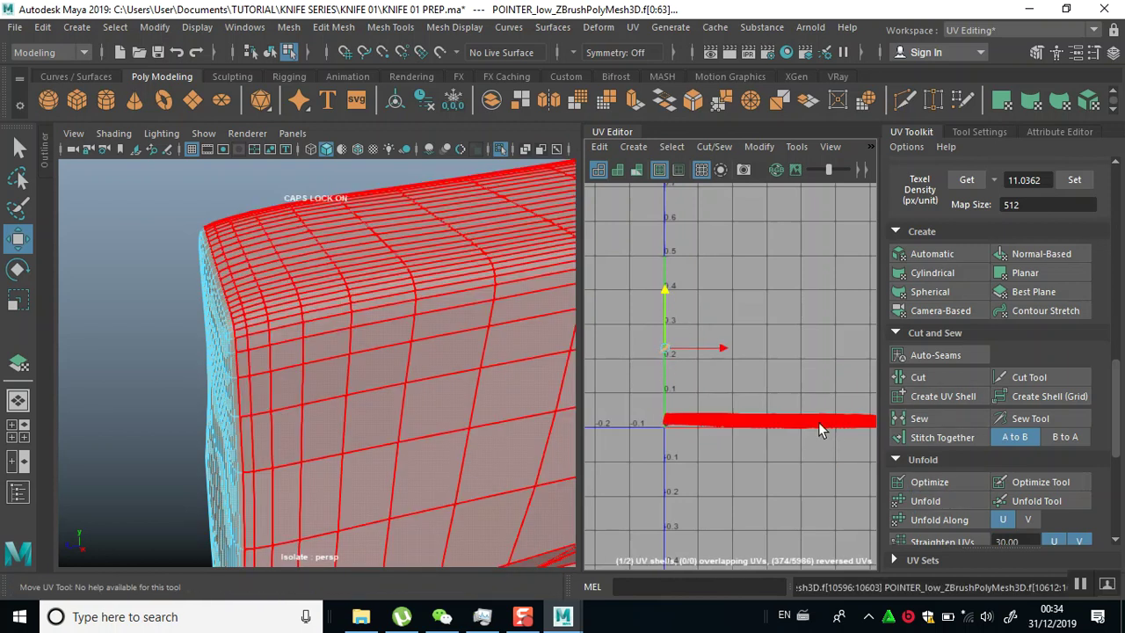
left_click(795, 341)
Select the main blade UV shell and unfold it
right_click_drag(442, 437, 403, 393, "alt")
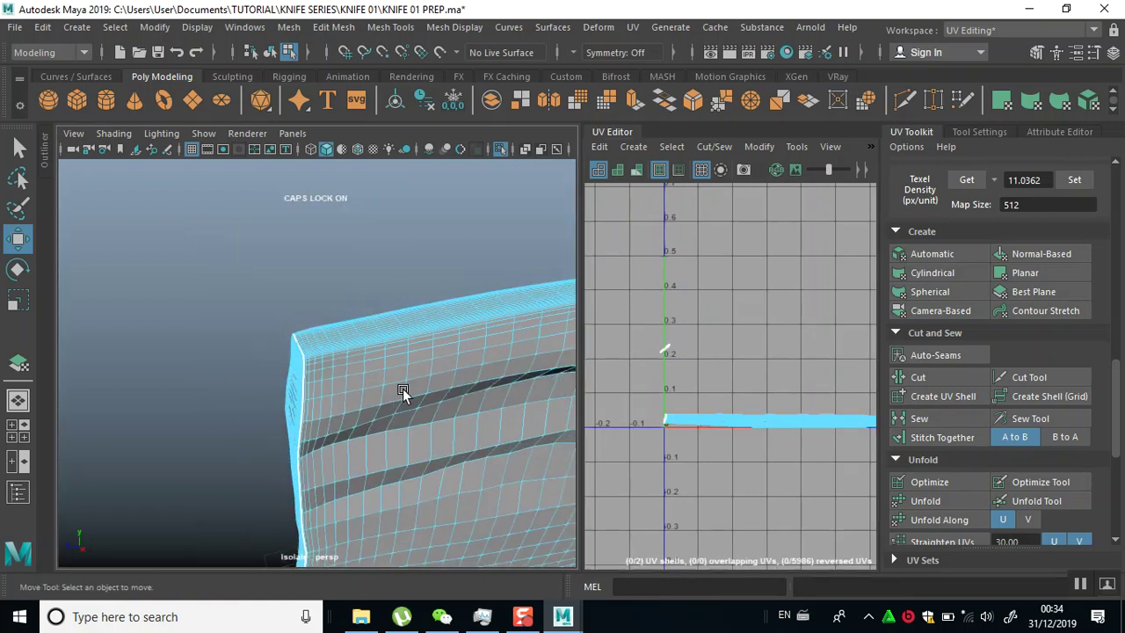
middle_click_drag(422, 414, 404, 271, "alt")
left_click_drag(386, 324, 433, 232, "alt")
middle_click_drag(433, 232, 419, 375, "alt")
left_click_drag(419, 376, 456, 392, "alt")
middle_click_drag(468, 380, 466, 439, "alt")
right_click_drag(209, 261, 217, 159)
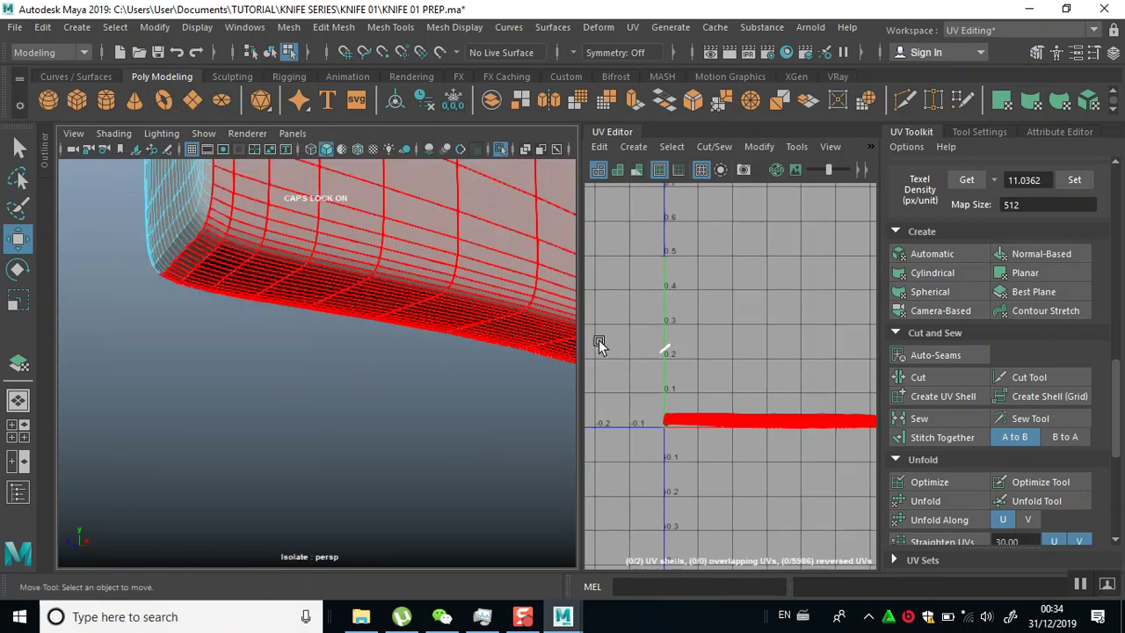
right_click_drag(801, 380, 765, 354)
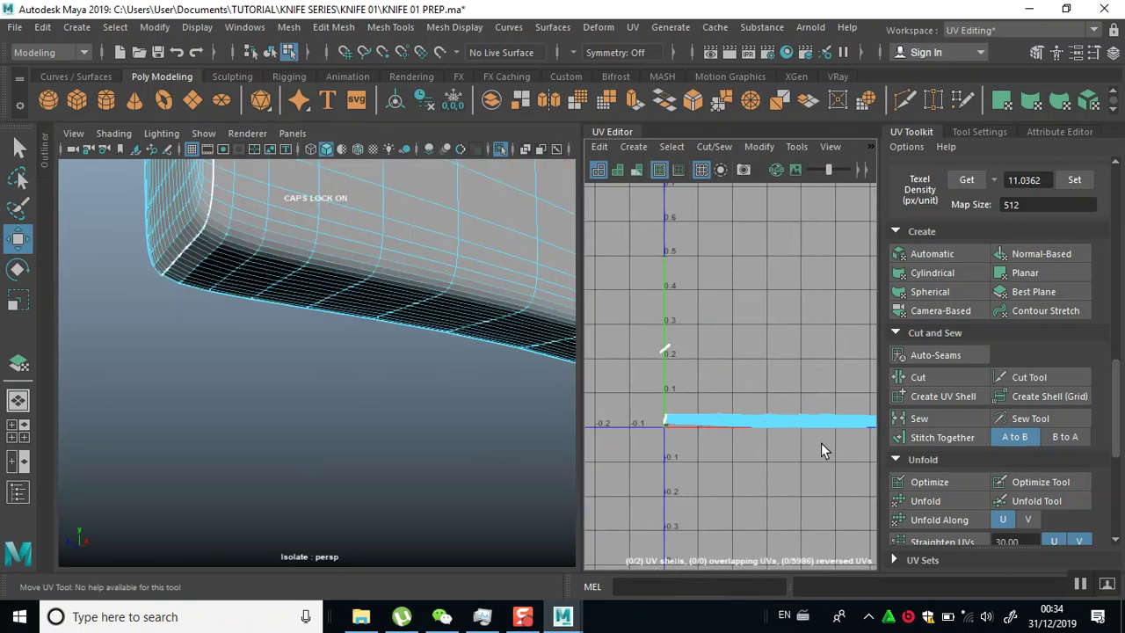
left_click(811, 421)
left_click(921, 507)
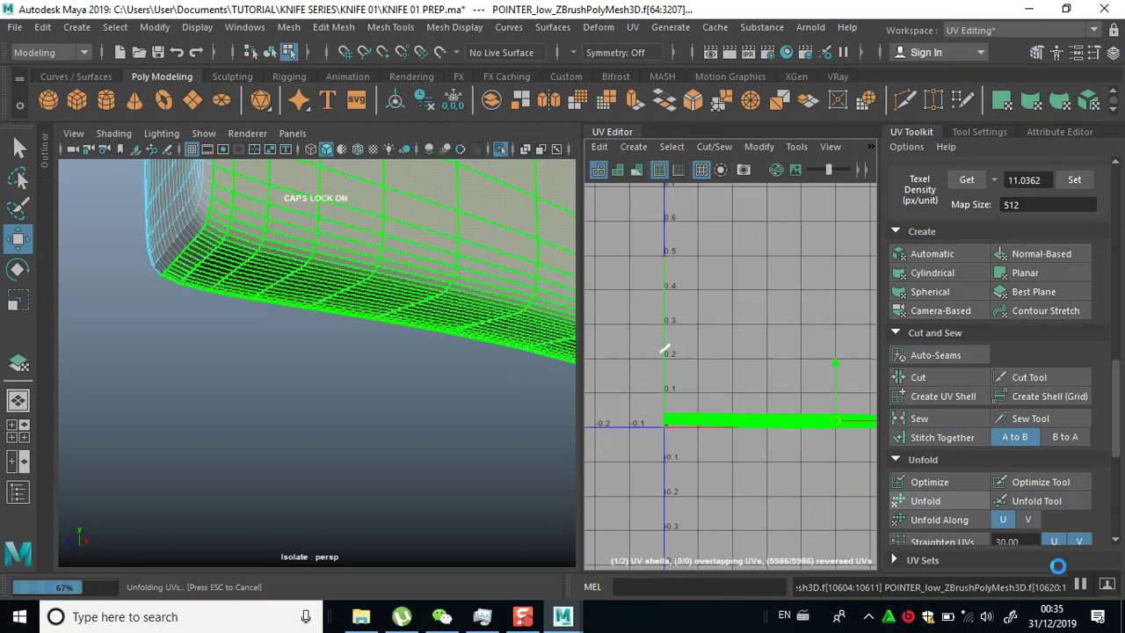
Switch the blade to edge selection and select a single edge on the seam around its blunt end
mouse_move(445, 437)
middle_mouse_down("alt")
mouse_move(415, 437)
mouse_move(424, 442)
middle_mouse_up("alt")
right_click_drag(177, 161, 192, 174)
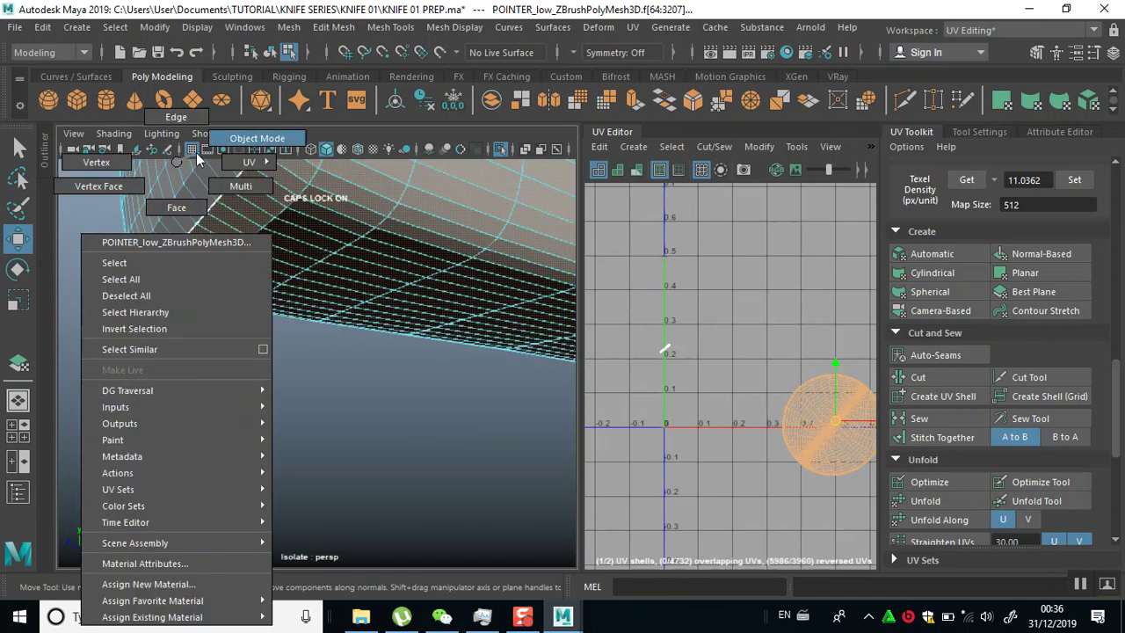
left_click(180, 119)
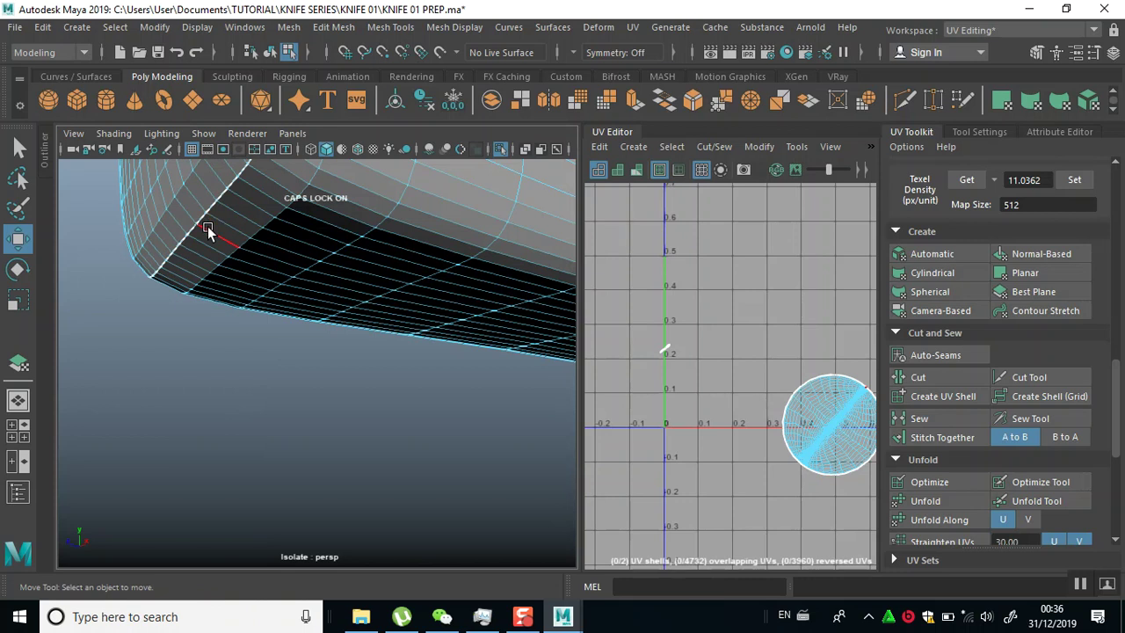
scroll(293, 330, "down", 5)
left_click_drag(307, 314, 351, 326, "alt")
middle_click_drag(351, 326, 355, 295, "alt")
scroll(355, 293, "up", 5)
left_click_drag(364, 299, 463, 312, "alt")
middle_click_drag(463, 312, 462, 300, "alt")
left_click_drag(462, 300, 455, 285, "alt")
middle_click_drag(456, 285, 449, 325, "alt")
left_click_drag(449, 324, 452, 324, "alt")
scroll(450, 327, "down", 1)
middle_click_drag(384, 302, 387, 302, "alt")
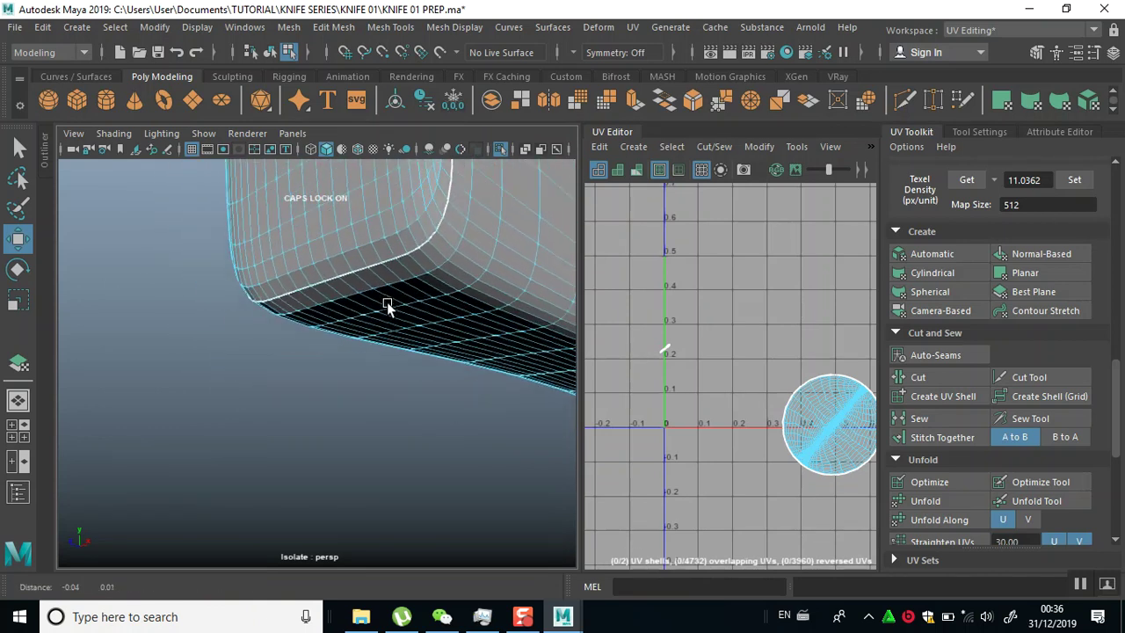
left_click(344, 285)
Select the lengthwise edge loop running around the blade, starting from an edge near the rim of its circular UV shell
right_click_drag(811, 436, 773, 469, "alt")
middle_click_drag(816, 427, 683, 351, "alt")
right_click_drag(683, 352, 716, 544, "alt")
middle_click_drag(729, 436, 684, 456, "alt")
right_click_drag(710, 289, 748, 512, "alt")
right_click_drag(766, 325, 785, 577, "alt")
middle_click_drag(774, 428, 736, 401, "alt")
right_click_drag(737, 402, 774, 516, "alt")
middle_click_drag(770, 442, 779, 431, "alt")
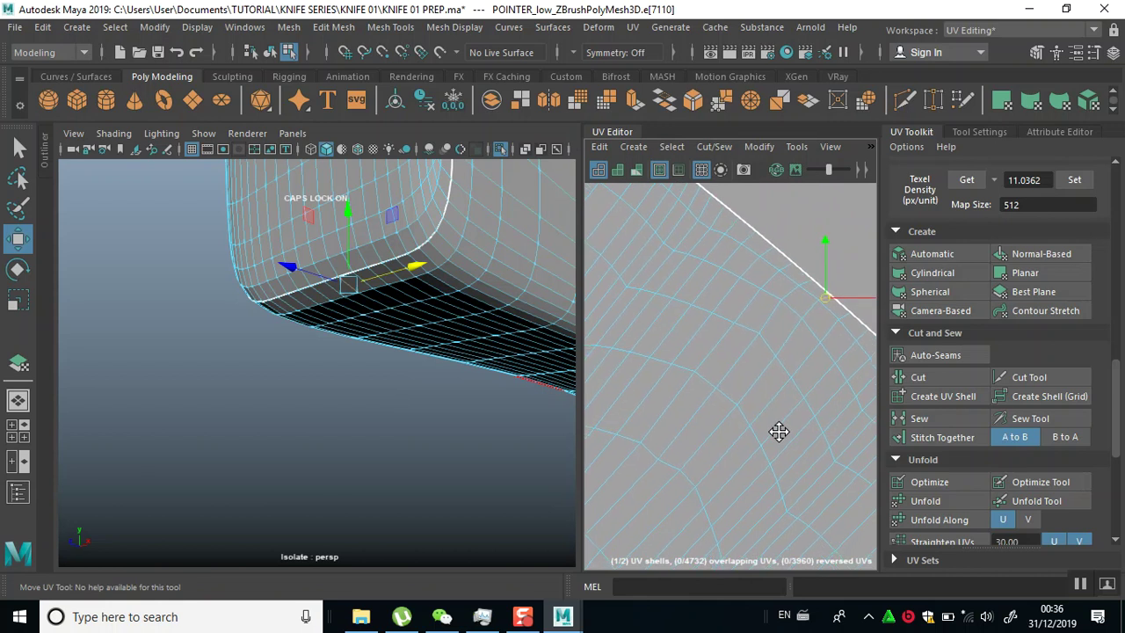
double_click(810, 311)
Inspect where the selected lengthwise loop runs along the blade's rim and meets the blunt-end seam
right_click_drag(803, 446, 677, 379, "alt")
middle_click_drag(677, 379, 870, 158, "alt")
middle_click_drag(633, 527, 781, 316, "alt")
middle_click_drag(598, 519, 664, 455, "alt")
left_click_drag(464, 433, 391, 450, "alt")
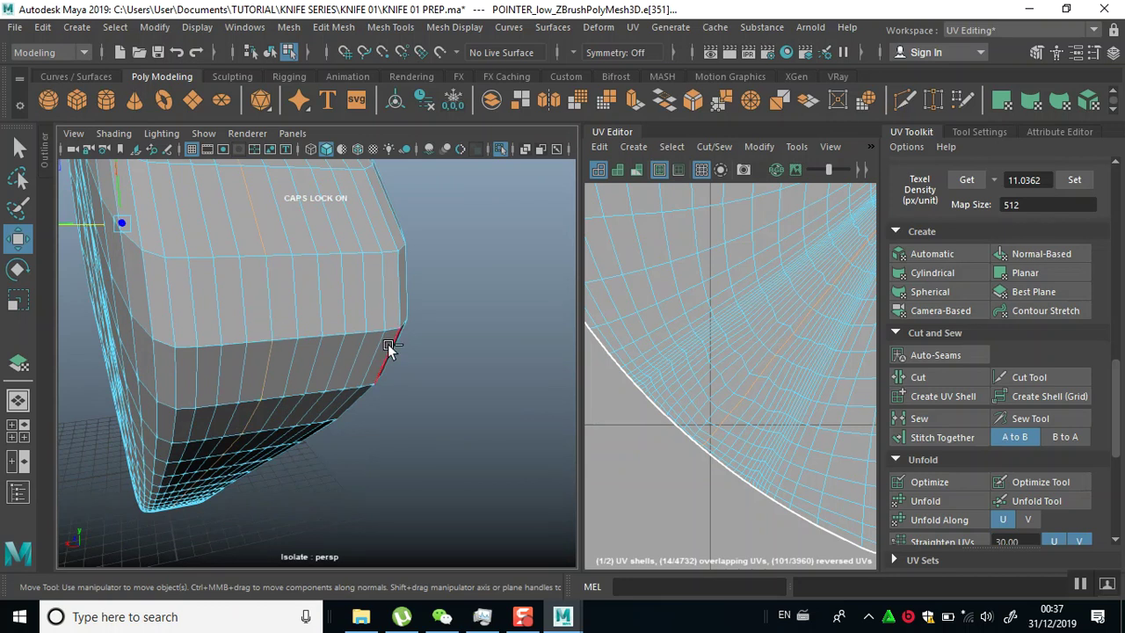
left_click_drag(385, 381, 460, 387, "alt")
right_click_drag(461, 386, 284, 283, "alt")
middle_click_drag(272, 356, 510, 316, "alt")
left_click_drag(509, 316, 338, 455, "alt")
right_click_drag(338, 455, 364, 450, "alt")
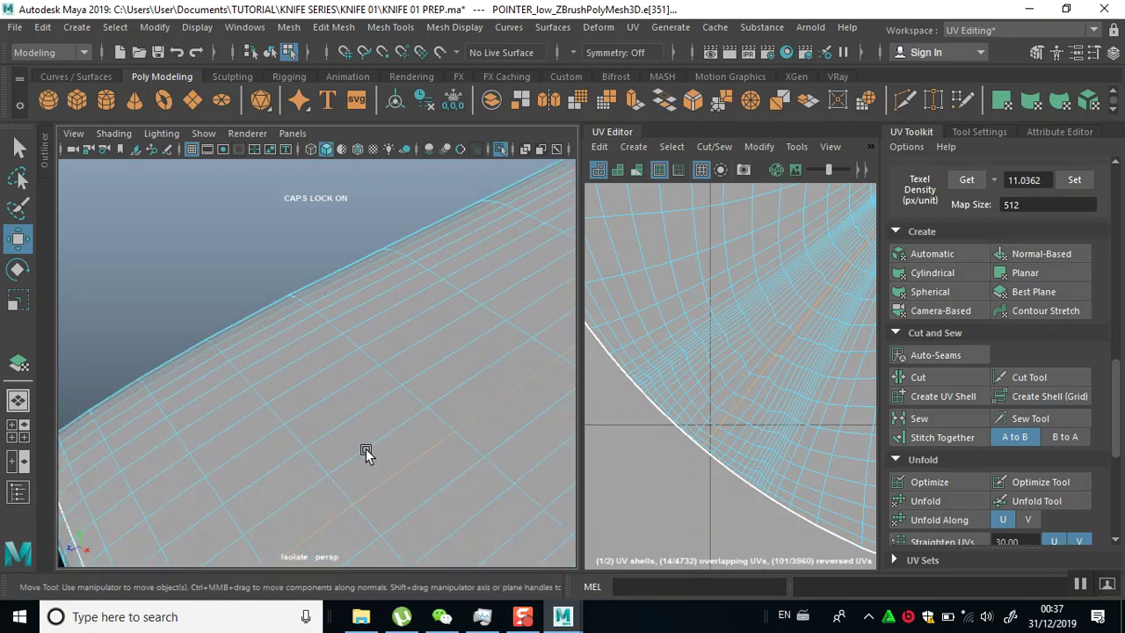
middle_click_drag(366, 445, 369, 439, "alt")
left_click_drag(367, 441, 314, 338, "alt")
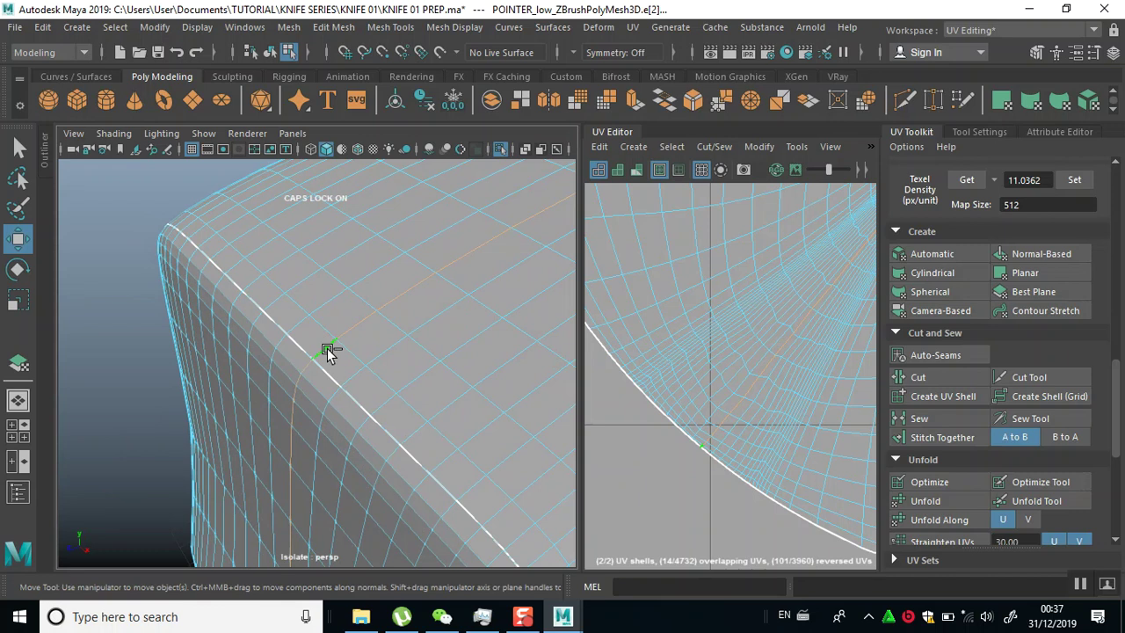
Try removing edges from the selected loop near the blunt end, and reselect the loop along the blade's rim
left_click(327, 348)
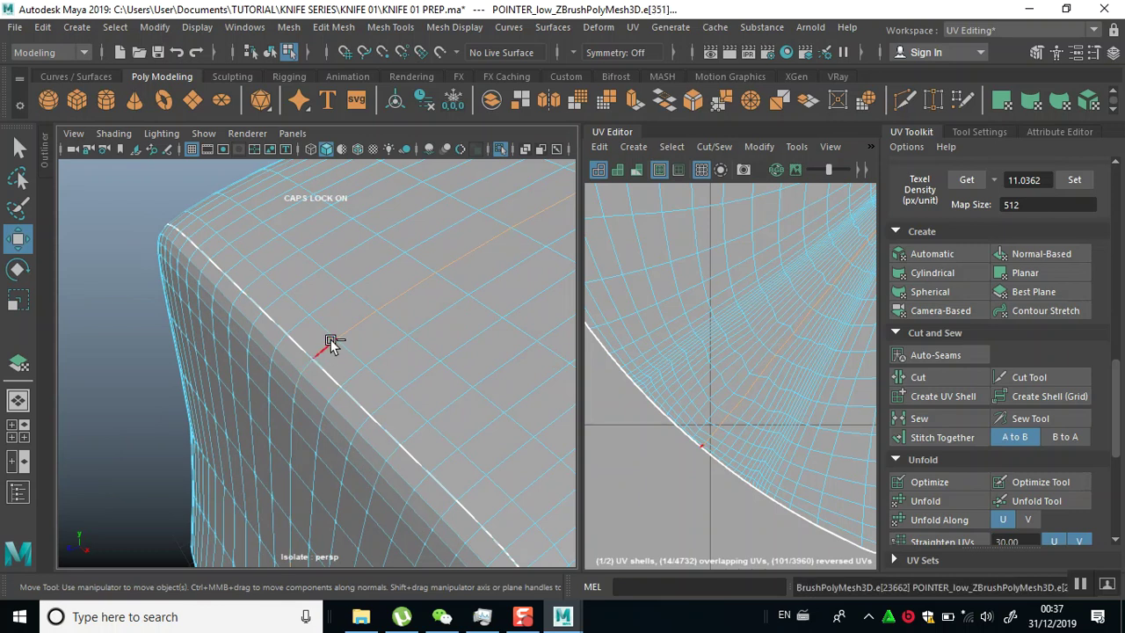
left_click(353, 324, "ctrl")
double_click(353, 323, "ctrl")
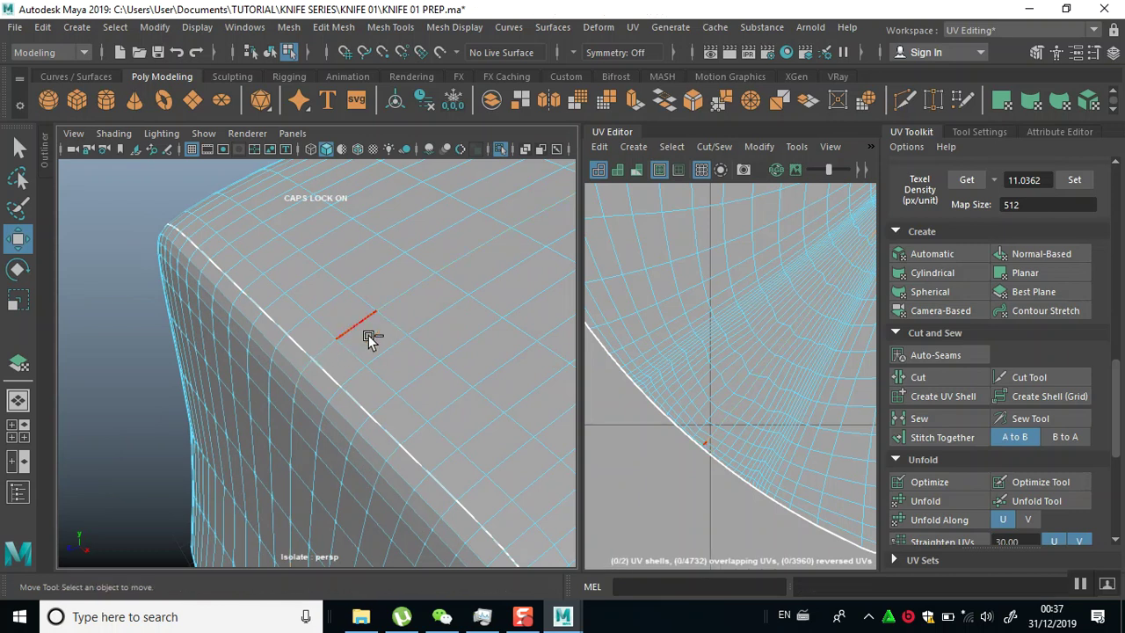
scroll(416, 420, "down", 6)
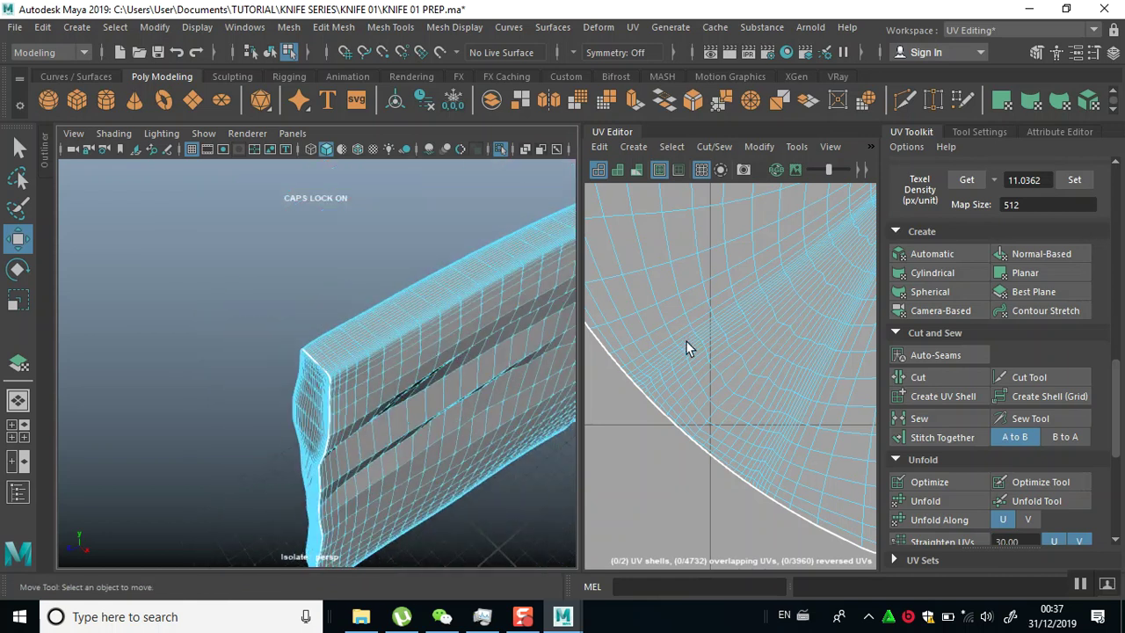
scroll(748, 350, "down", 5)
middle_click_drag(748, 351, 633, 497, "alt")
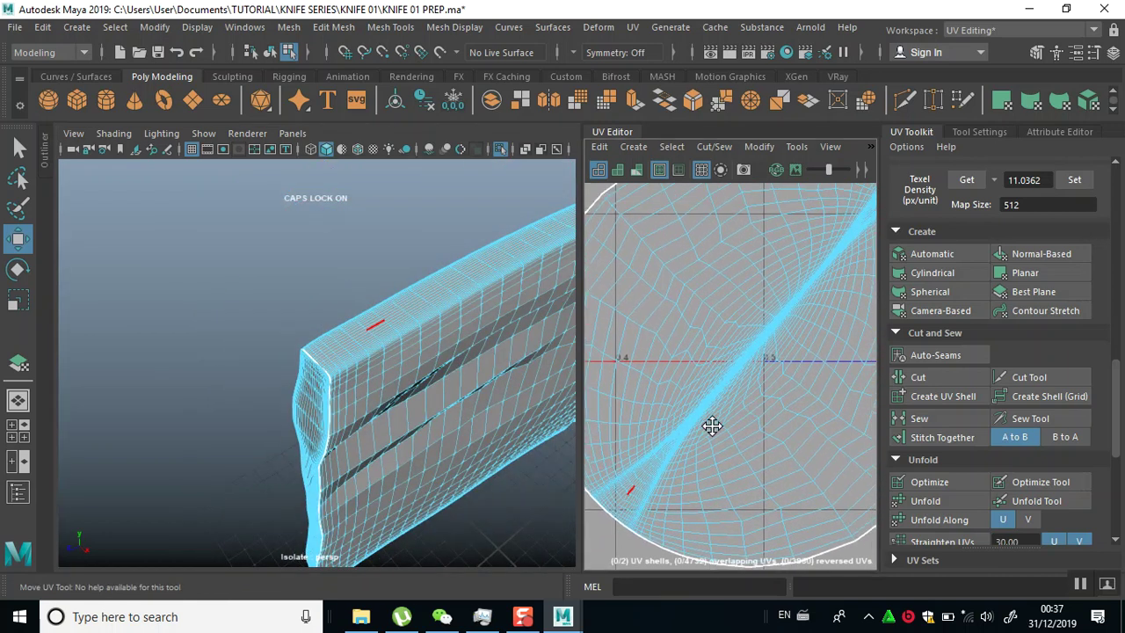
middle_click_drag(712, 426, 612, 496, "alt")
right_click_drag(698, 396, 669, 460, "alt")
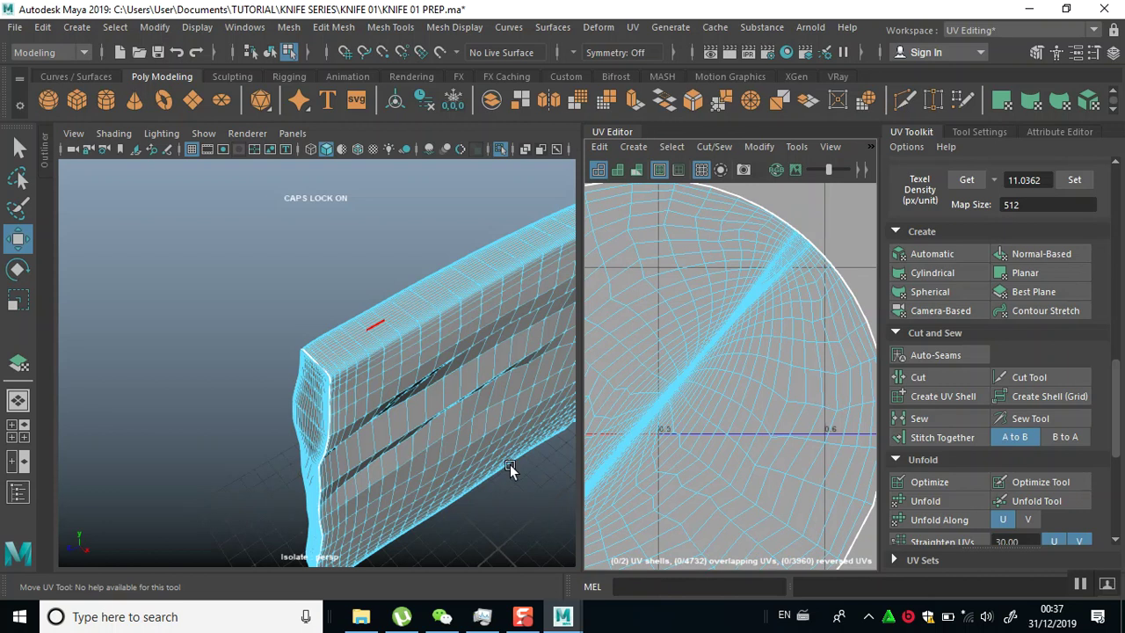
left_click(313, 462)
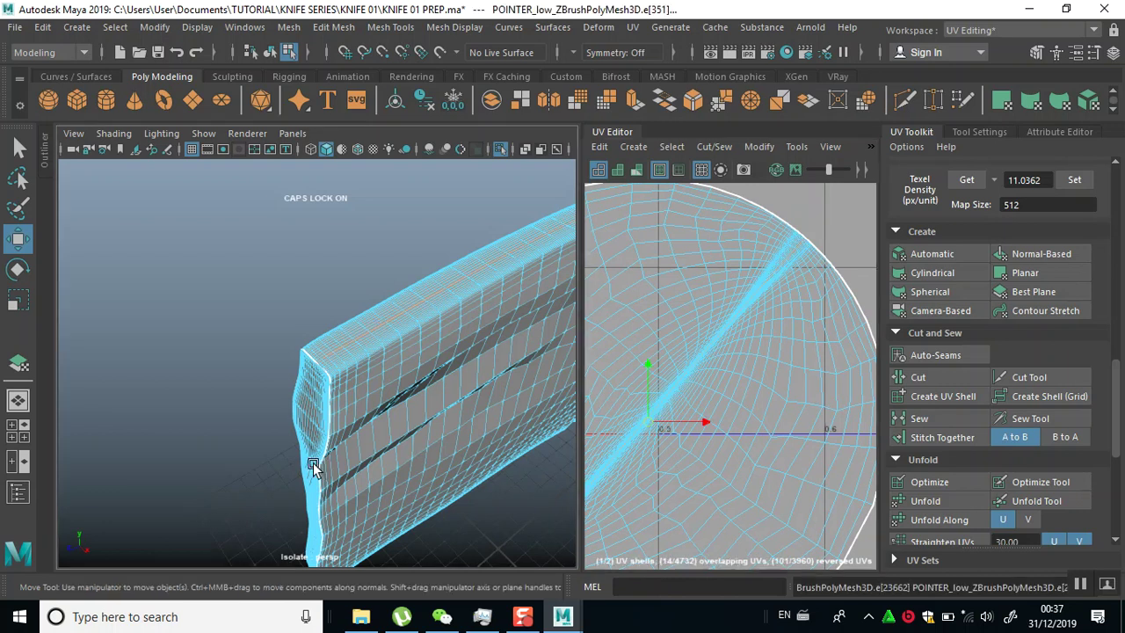
scroll(686, 481, "up", 3)
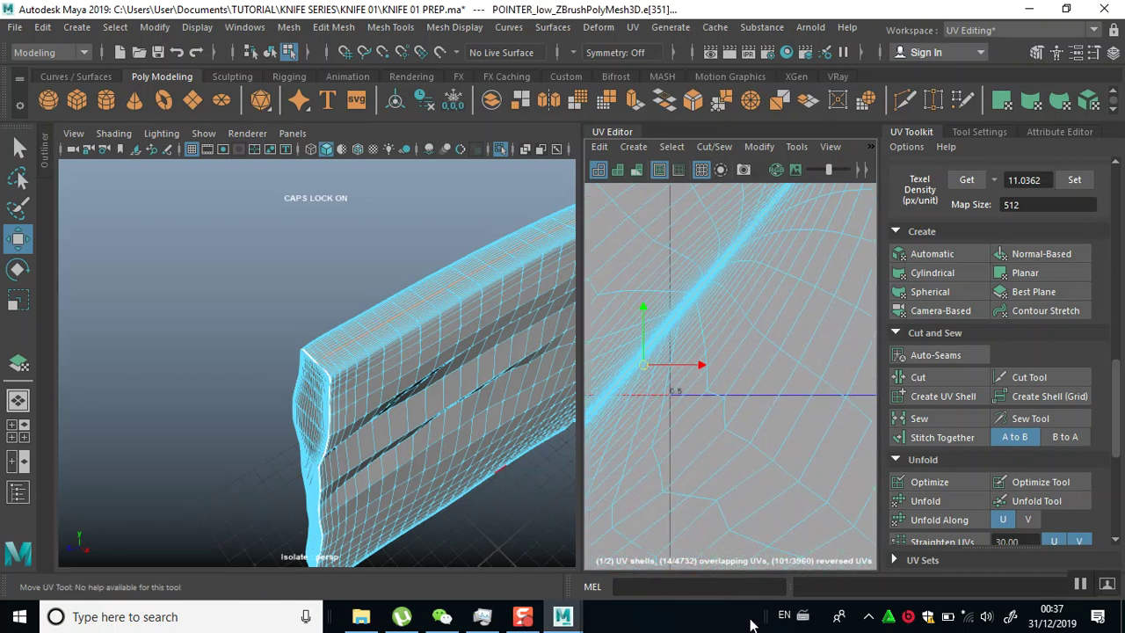
Switch the viewport to the side view and frame the whole knife
left_click_drag(385, 431, 324, 419, "alt")
right_click_drag(324, 419, 326, 216, "alt")
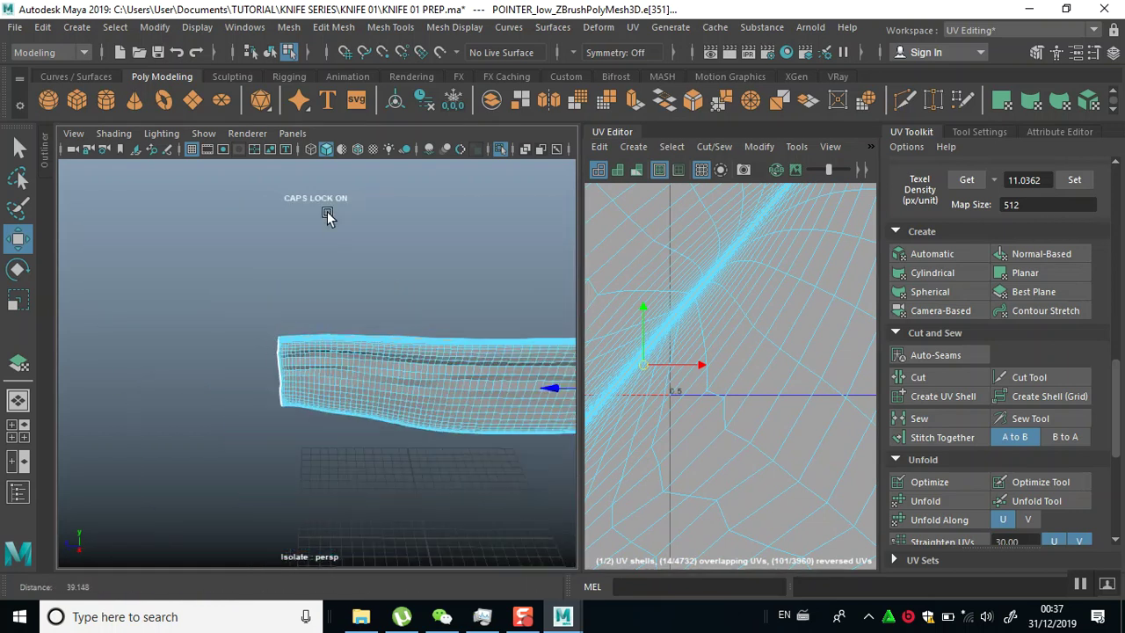
right_click_drag(430, 387, 424, 352, "alt")
middle_click_drag(425, 351, 275, 370, "alt")
key("space")
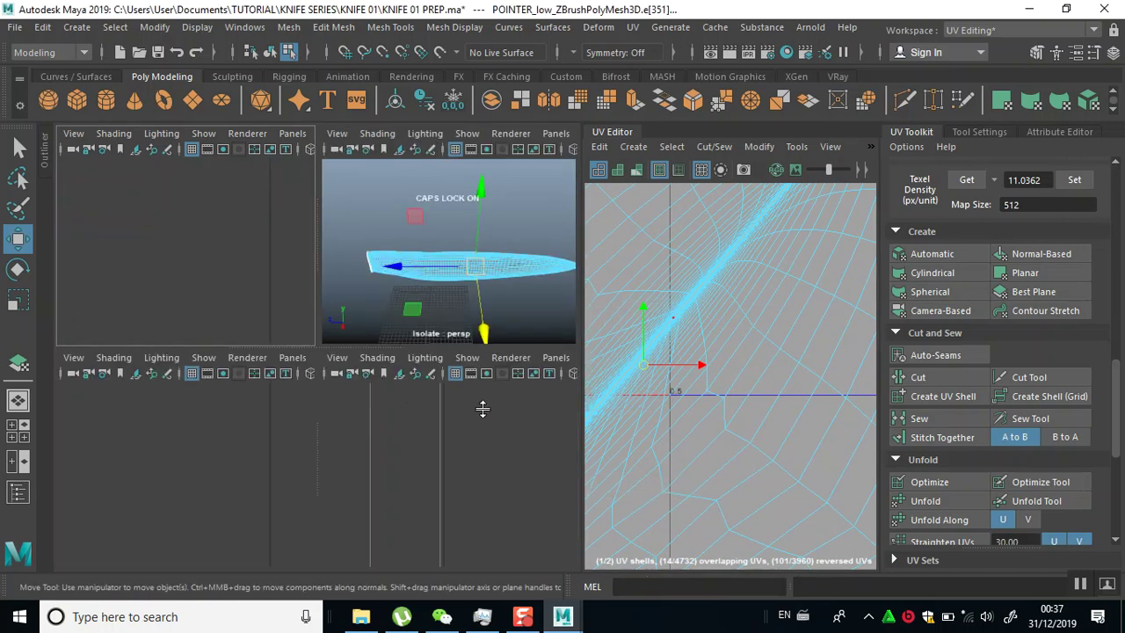
key("space")
scroll(457, 478, "down", 4)
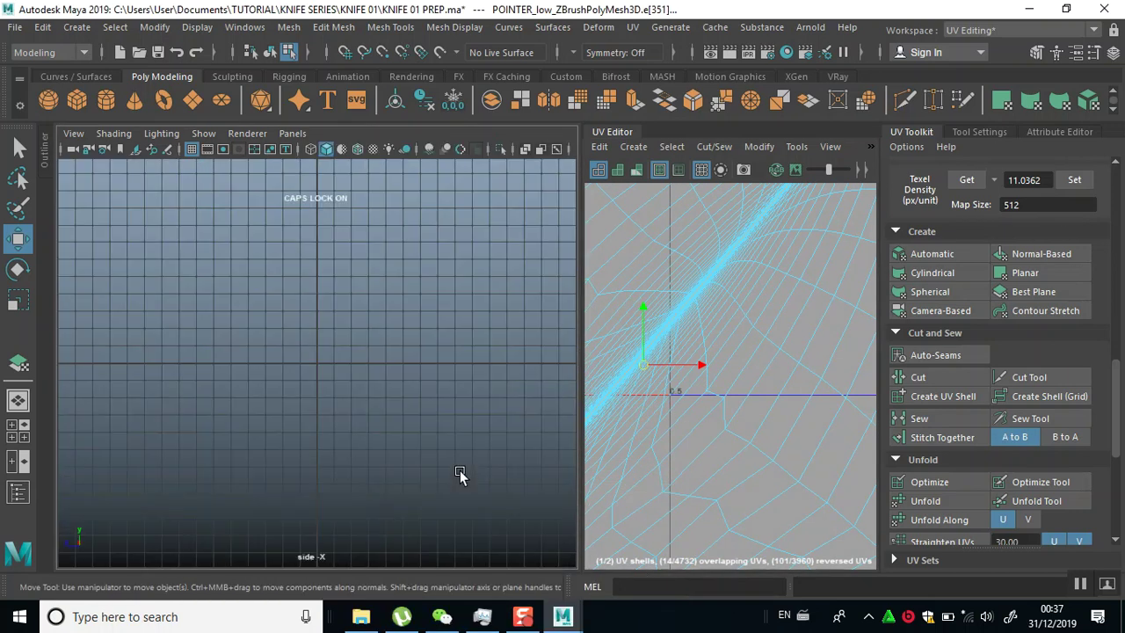
scroll(449, 489, "down", 3)
middle_click_drag(382, 423, 374, 466, "alt")
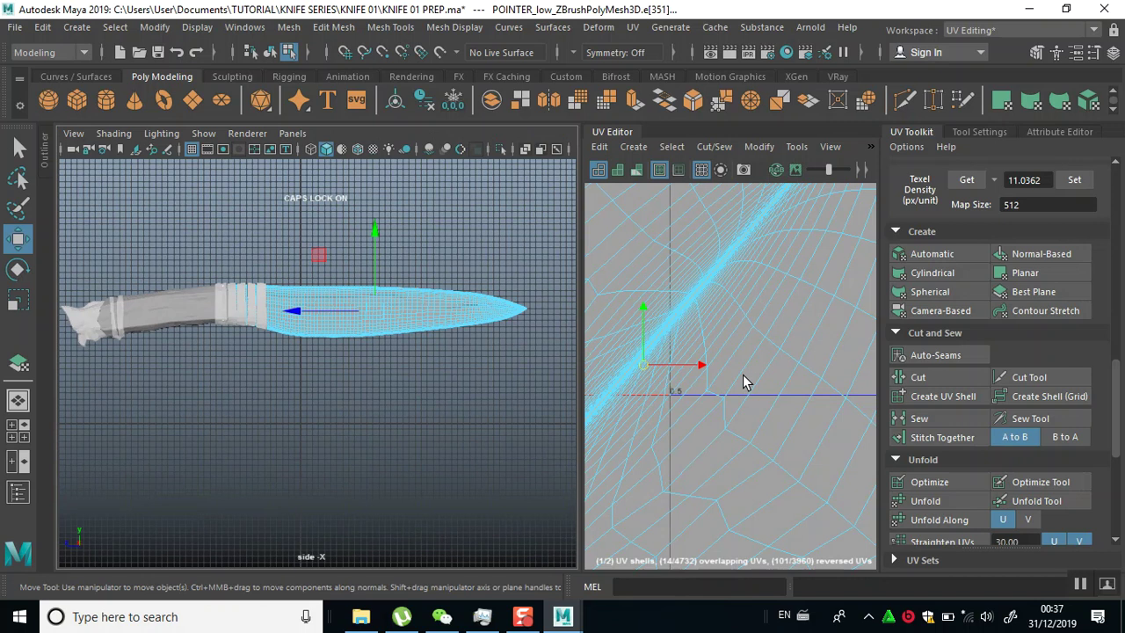
Cut the blade's UVs along the selected lengthwise edge loop
middle_click_drag(752, 373, 866, 302, "alt")
right_click_drag(739, 419, 693, 272, "alt")
middle_click_drag(693, 419, 743, 292, "alt")
right_click_drag(724, 413, 667, 373, "alt")
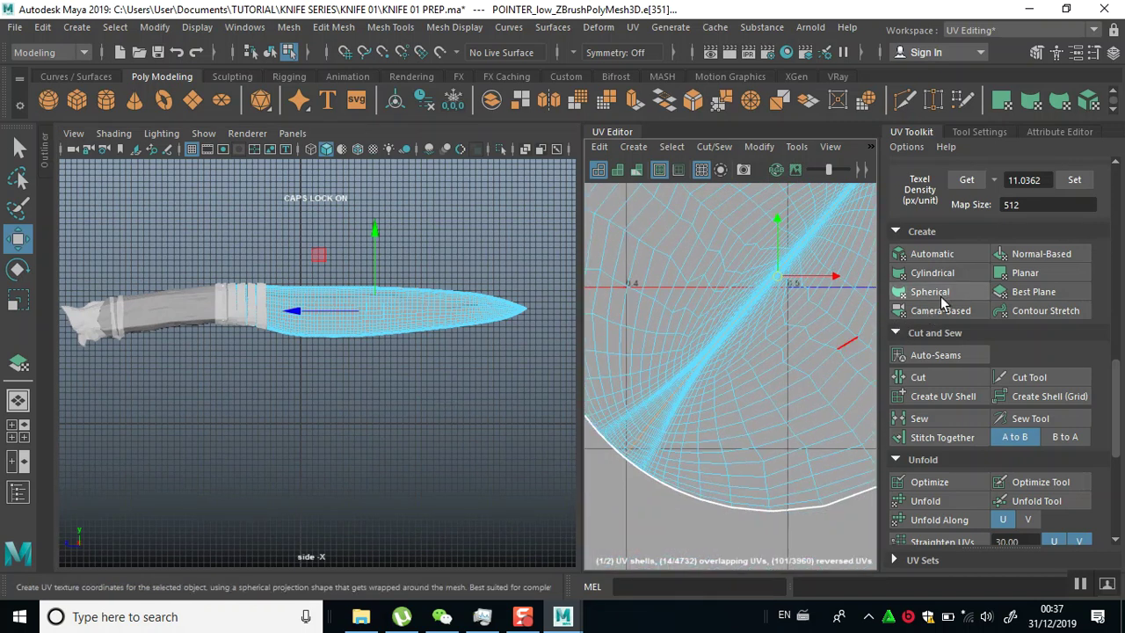
left_click(923, 377)
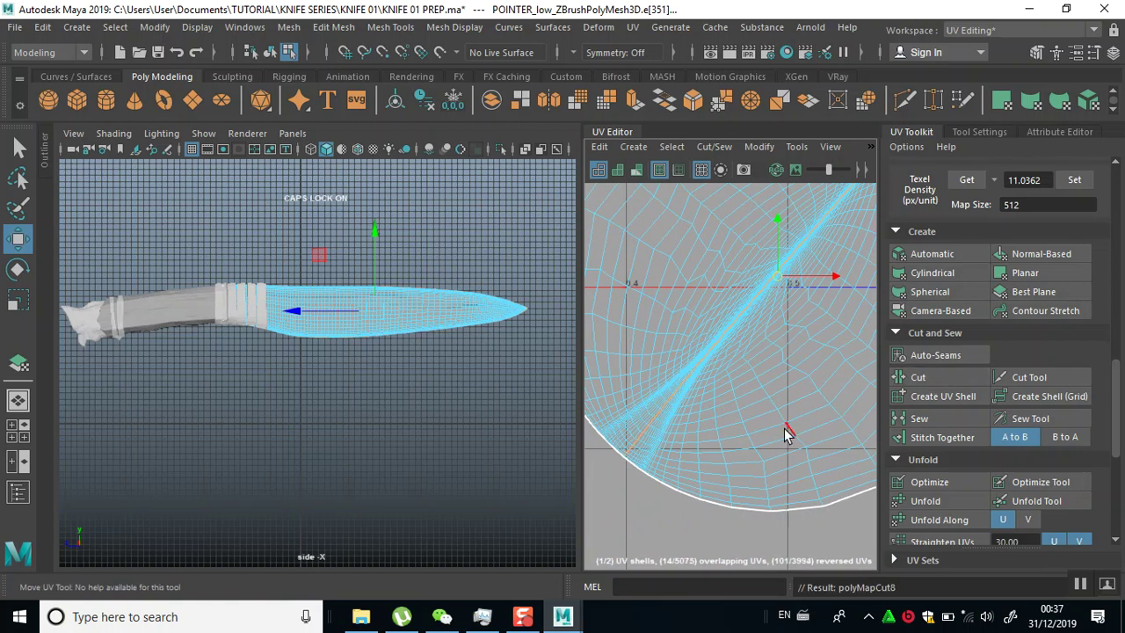
Select the lengthwise-cut blade UVs as a shell and unfold them
scroll(786, 434, "down", 7)
middle_click_drag(793, 429, 732, 435, "alt")
right_click_drag(716, 323, 665, 295)
left_click_drag(733, 461, 735, 461)
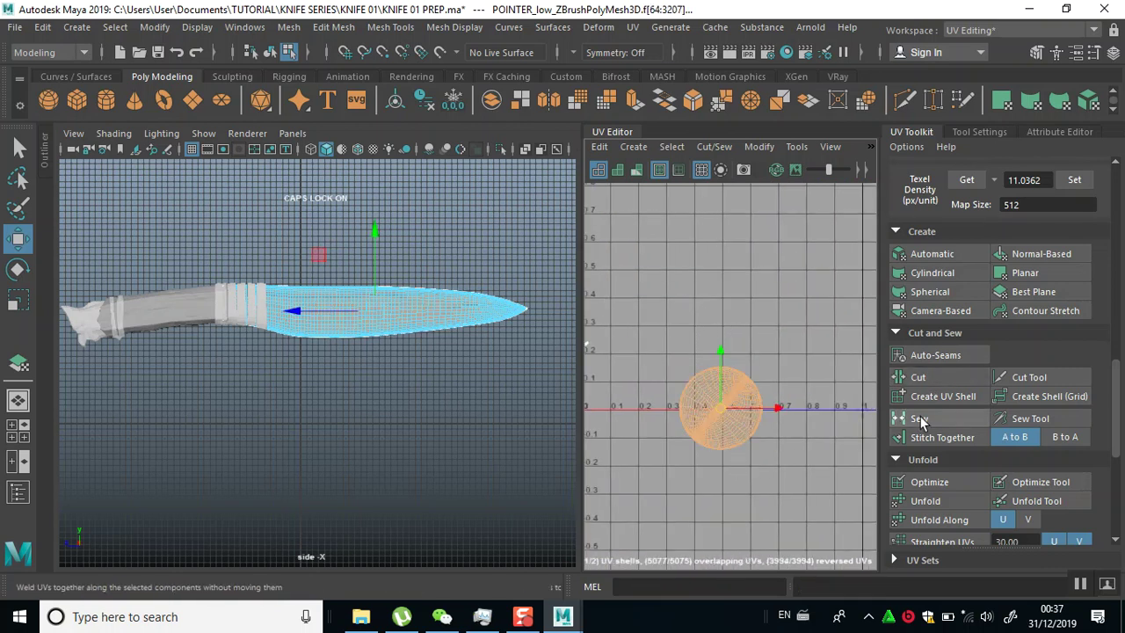
left_click(918, 501)
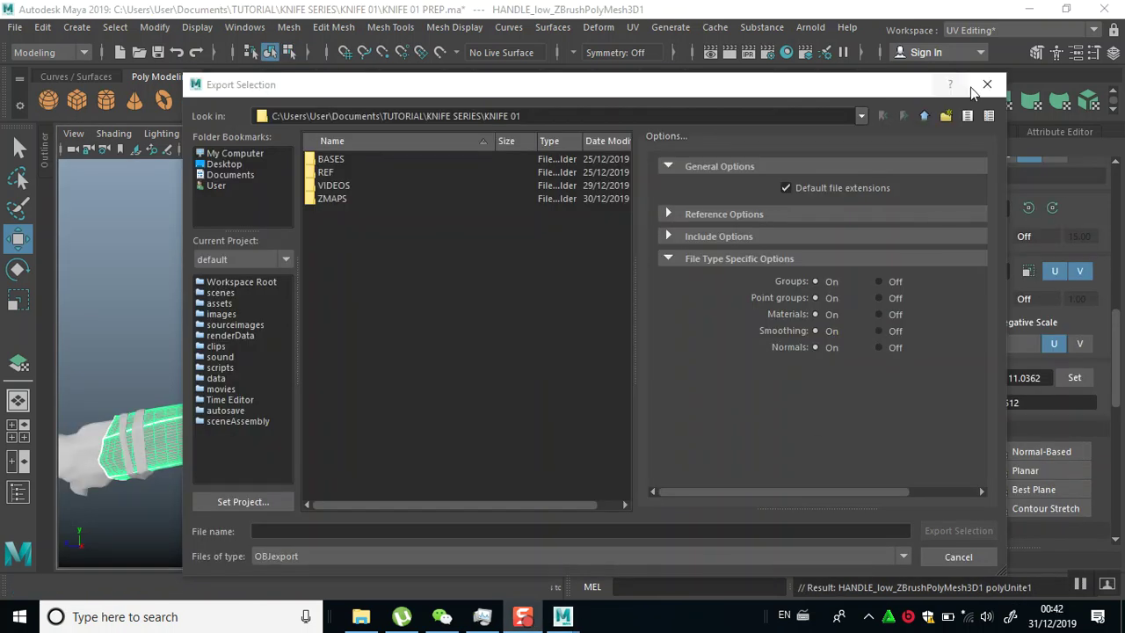
Cancel the selection export and frame the handle and blade
left_click(987, 85)
right_click_drag(420, 347, 436, 522, "alt")
middle_click_drag(475, 423, 354, 383, "alt")
left_click_drag(354, 383, 417, 422, "alt")
left_click_drag(447, 363, 401, 351, "alt")
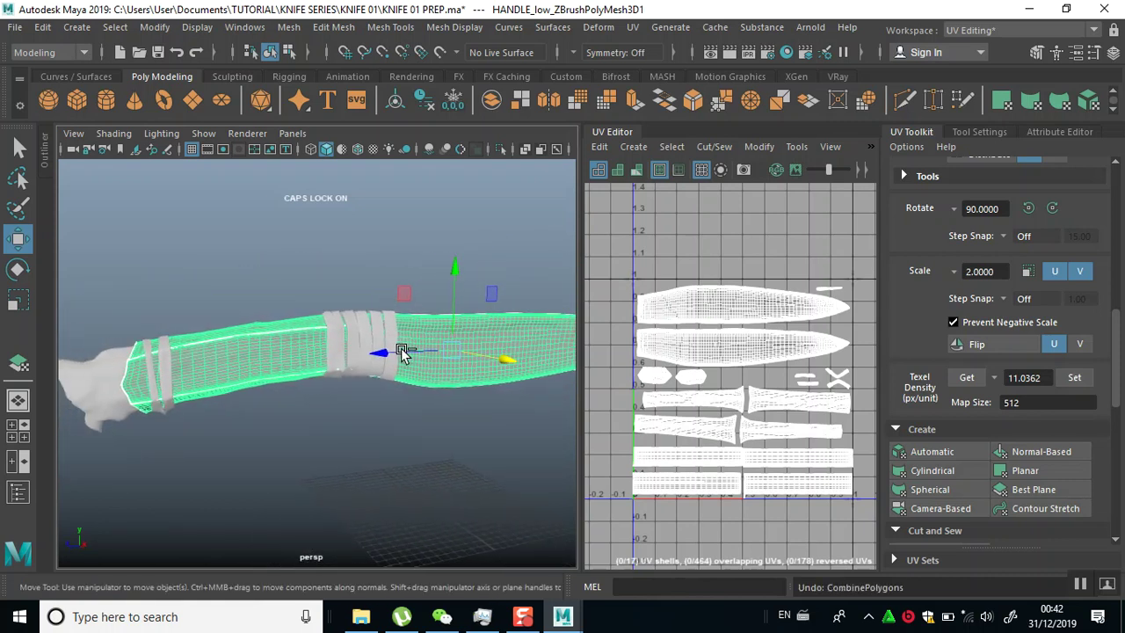
Undo the combining of handle and blade and the selection changes before it, back to separate meshes
key("ctrl+z")
key("ctrl+z")
key("ctrl+z")
key("ctrl+z")
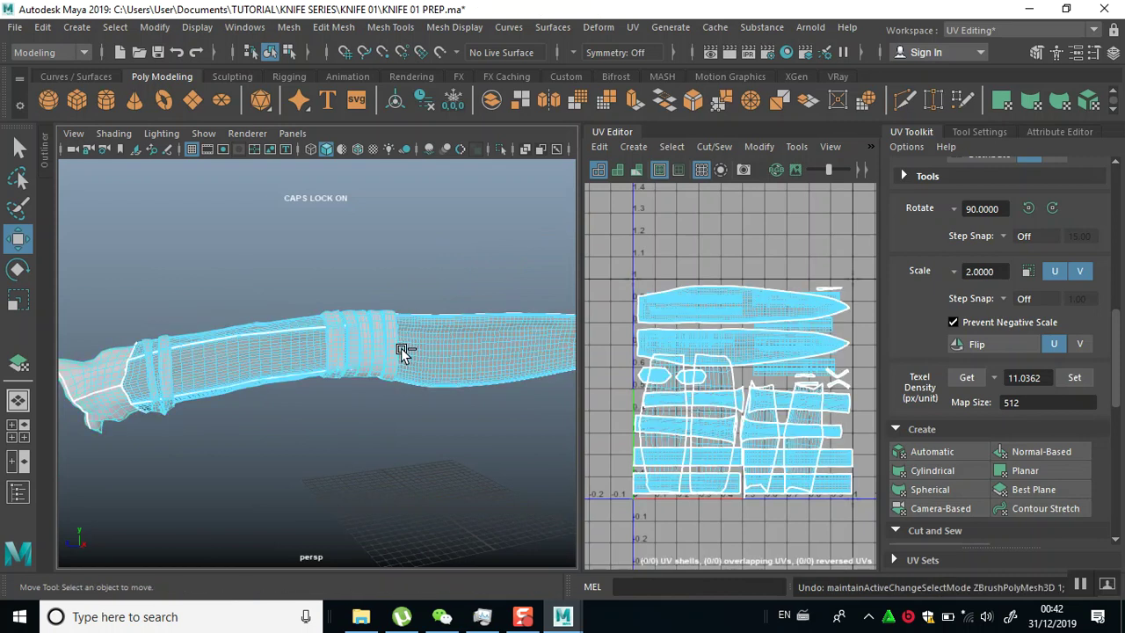
key("ctrl+z")
key("ctrl+z")
key("ctrl+z")
key("ctrl+z")
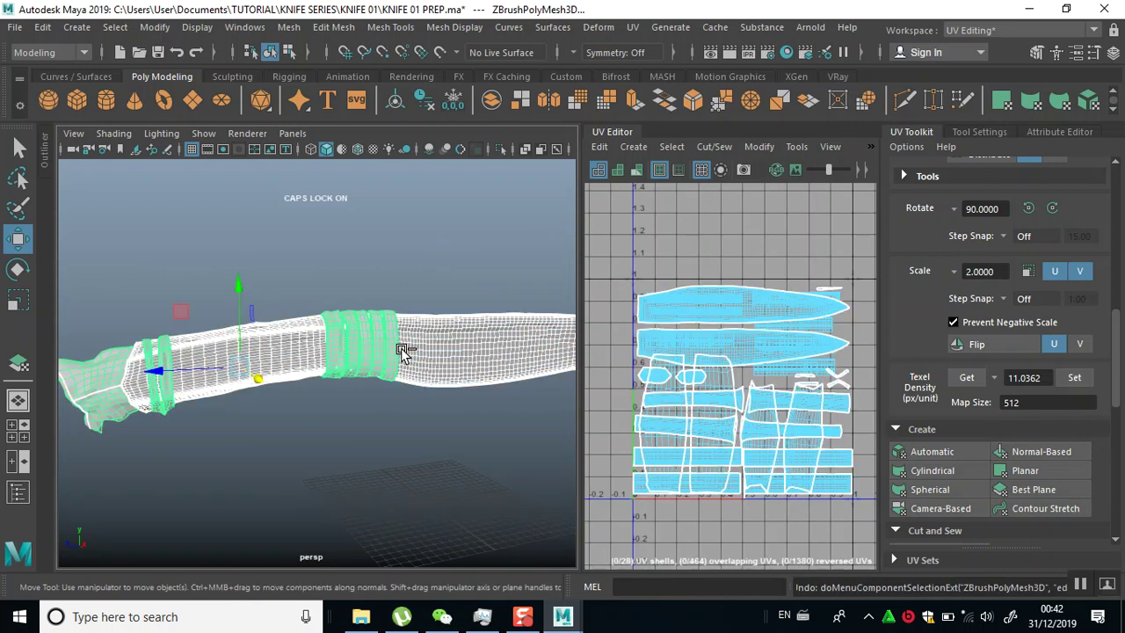
key("ctrl+z")
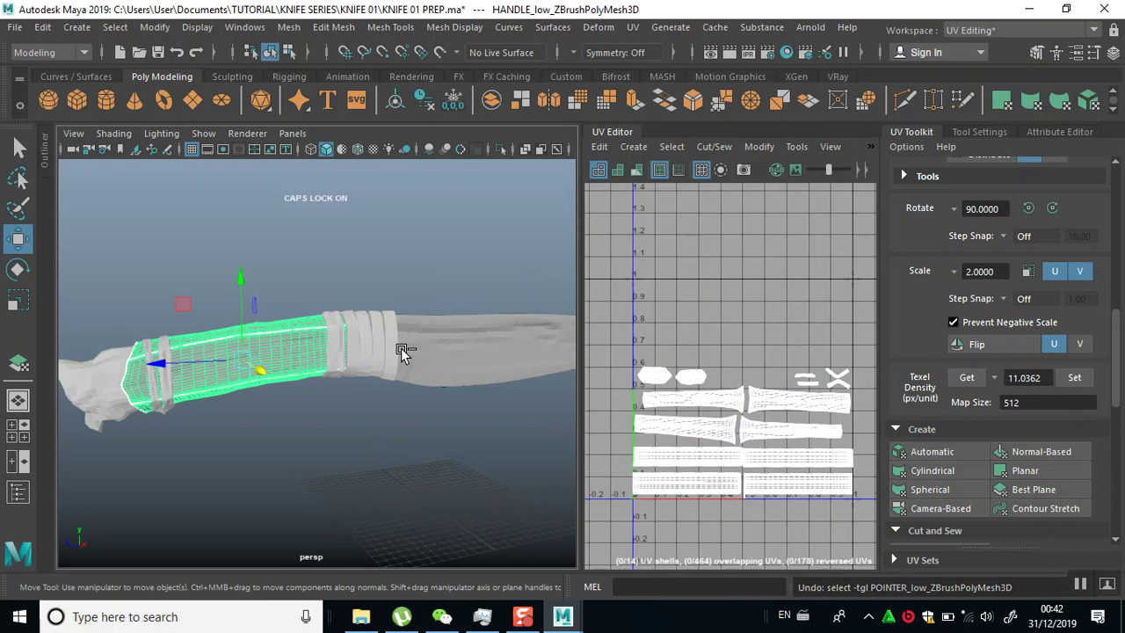
key("ctrl+z")
key("ctrl+z")
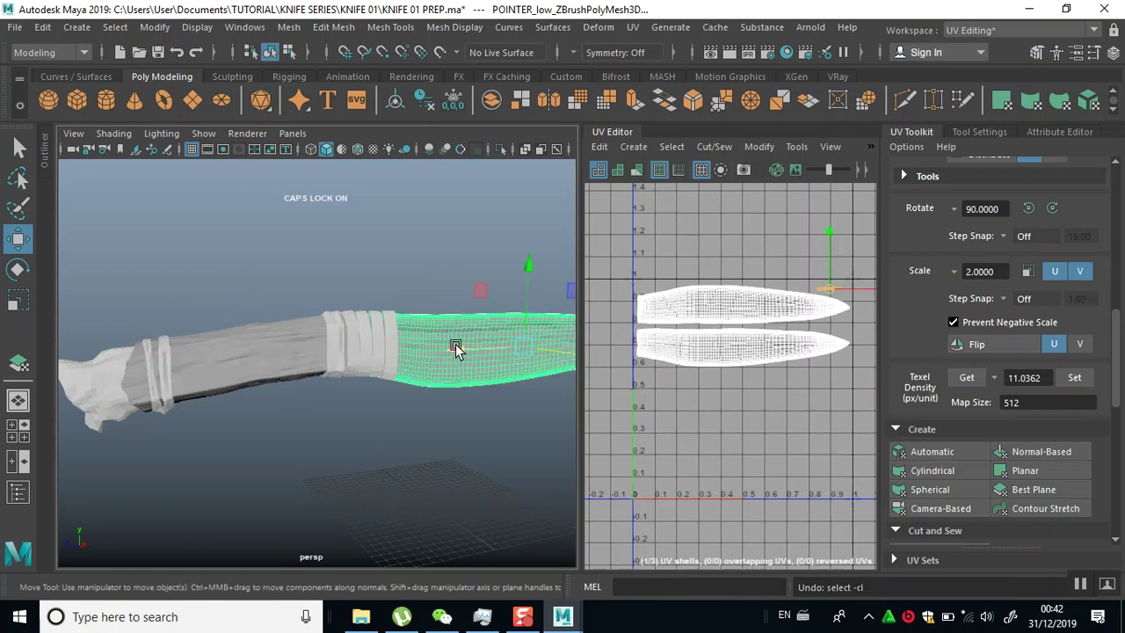
Select the handle and the blade together and combine them into one mesh
left_click(789, 360)
scroll(779, 404, "up", 4)
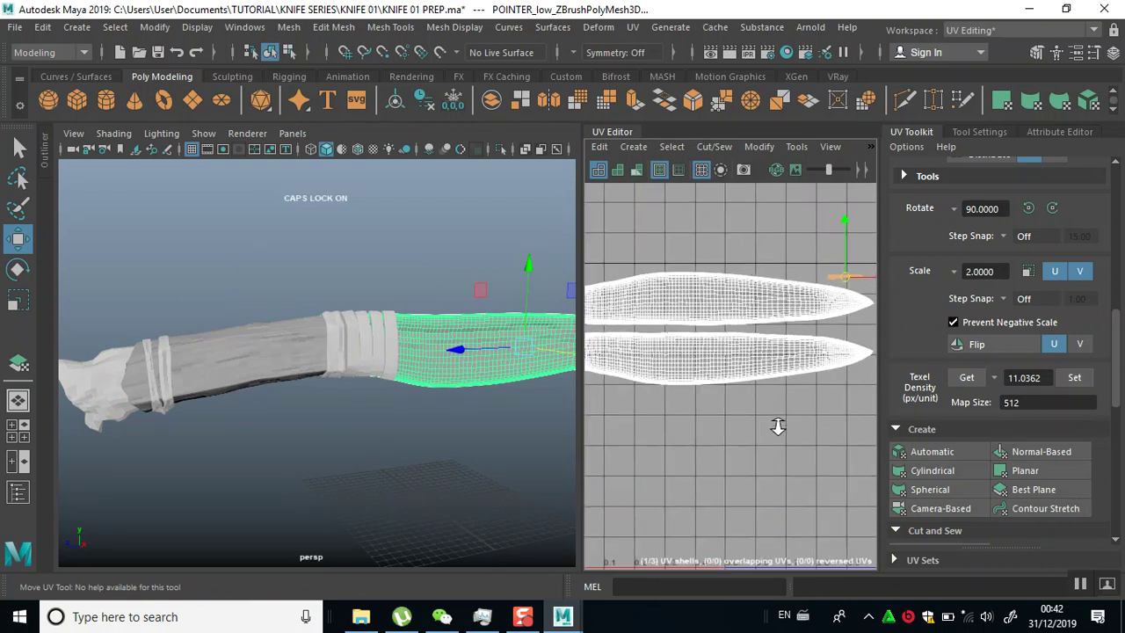
right_click_drag(722, 347, 764, 310, "alt")
middle_click_drag(788, 317, 776, 309, "alt")
left_click(288, 353)
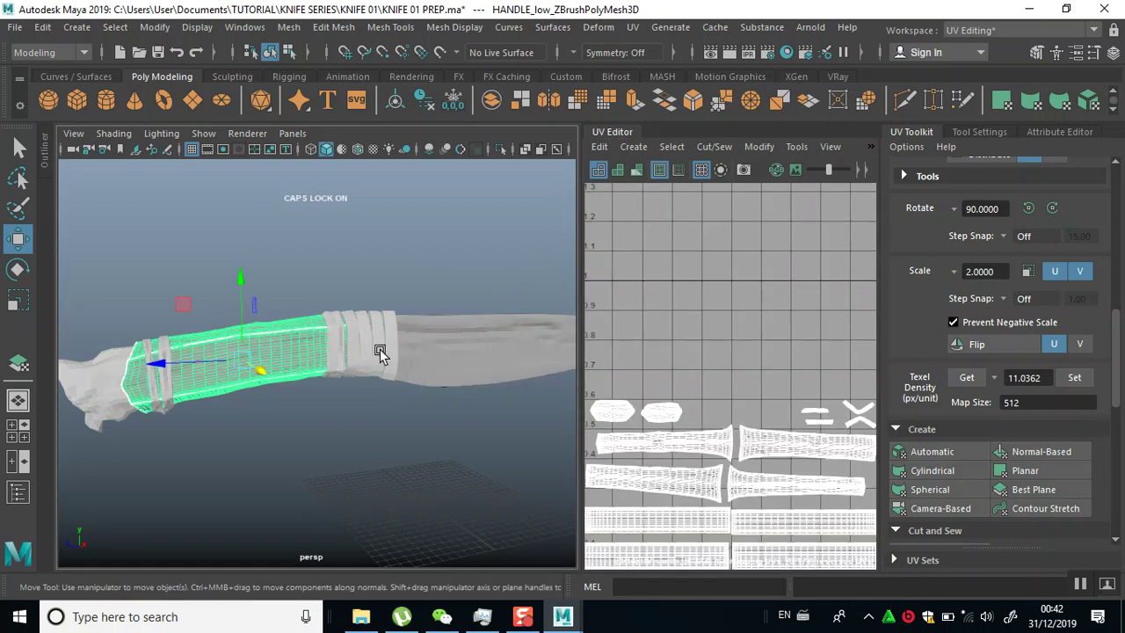
left_click(443, 346, "shift")
scroll(751, 486, "down", 3)
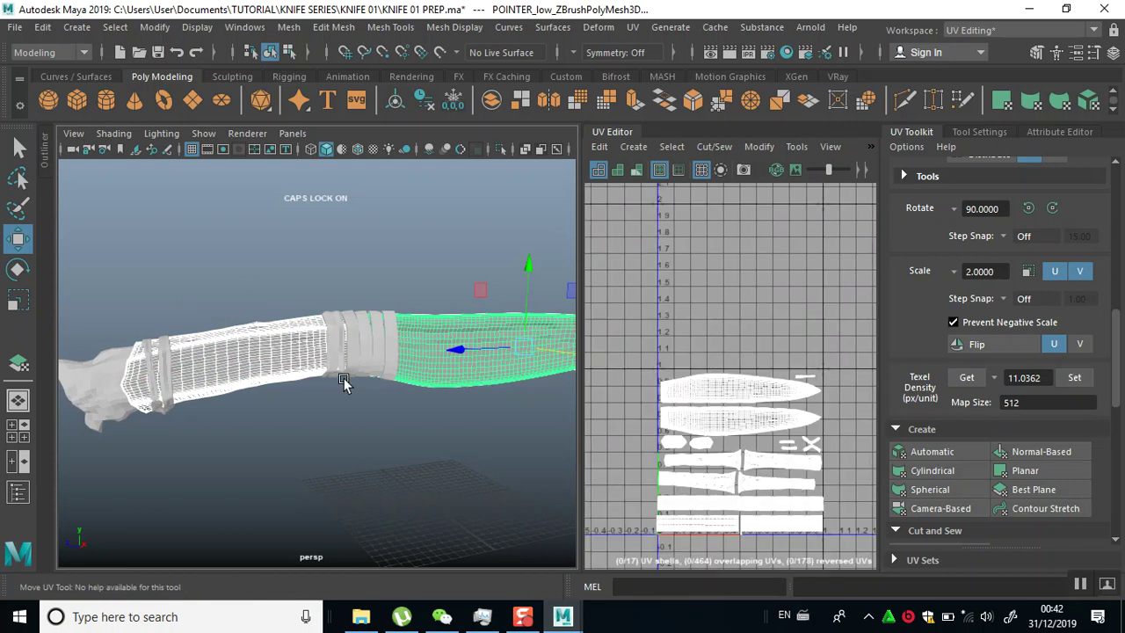
left_click(492, 99)
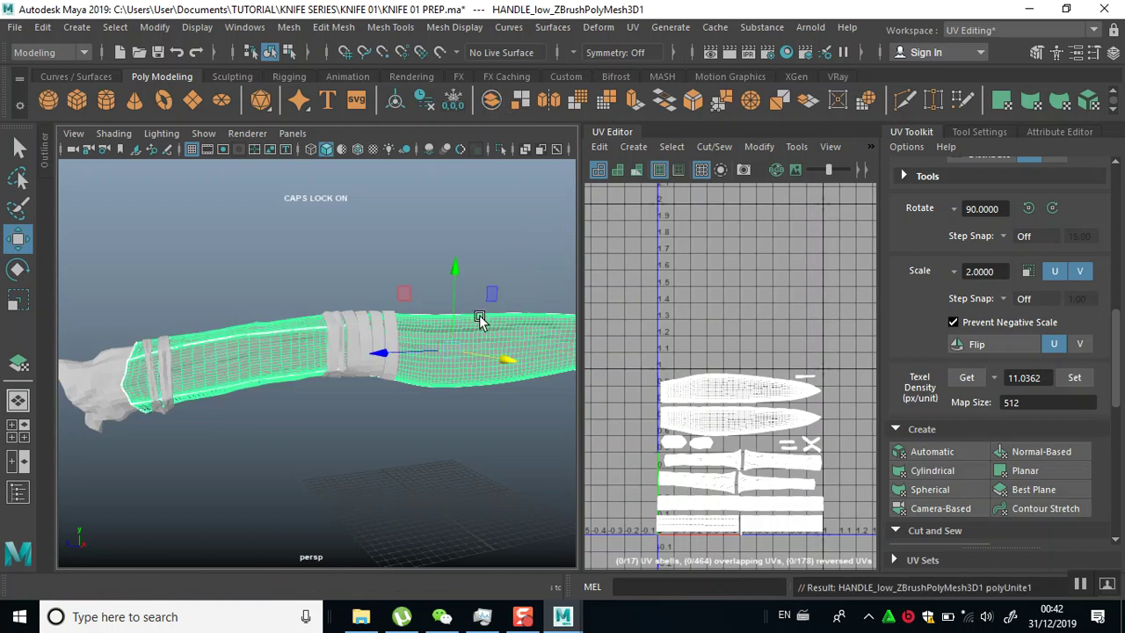
Examine the combined handle and blade mesh around the wrapped bands where the two parts meet
left_click_drag(456, 402, 501, 442, "alt")
middle_click_drag(501, 442, 454, 437, "alt")
left_click_drag(436, 436, 328, 452, "alt")
middle_click_drag(328, 451, 279, 446, "alt")
right_click_drag(280, 447, 370, 503, "alt")
left_click_drag(370, 507, 322, 354, "alt")
middle_click_drag(322, 354, 447, 387, "alt")
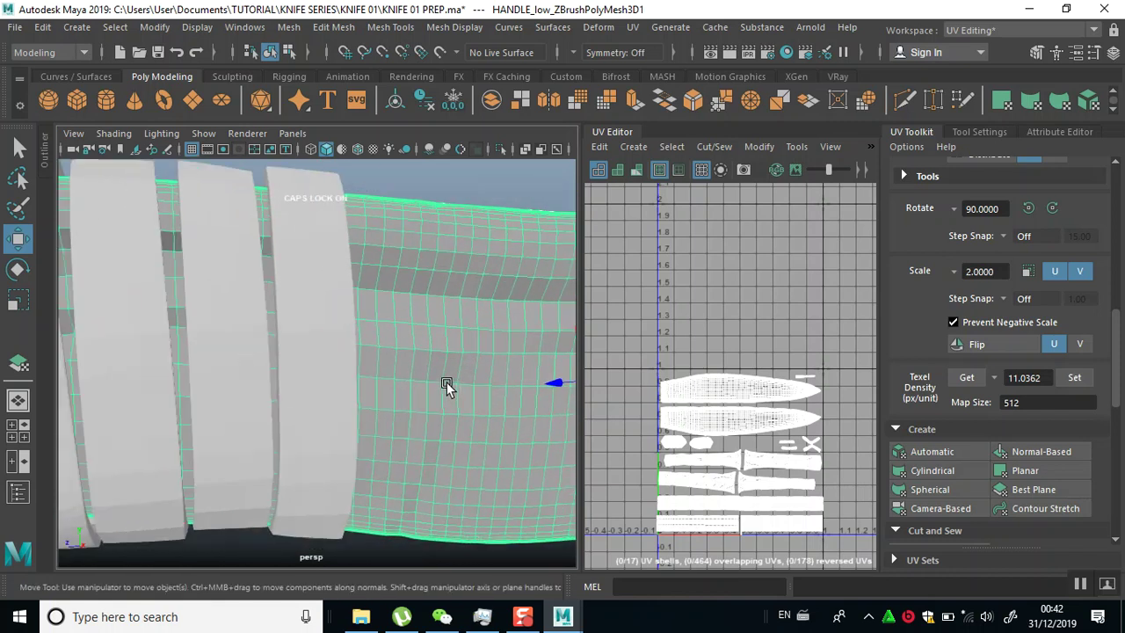
right_click_drag(447, 387, 331, 317, "alt")
middle_click_drag(332, 318, 466, 319, "alt")
right_click_drag(466, 319, 278, 319, "alt")
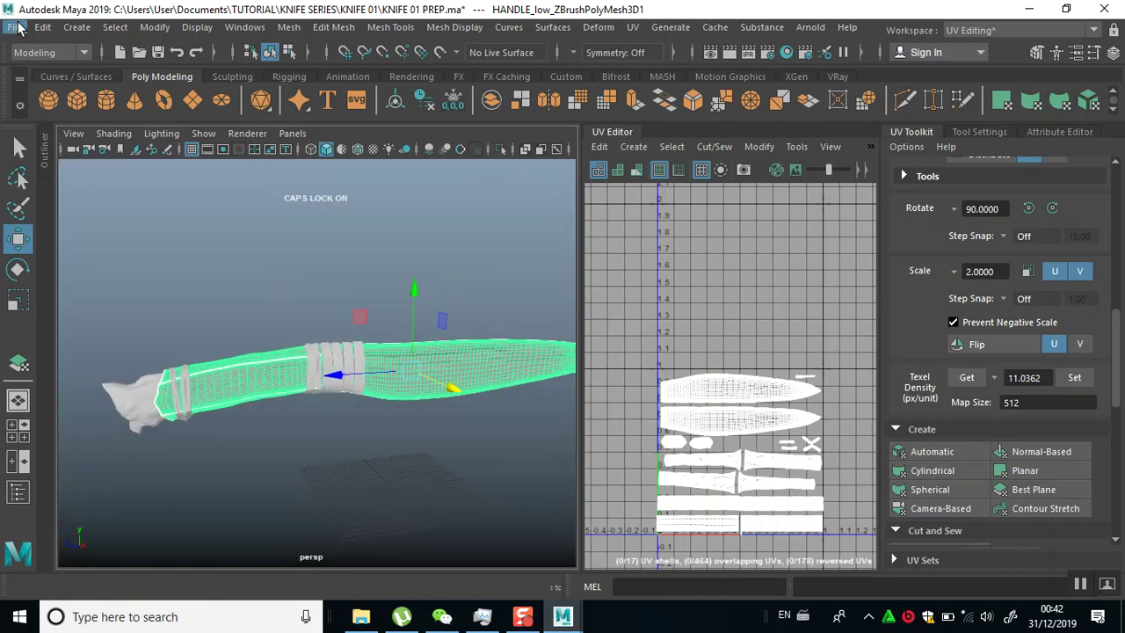
Soften all edges of the combined handle-and-blade mesh and the wrapped band mesh, and return to object selection
right_click(332, 257)
right_click_drag(325, 207, 330, 117)
right_click_drag(344, 162, 397, 143)
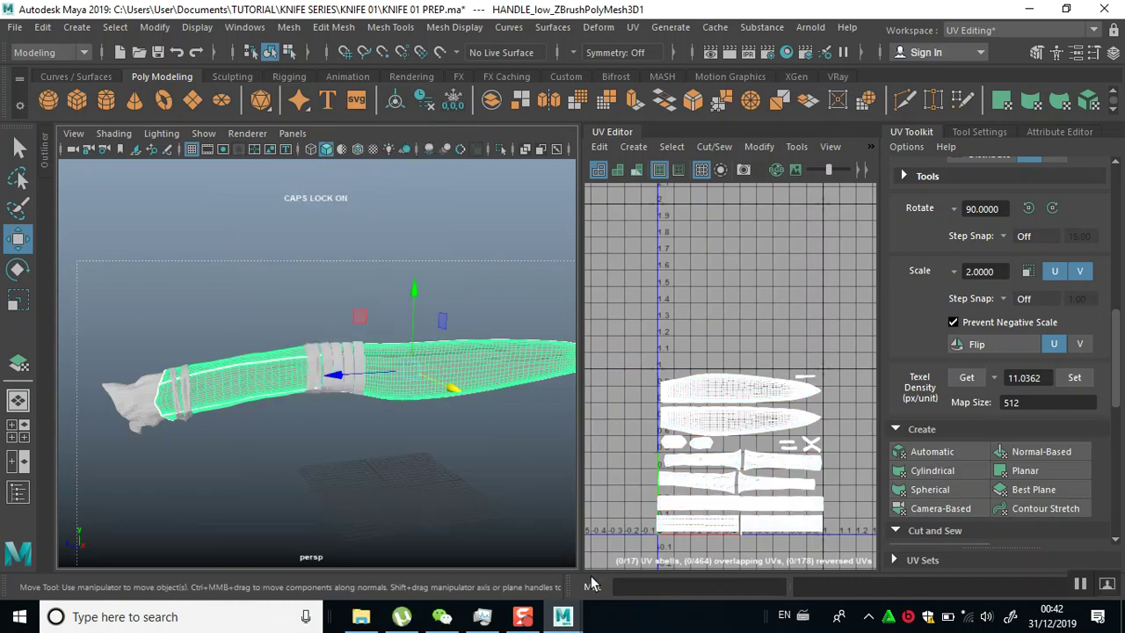
left_click_drag(592, 577, 590, 576)
right_click_drag(339, 254, 350, 118)
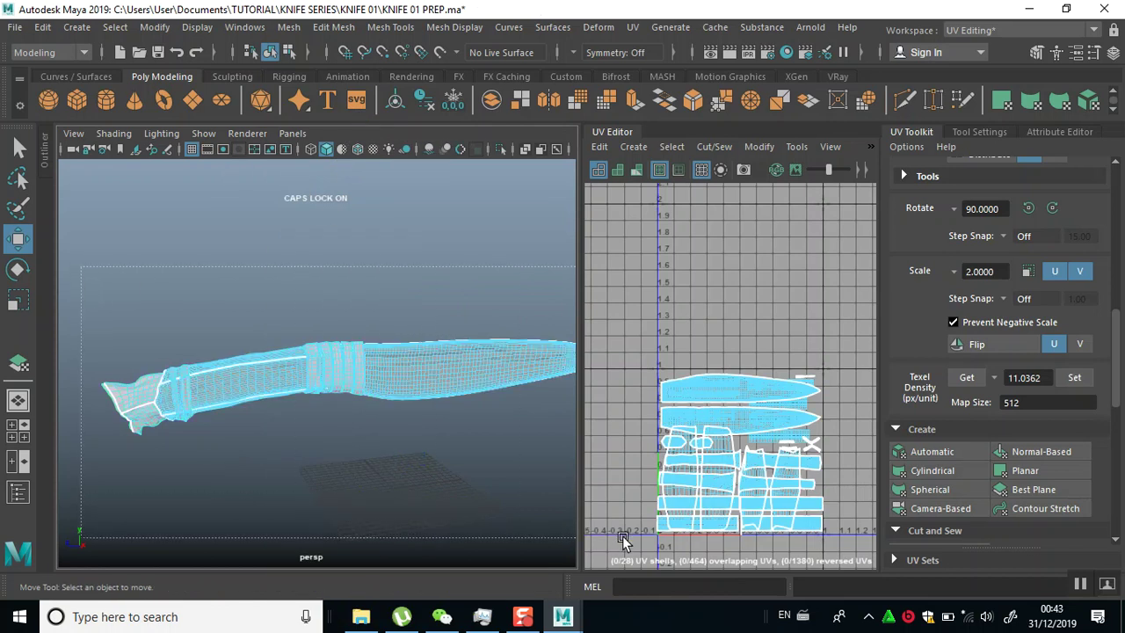
key("ctrl+shift+a")
scroll(401, 428, "down", 3)
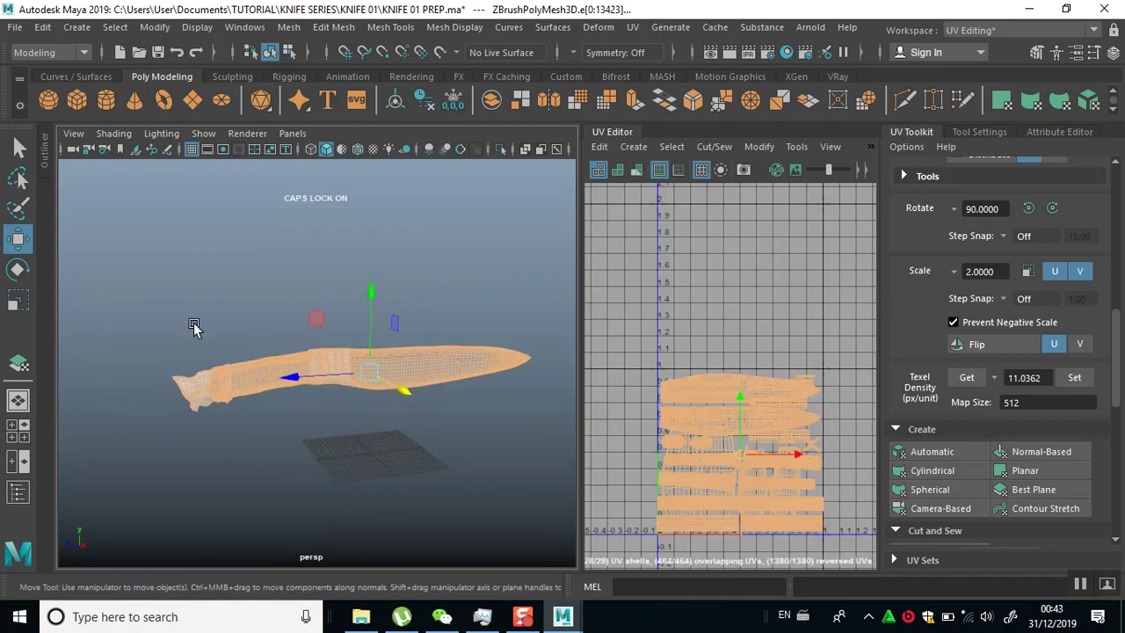
right_click_drag(494, 314, 646, 310, "shift")
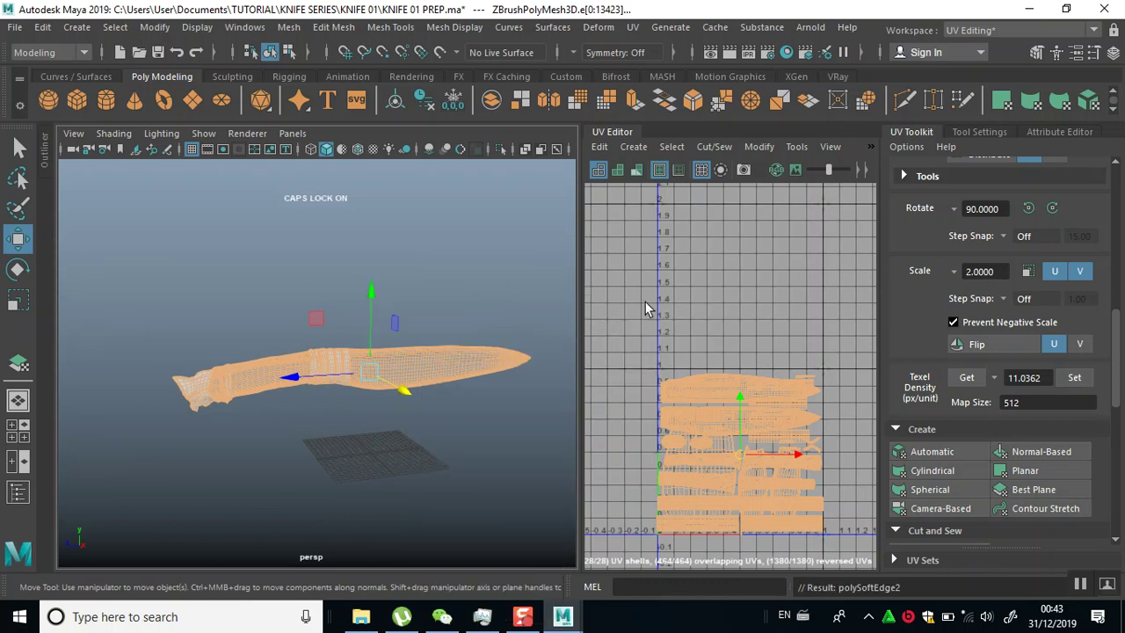
left_click(466, 292)
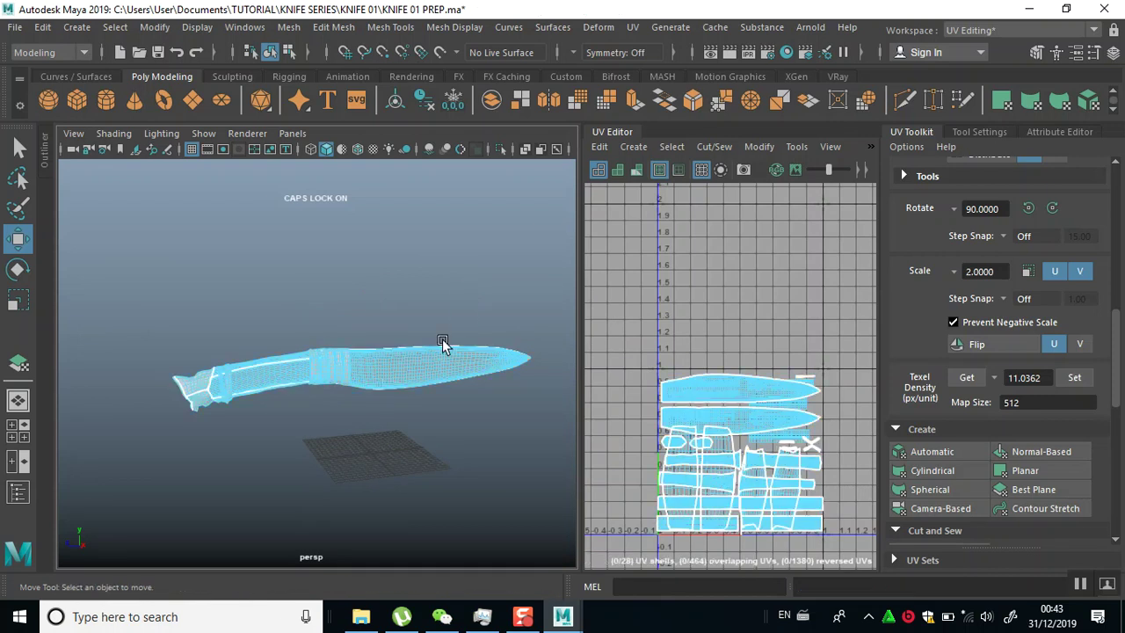
right_click_drag(415, 172, 478, 120)
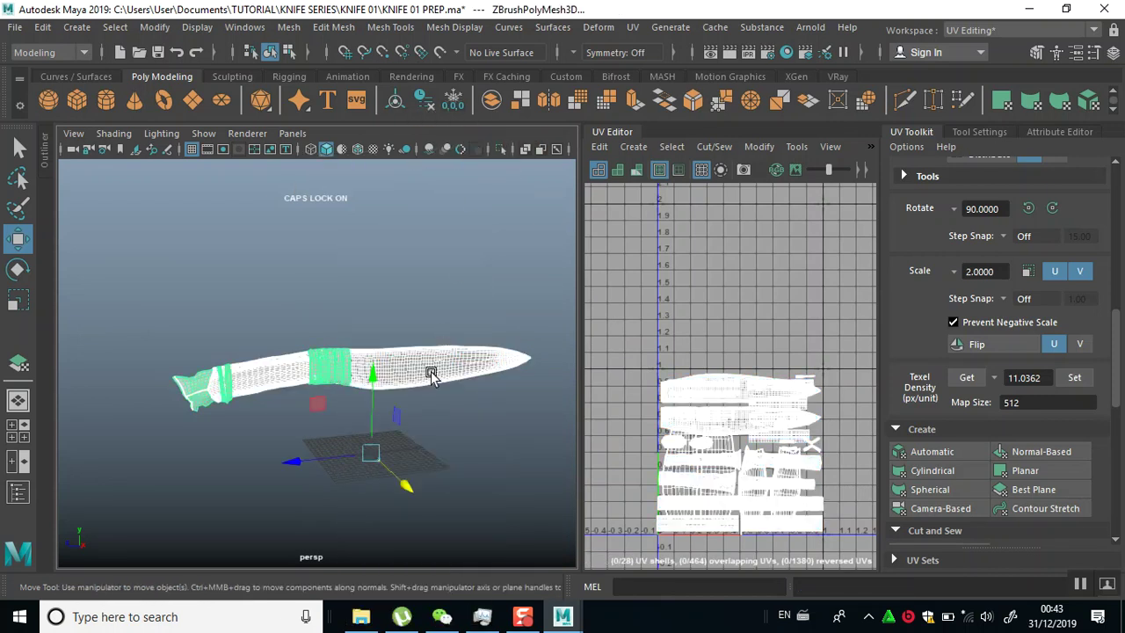
left_click(15, 33)
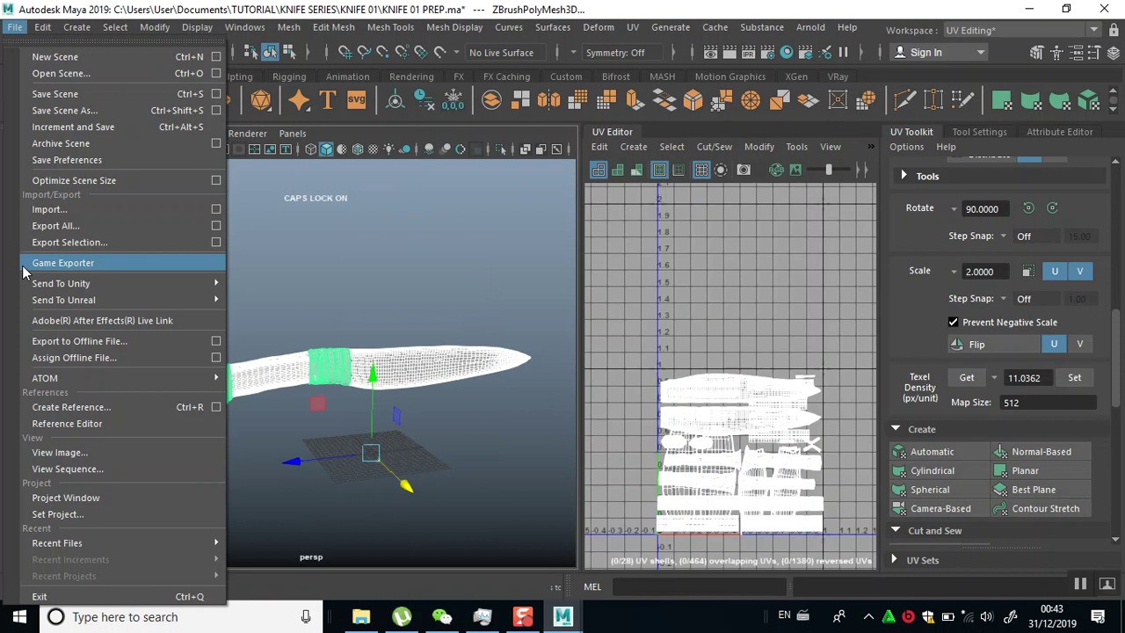
left_click(195, 290)
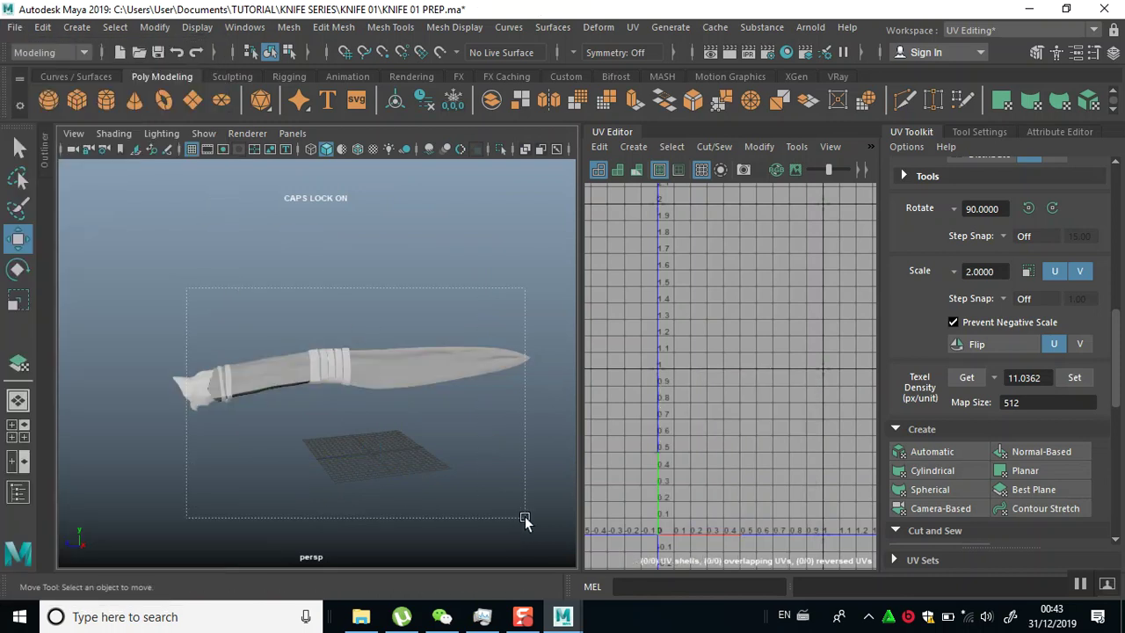
left_click_drag(523, 520, 523, 520)
left_click(395, 99)
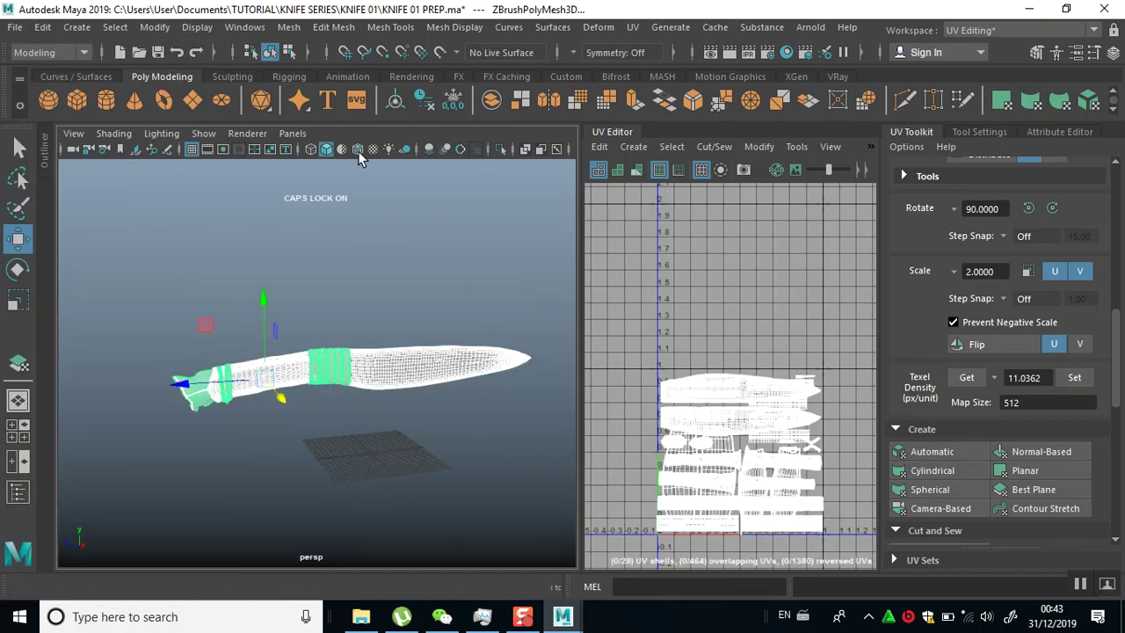
left_click(408, 294)
left_click(326, 353)
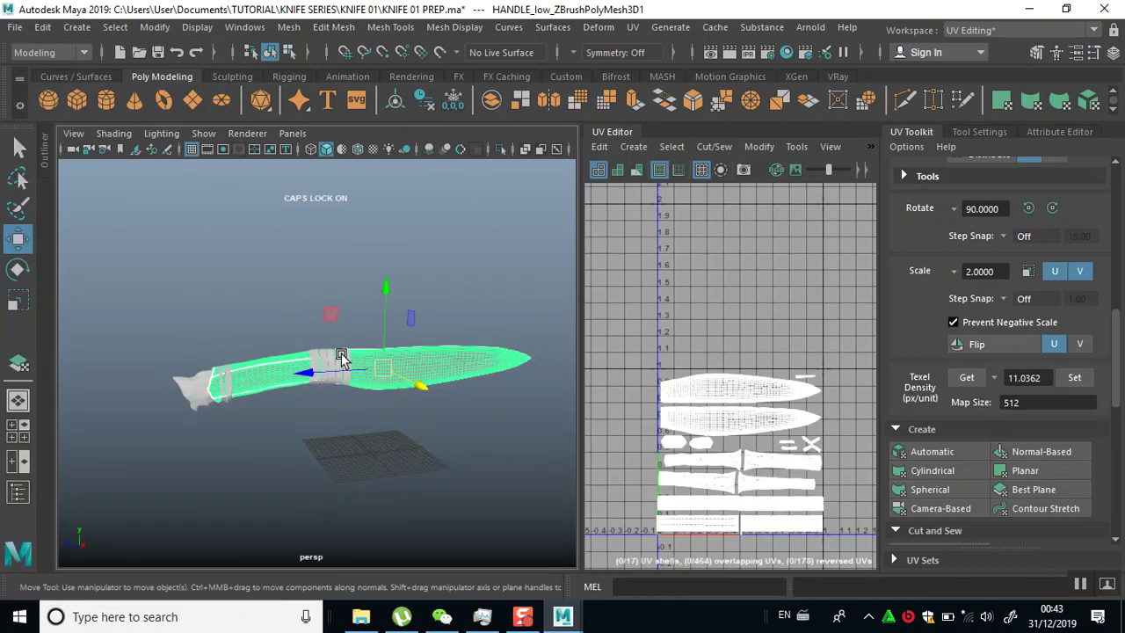
left_click(13, 29)
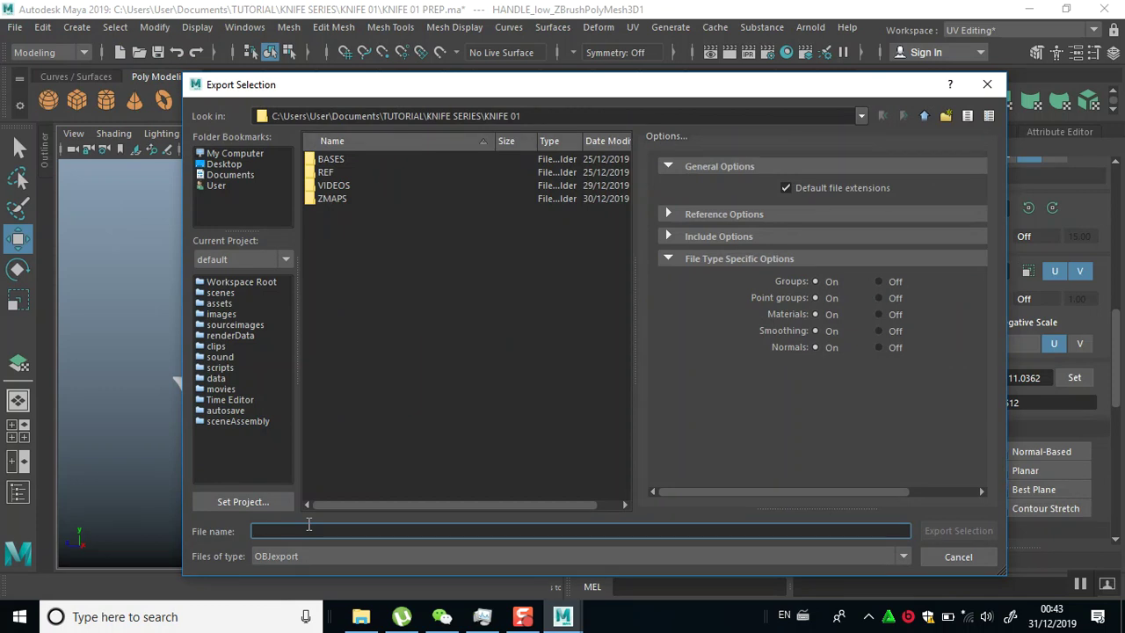
type("HANDLE")
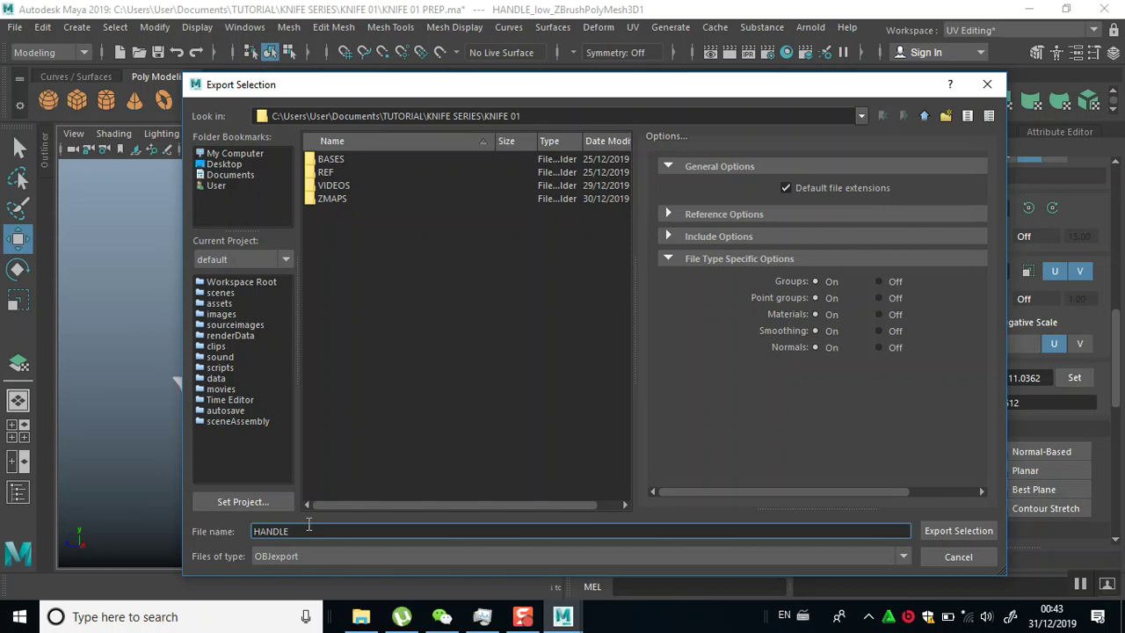
left_click(987, 84)
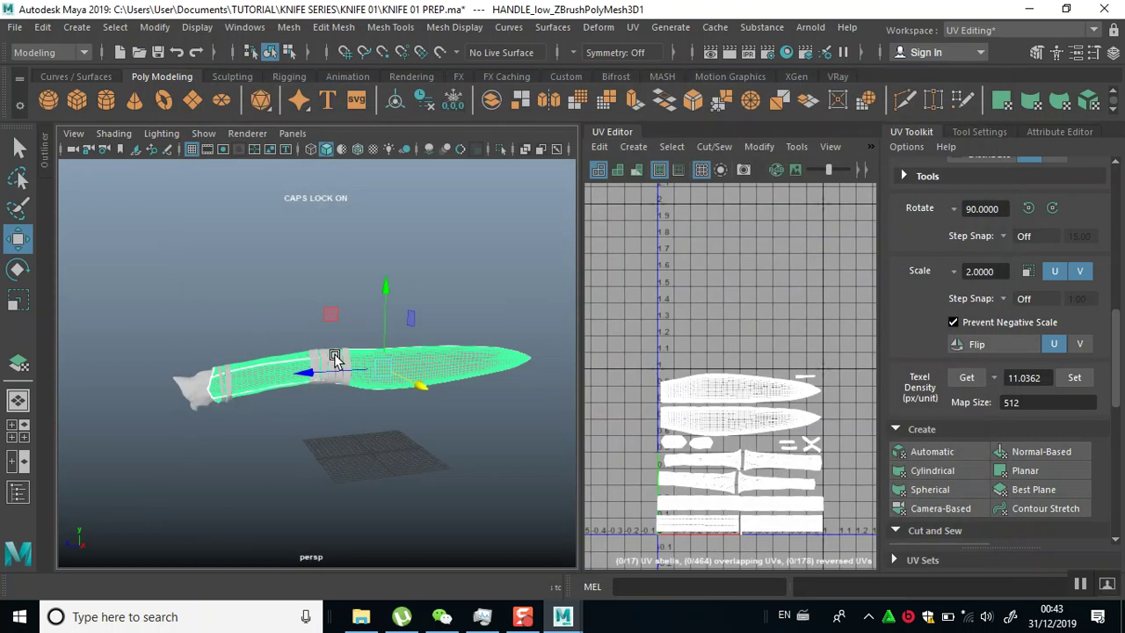
Undo the edge softening and the combining of handle and blade, and check that both can be selected as separate meshes
left_click(443, 268)
key("ctrl+z")
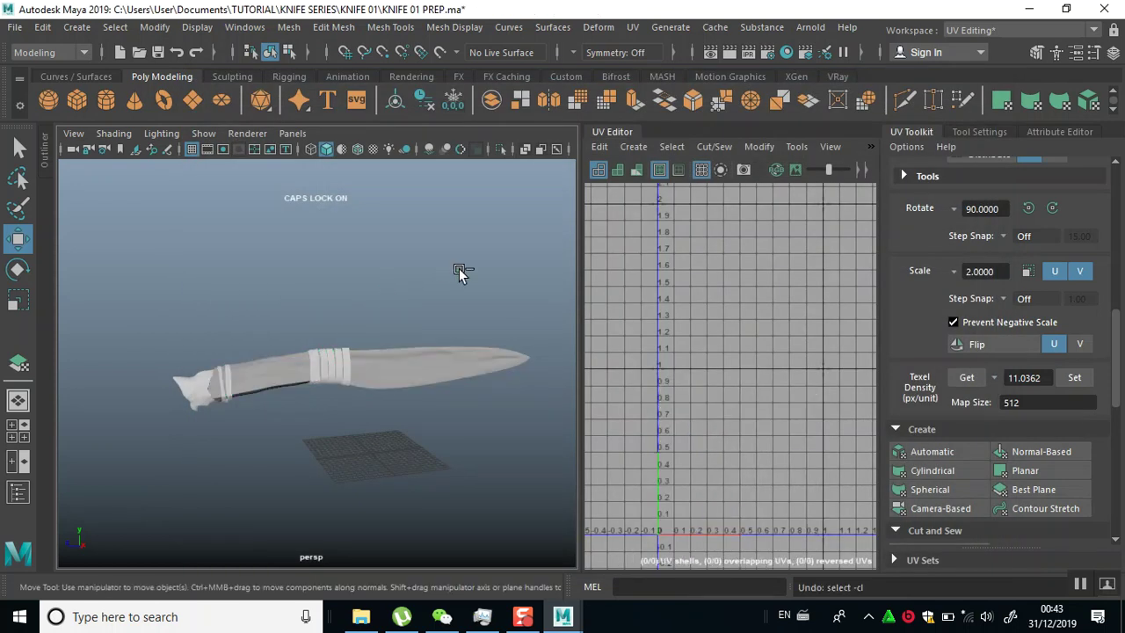
scroll(466, 334, "up", 5)
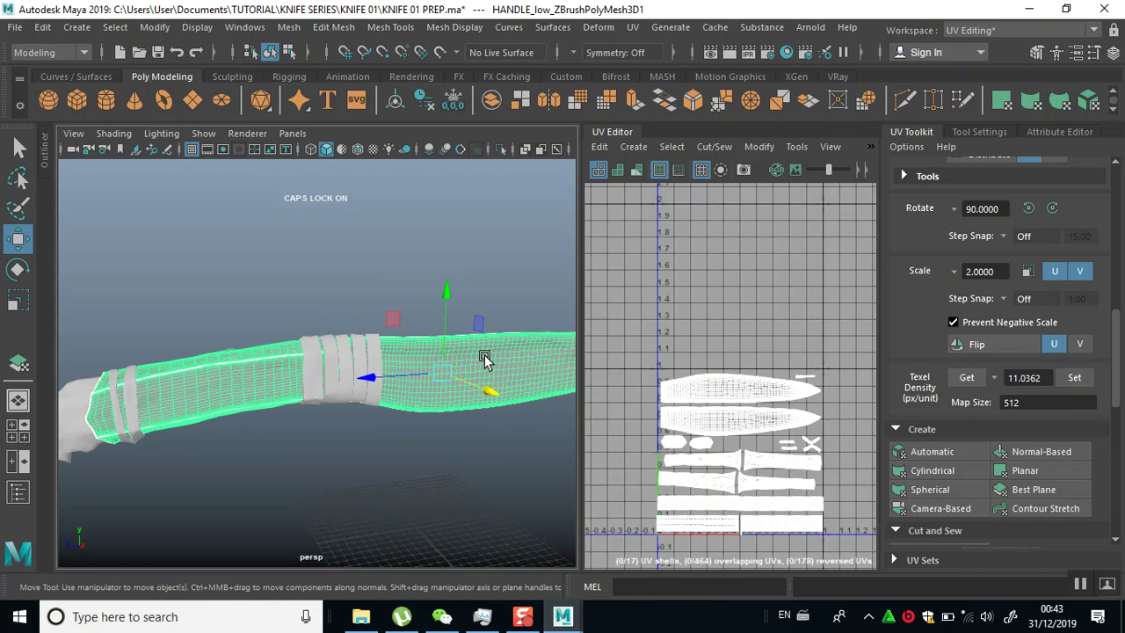
key("ctrl+z")
key("ctrl+z")
key("ctrl+z")
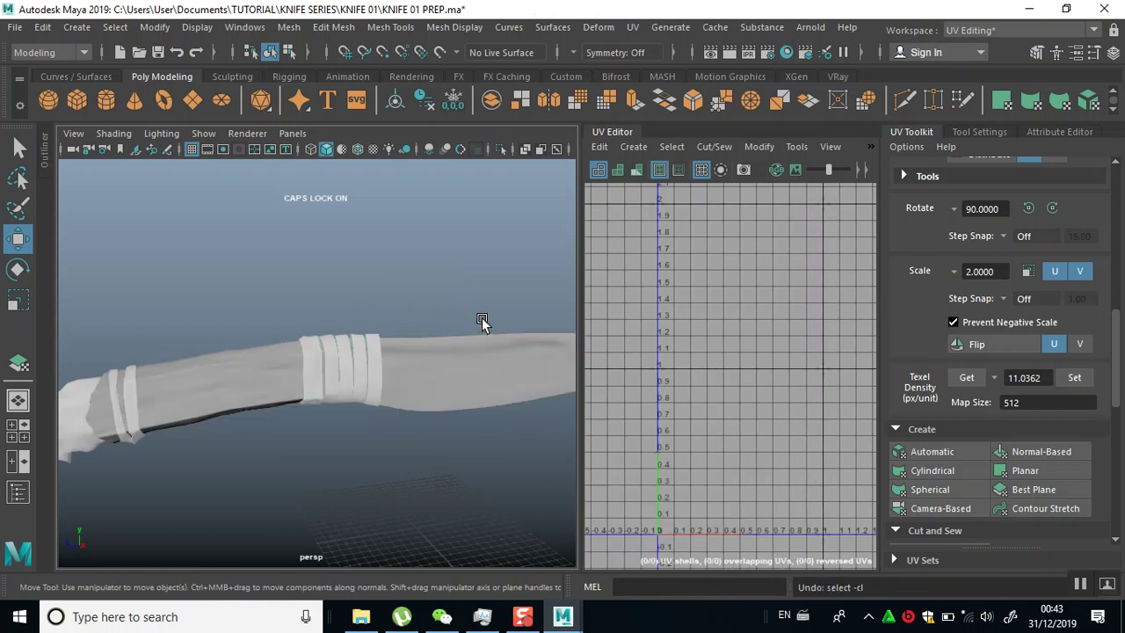
key("ctrl+z")
key("ctrl+z")
key("ctrl+z")
key("ctrl+z")
key("ctrl+z")
key("ctrl+z")
key("ctrl+z")
key("ctrl+z")
key("ctrl+z")
key("ctrl+z")
key("ctrl+z")
key("ctrl+z")
key("ctrl+z")
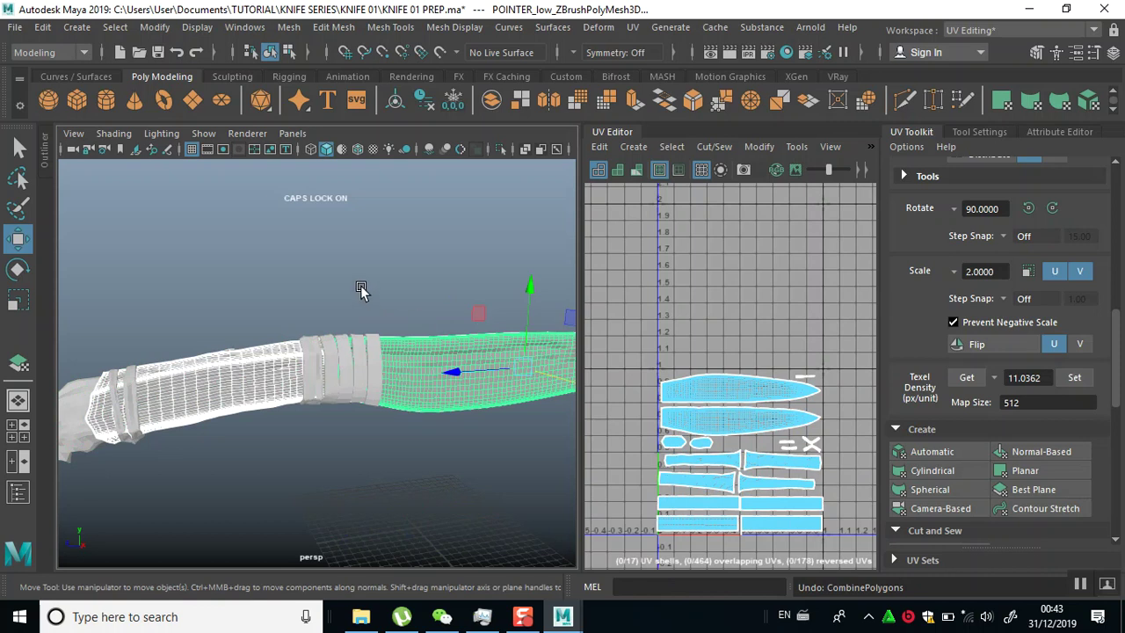
left_click(360, 291)
left_click(249, 377)
left_click(422, 378)
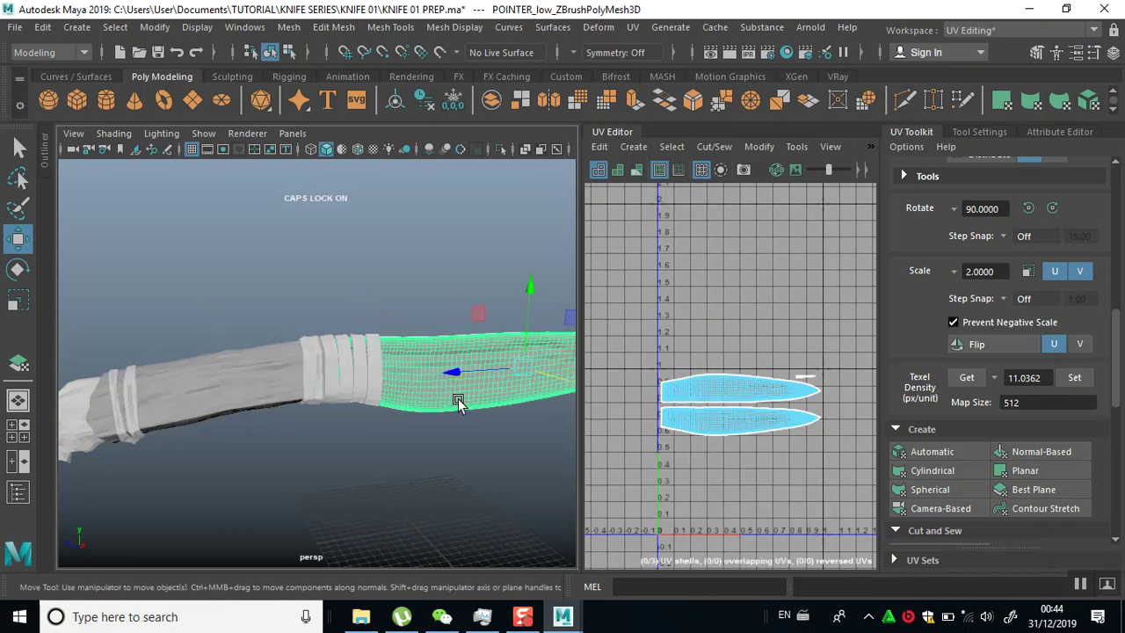
Soften all edges across the separate blade, handle and wrapped band meshes, and return to selecting the parts as whole objects
right_click_drag(458, 402, 279, 307, "alt")
left_click_drag(139, 251, 581, 501)
right_click_drag(489, 162, 491, 125)
left_click_drag(158, 253, 615, 538)
right_click_drag(452, 293, 586, 299, "shift")
key("F8")
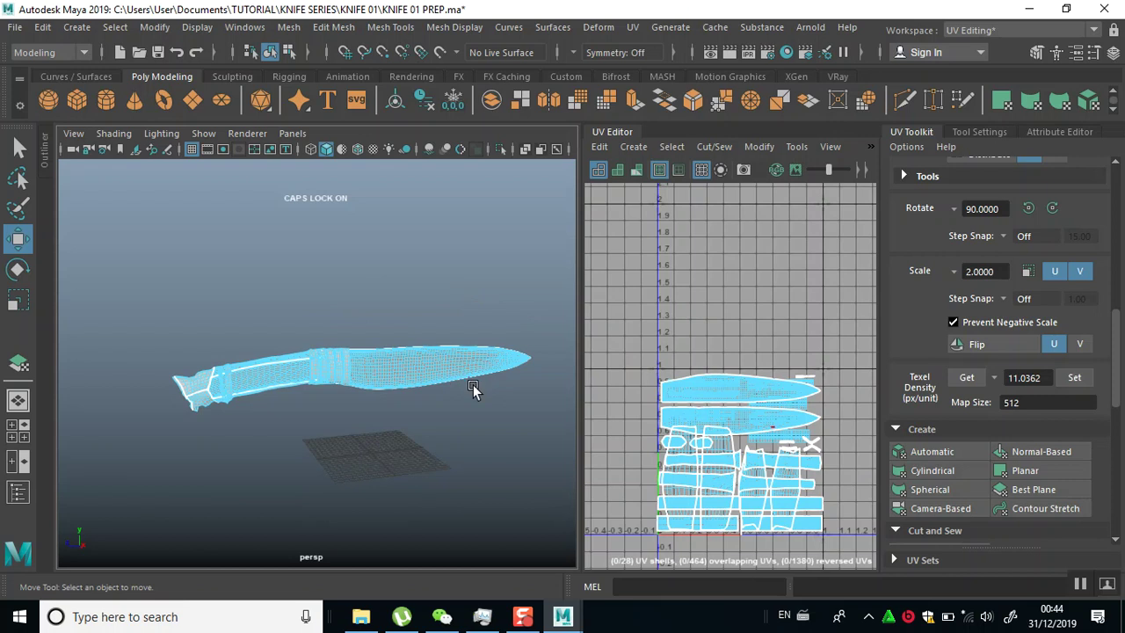
right_click(389, 303)
right_click_drag(388, 298, 469, 138)
left_click(502, 353)
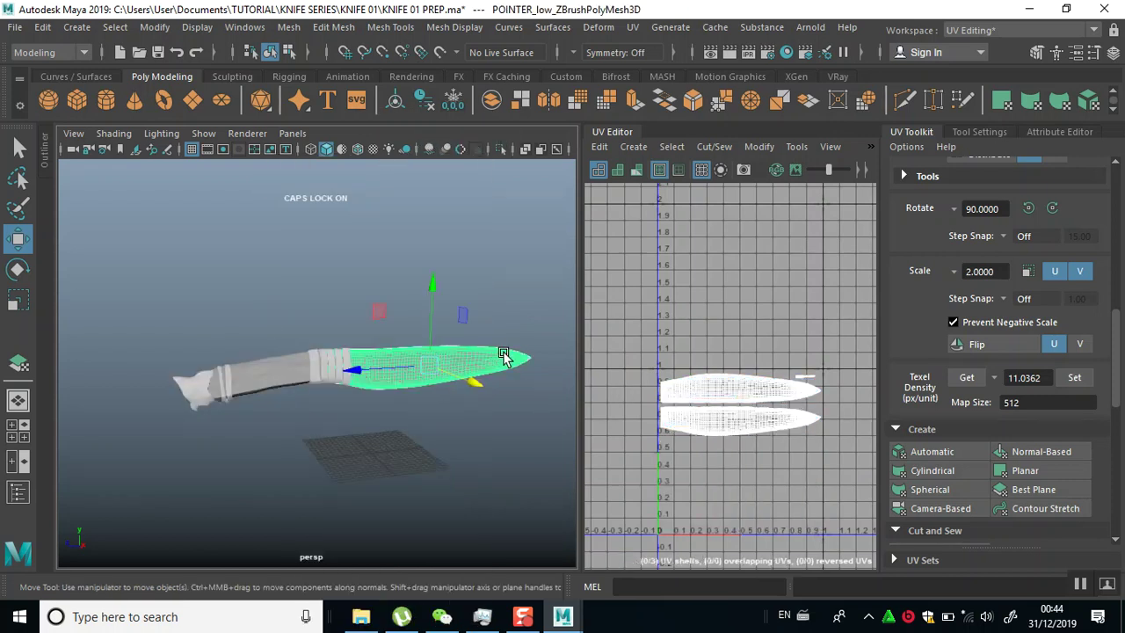
left_click(244, 367)
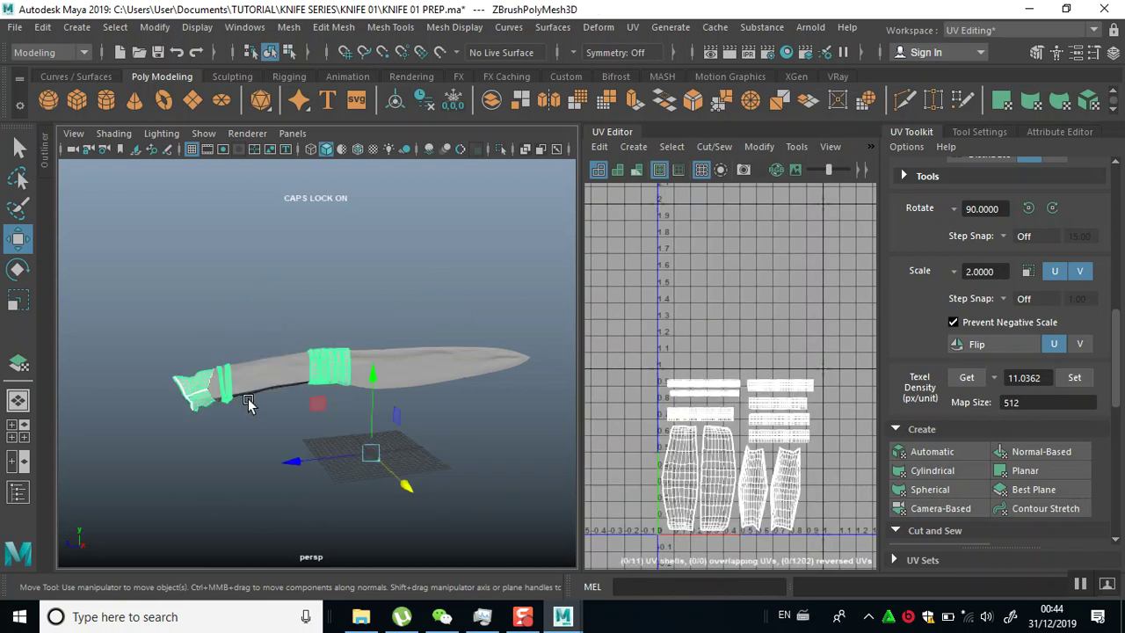